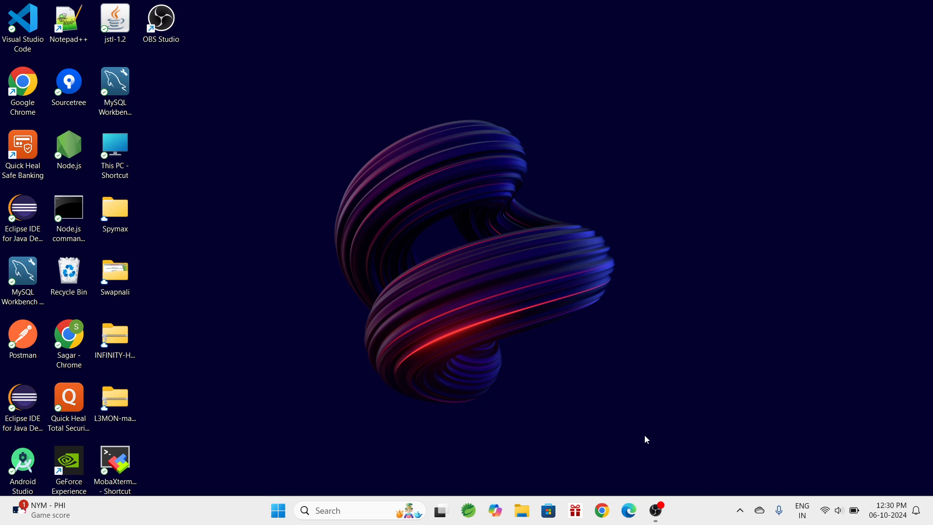
- Open Chrome with the first profile and go to the PayPal Developer REST API Authentication page
left_click(602, 520)
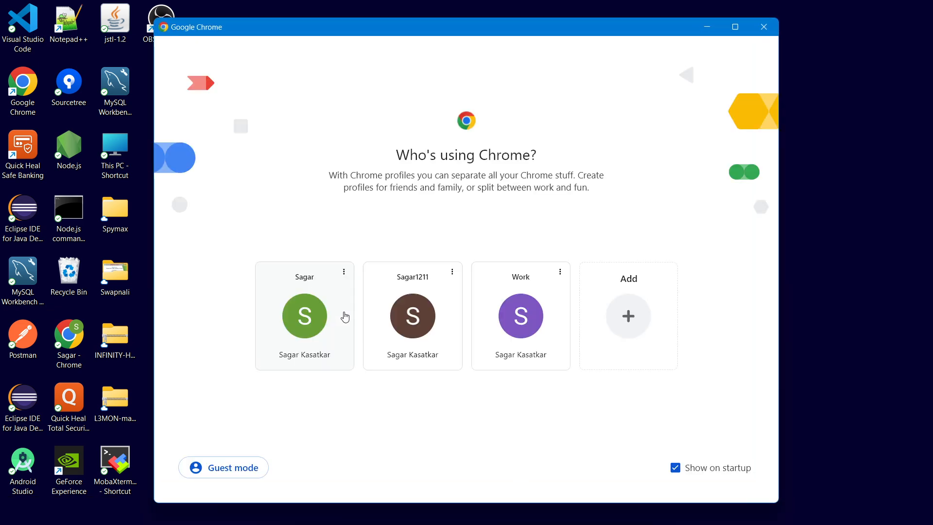
left_click(334, 334)
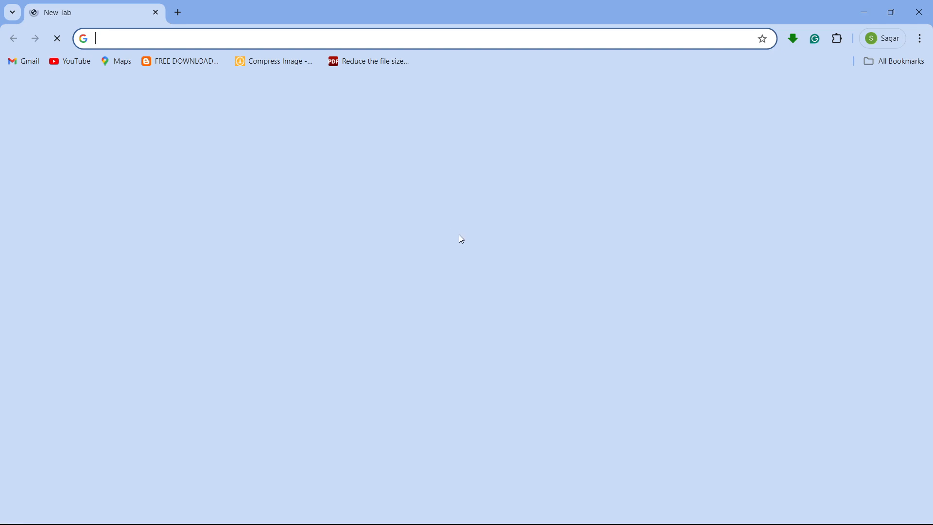
left_click(471, 238)
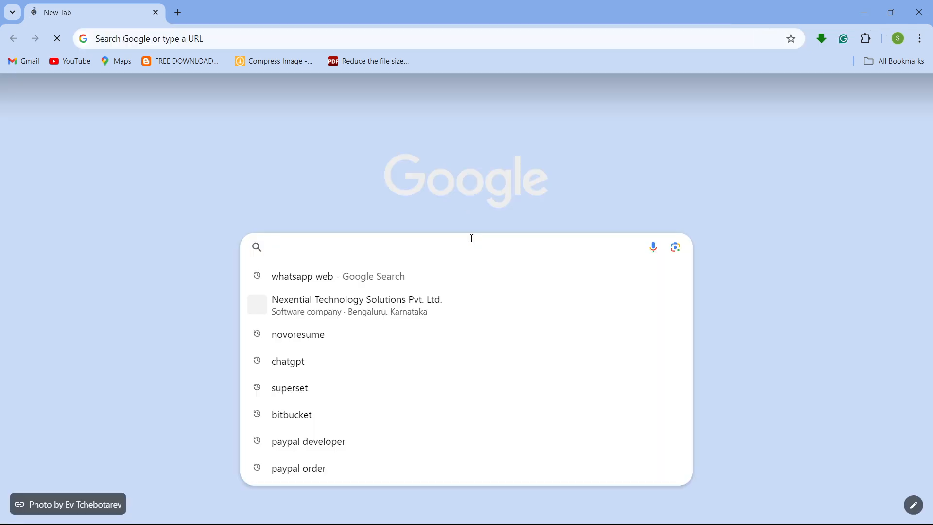
left_click(354, 475)
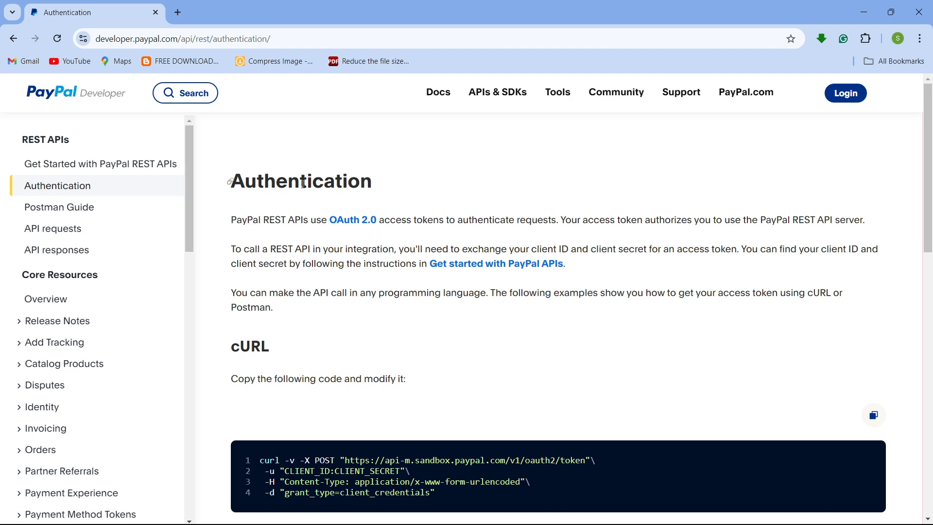
- Read the Authentication page's introduction about OAuth 2.0 access tokens and client credentials
double_click(248, 223)
left_click(248, 223)
scroll(392, 233, "down", 3)
scroll(388, 236, "up", 3)
- Minimize the browser and launch Paint from the Start menu search
left_click(860, 14)
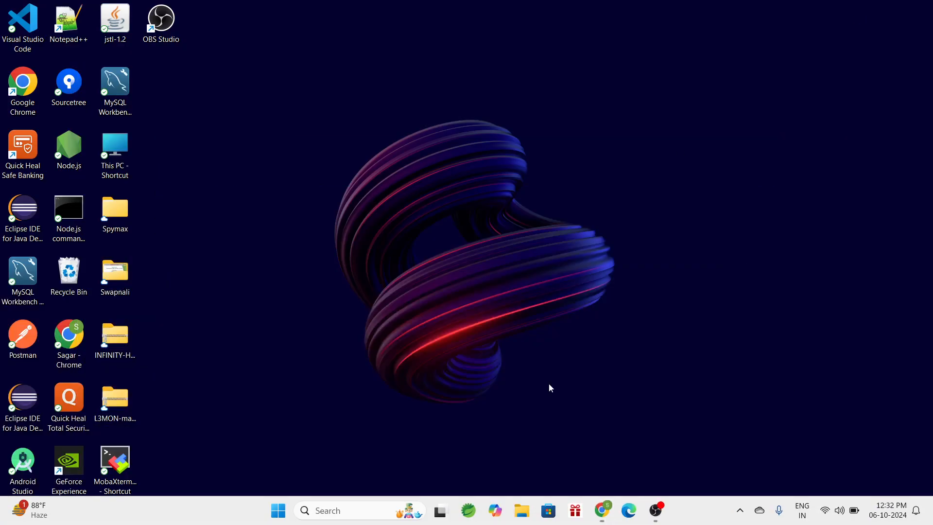
left_click(358, 506)
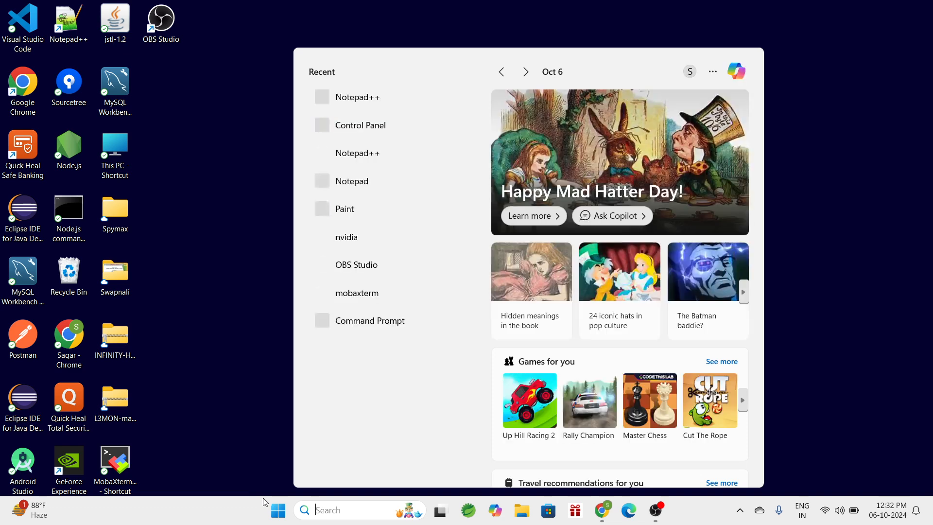
left_click(287, 519)
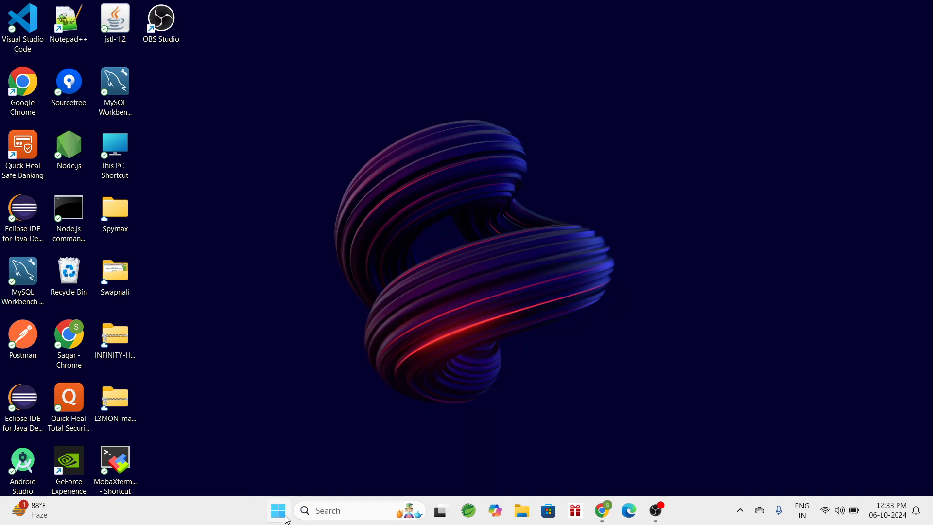
left_click(288, 520)
type("p")
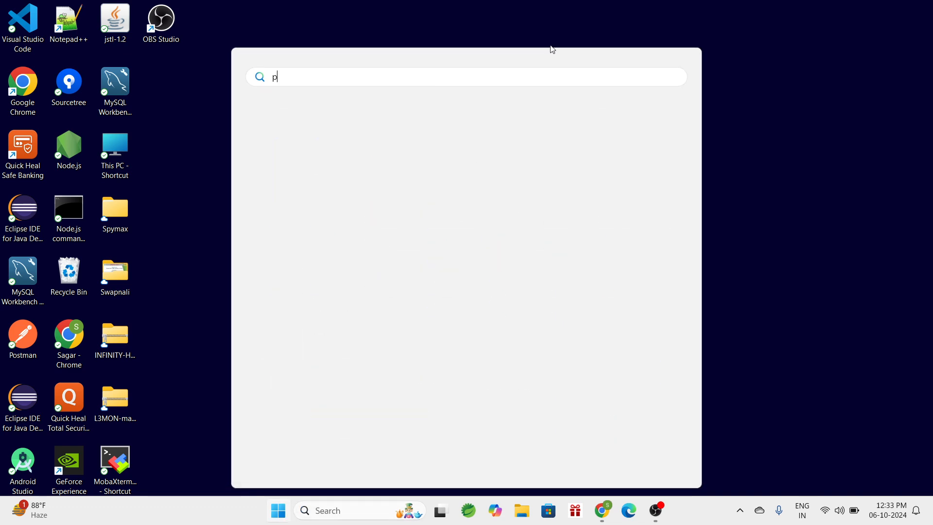
type("aint")
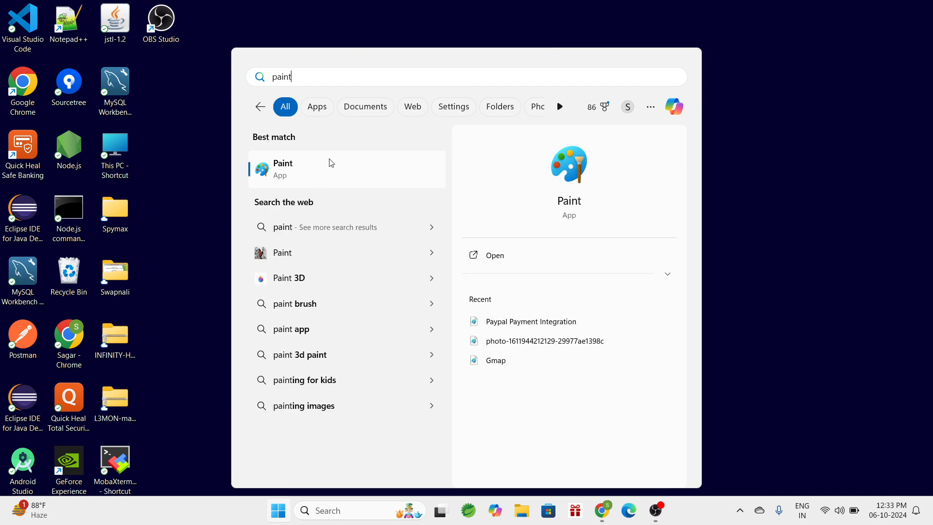
left_click(331, 163)
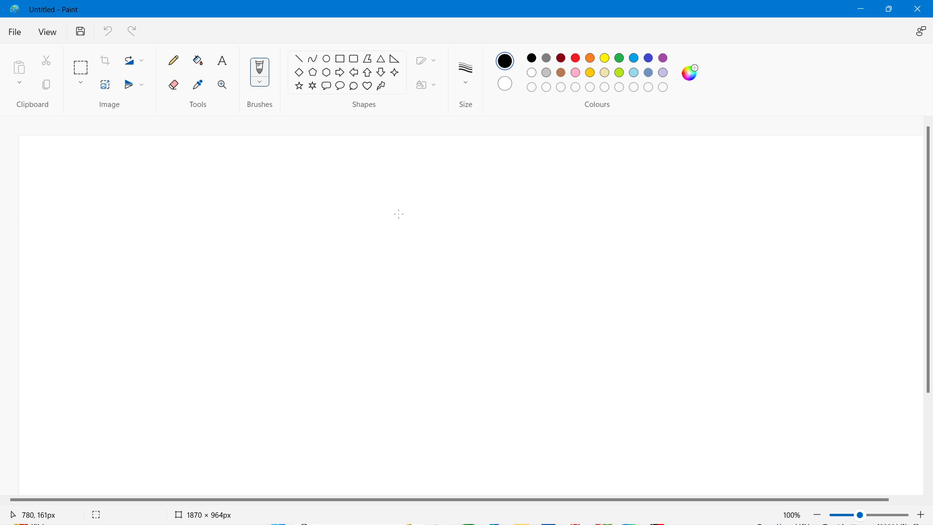
- Draw two rectangles: one about 545×122 px near the top, and a larger one about 893×261 px below it
left_click(341, 59)
left_click_drag(279, 155, 544, 215)
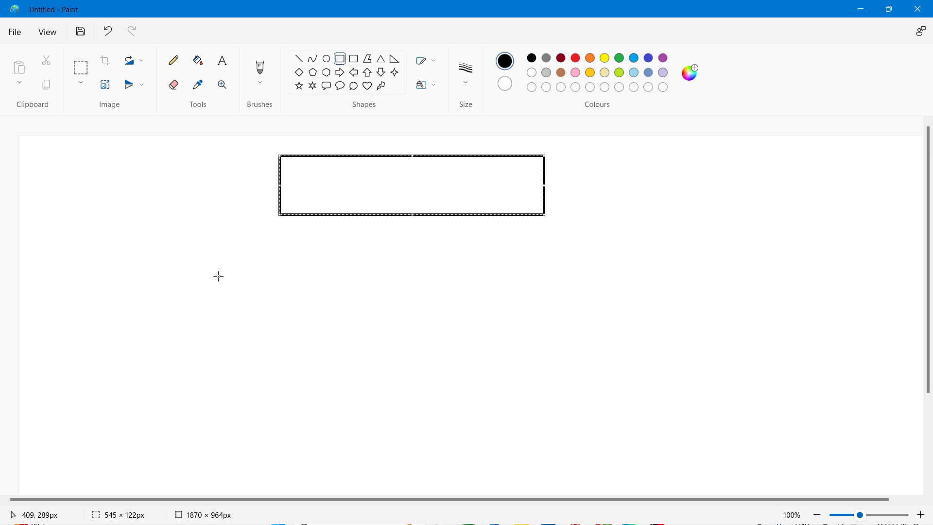
left_click_drag(203, 282, 637, 409)
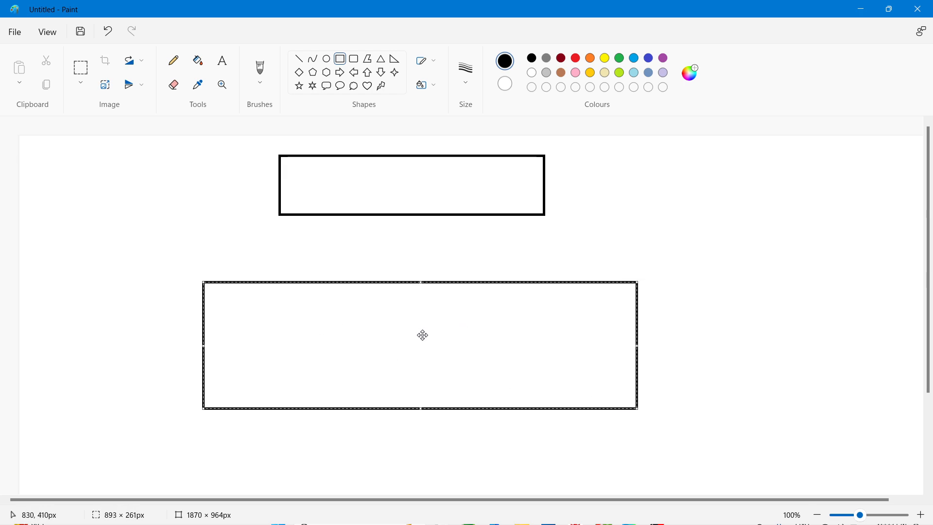
left_click_drag(416, 305, 414, 335)
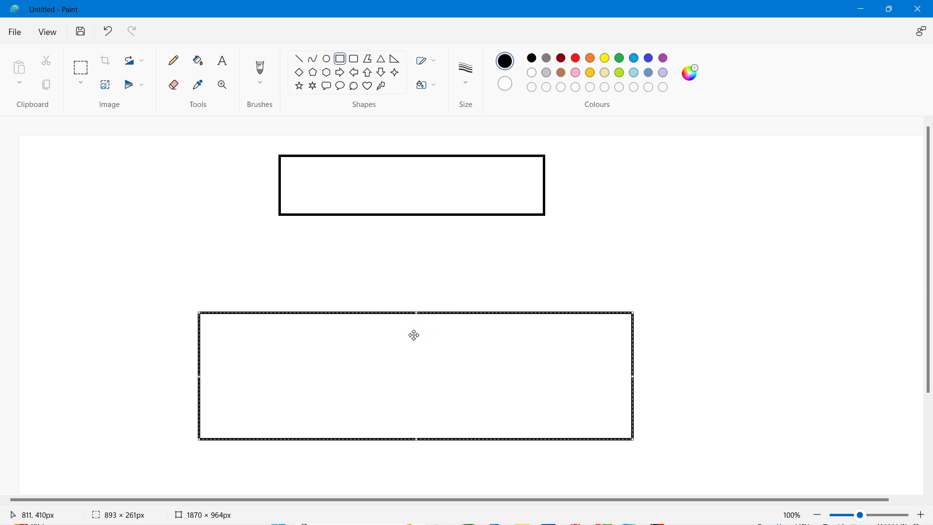
left_click(223, 229)
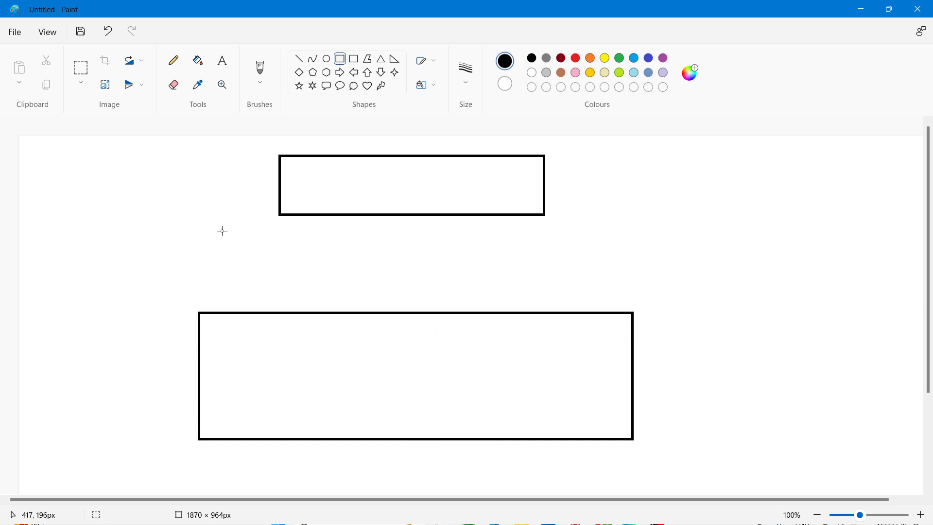
- Add the text "Paypal Server" inside the upper rectangle
left_click(222, 60)
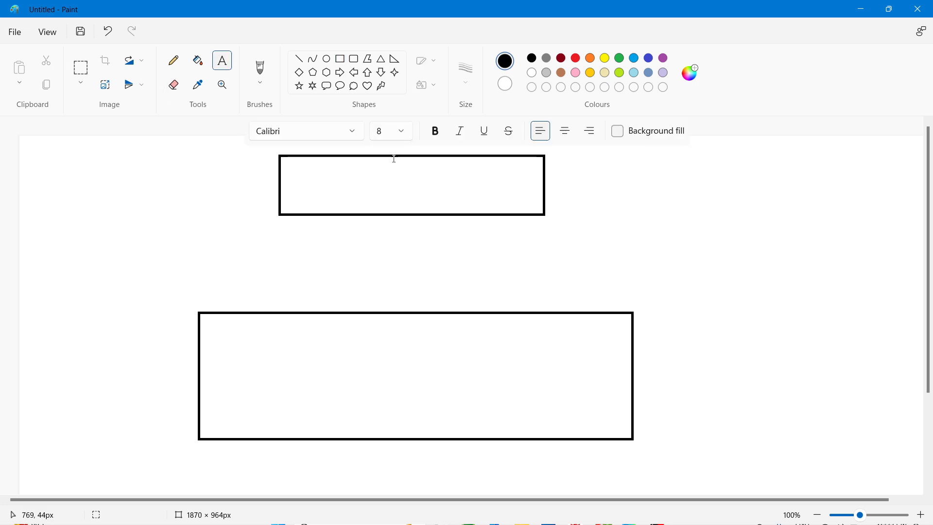
left_click(371, 174)
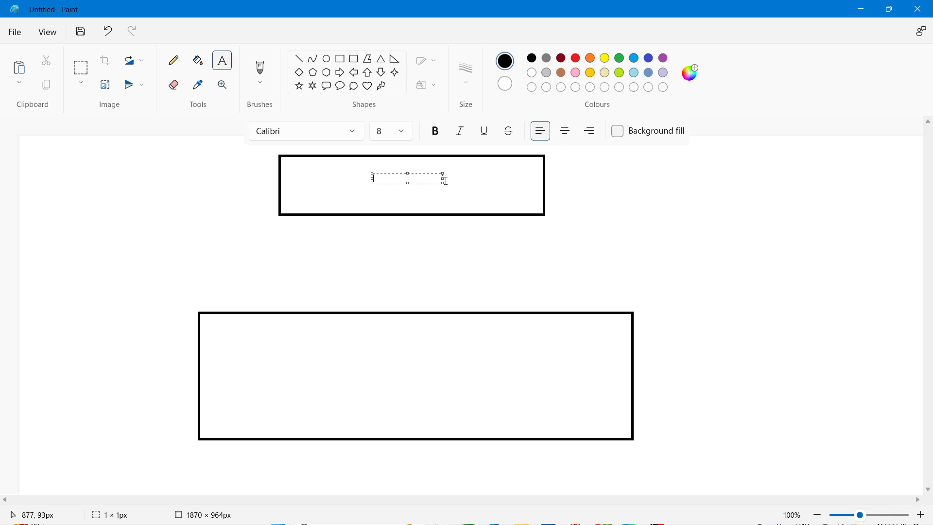
type("Paypal Server")
- Add the text "OAuth2.0" inside the lower rectangle
left_click(400, 358)
left_click(399, 355)
type("OAuth")
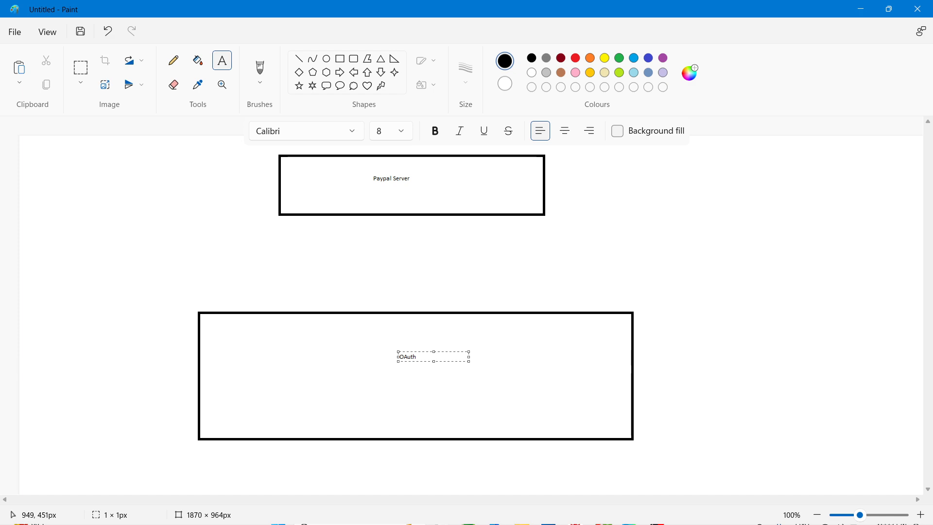
type("2.0")
left_click(491, 372)
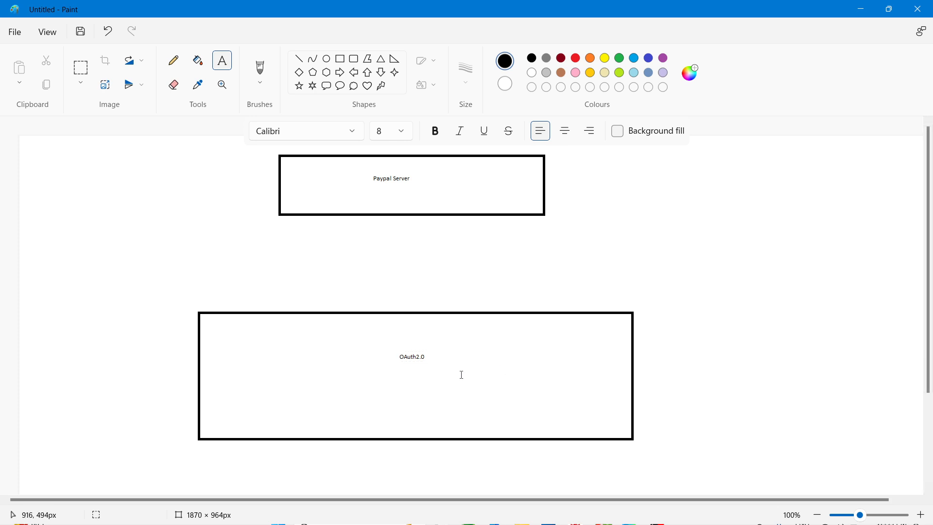
left_click(410, 357)
left_click(398, 379)
left_click(413, 355)
left_click(423, 406)
- Draw a line from the lower rectangle's top edge up to the right part of the Paypal Server box
left_click(299, 63)
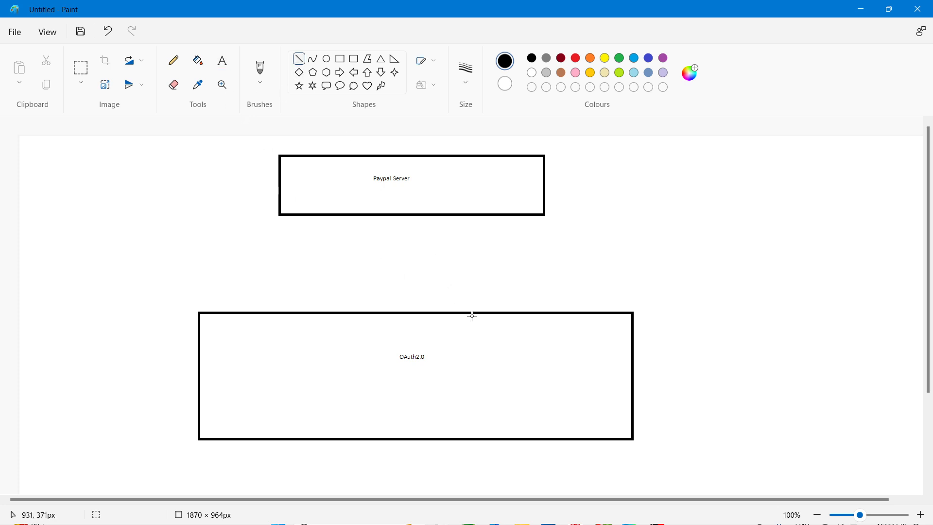
mouse_move(477, 311)
left_mouse_down()
mouse_move(463, 290)
mouse_move(453, 215)
left_mouse_up()
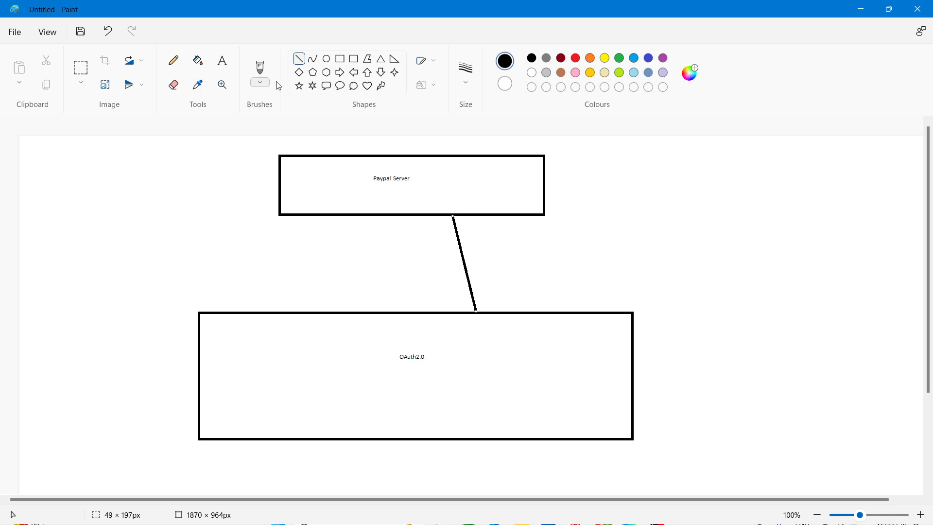
- Add the label "Client credientials : Client ID & Client Secret" beside that connecting line
left_click(222, 60)
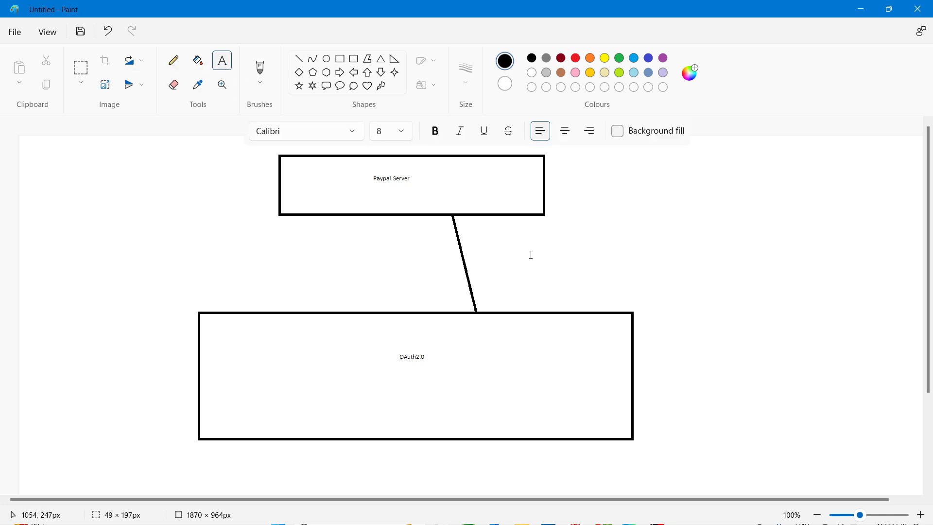
left_click_drag(477, 233, 603, 254)
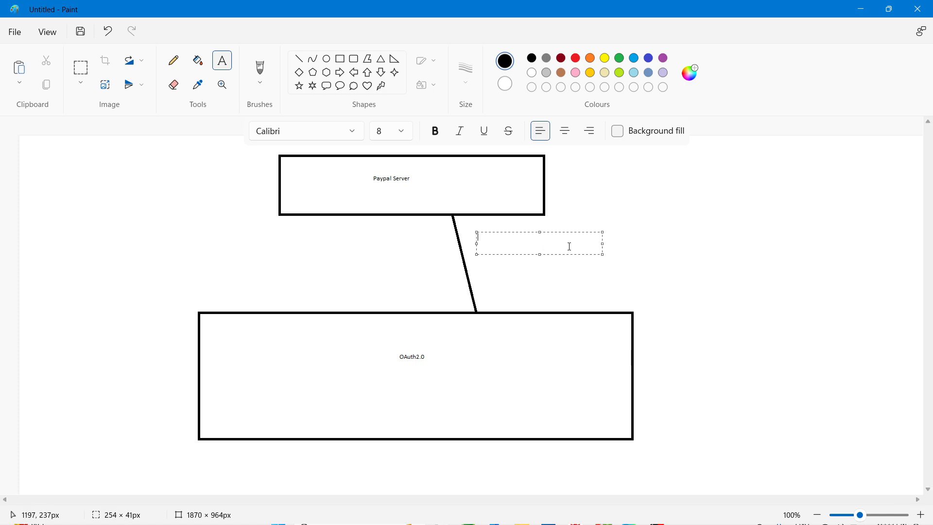
type("Cleien")
key("BackSpace")
key("BackSpace")
key("BackSpace")
key("BackSpace")
key("BackSpace")
type("ient")
type(" cre")
type("diential")
type("s and")
key("BackSpace")
key("BackSpace")
key("BackSpace")
type(": Client ID & Client Secret")
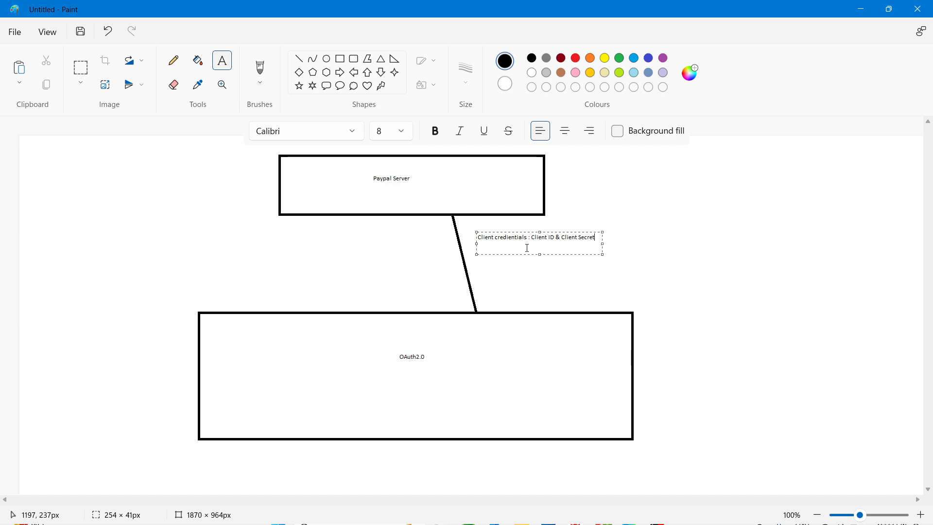
left_click(590, 302)
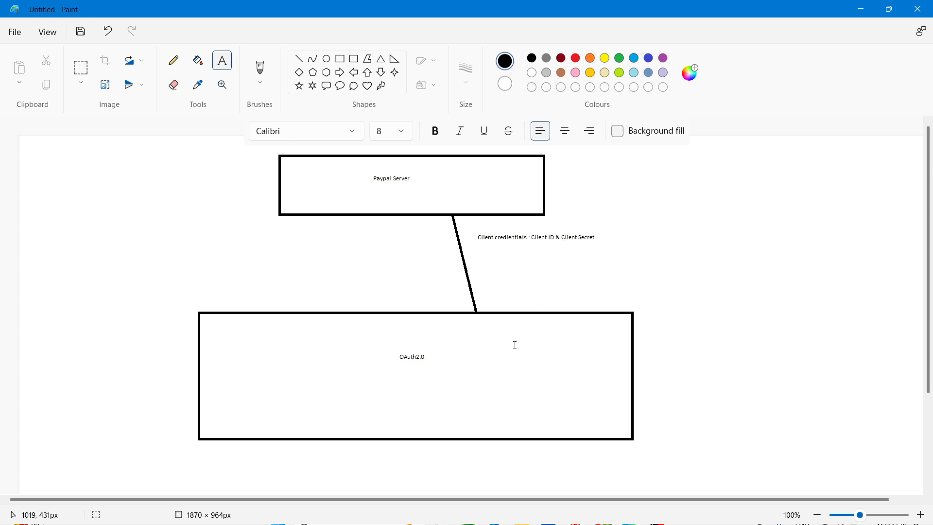
- Draw a second line from the Paypal Server box down to the left part of the OAuth2.0 box
left_click(543, 237)
left_click(538, 248)
left_click(300, 61)
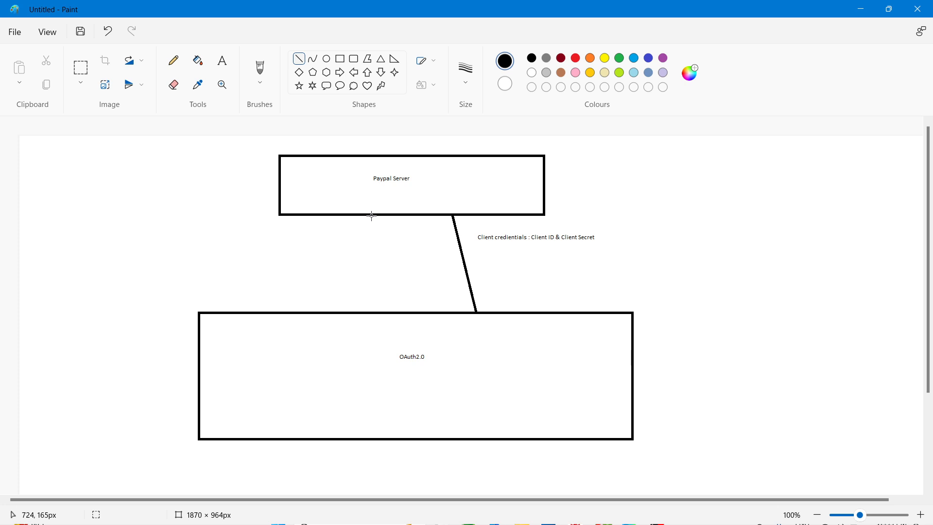
left_click_drag(372, 215, 350, 314)
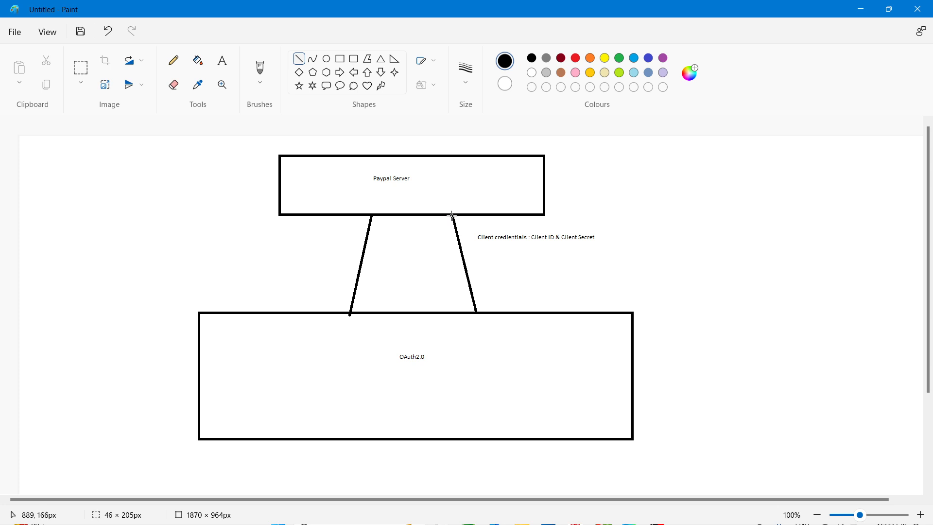
- Add arrowheads: pointing up at the top of the right line and pointing down at the bottom of the left line
left_click_drag(452, 216, 450, 230)
mouse_move(453, 215)
left_mouse_down()
mouse_move(460, 219)
mouse_move(452, 215)
left_mouse_up()
left_click(301, 64)
left_click_drag(453, 217, 462, 229)
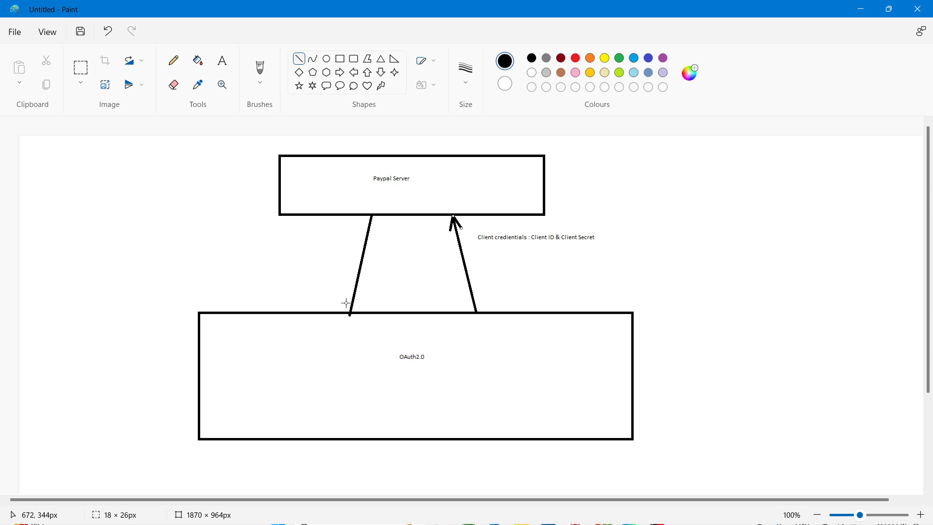
left_click_drag(346, 302, 350, 315)
left_click_drag(351, 314, 361, 305)
- Add the label "Access Token" to the left of the downward arrow
left_click(222, 60)
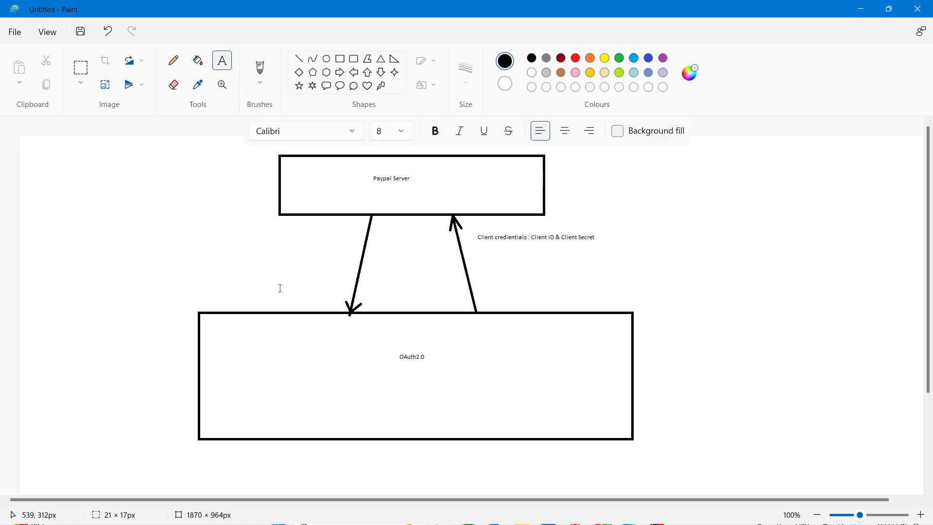
left_click(292, 247)
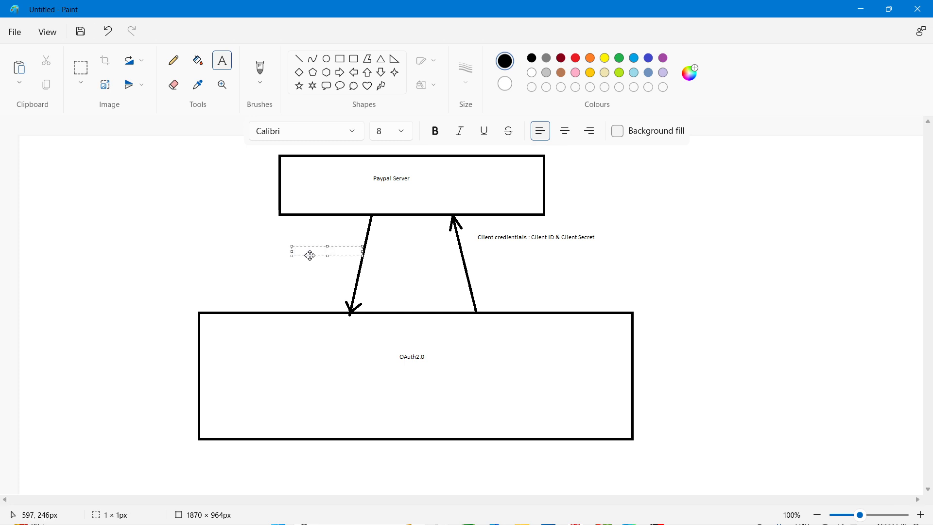
type("Access To")
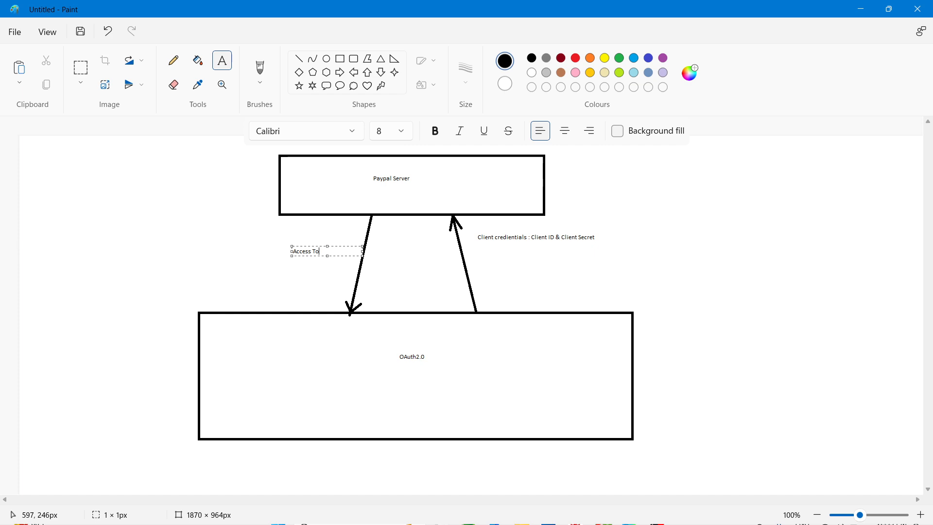
type("ken")
left_click(208, 277)
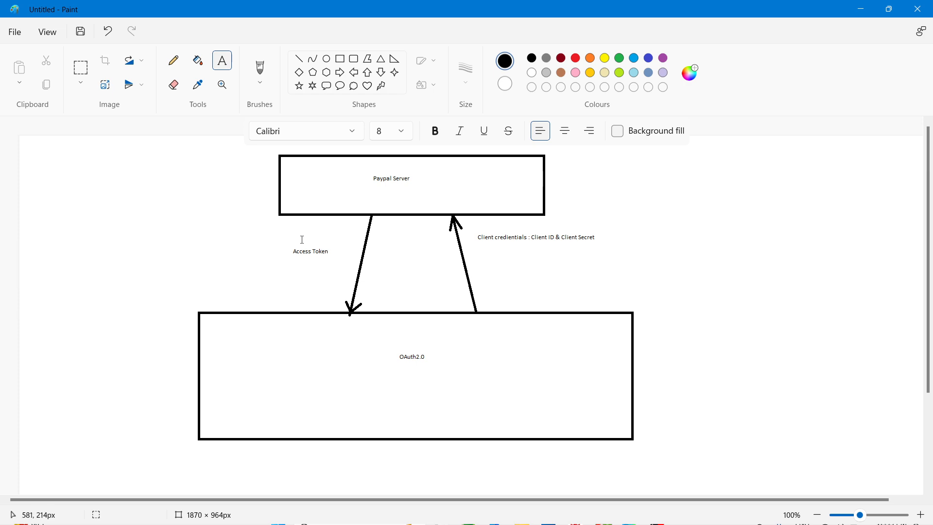
- Minimize the Paint window
left_click(314, 254)
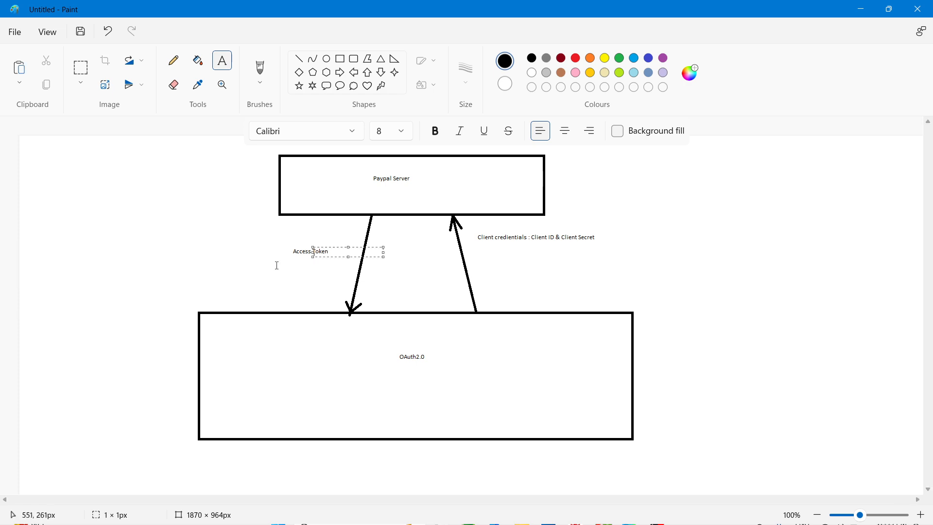
left_click(270, 265)
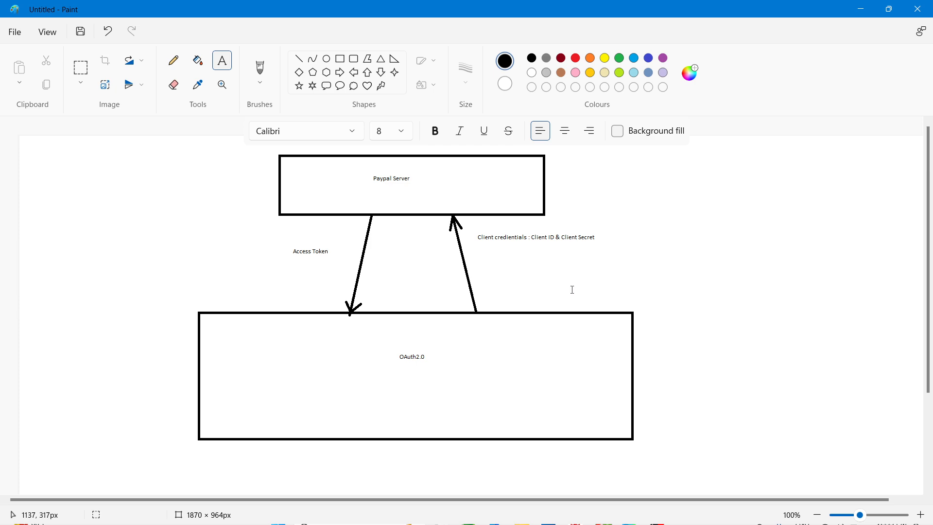
left_click(861, 9)
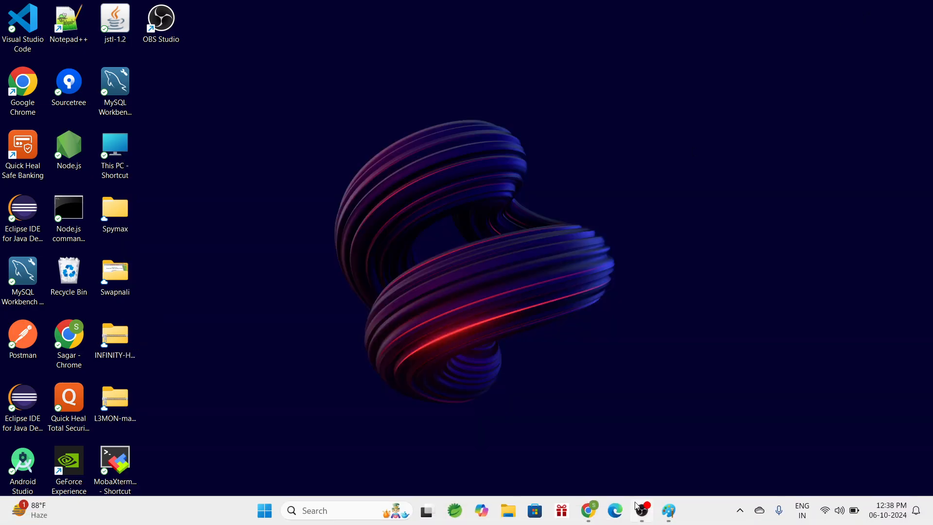
- Switch to the PayPal Authentication docs in the browser, copy the cURL token request sample, and minimize the browser
mouse_move(589, 510)
left_click(583, 479)
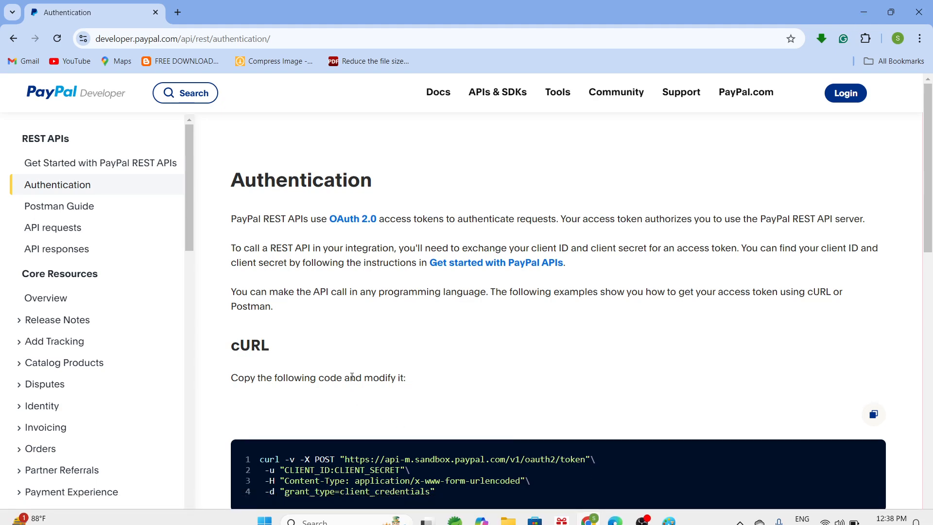
scroll(347, 382, "down", 2)
scroll(340, 364, "up", 2)
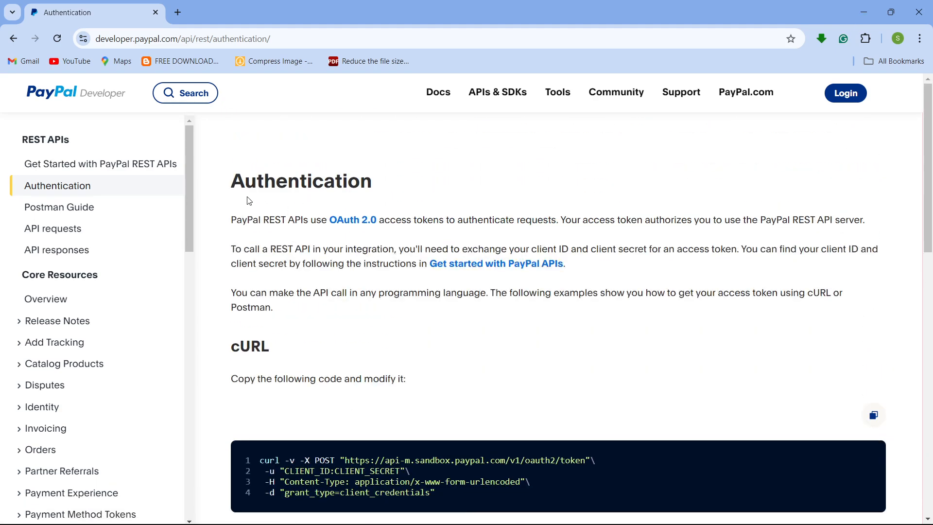
scroll(332, 306, "down", 1)
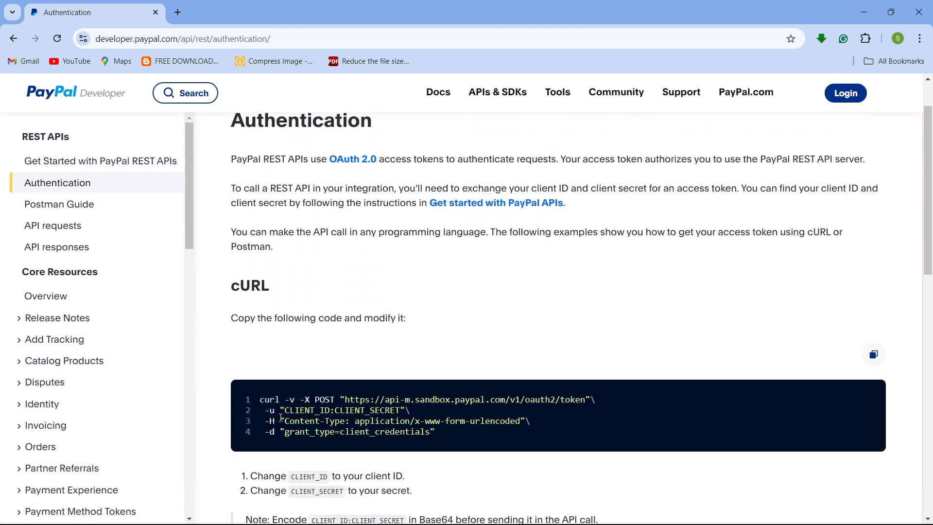
double_click(231, 286)
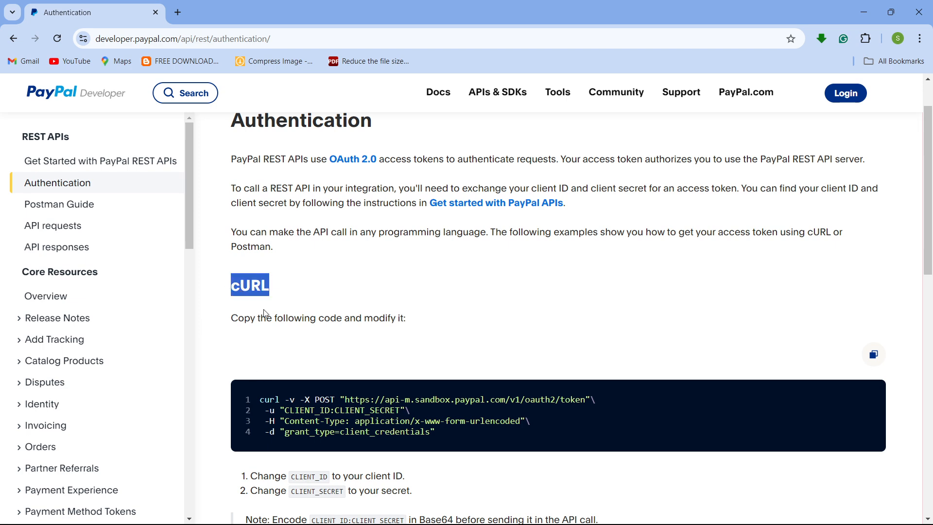
left_click(291, 323)
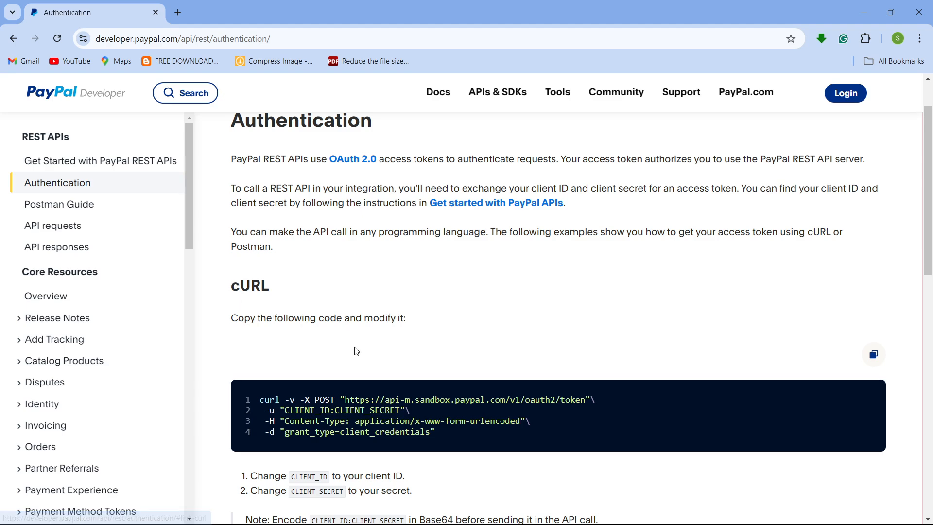
scroll(358, 350, "down", 2)
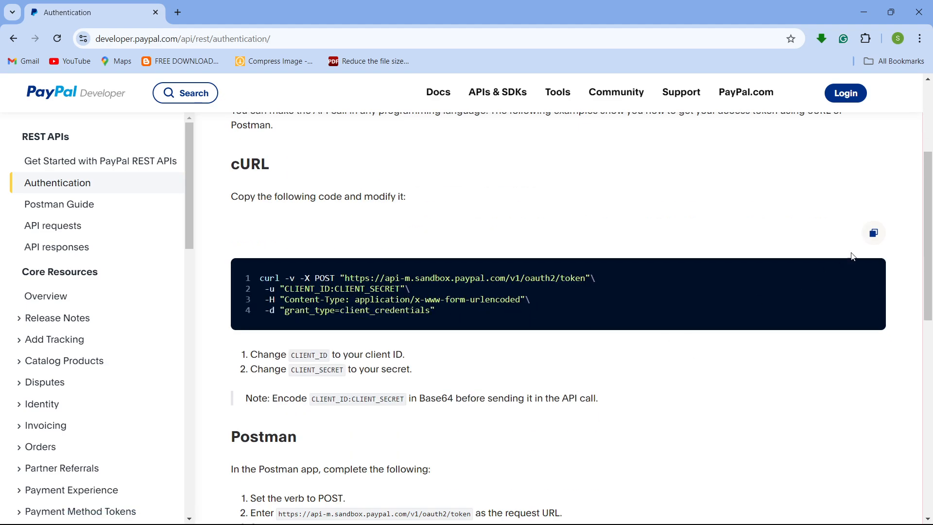
left_click(875, 234)
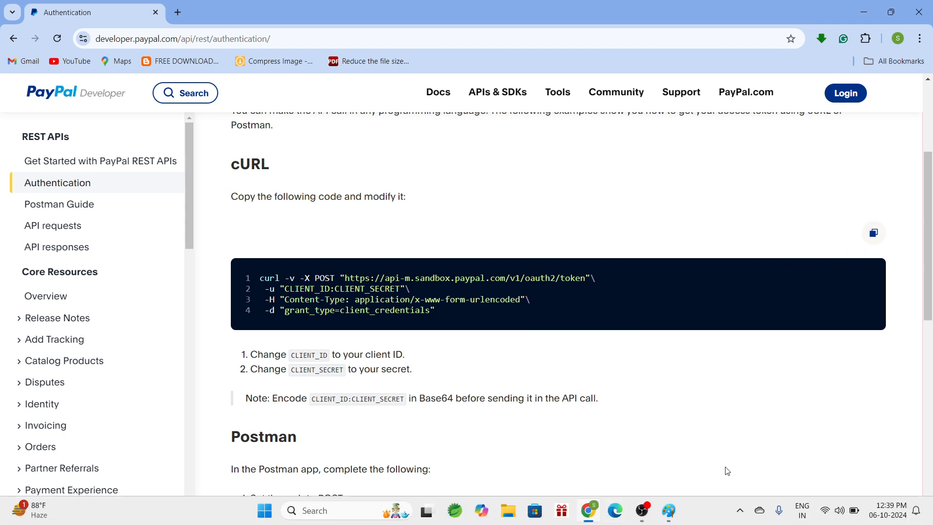
left_click(870, 6)
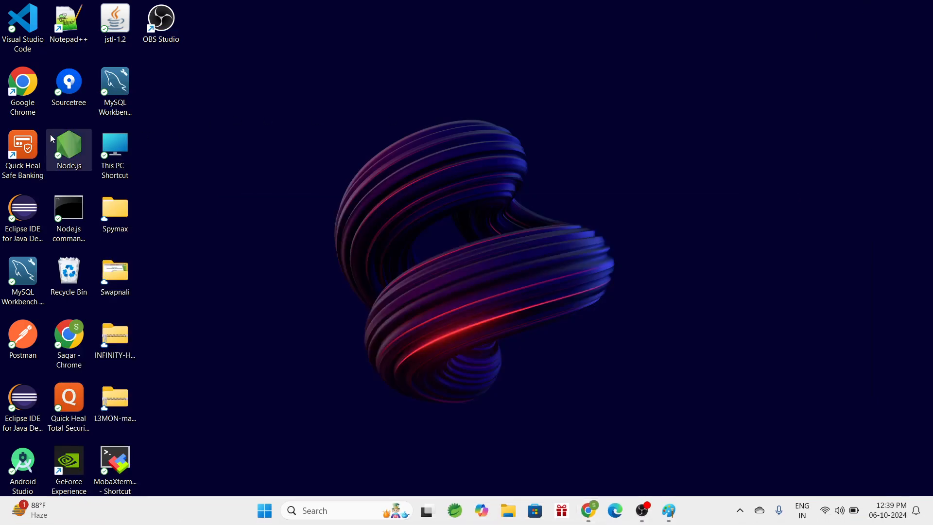
- Open Postman and create a blank collection named Demo-RestAPI
double_click(40, 328)
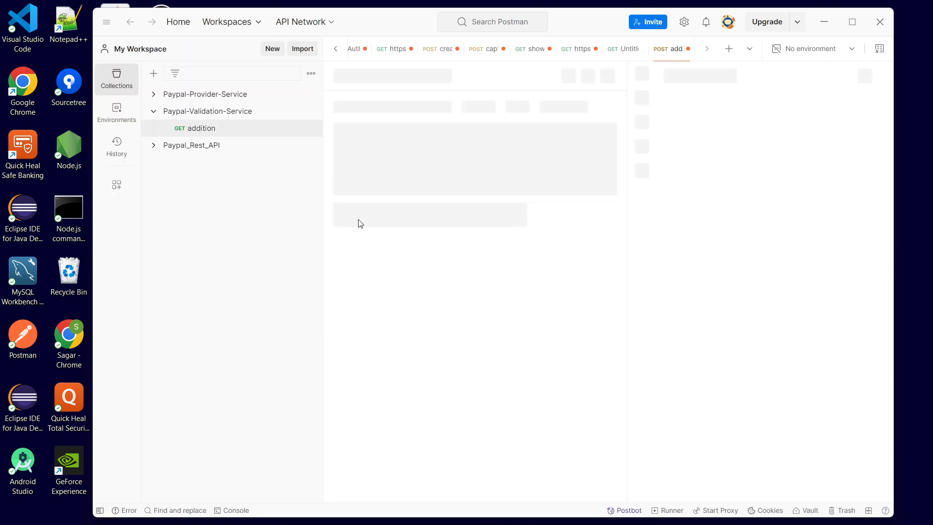
left_click(154, 113)
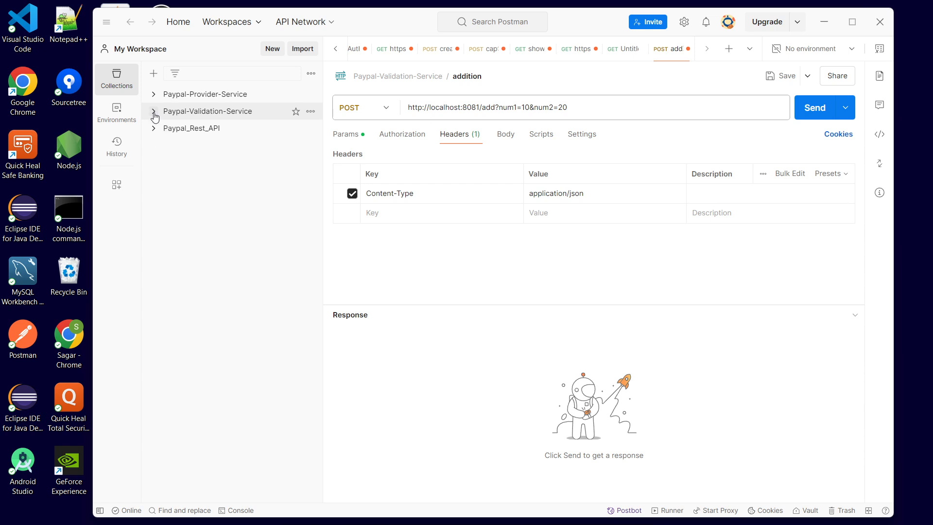
left_click(153, 74)
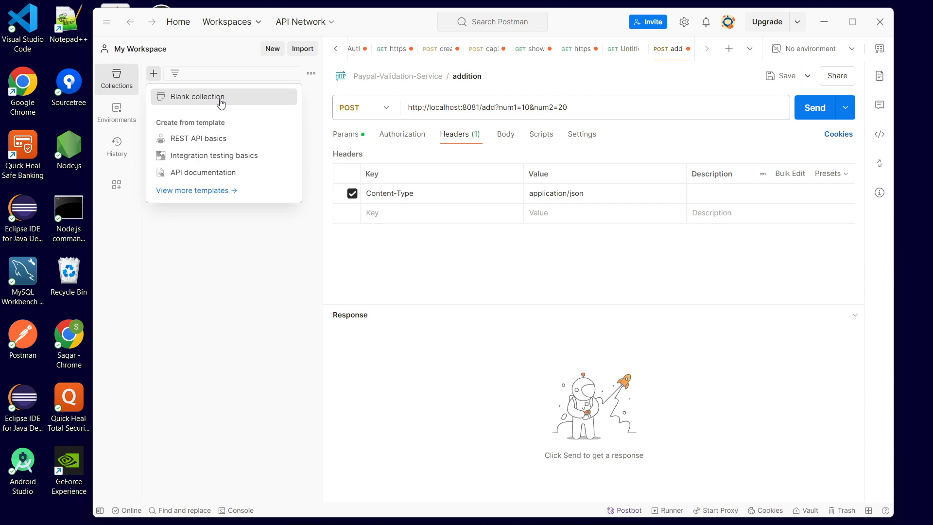
left_click(221, 102)
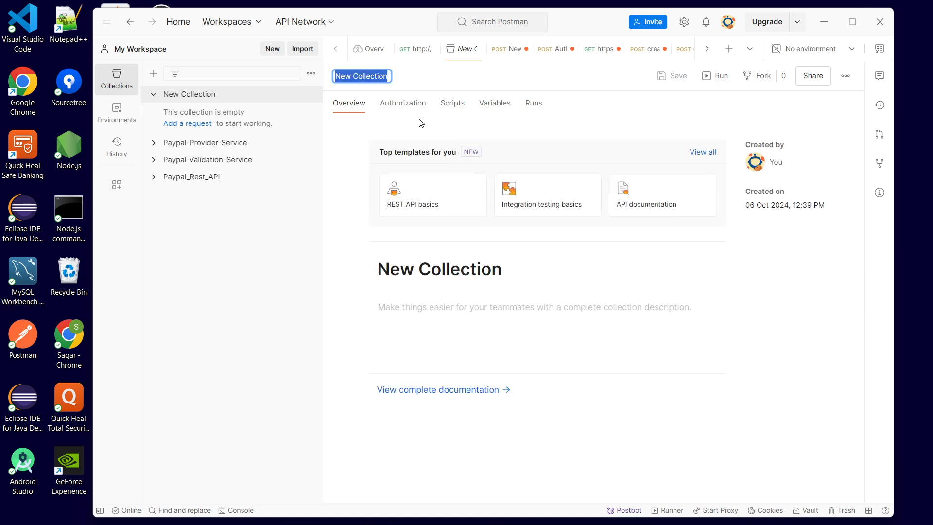
key("BackSpace")
type("Demo")
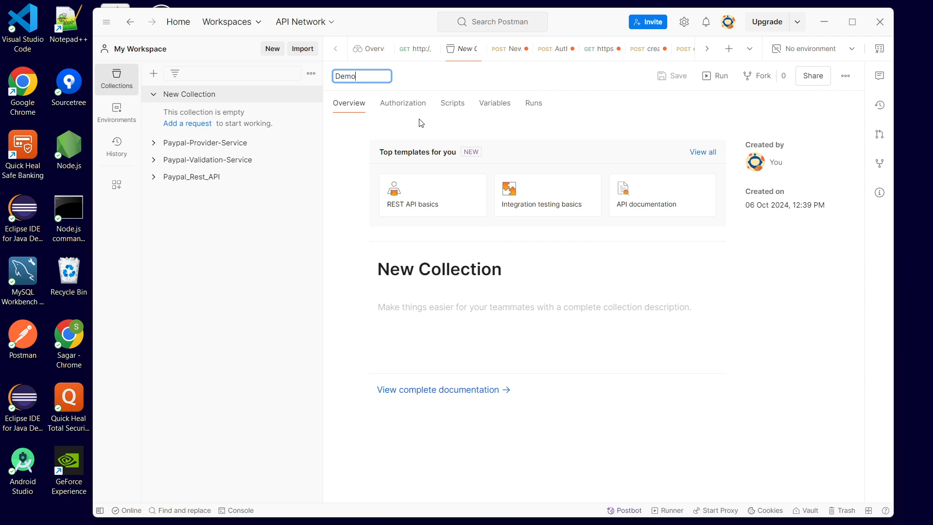
type("_")
type("Re")
type("I")
key("BackSpace")
key("BackSpace")
type("PI")
key("Return")
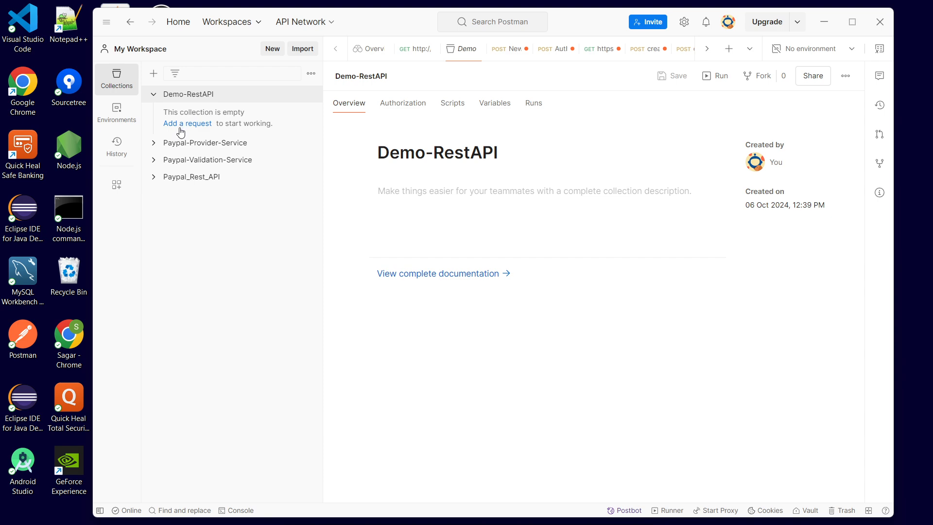
- Open the import dialog and copy the cURL token request sample again from the PayPal docs page
left_click(303, 49)
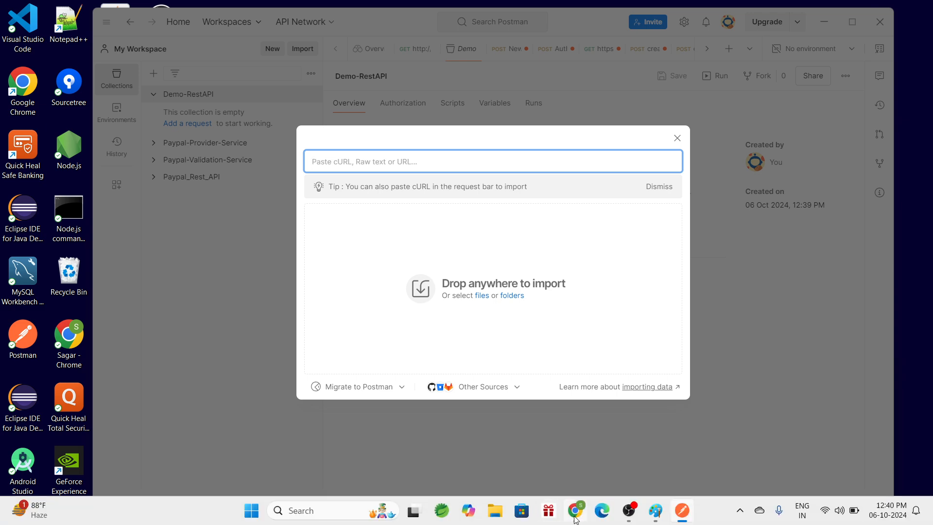
mouse_move(575, 510)
left_click(565, 464)
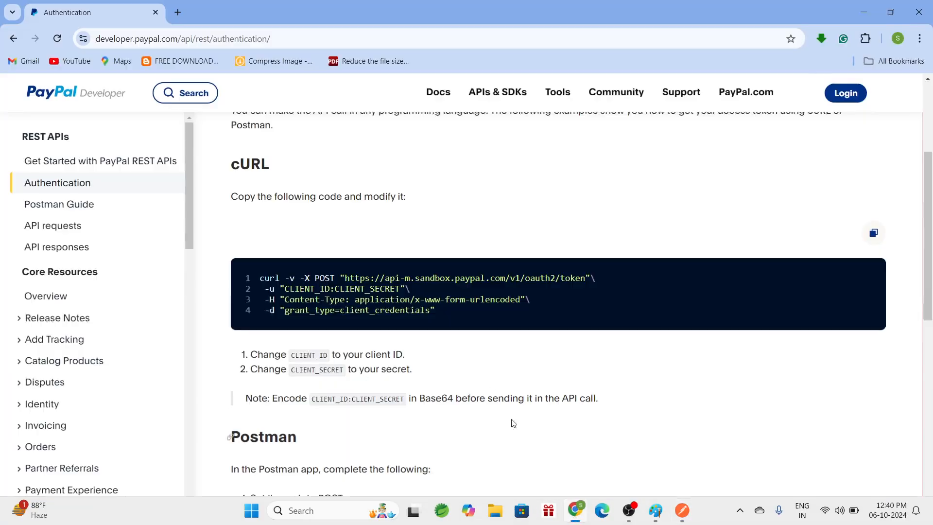
left_click(869, 234)
left_click(863, 12)
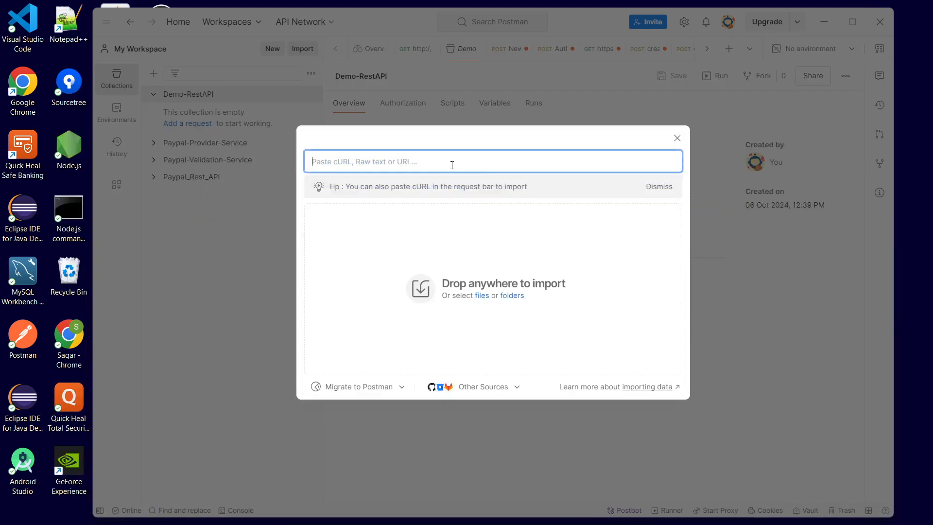
- Paste the cURL sample and import it as a request into the Demo-RestAPI collection
key("ctrl+v")
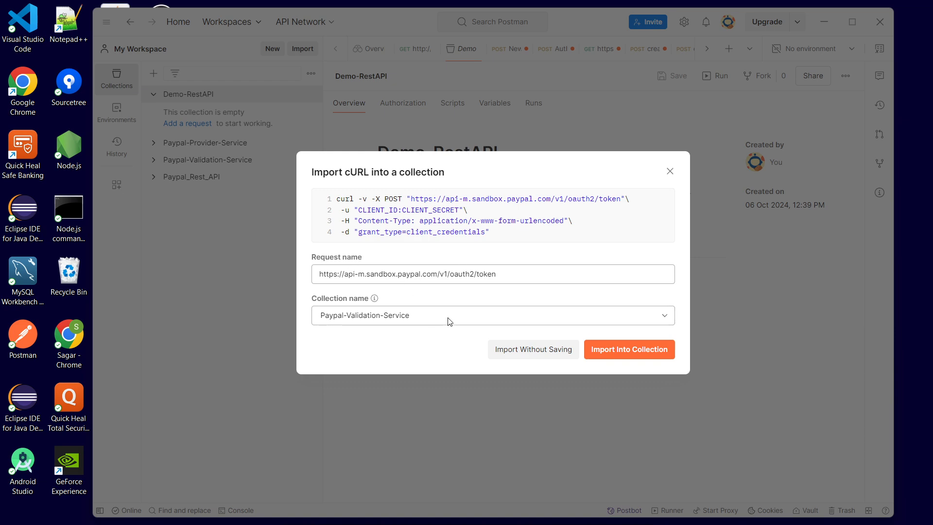
left_click(483, 316)
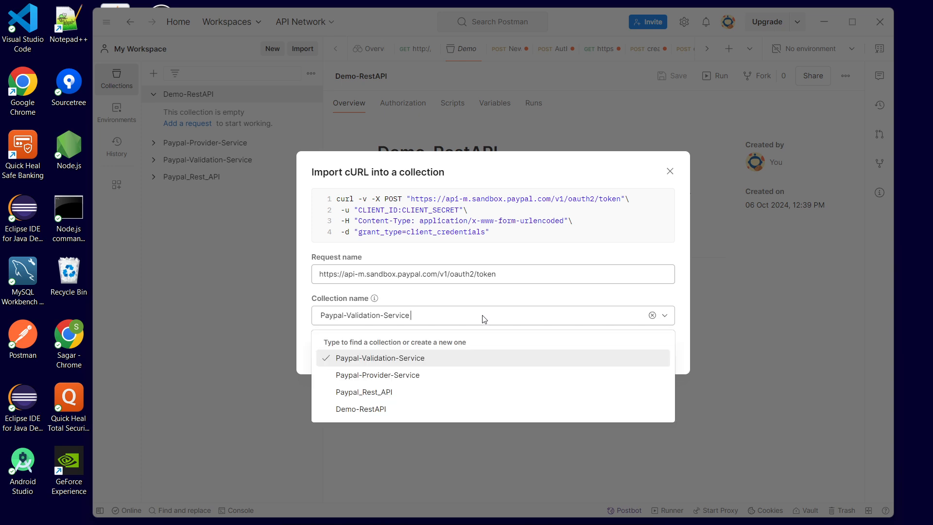
left_click(391, 409)
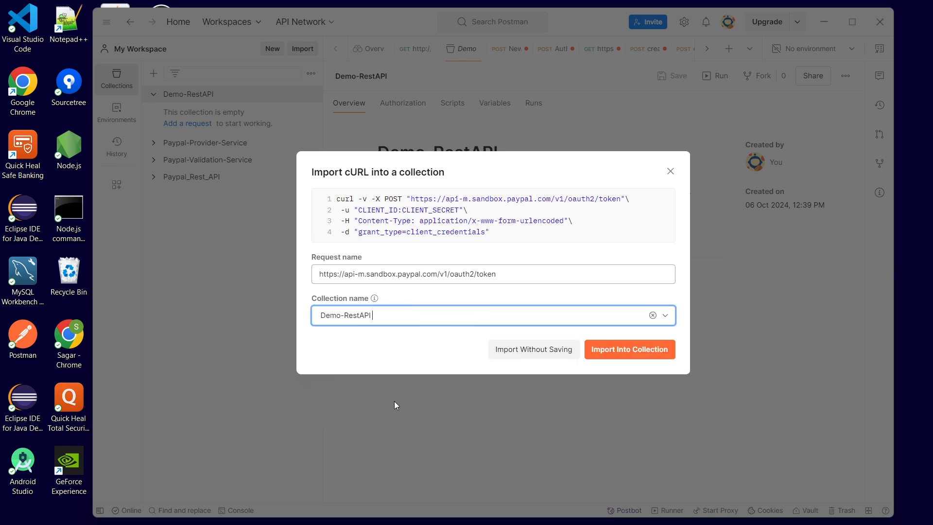
left_click(472, 341)
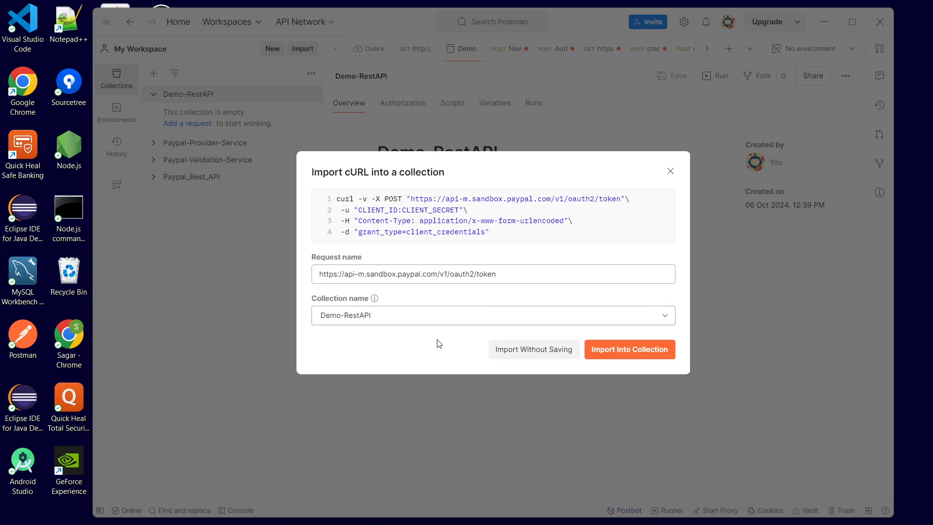
left_click(629, 359)
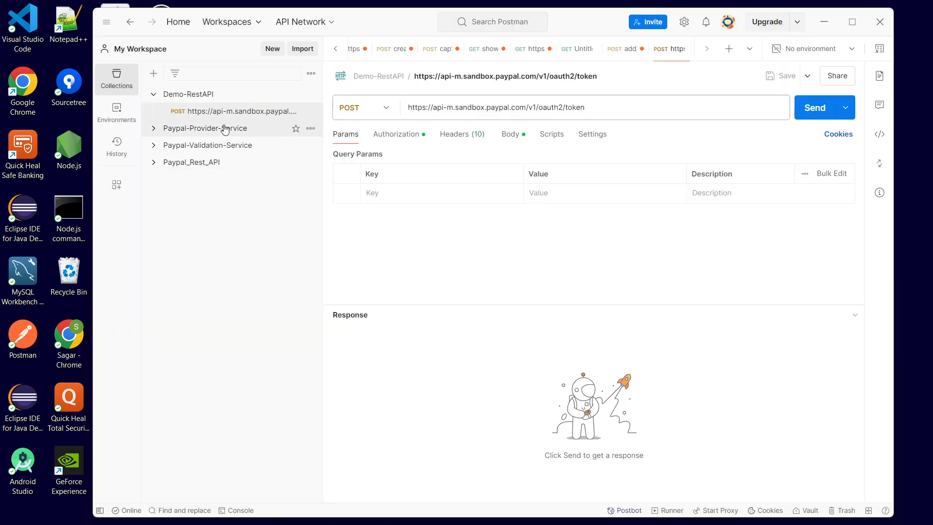
- Review the imported request's Basic Auth authorization settings, then return to the browser
left_click(408, 141)
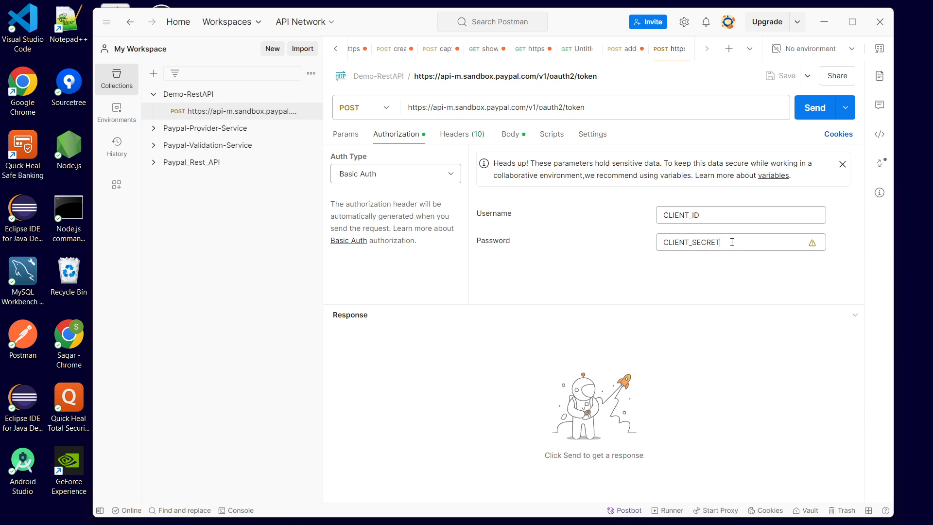
mouse_move(671, 522)
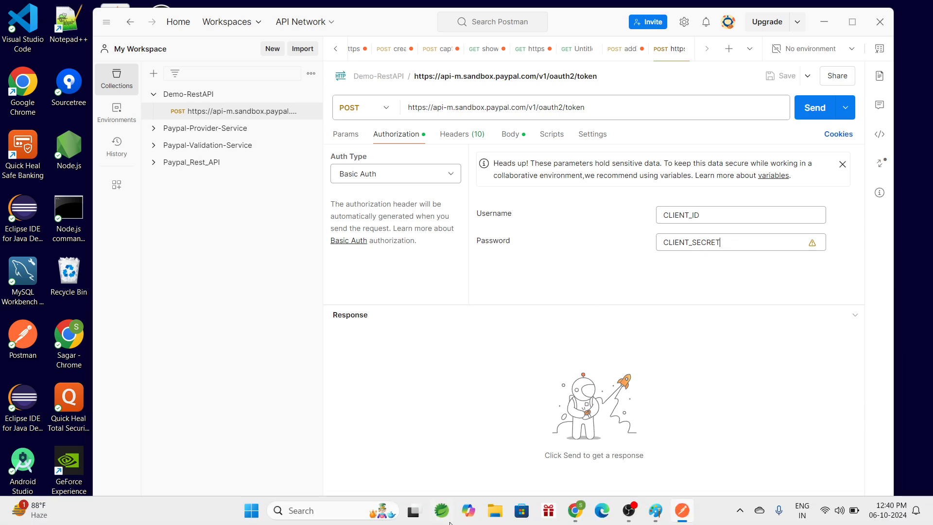
left_click(575, 447)
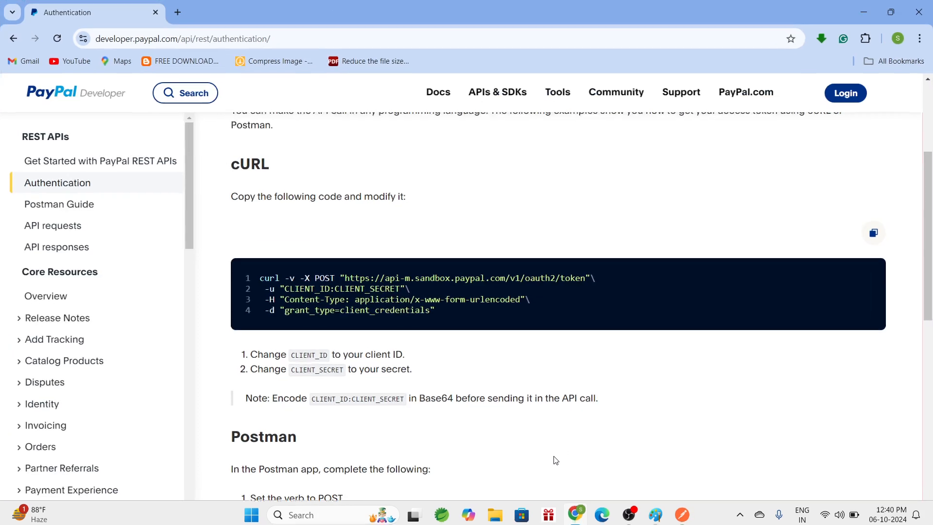
- Open a new tab, search for paypal developer, and open the PayPal Developer site
left_click(177, 12)
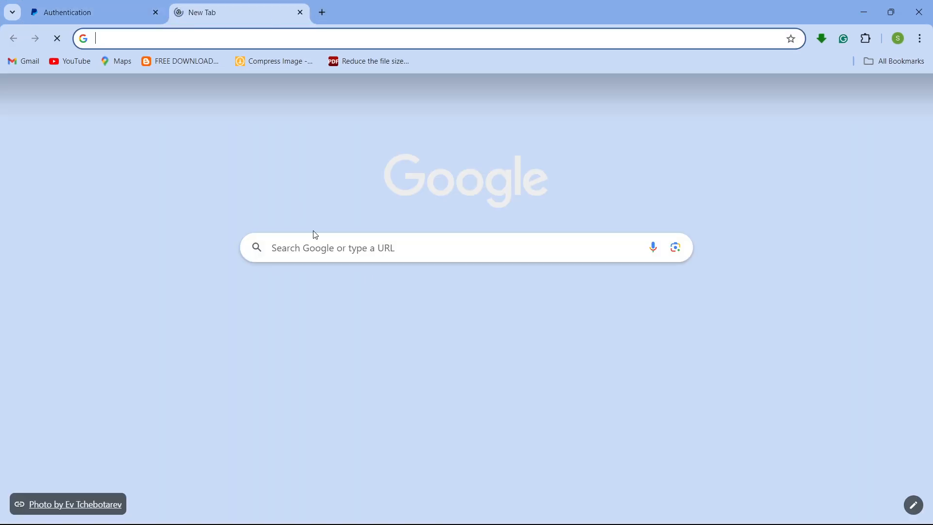
left_click(384, 253)
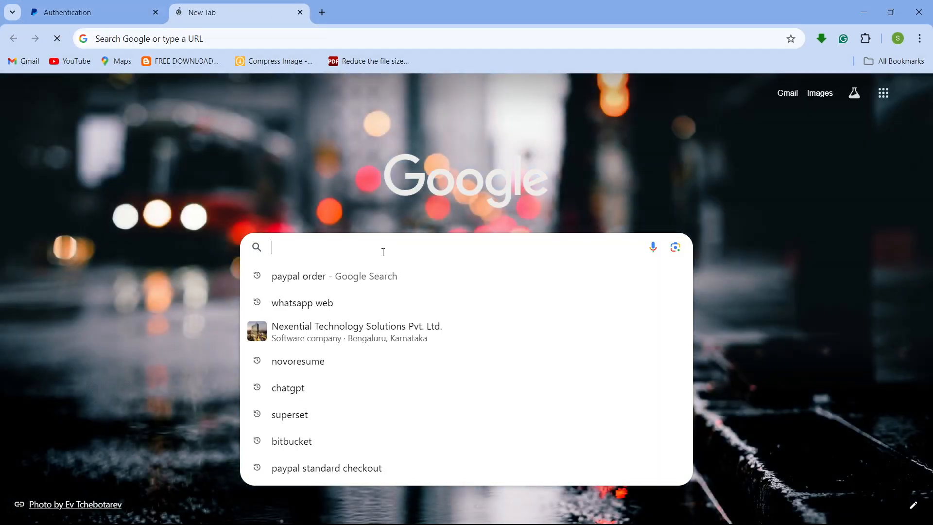
type("pay")
key("Right")
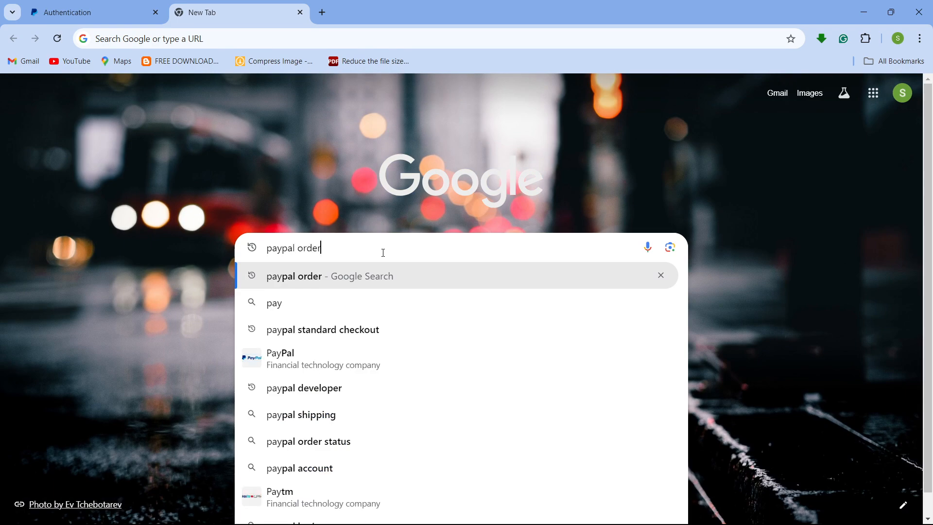
left_click(374, 400)
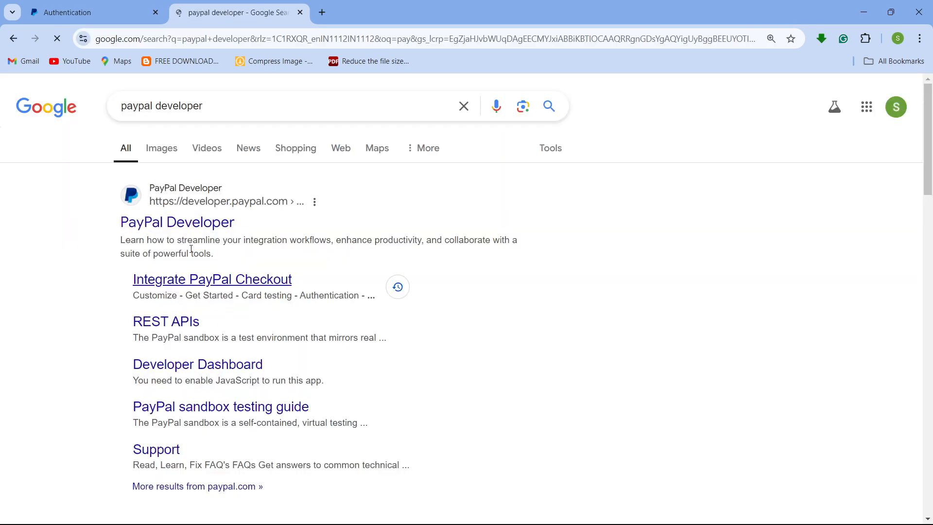
left_click(176, 225)
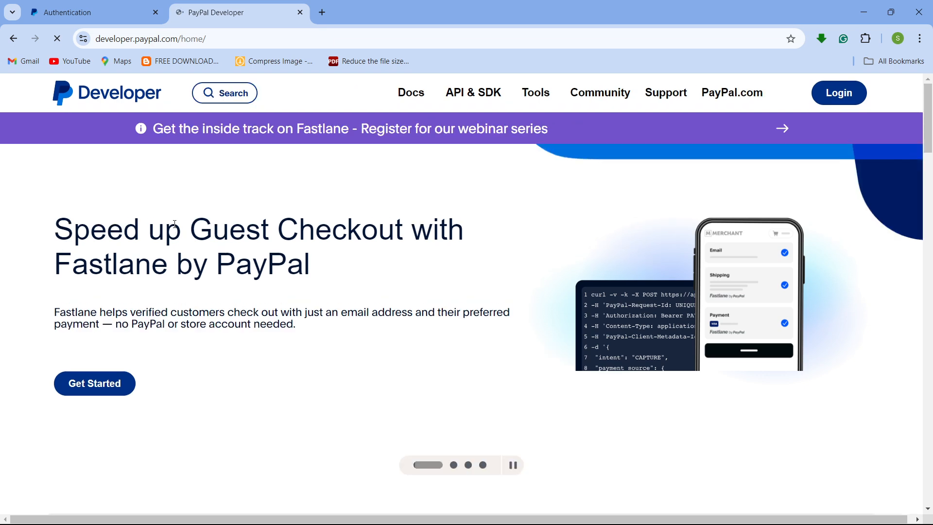
- Log in to the PayPal Developer account with the saved e-mail and account password
left_click(857, 98)
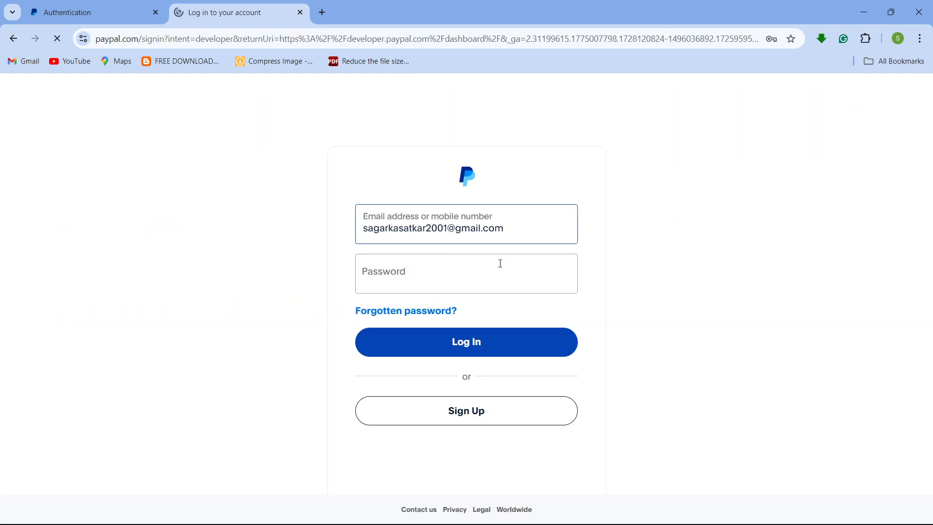
left_click(486, 281)
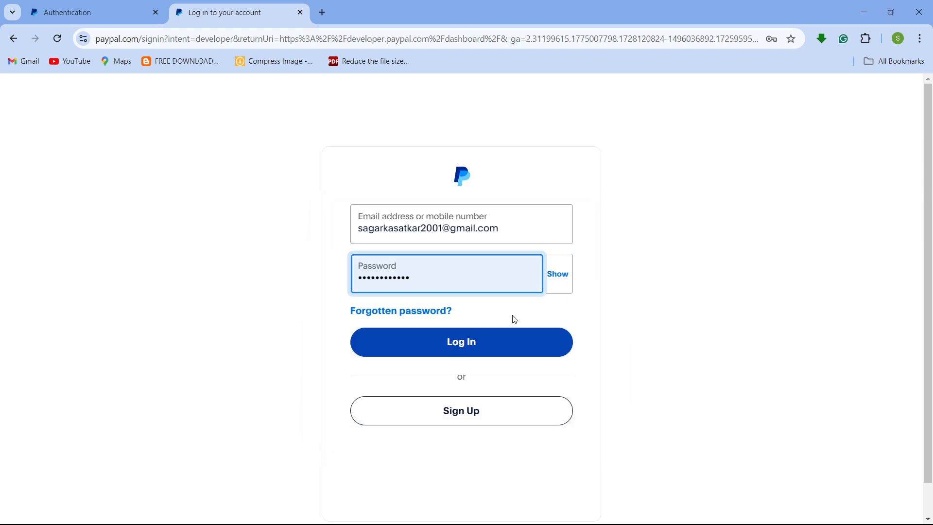
left_click(506, 340)
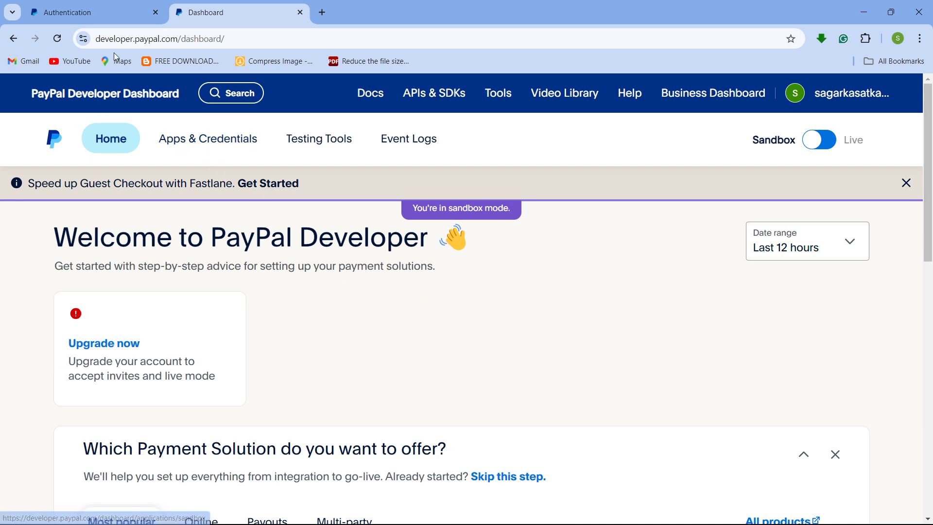
- Open Apps & Credentials and copy the Default Application's sandbox Client ID
left_click(201, 149)
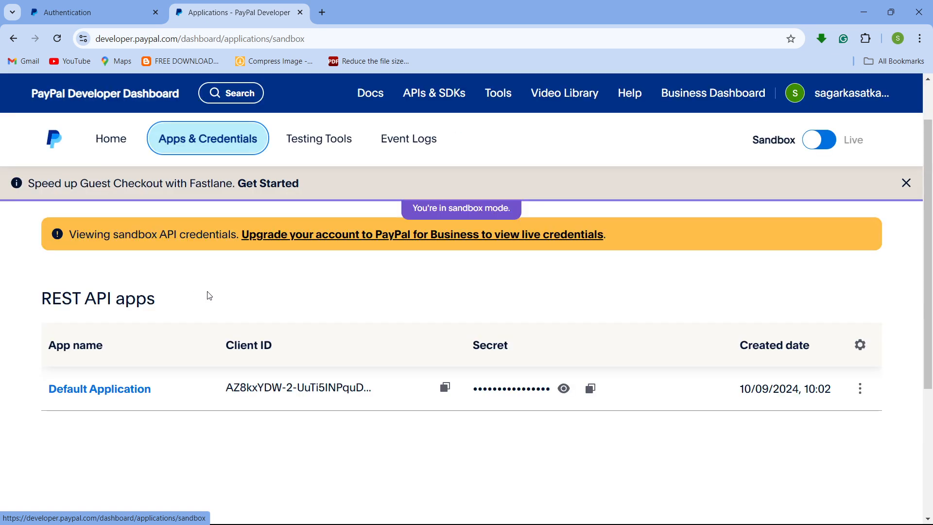
left_click(447, 393)
mouse_move(568, 523)
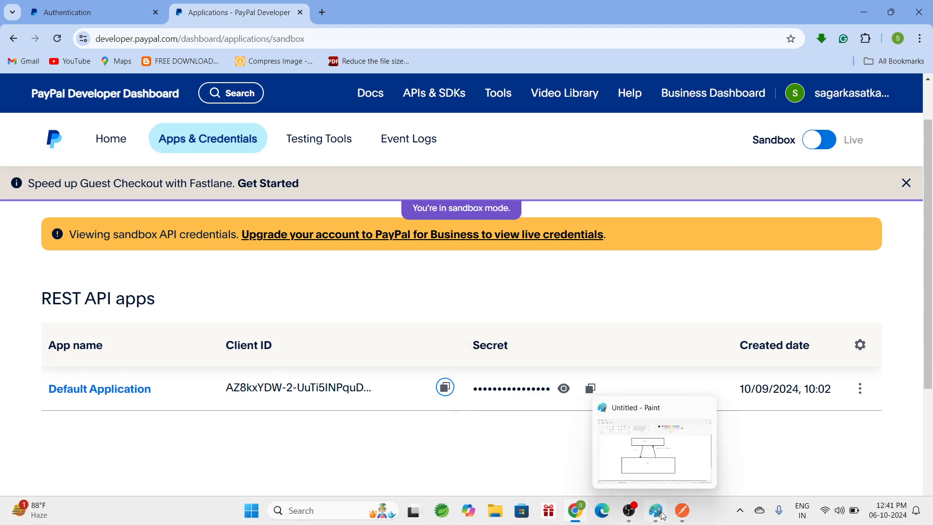
- Paste the copied sandbox Client ID into the Basic Auth Username field of the token request
left_click(687, 516)
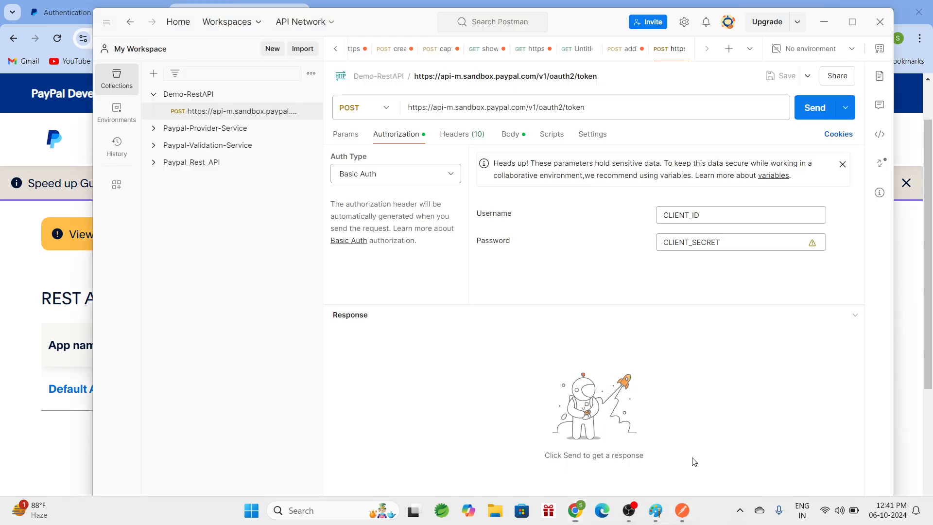
double_click(738, 219)
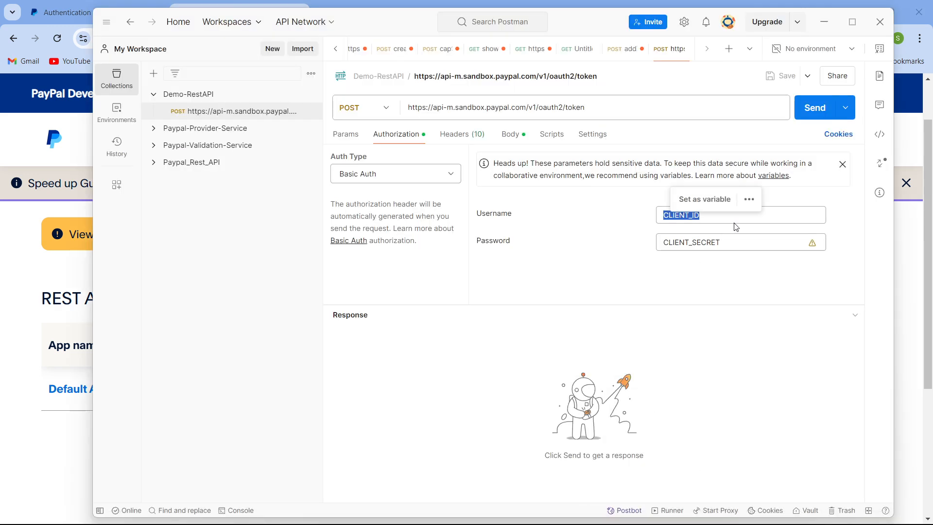
key("ctrl+v")
left_click(599, 291)
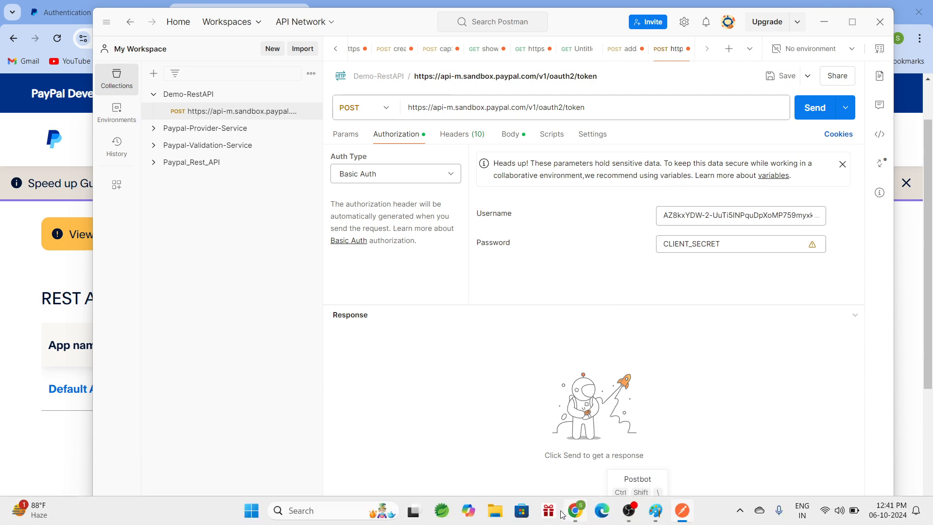
- Try to copy the sandbox client secret and paste it into the Basic Auth Password field
mouse_move(577, 515)
left_click(580, 469)
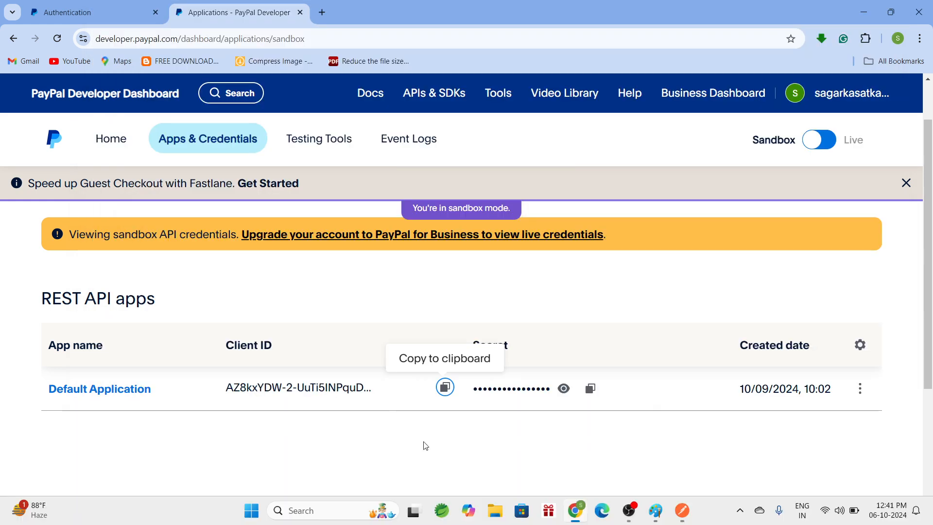
left_click(591, 390)
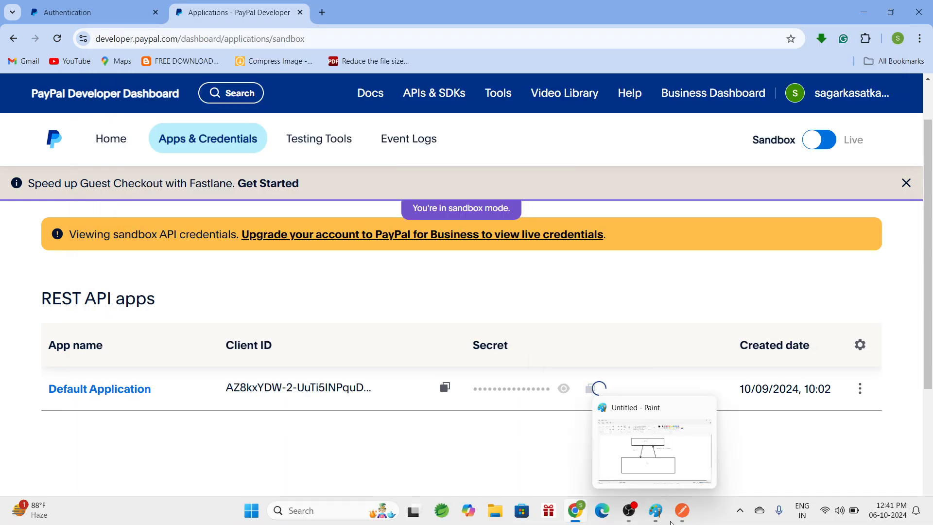
mouse_move(682, 510)
left_click(680, 448)
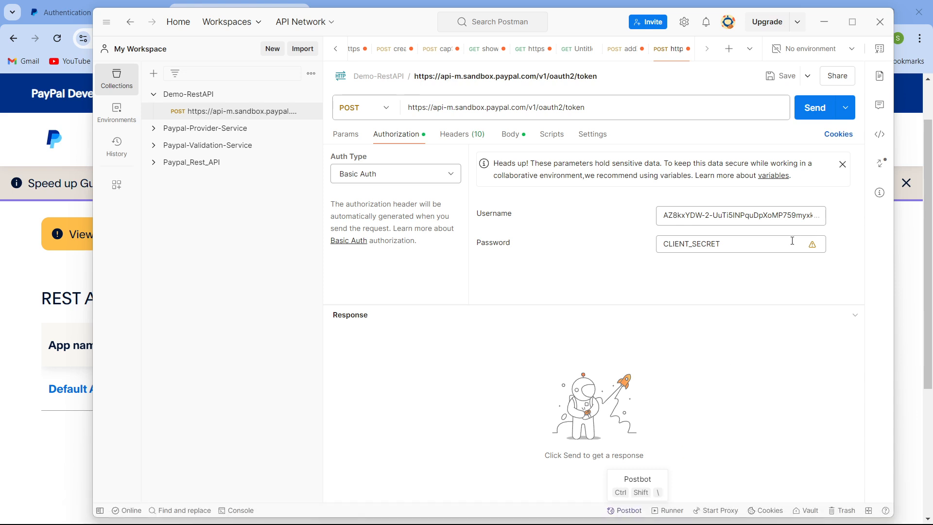
double_click(789, 245)
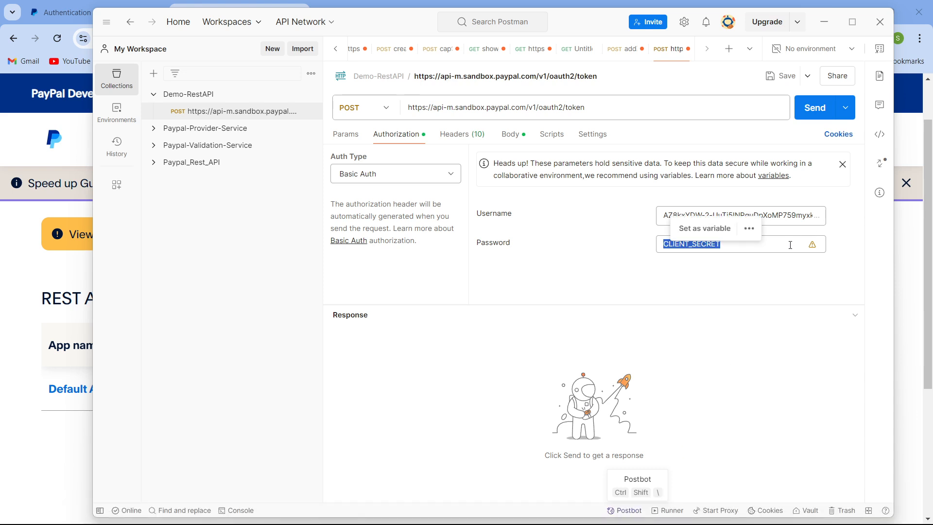
key("ctrl+v")
left_click(692, 331)
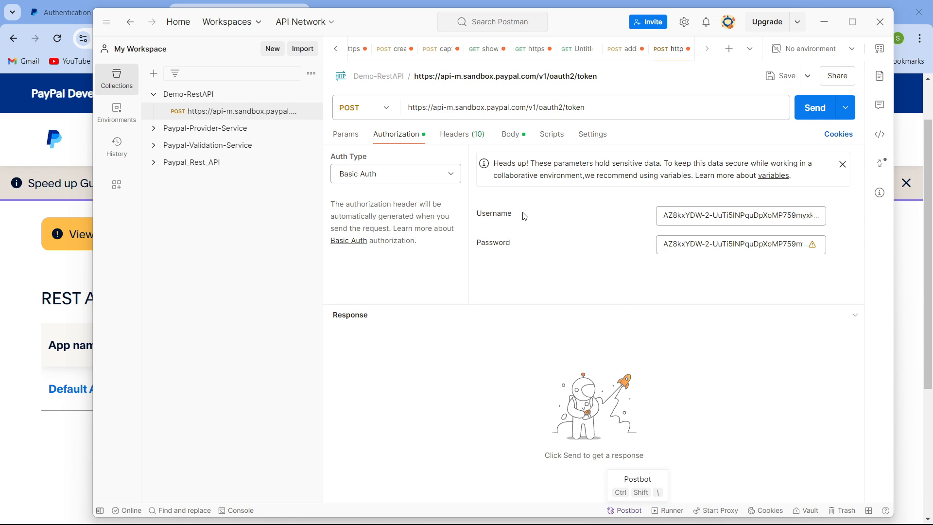
- Review the request's headers, body and scripts, then send the token request
left_click(460, 141)
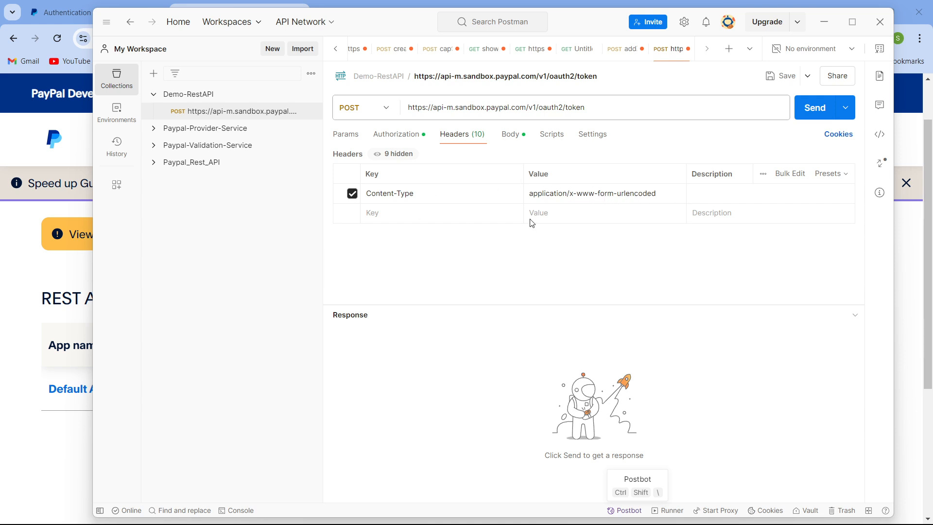
left_click(515, 142)
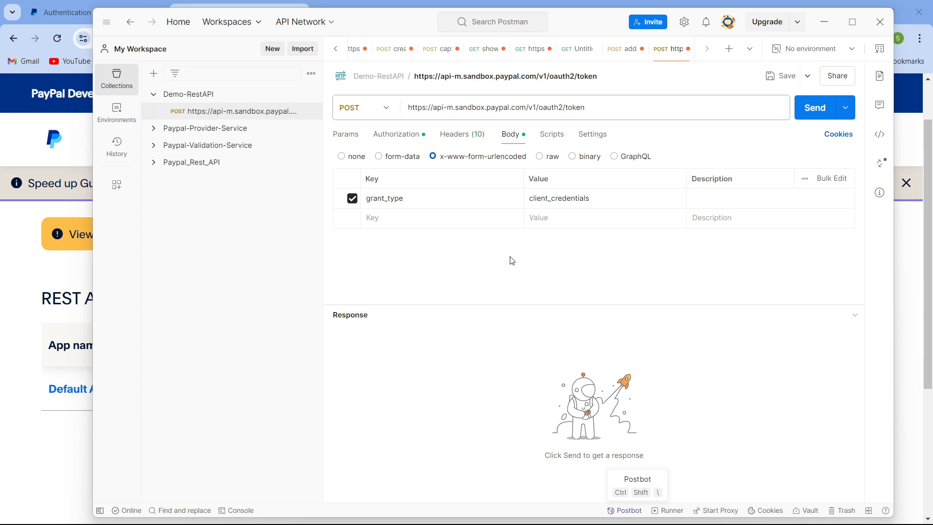
left_click(550, 145)
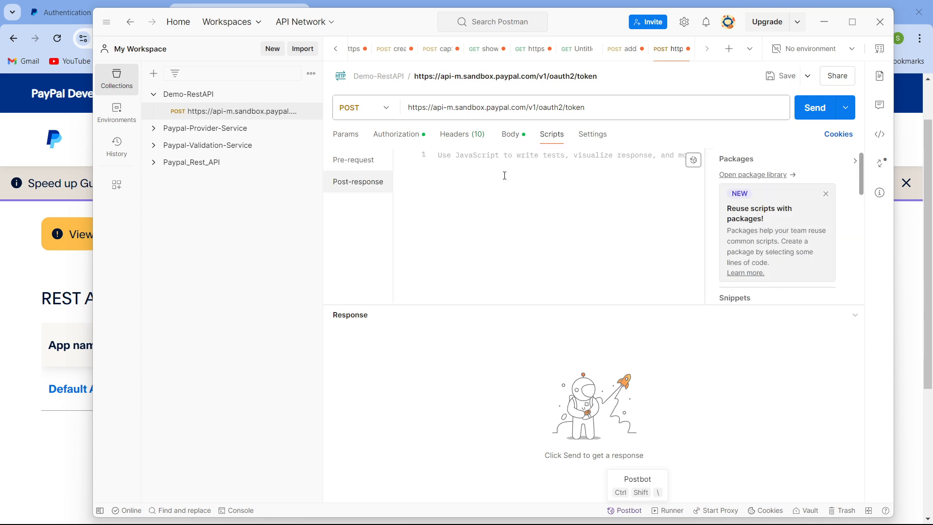
left_click(804, 111)
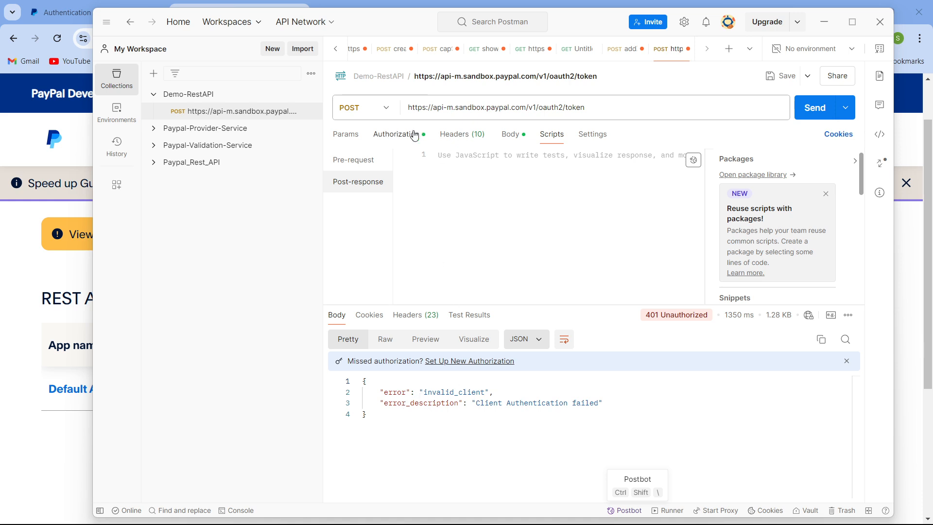
- Inspect the request's Authorization, Params, Headers, Body and Scripts settings
left_click(414, 134)
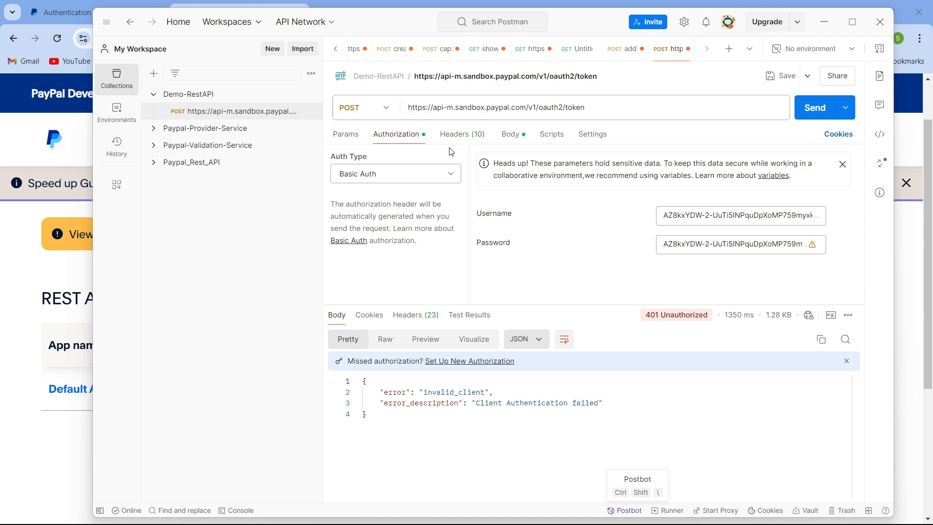
left_click(345, 136)
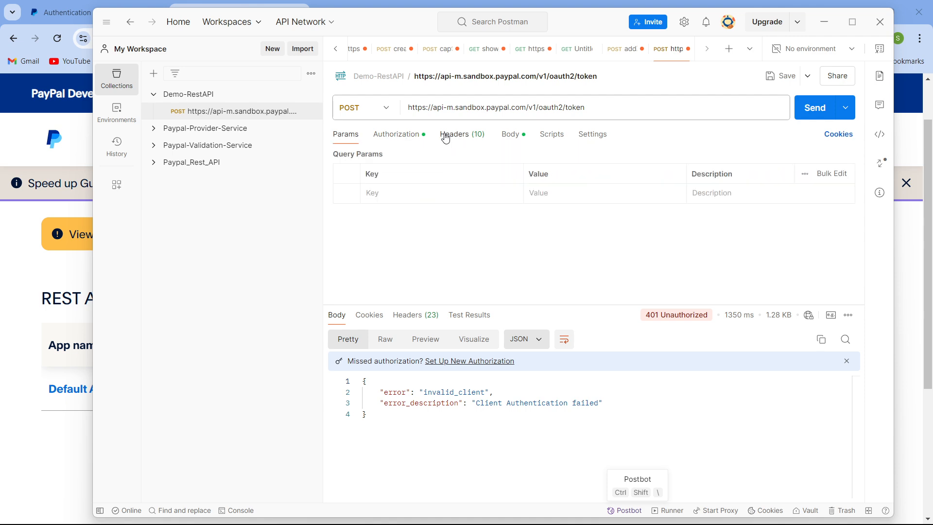
left_click(446, 137)
left_click(514, 140)
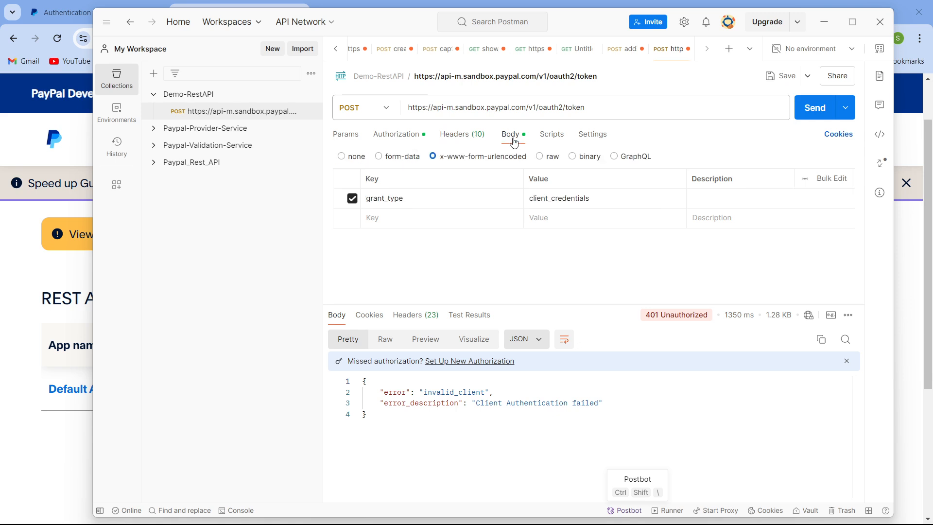
left_click(546, 139)
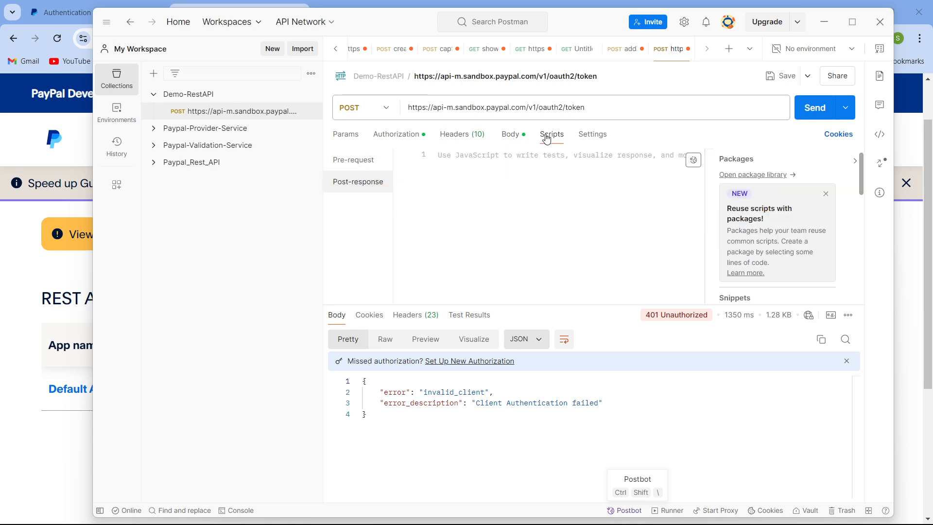
left_click(451, 139)
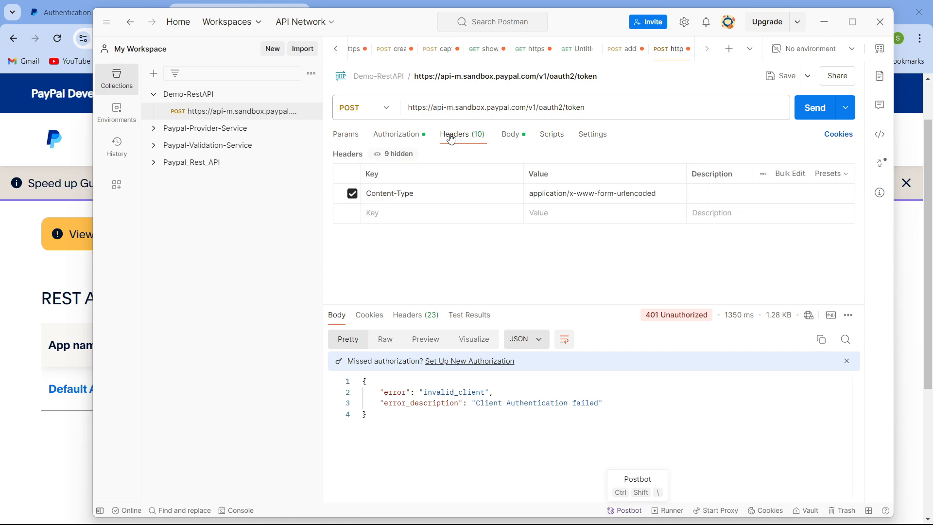
left_click(419, 138)
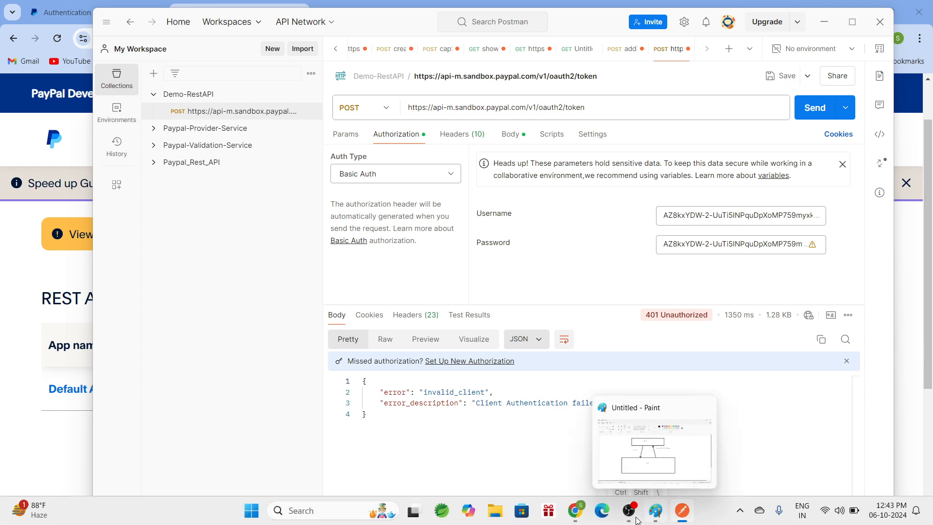
- Copy the Default Application's sandbox secret and replace the Password field's contents with it
mouse_move(575, 510)
left_click(561, 485)
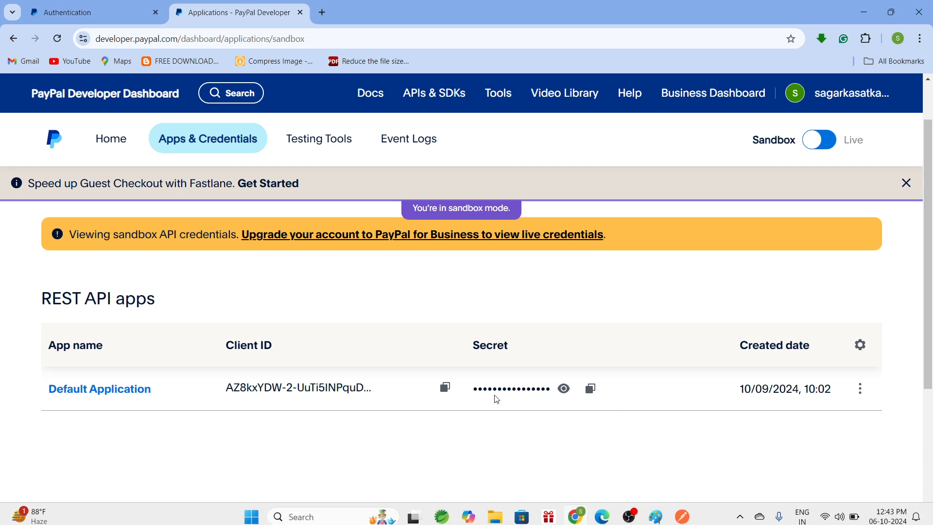
left_click(593, 391)
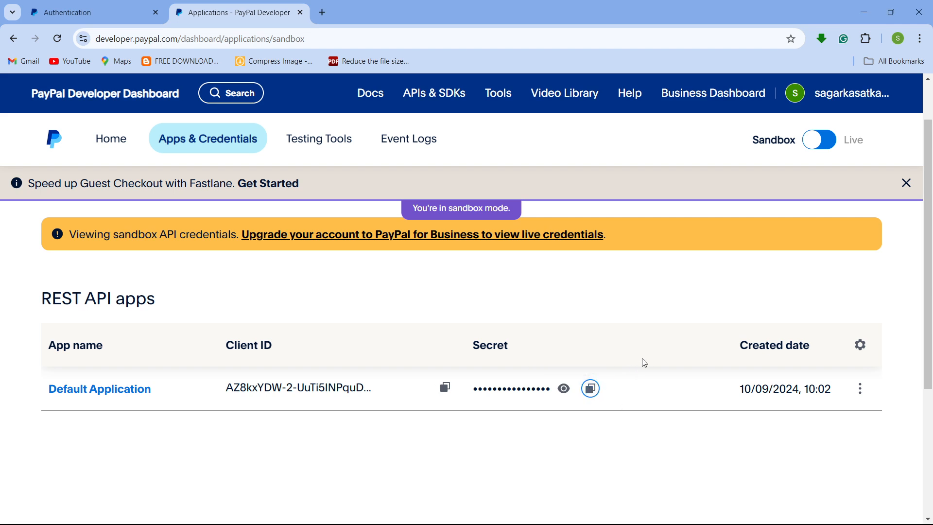
left_click(864, 17)
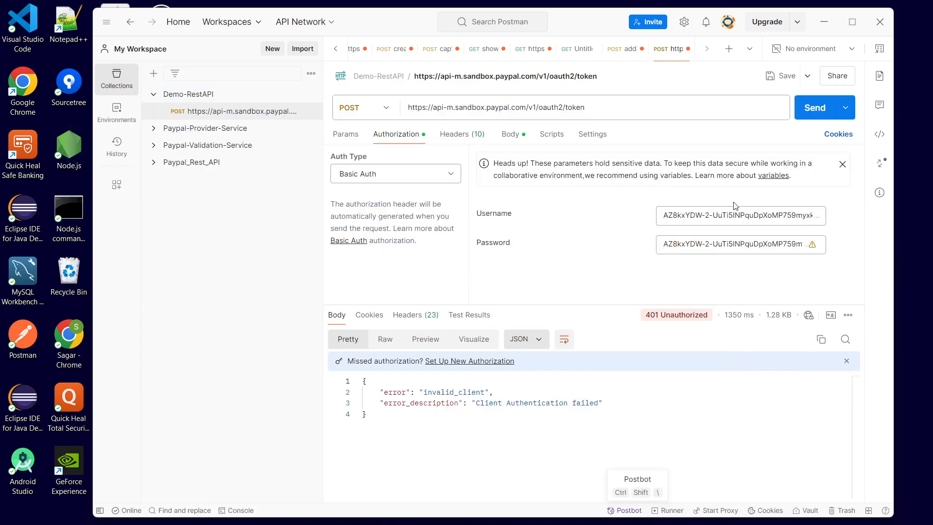
left_click(734, 243)
key("ctrl+a")
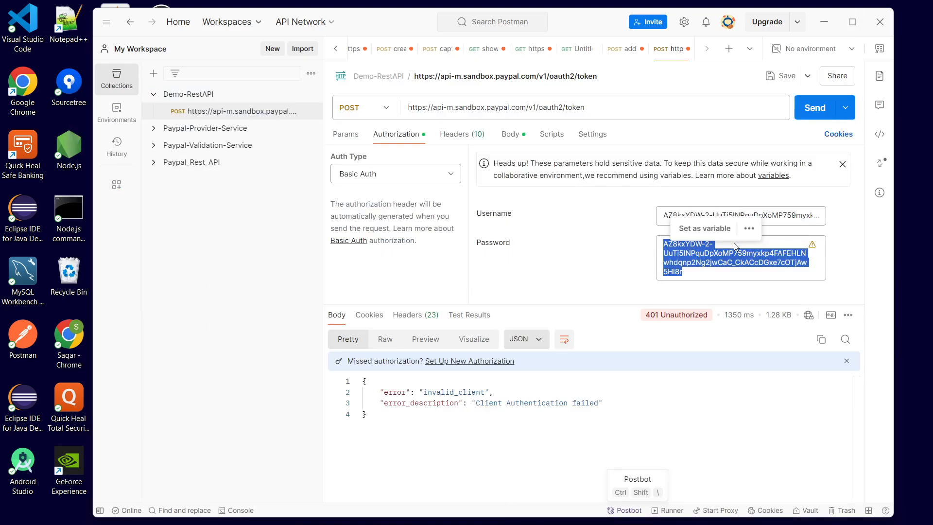
key("ctrl+v")
left_click(616, 274)
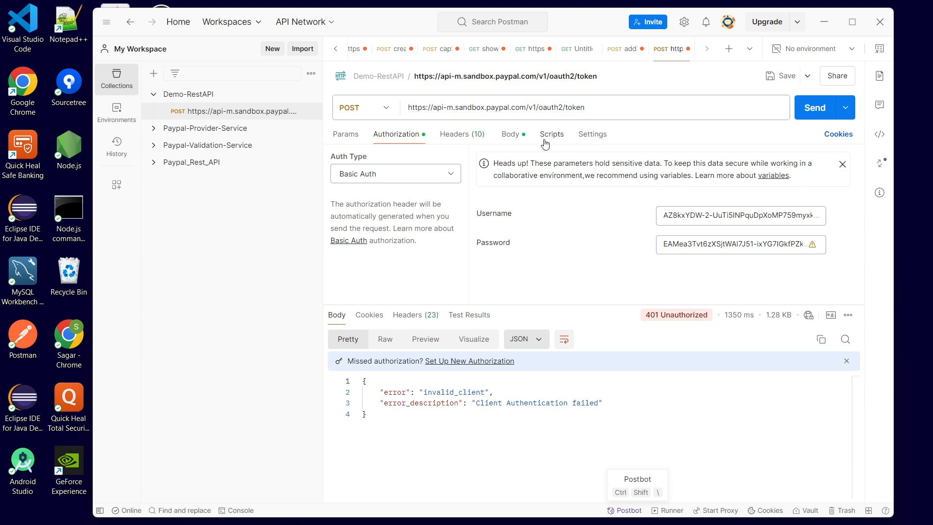
- Send the OAuth2 token request again
left_click(518, 140)
left_click(816, 109)
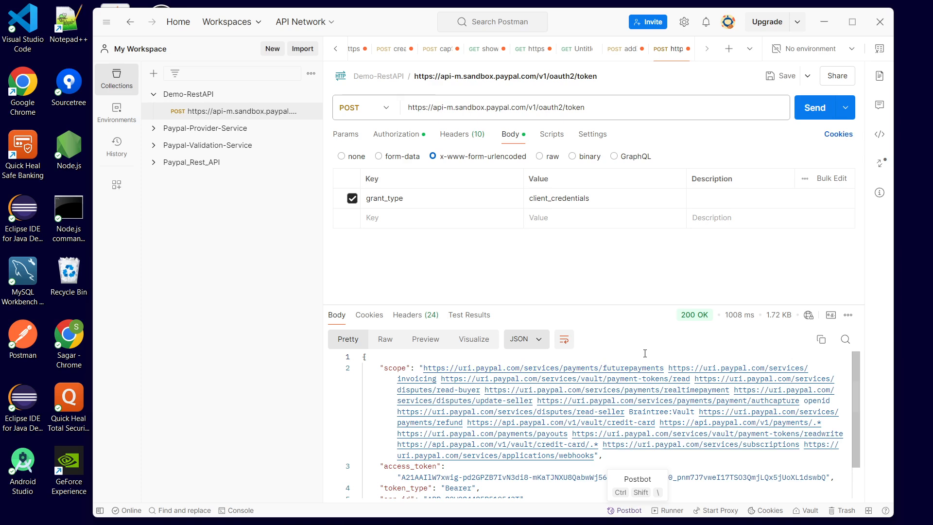
- Examine the response's scope, access_token, token_type, app_id and expires_in fields
scroll(462, 420, "down", 2)
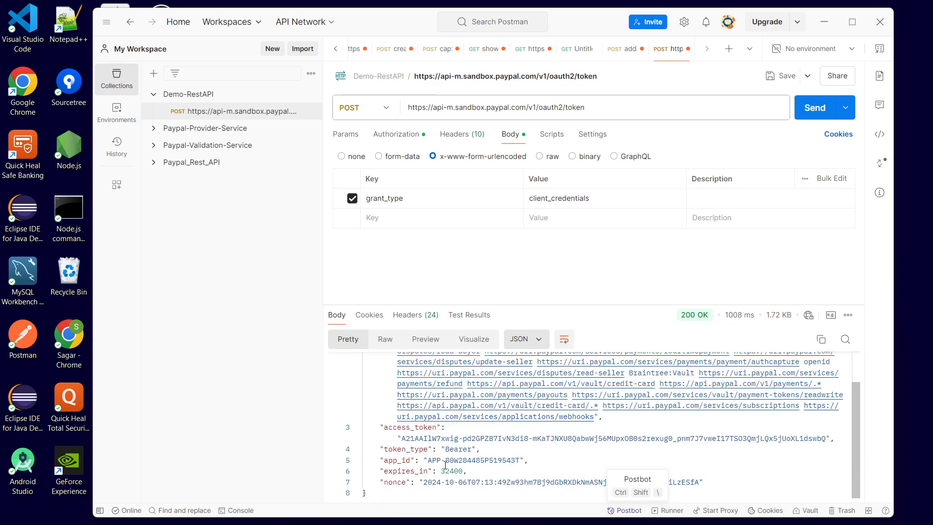
scroll(462, 421, "up", 2)
scroll(462, 438, "down", 1)
scroll(472, 439, "up", 3)
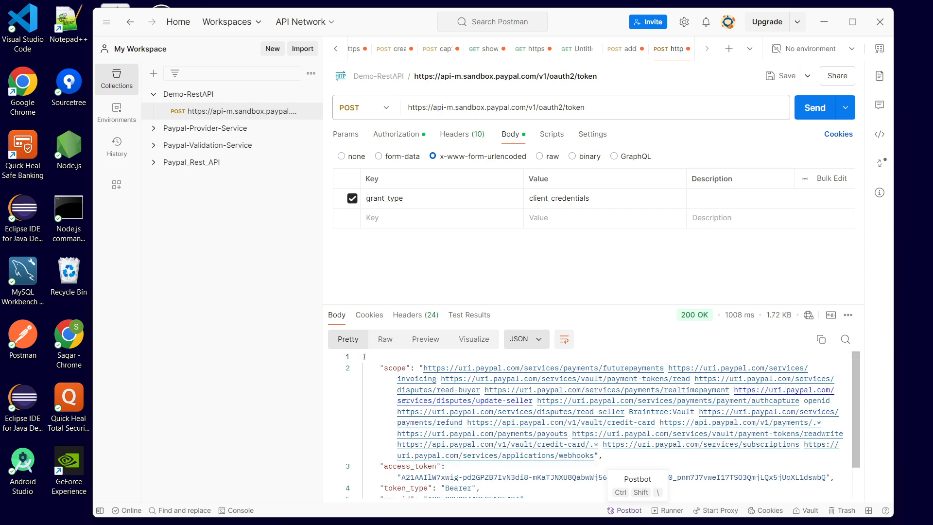
scroll(428, 442, "down", 3)
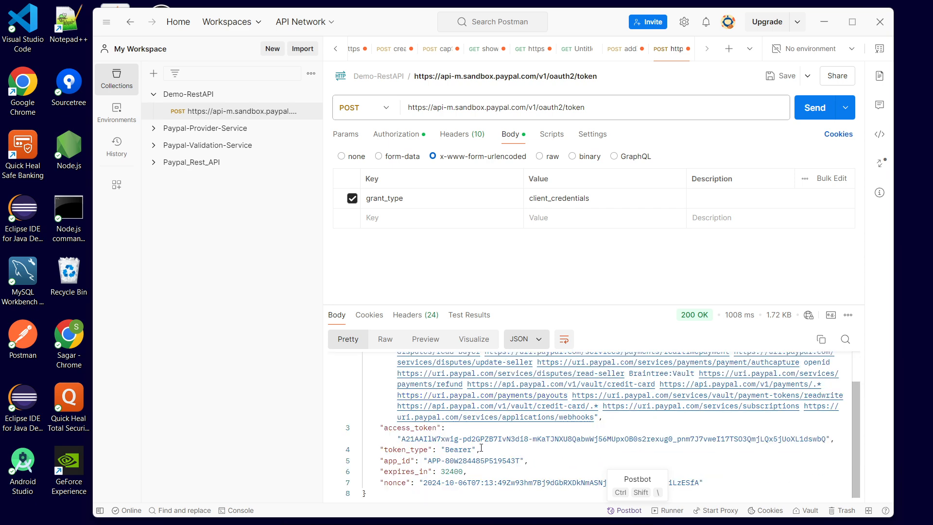
double_click(450, 471)
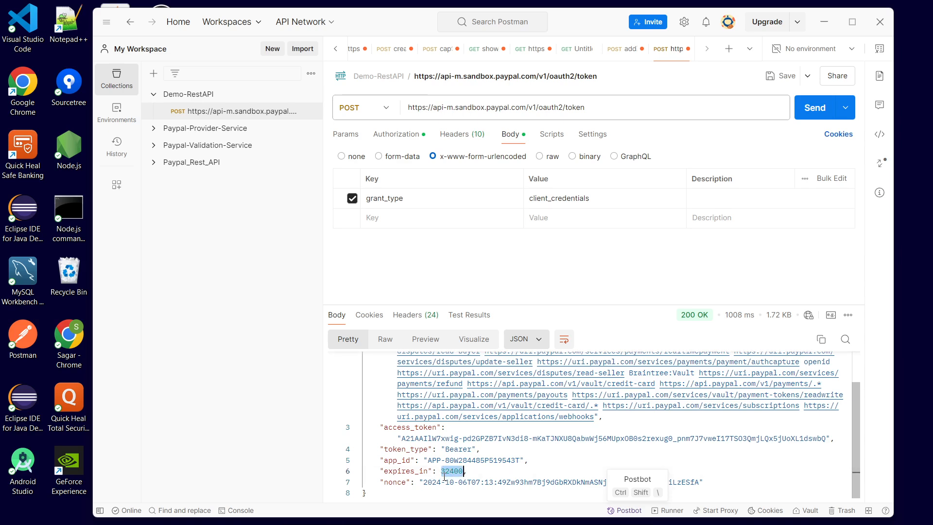
left_click(474, 474)
double_click(451, 473)
double_click(466, 439)
double_click(447, 451)
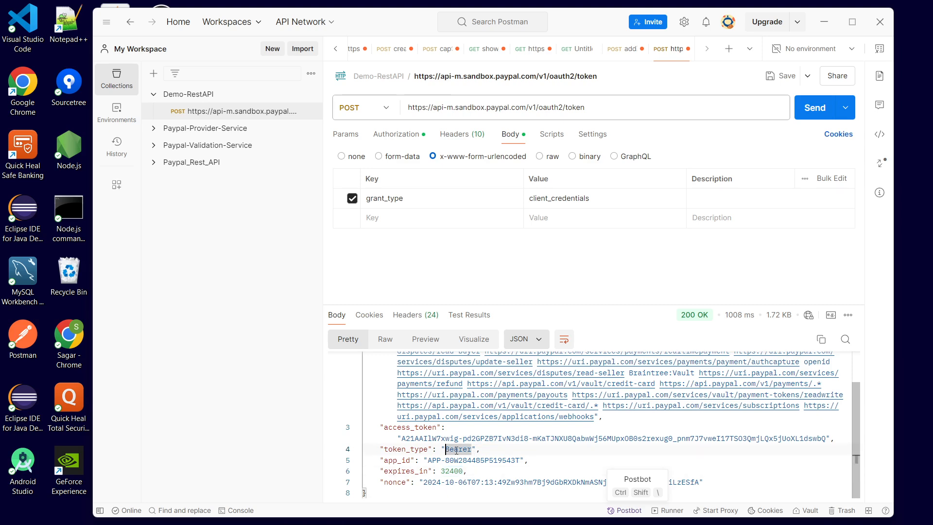
left_click(531, 458)
double_click(456, 449)
scroll(485, 474, "up", 1)
scroll(397, 451, "down", 1)
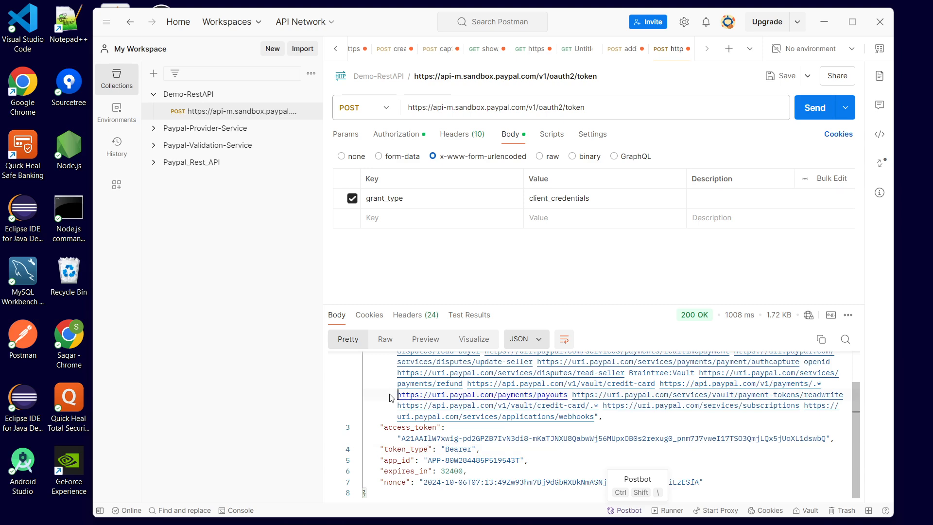
- Open a new request tab with the payouts scope URL pasted, then return to the token request tab
key("ctrl+t")
key("ctrl+v")
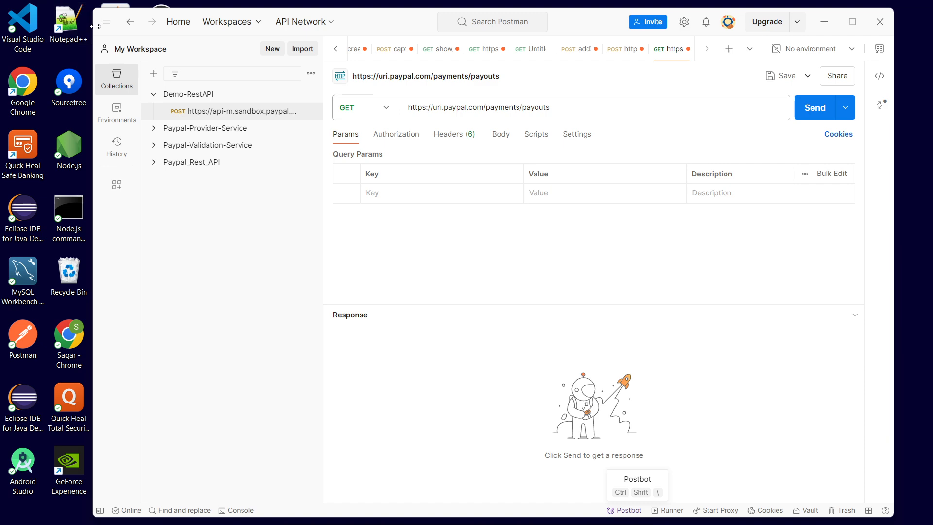
left_click(129, 29)
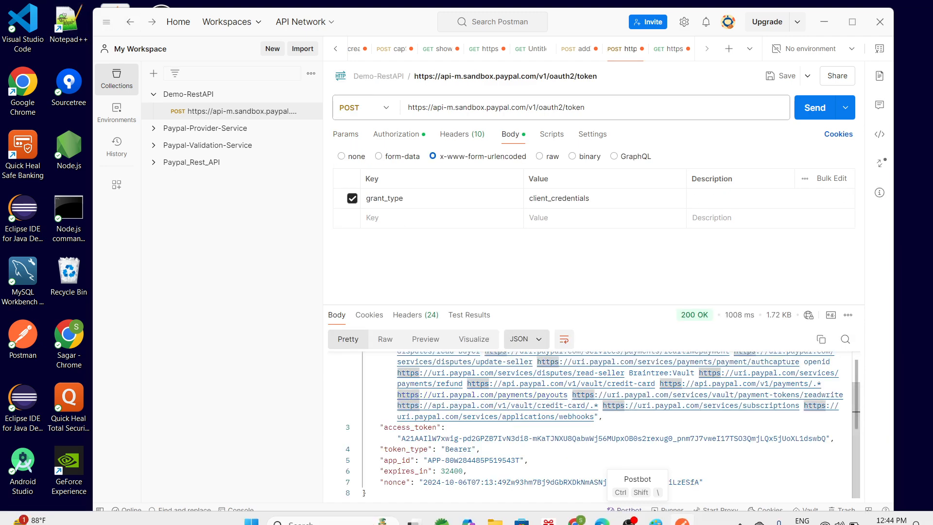
- Switch to the Authentication docs in the browser and open the Orders API reference
mouse_move(569, 519)
left_click(526, 447)
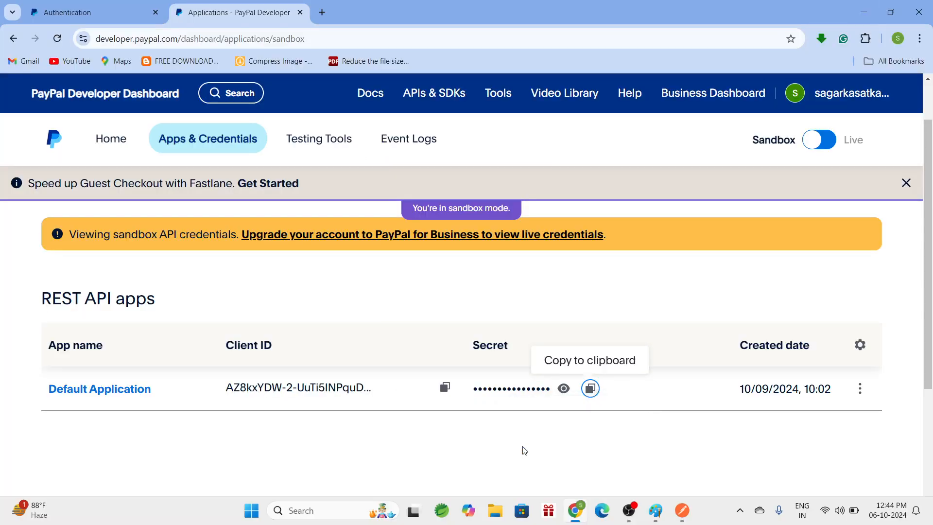
left_click(95, 7)
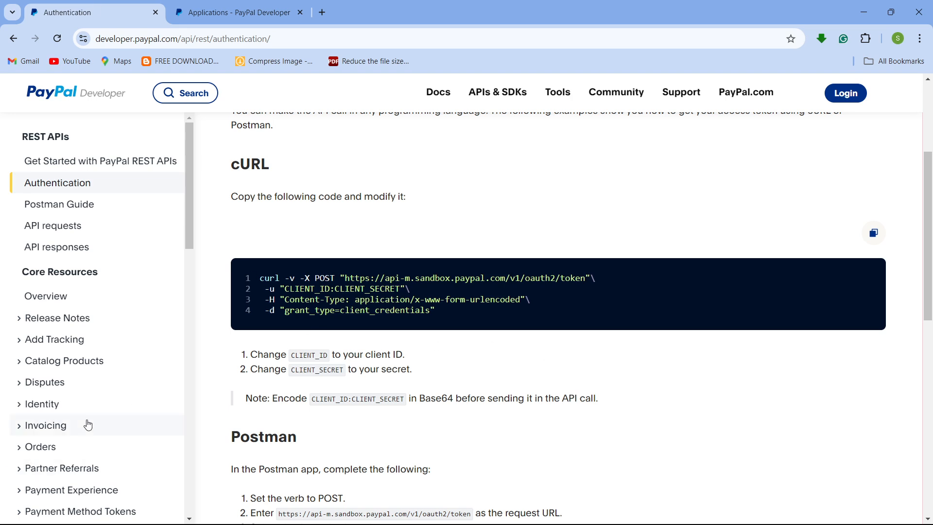
scroll(88, 425, "down", 2)
left_click(25, 333)
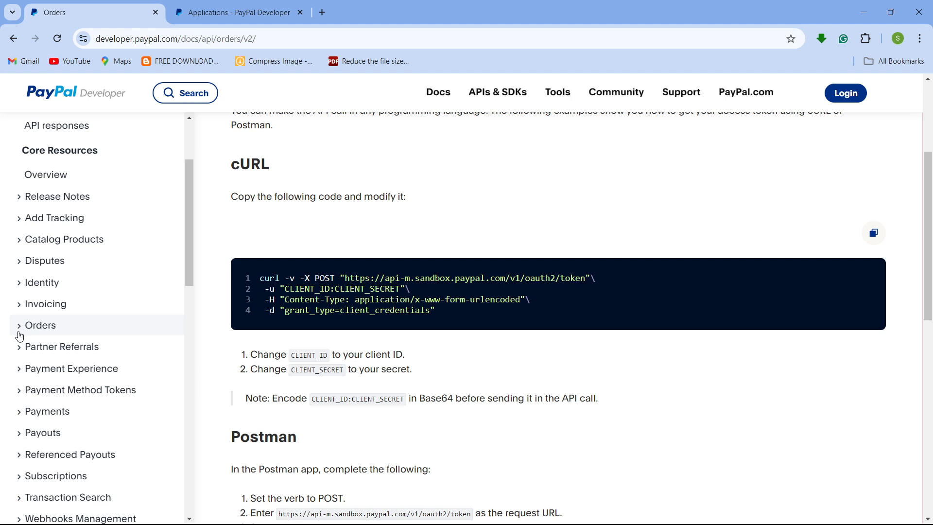
- Expand the Orders section of the API reference and open the Create order endpoint
left_click(89, 328)
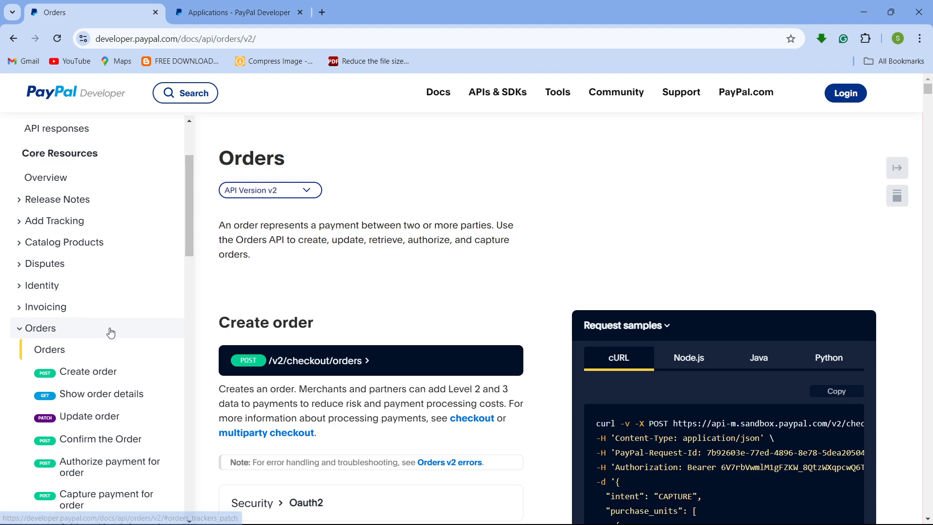
scroll(109, 340, "down", 4)
scroll(117, 399, "up", 2)
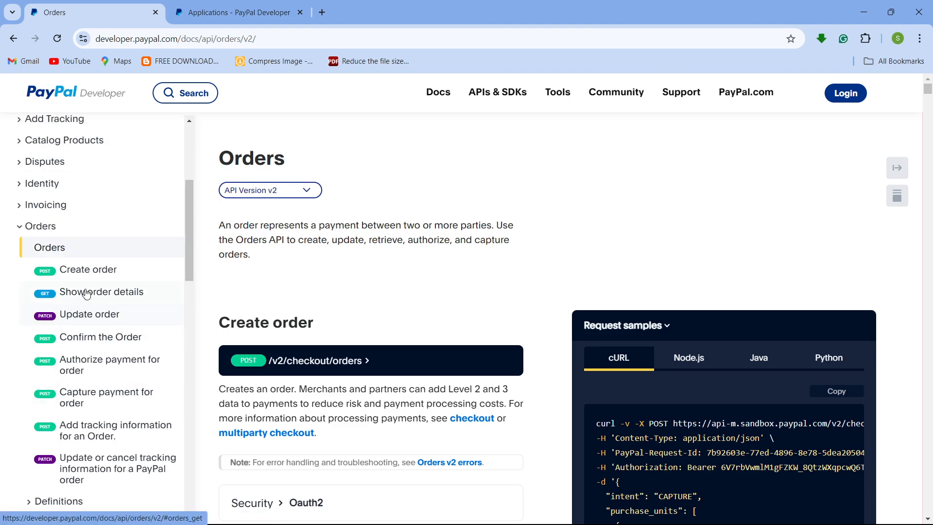
left_click(86, 268)
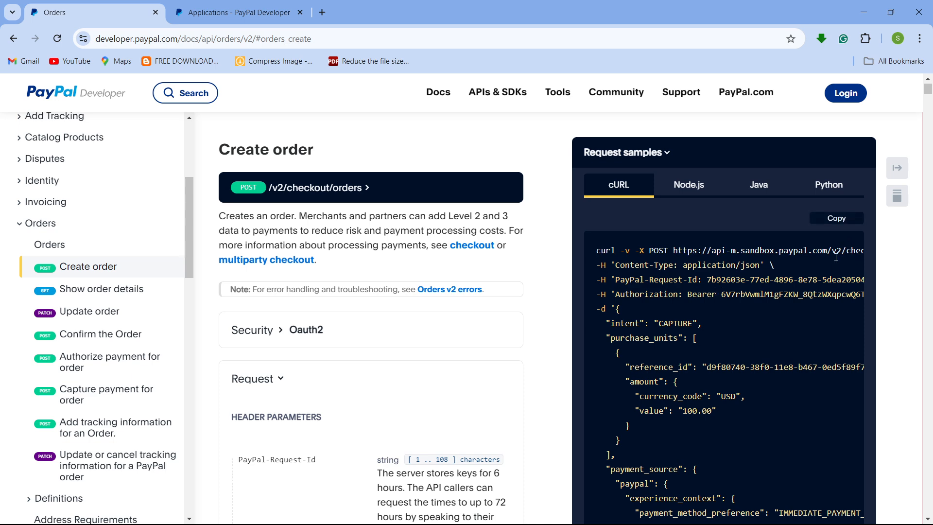
- Examine the Create order endpoint's cURL request sample, headers and request body
scroll(425, 287, "down", 15)
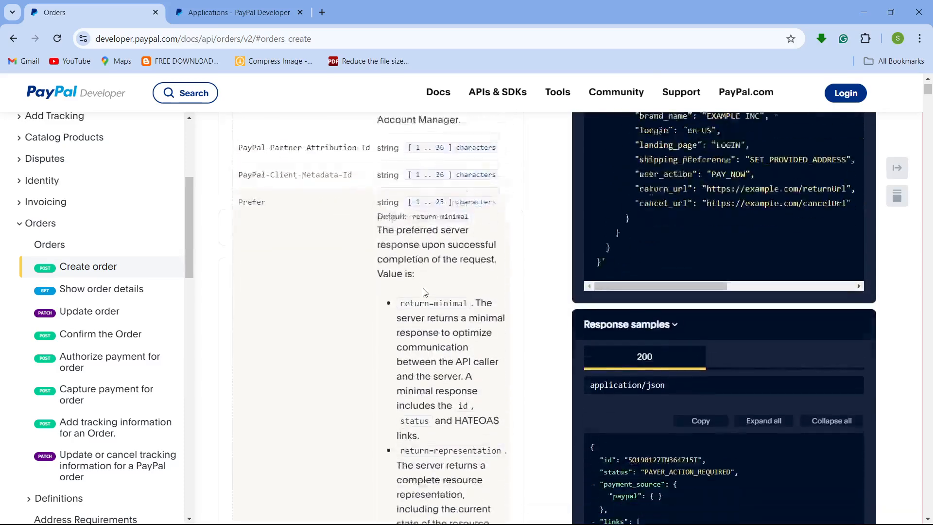
scroll(425, 287, "up", 12)
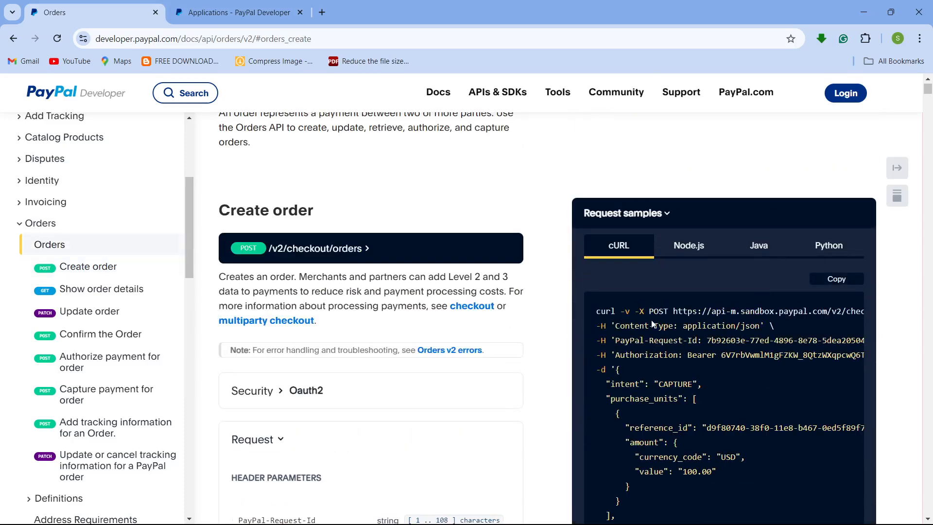
mouse_move(677, 316)
left_mouse_down()
mouse_move(874, 317)
mouse_move(747, 317)
mouse_move(573, 348)
mouse_move(836, 317)
mouse_move(664, 324)
left_mouse_up()
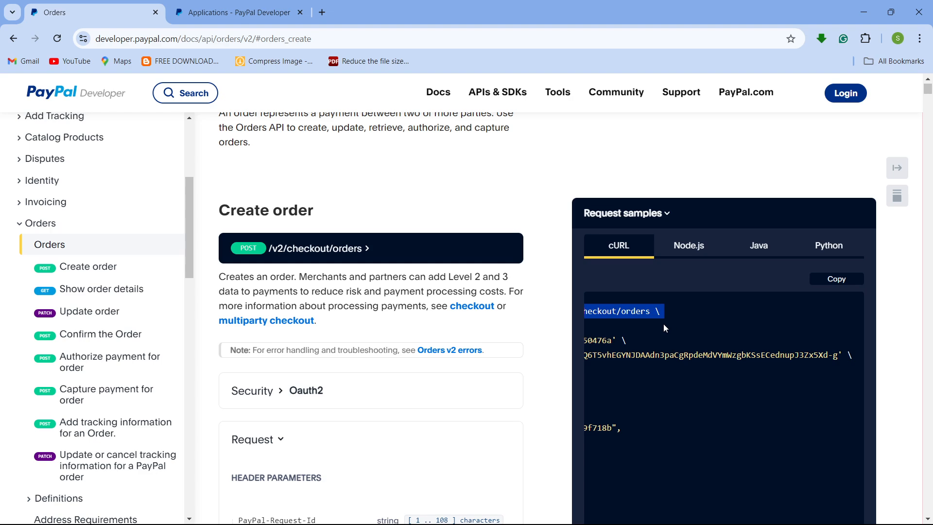
scroll(663, 323, "down", 6)
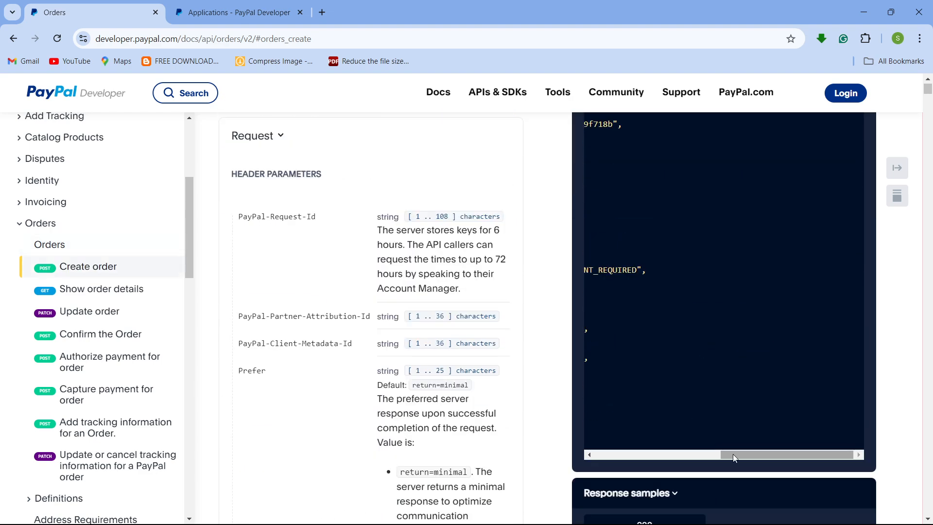
left_click_drag(733, 454, 712, 400)
scroll(712, 402, "up", 7)
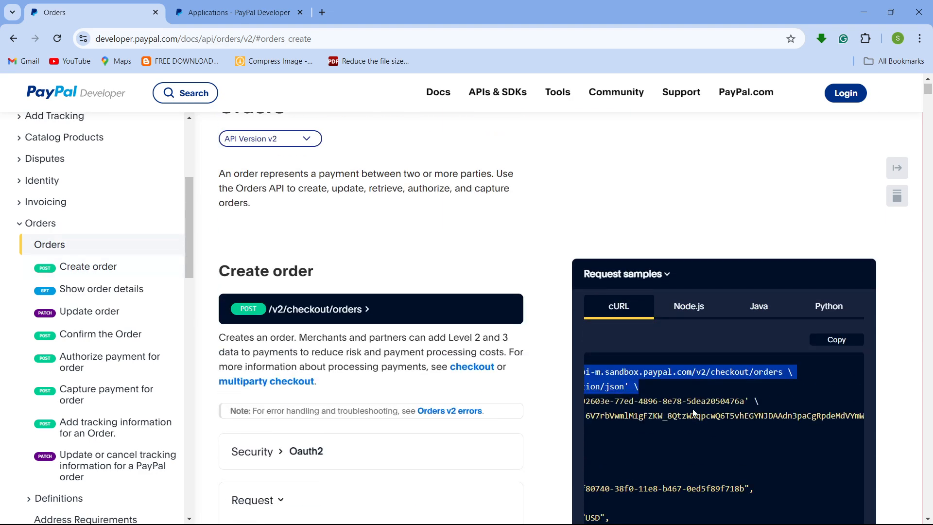
scroll(694, 411, "up", 1)
scroll(698, 406, "down", 7)
scroll(695, 453, "down", 2)
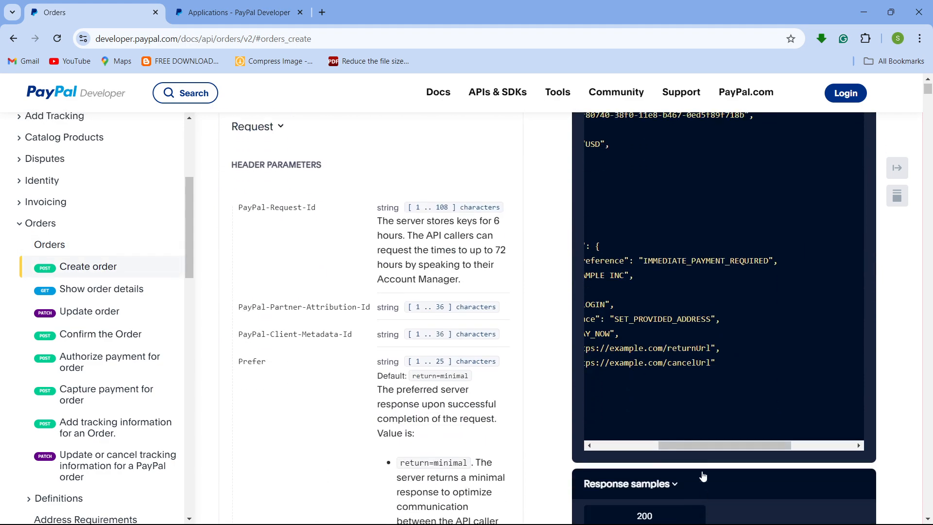
left_click_drag(698, 445, 664, 450)
scroll(668, 444, "up", 7)
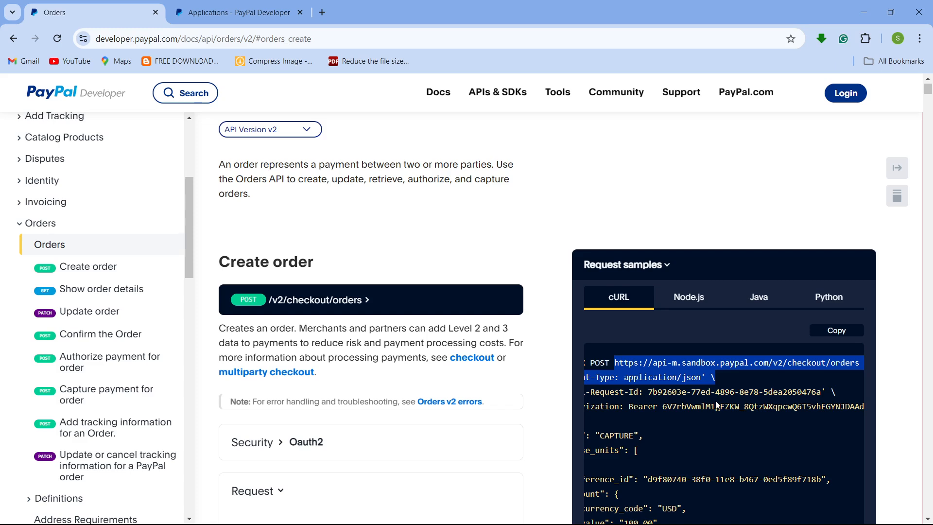
left_click(361, 340)
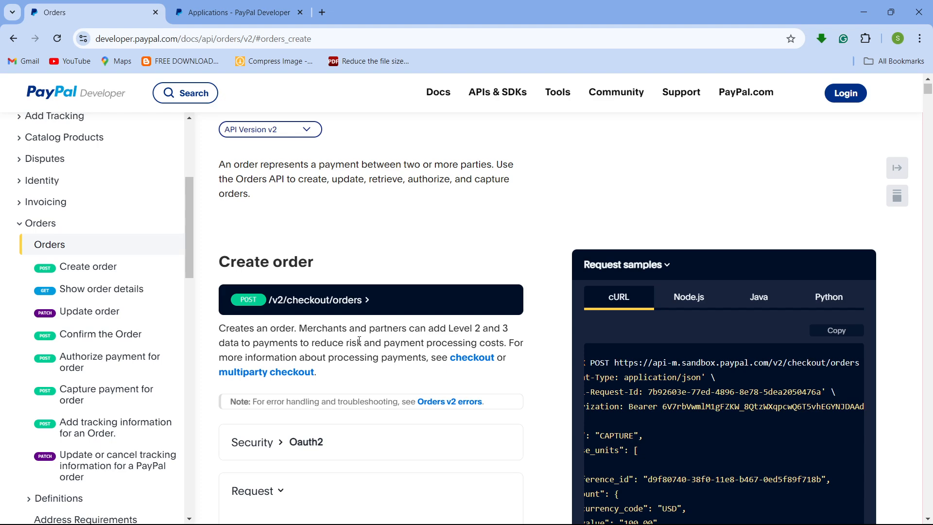
scroll(359, 340, "down", 3)
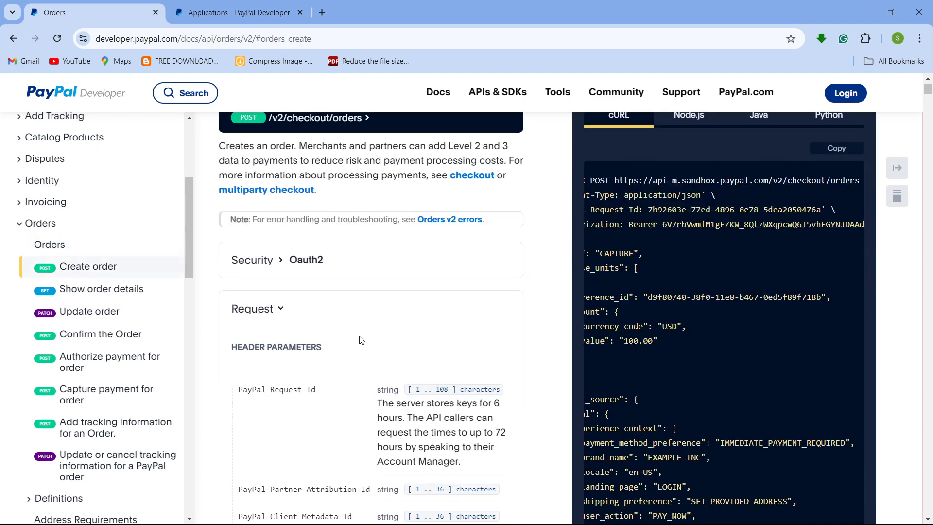
scroll(569, 344, "up", 3)
scroll(569, 343, "up", 1)
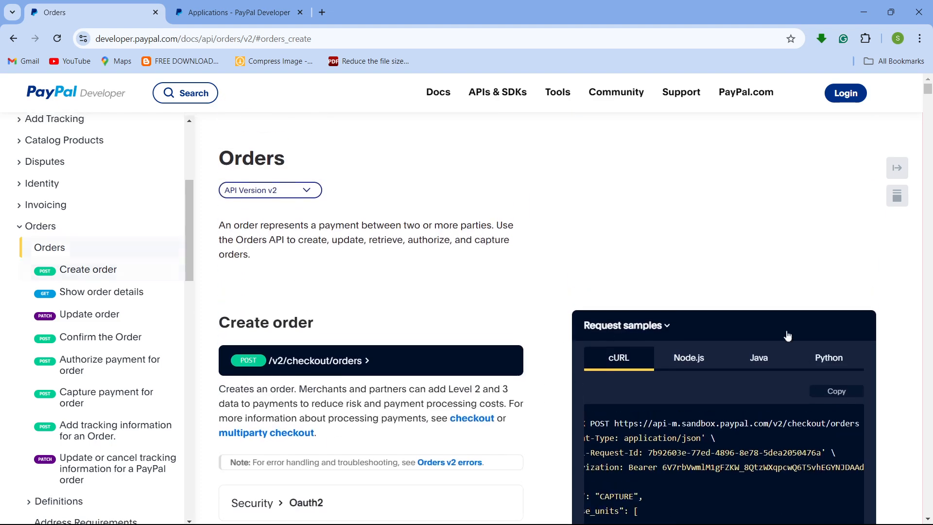
- Copy the Create order cURL sample and paste it into Postman's import dialog
left_click(837, 394)
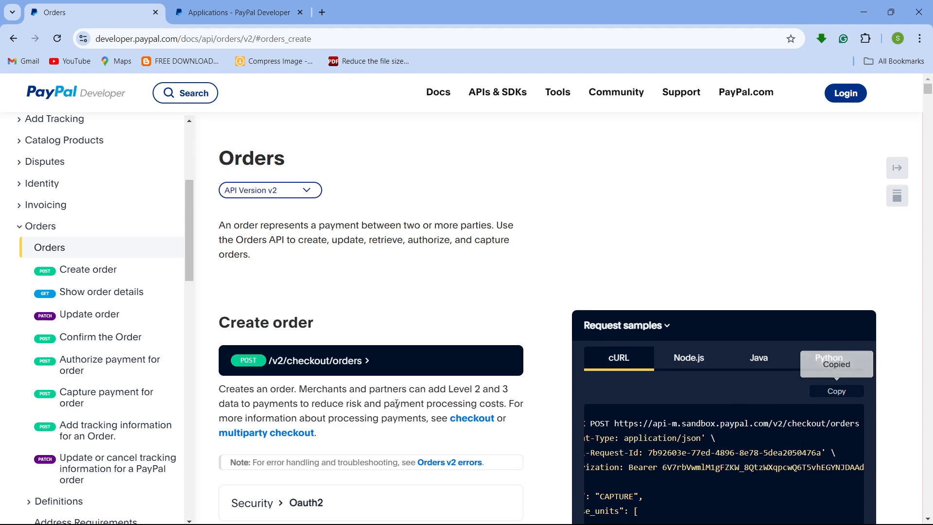
mouse_move(682, 511)
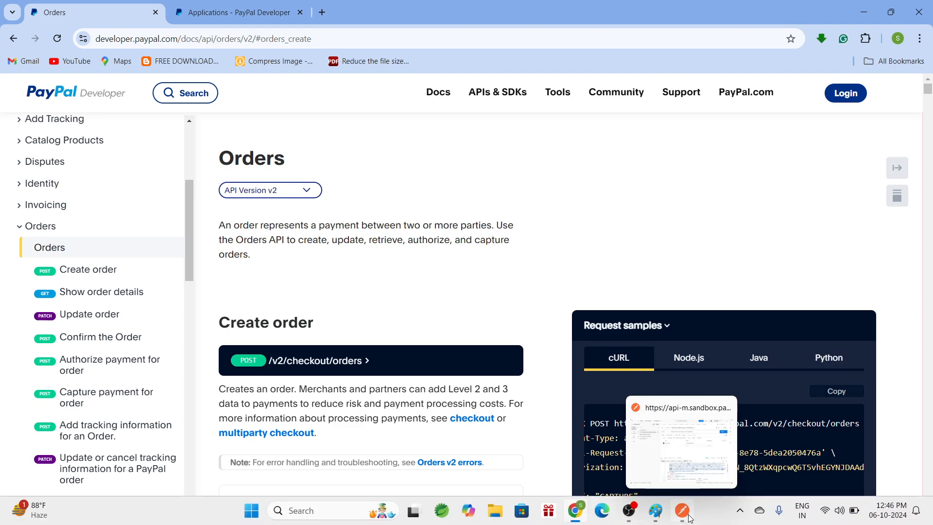
left_click(679, 467)
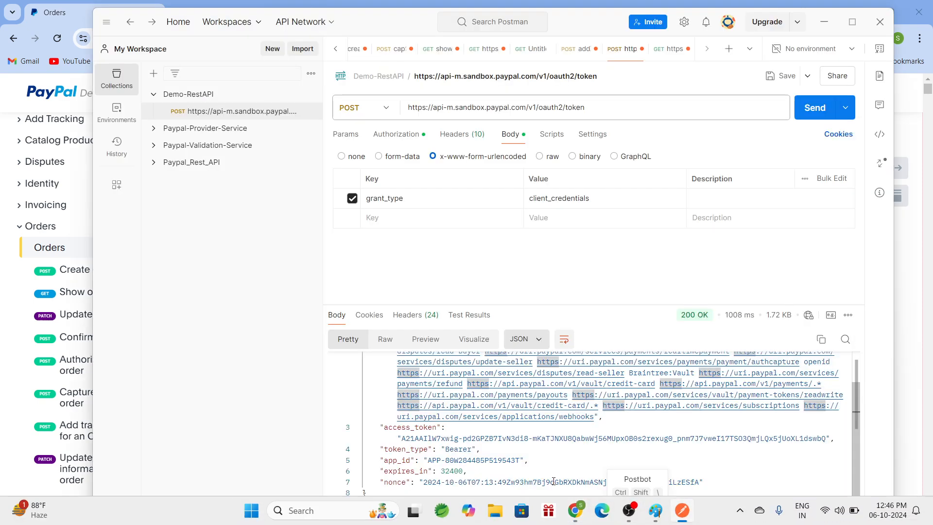
left_click(305, 49)
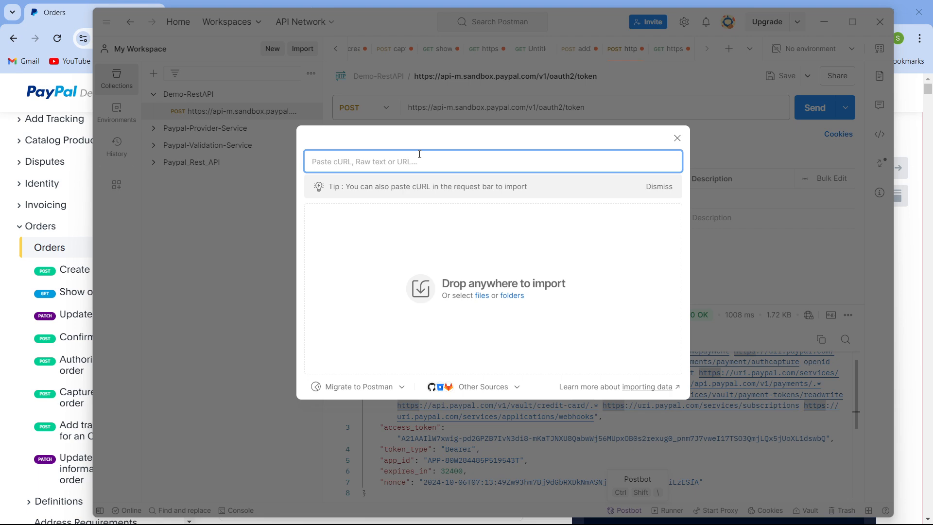
key("ctrl+v")
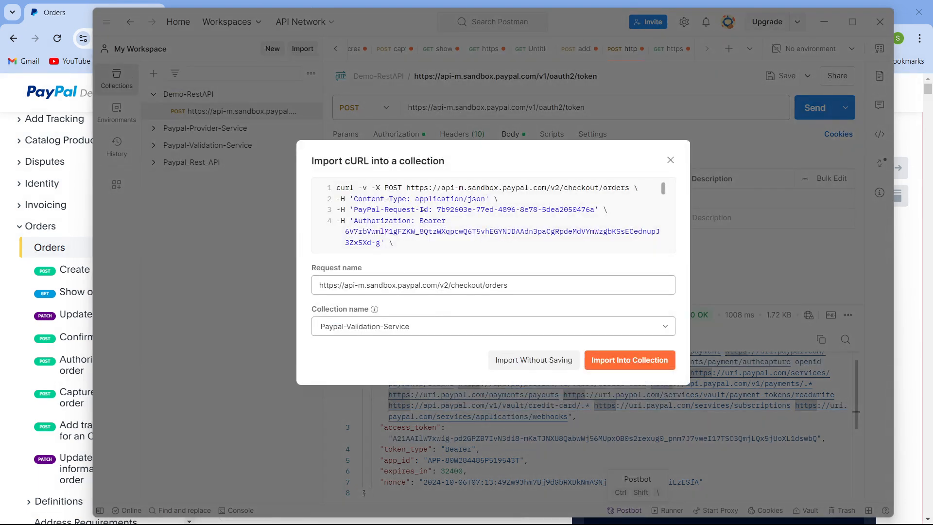
- Import the pasted cURL request into the Demo-RestAPI collection
scroll(424, 214, "down", 2)
scroll(424, 214, "up", 2)
scroll(424, 214, "down", 5)
scroll(423, 214, "up", 4)
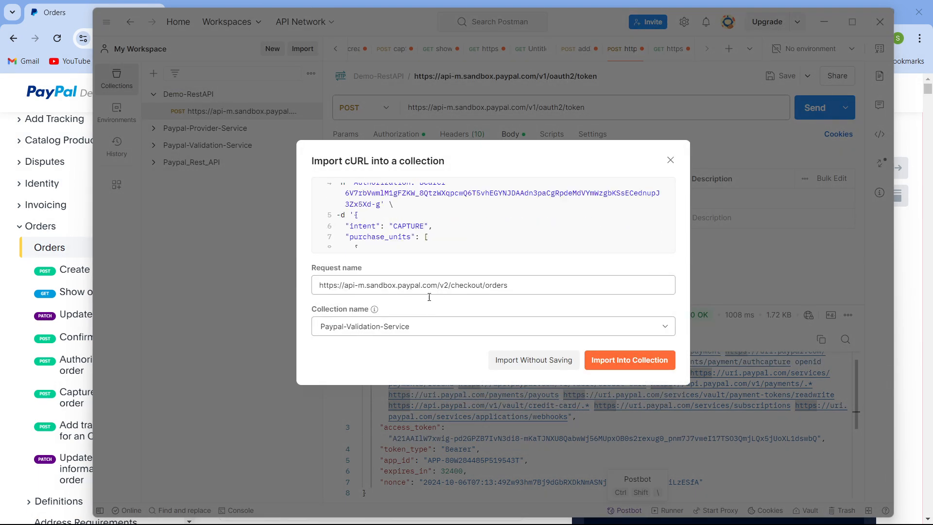
left_click(467, 328)
left_click(387, 424)
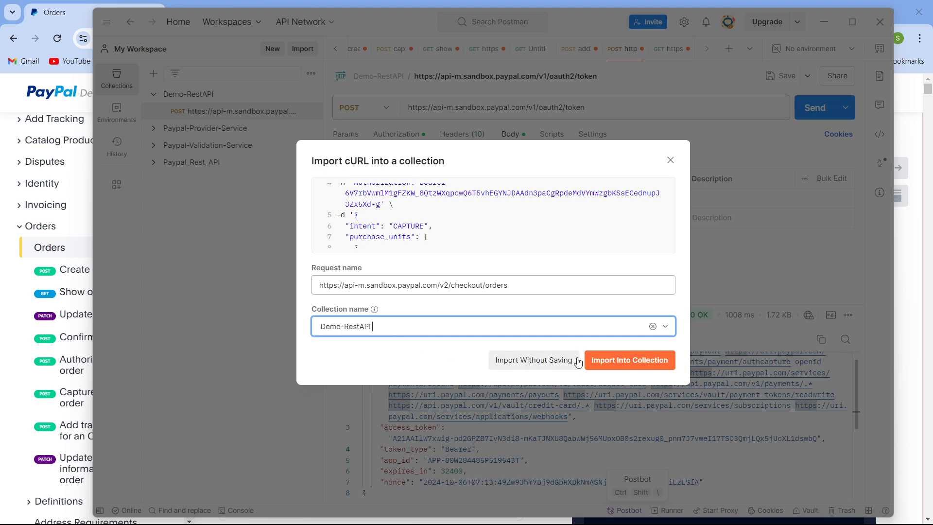
left_click(624, 358)
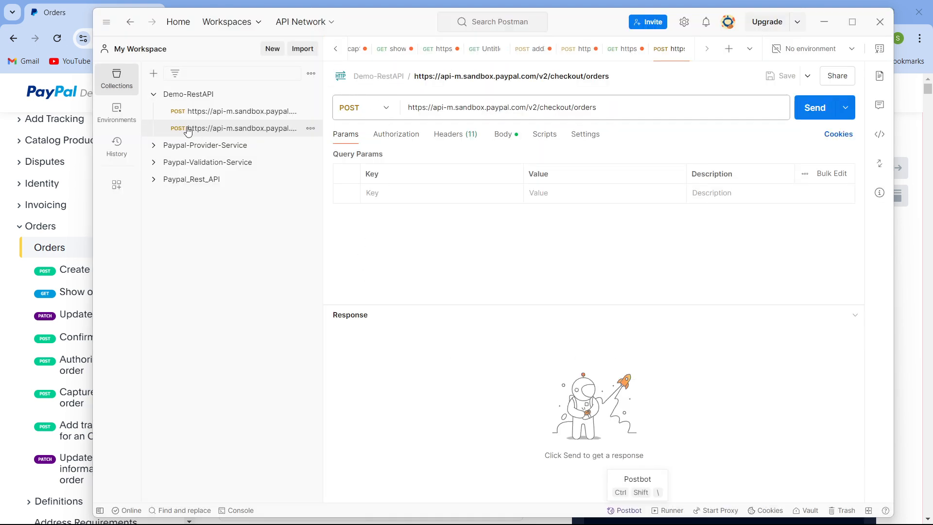
- Rename the token request in Demo-RestAPI to OAuth2.0
left_click(266, 114)
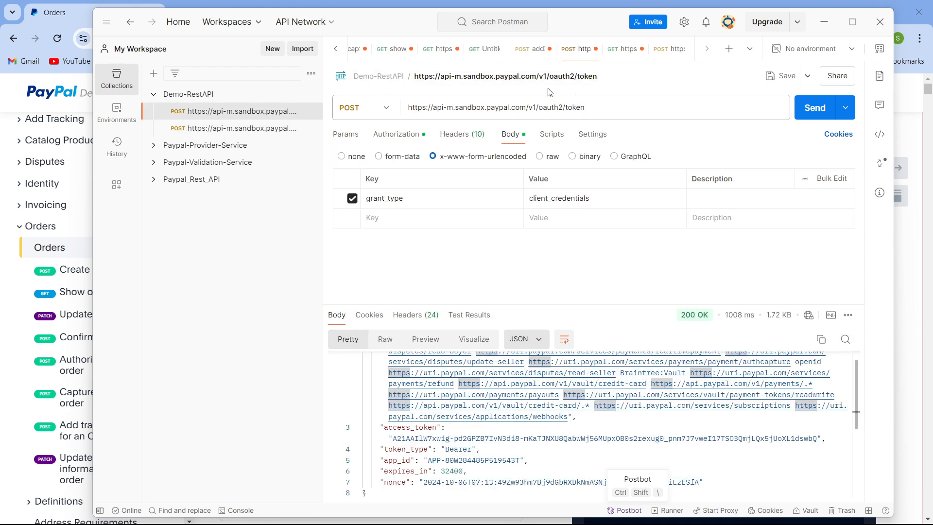
left_click(551, 73)
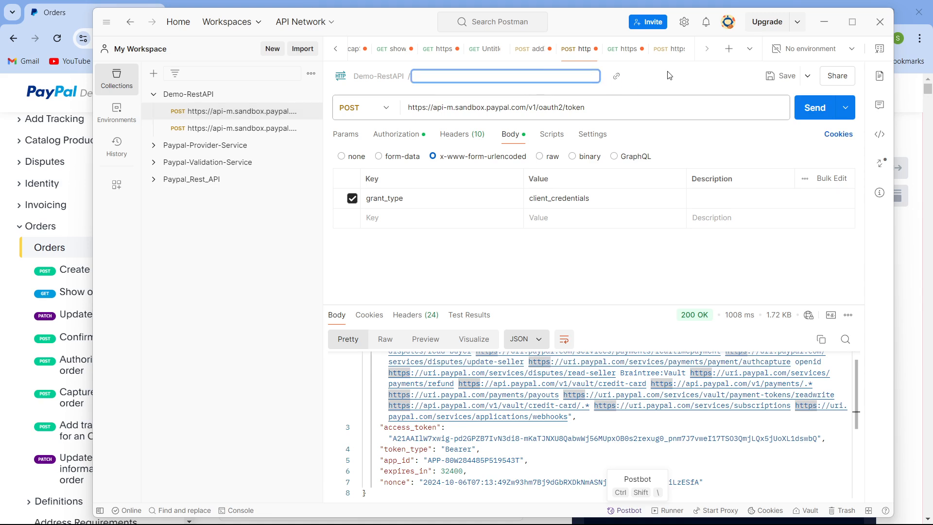
type("OAuth2.0")
key("Return")
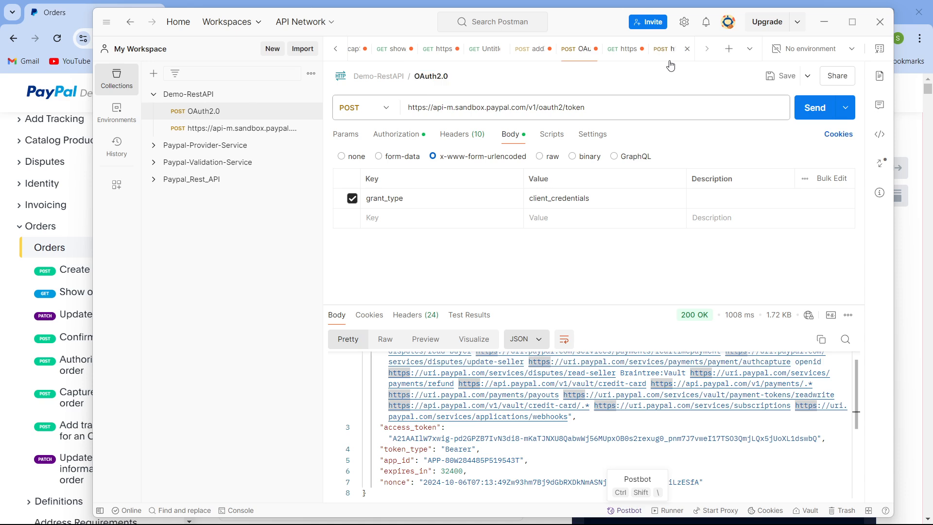
- Rename the imported checkout orders request to createOrder
left_click(239, 129)
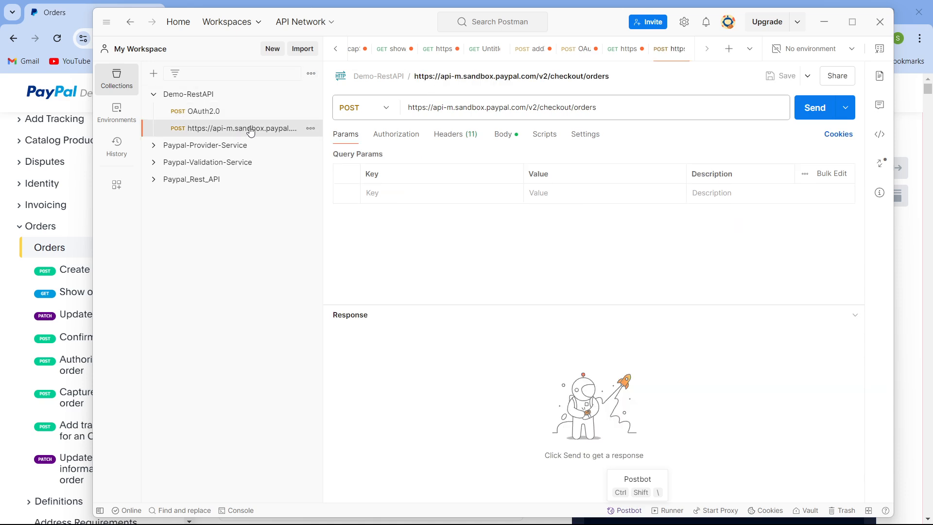
left_click(471, 77)
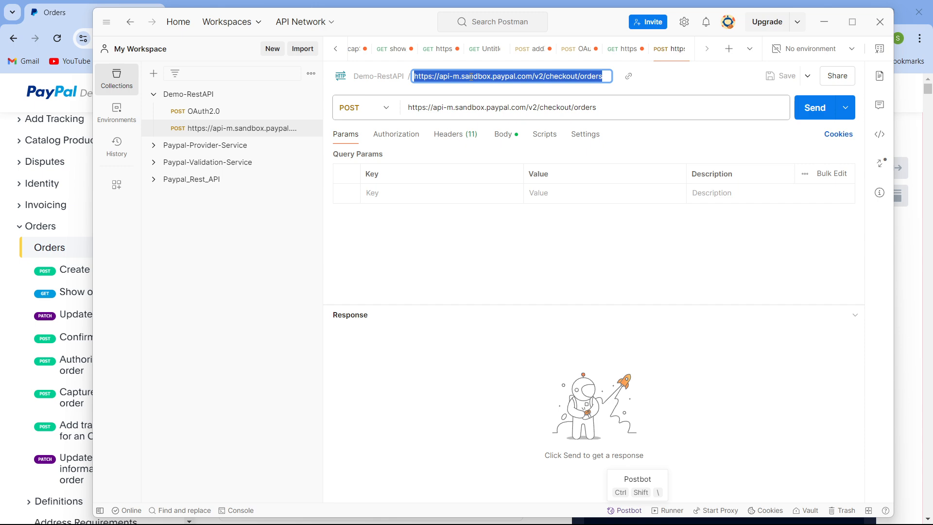
key("BackSpace")
type("create")
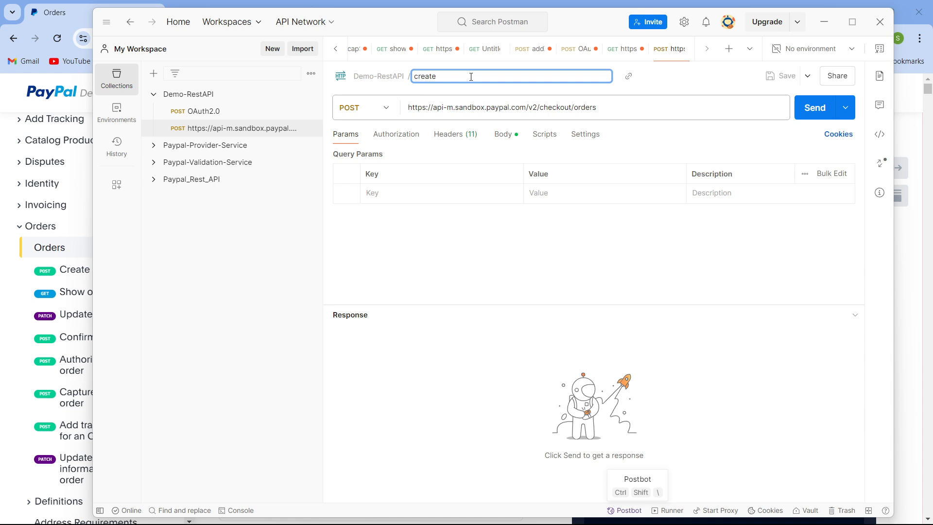
type("Order")
key("Return")
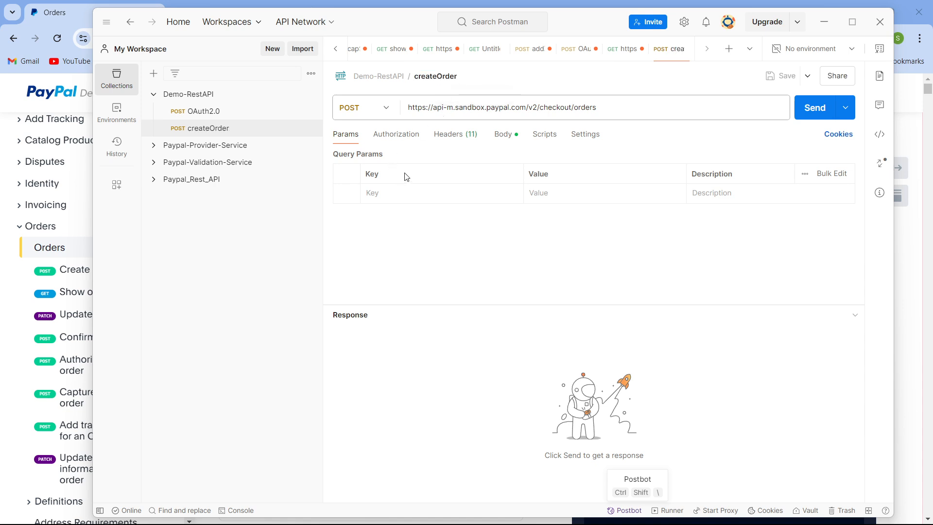
- Review the createOrder request's headers and set its authorization type to Bearer Token
left_click(460, 136)
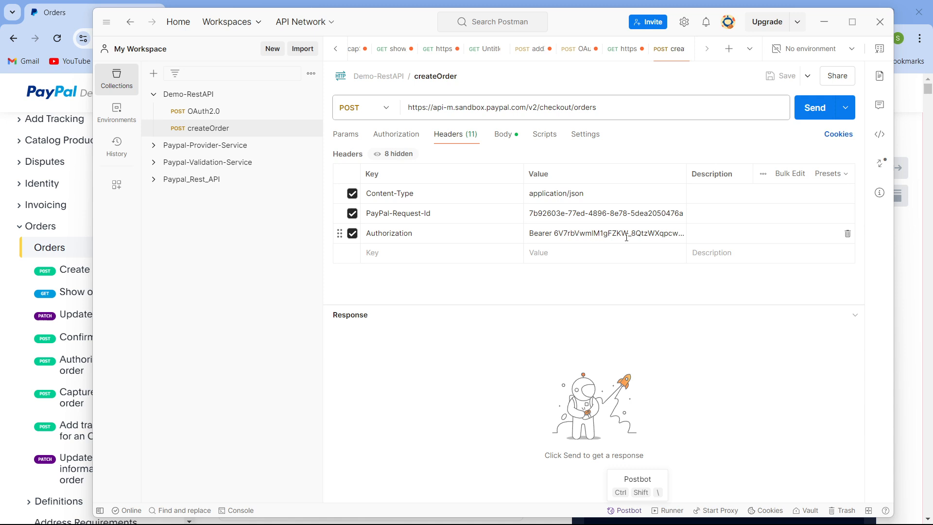
left_click(408, 139)
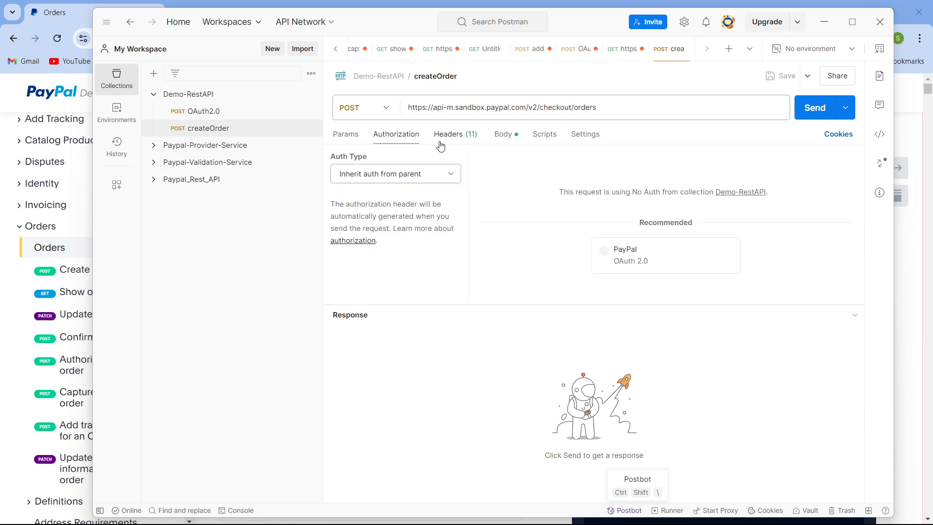
left_click(452, 175)
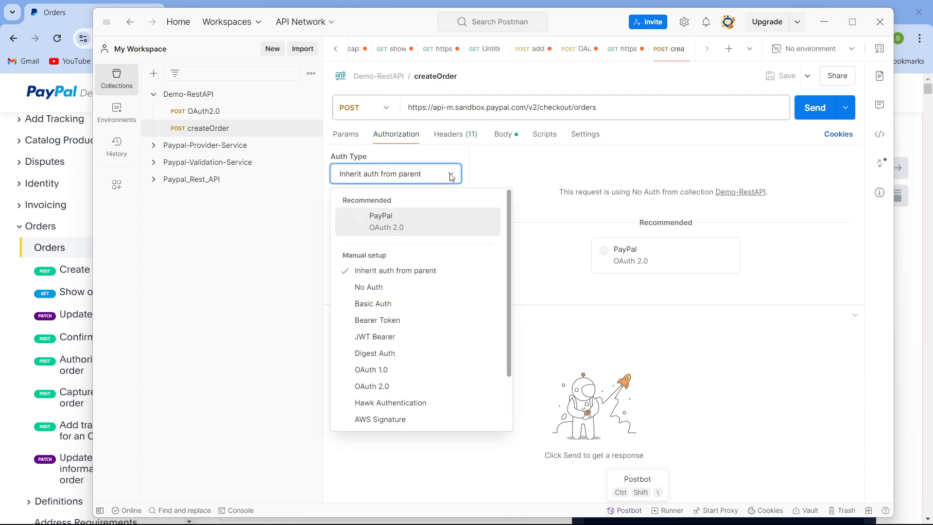
left_click(411, 321)
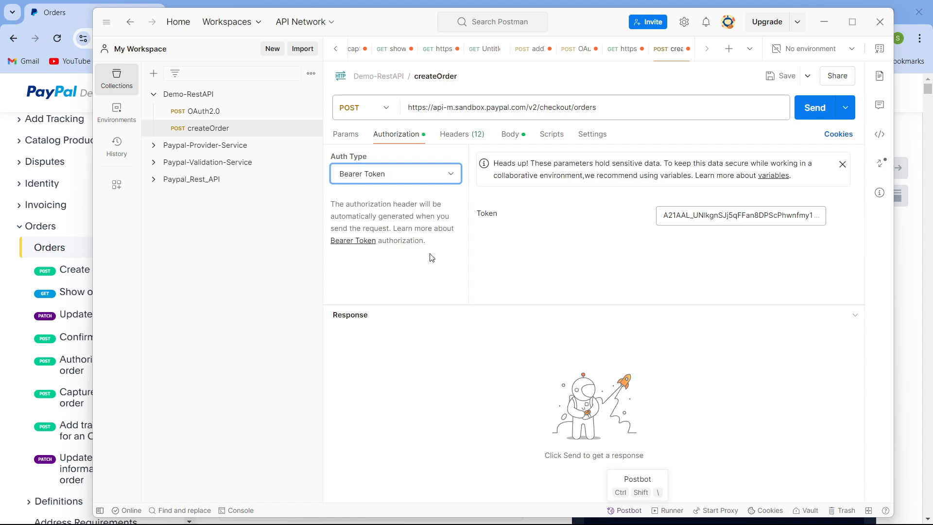
- Copy the access token from the OAuth2.0 response and paste it as createOrder's bearer token
left_click(203, 111)
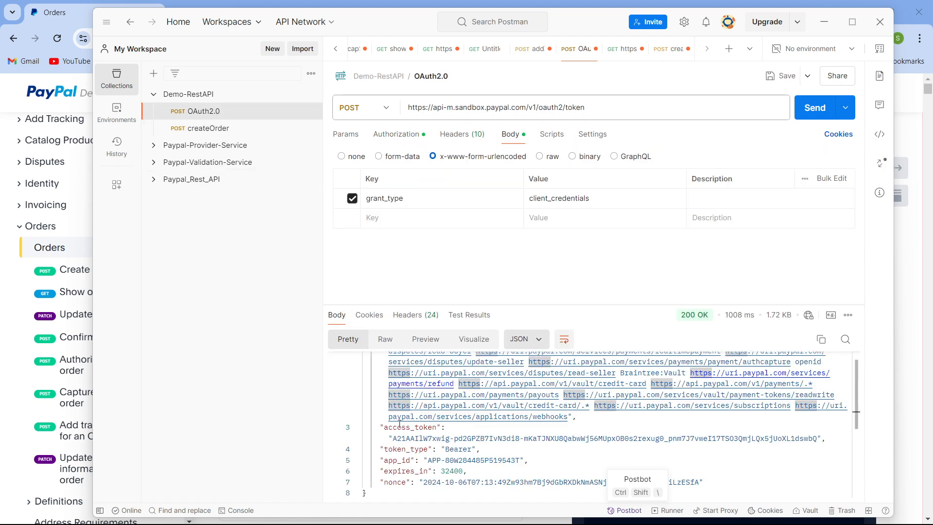
left_click_drag(395, 439, 647, 449)
left_click_drag(787, 448, 819, 439)
key("ctrl+c")
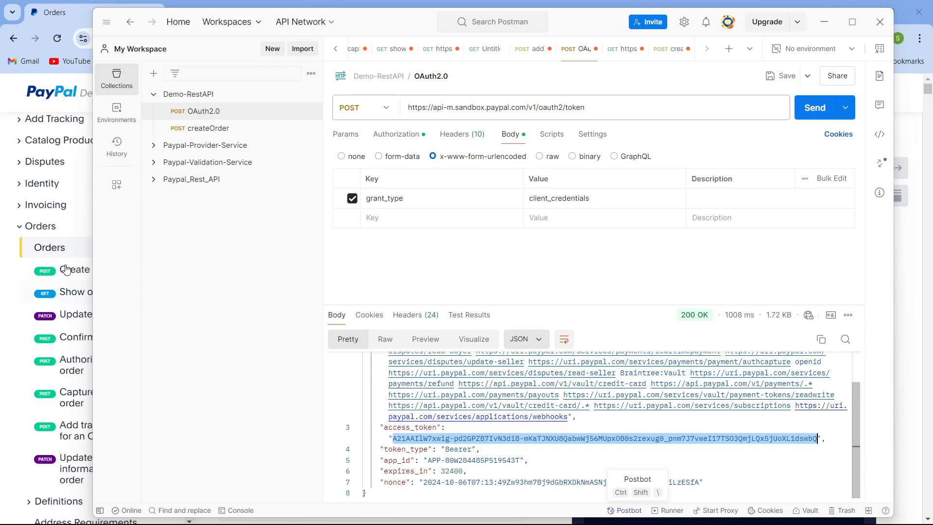
left_click(210, 134)
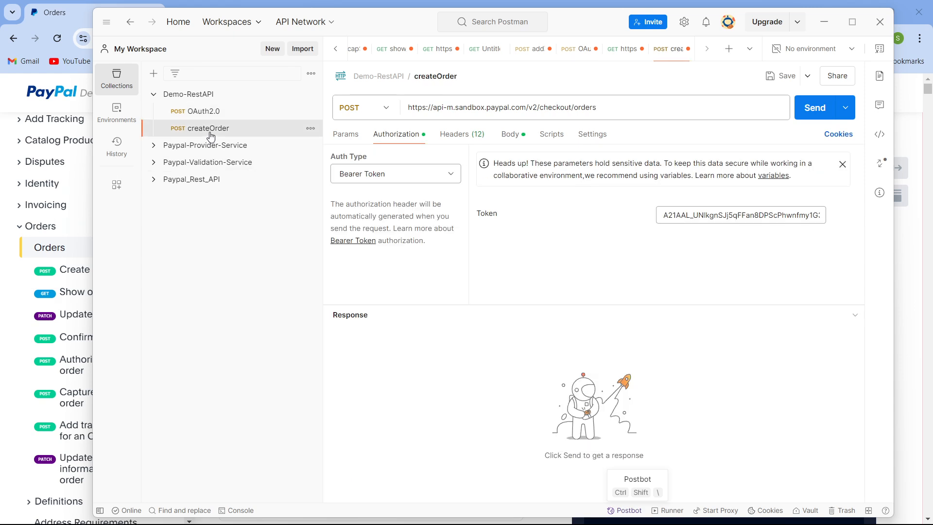
left_click(720, 216)
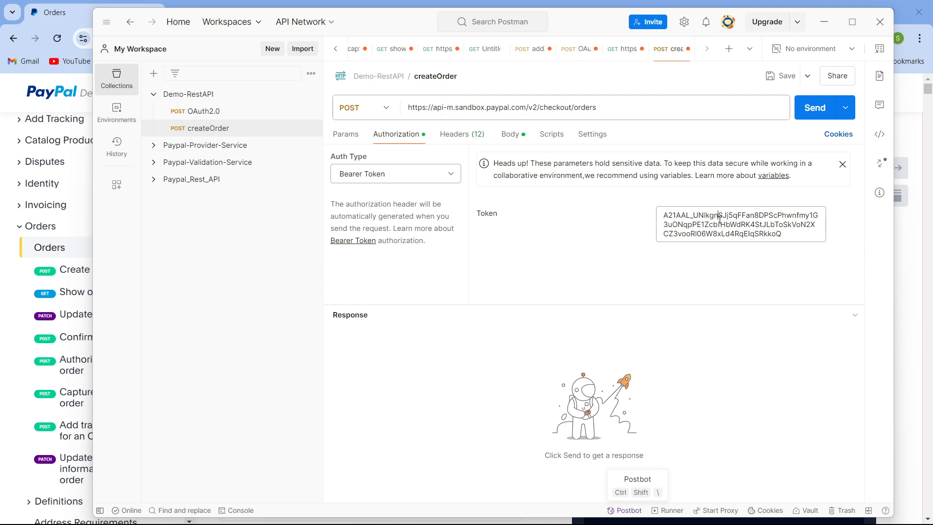
key("ctrl+a")
key("ctrl+v")
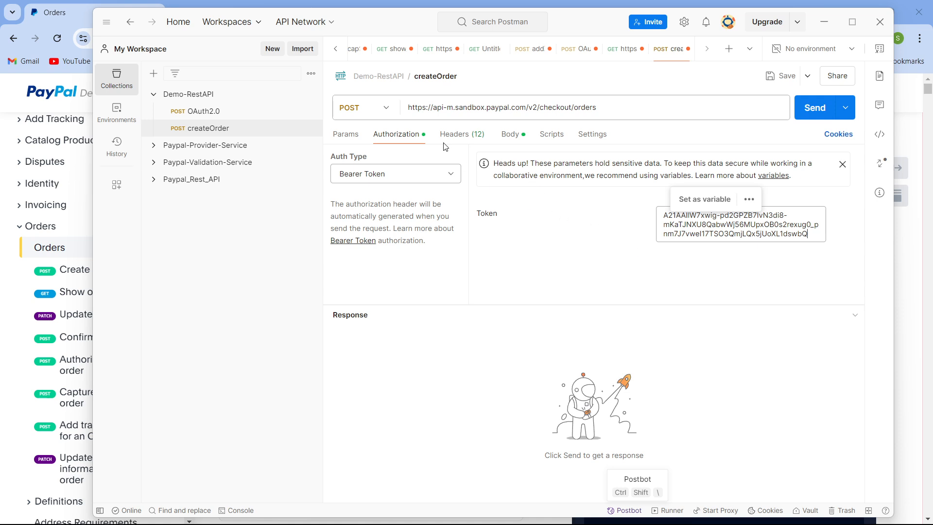
- Review createOrder's headers and the intent and purchase_units fields of its JSON body
left_click(461, 133)
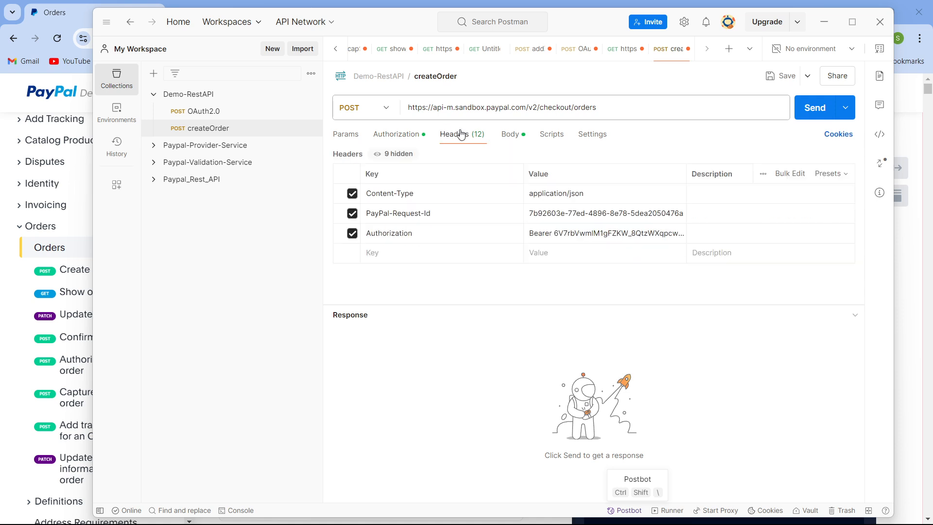
left_click(520, 136)
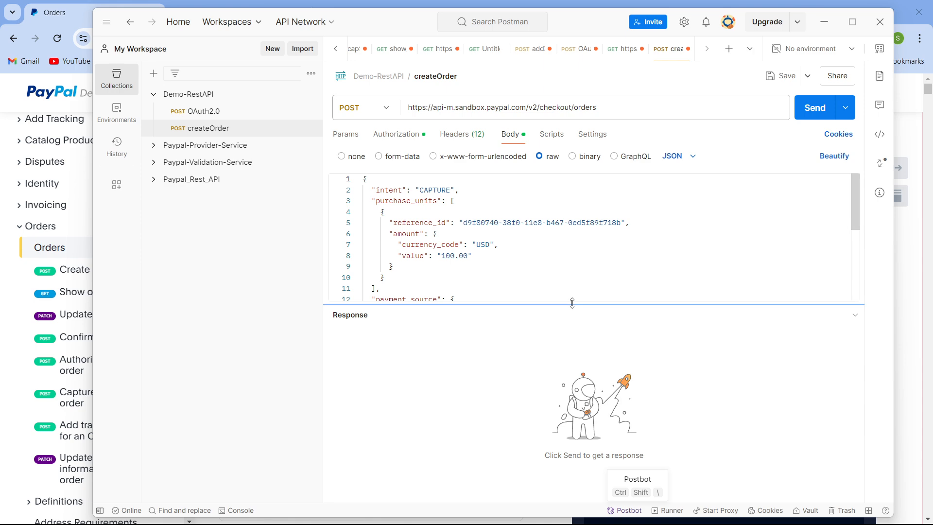
left_click_drag(573, 329, 573, 428)
scroll(503, 277, "down", 2)
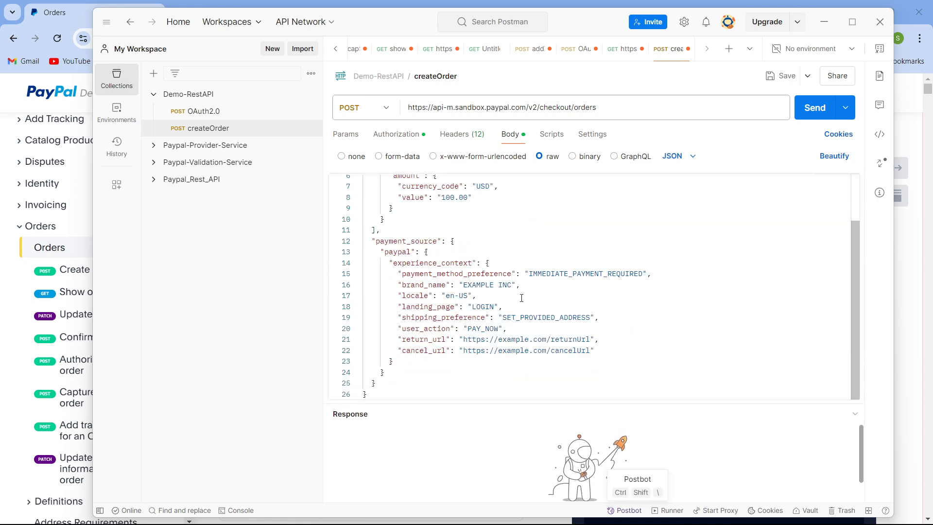
scroll(502, 277, "up", 2)
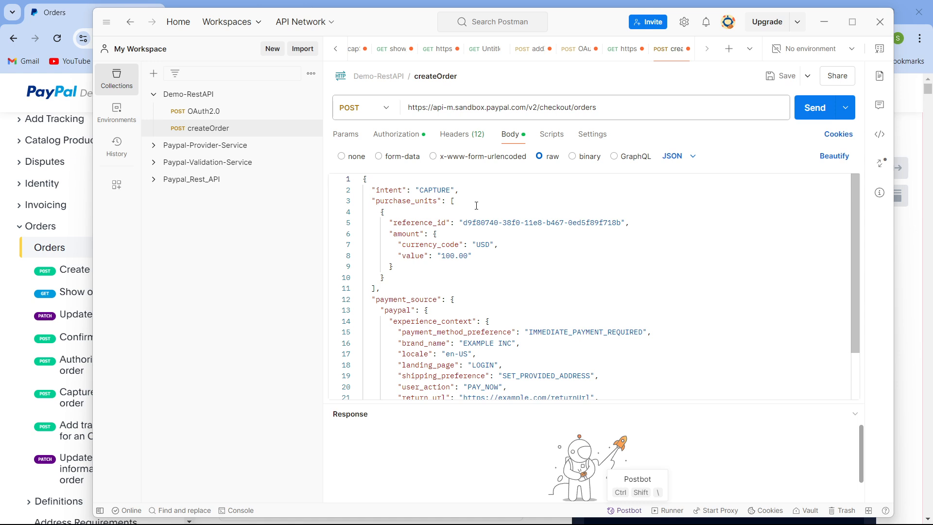
double_click(437, 189)
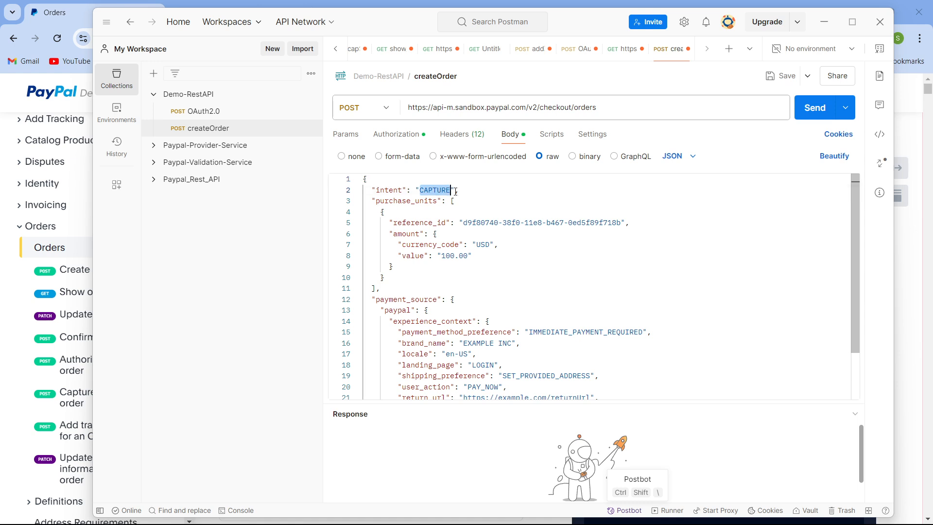
left_click(473, 202)
left_click(398, 223)
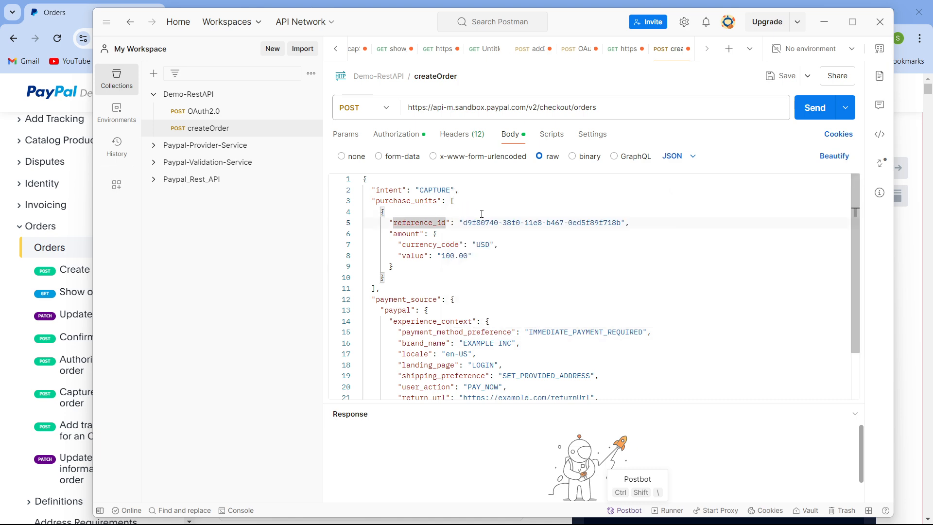
scroll(479, 321, "down", 3)
scroll(457, 311, "up", 3)
double_click(417, 256)
left_click(449, 257)
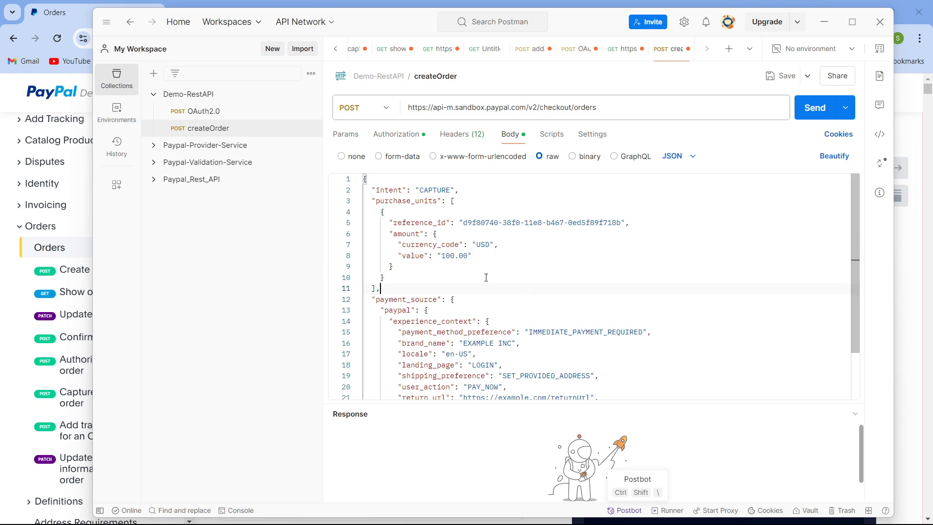
- Examine the amount and payment_source experience_context fields in the createOrder request body
double_click(448, 256)
left_click(568, 266)
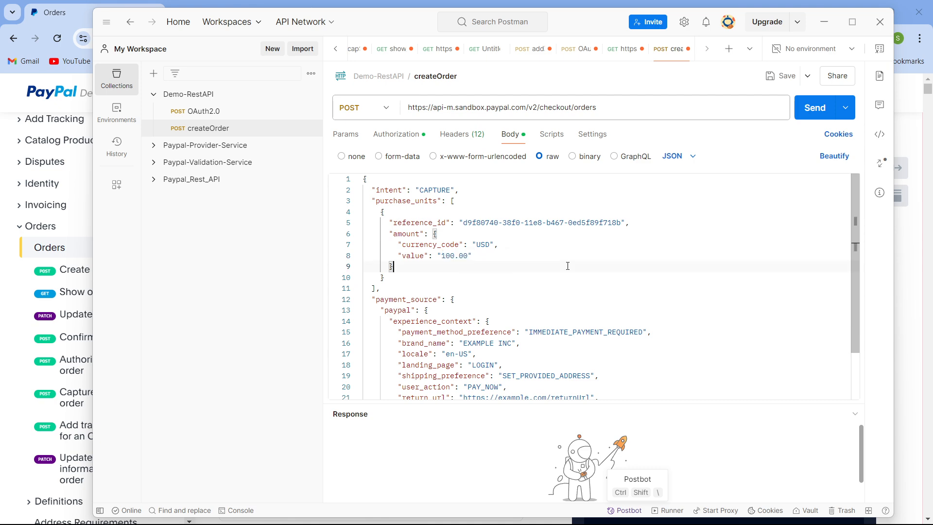
double_click(443, 247)
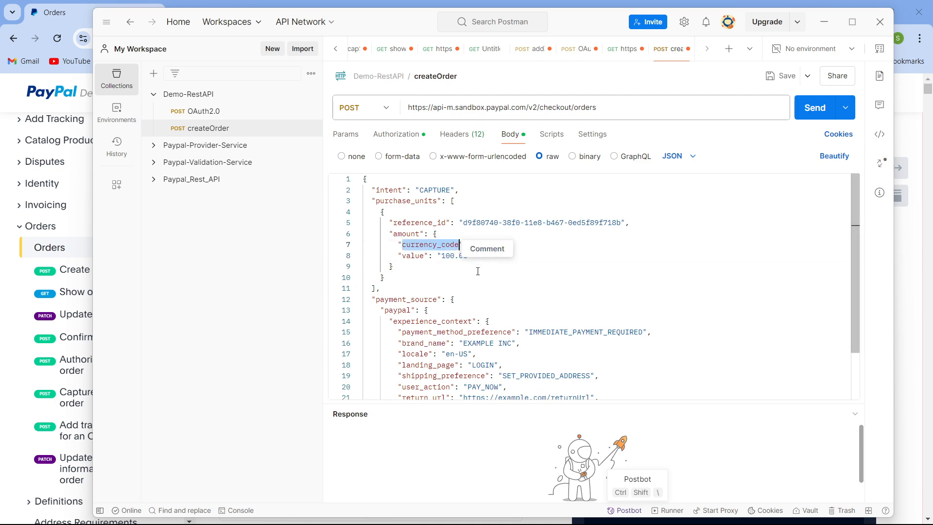
left_click(432, 278)
scroll(421, 313, "down", 3)
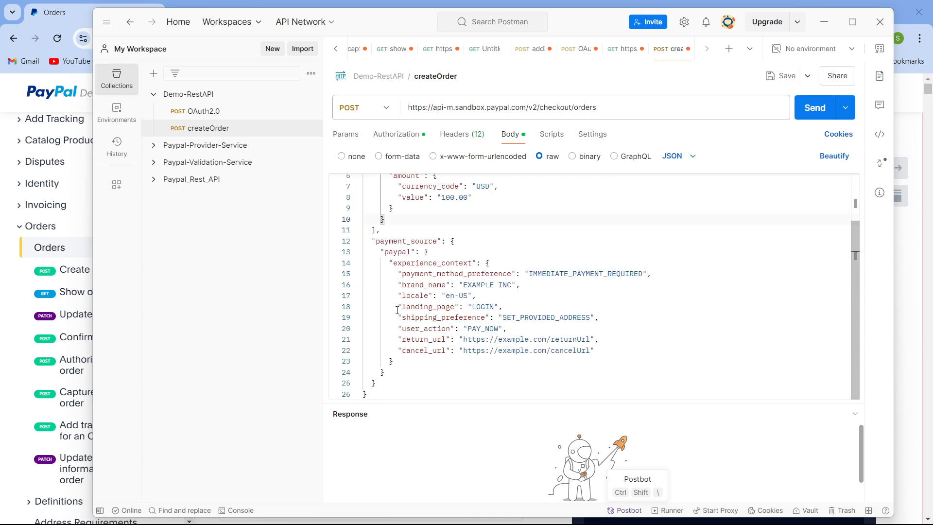
double_click(430, 287)
left_click(590, 318)
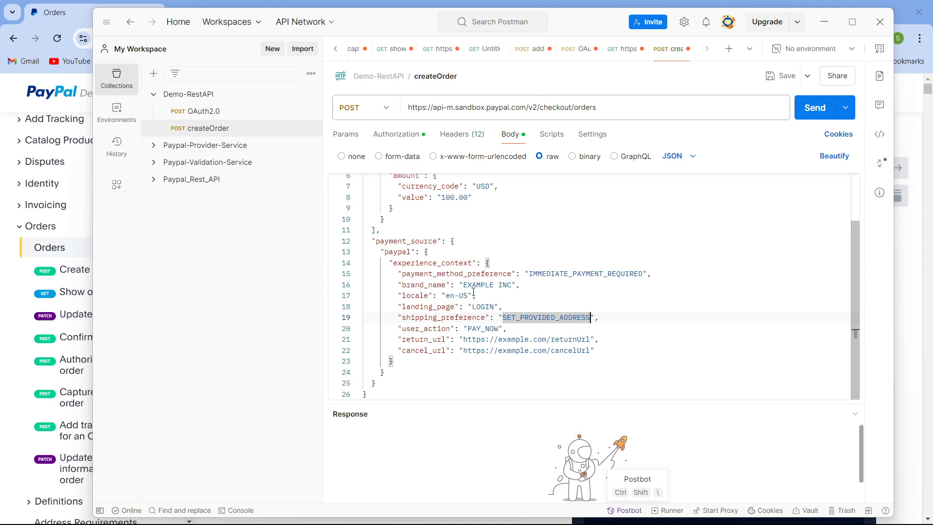
left_click(553, 307)
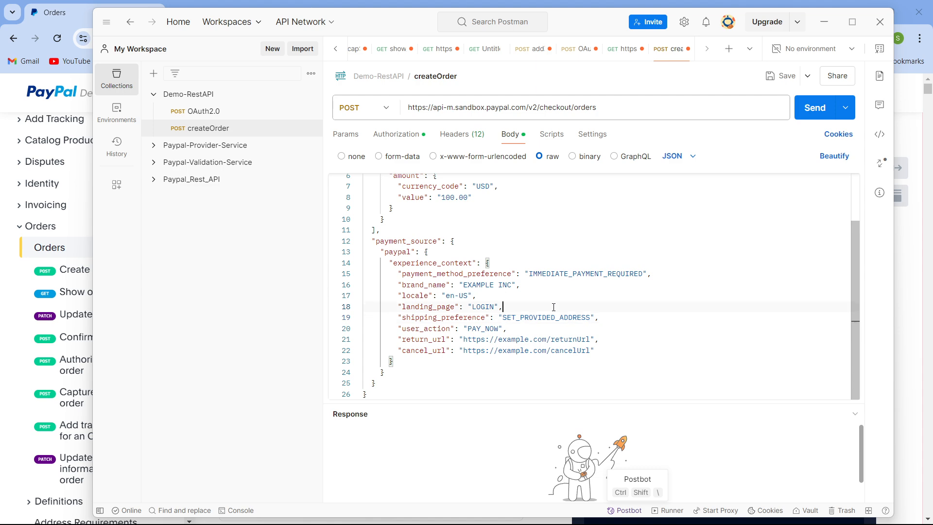
double_click(406, 285)
left_click(564, 305)
double_click(420, 295)
left_click(581, 296)
double_click(426, 288)
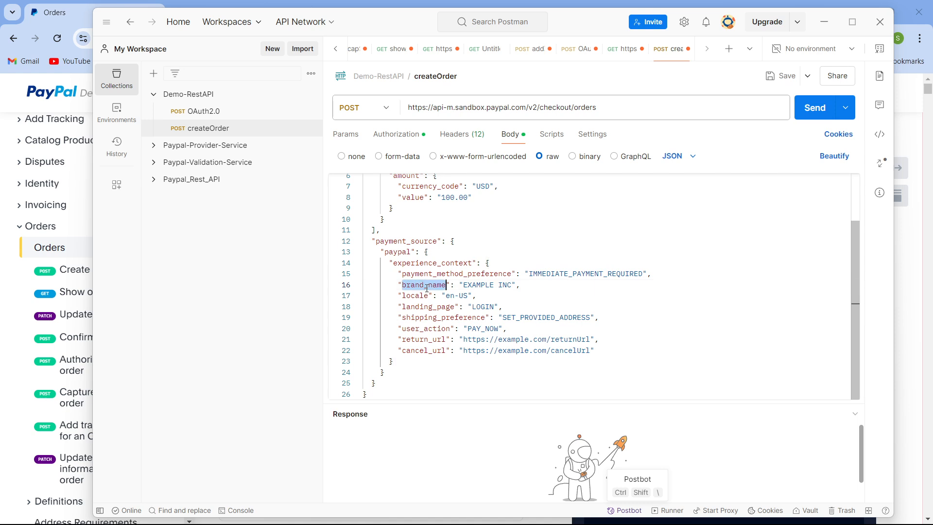
left_click(443, 288)
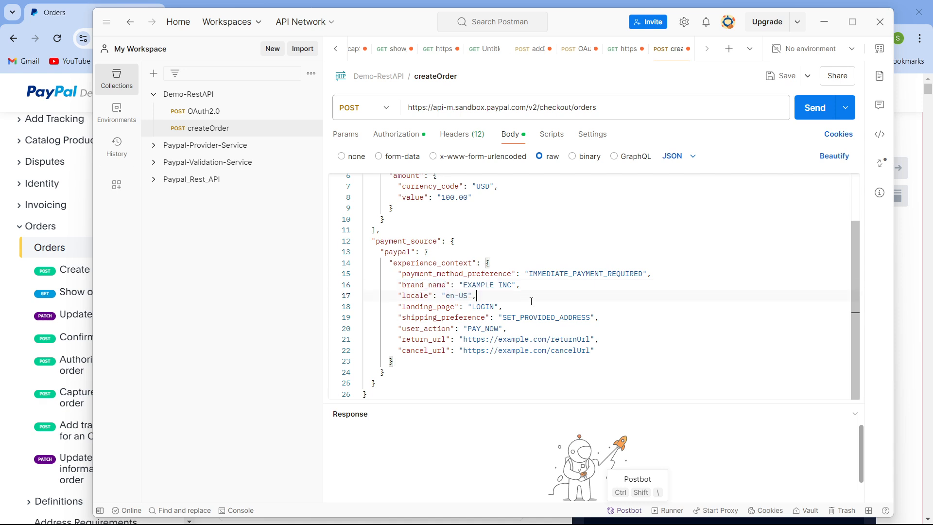
double_click(420, 285)
left_click(542, 296)
double_click(426, 308)
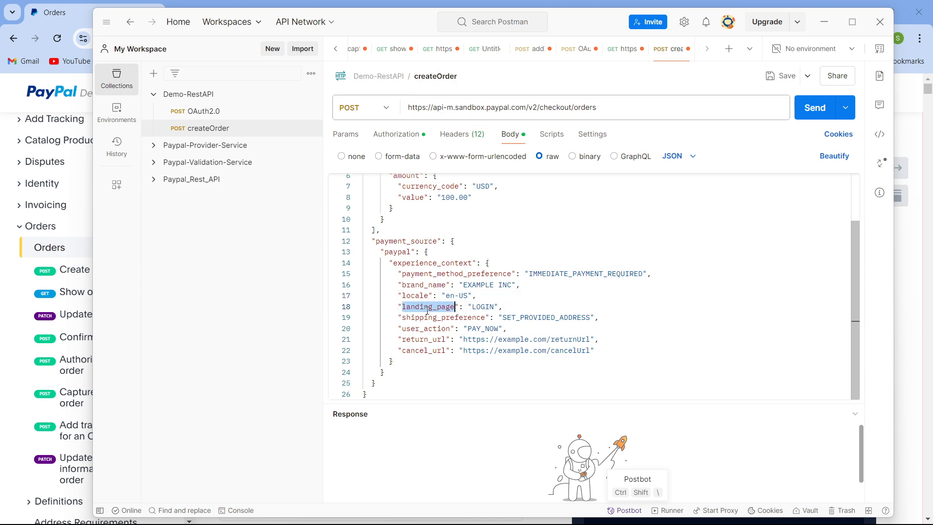
double_click(503, 319)
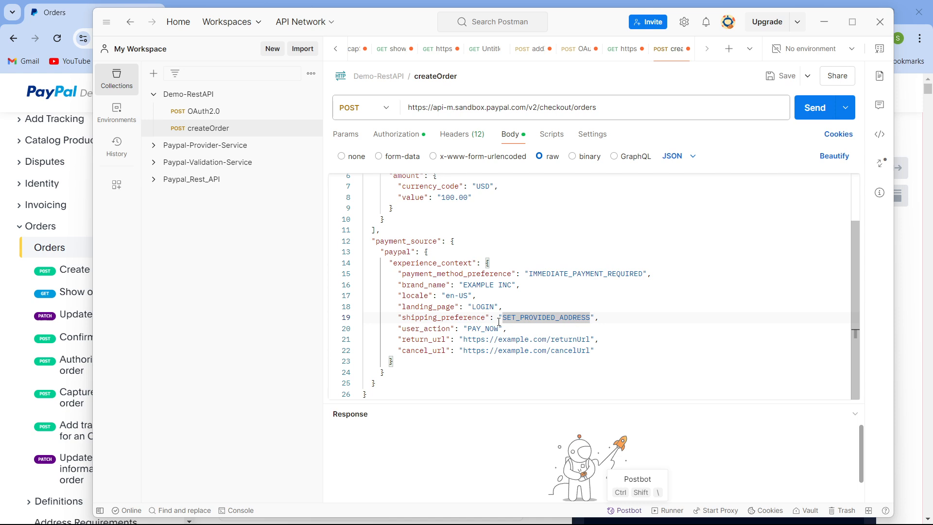
double_click(423, 340)
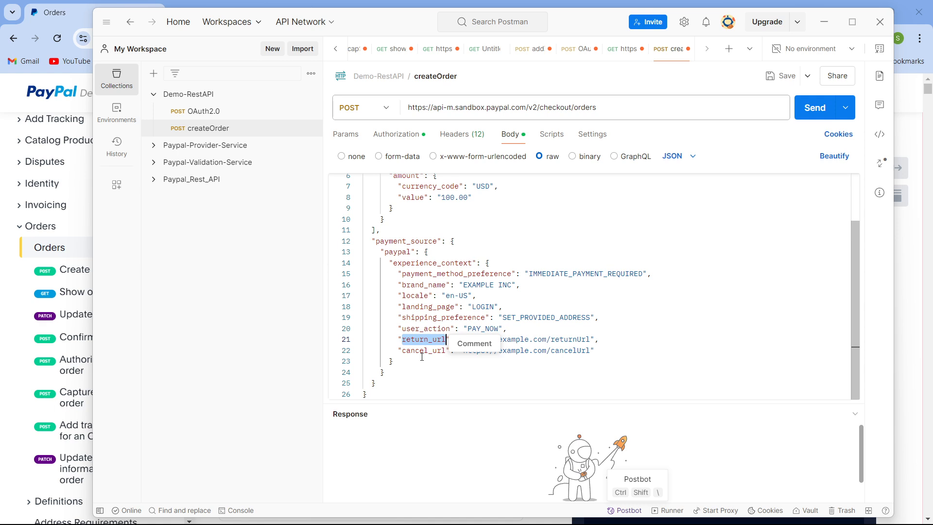
left_click(422, 356)
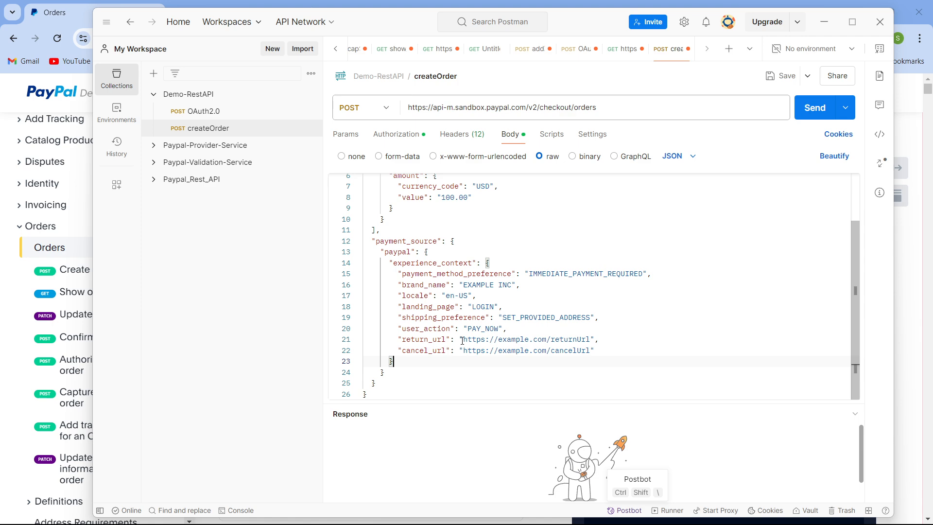
left_click_drag(462, 340, 590, 340)
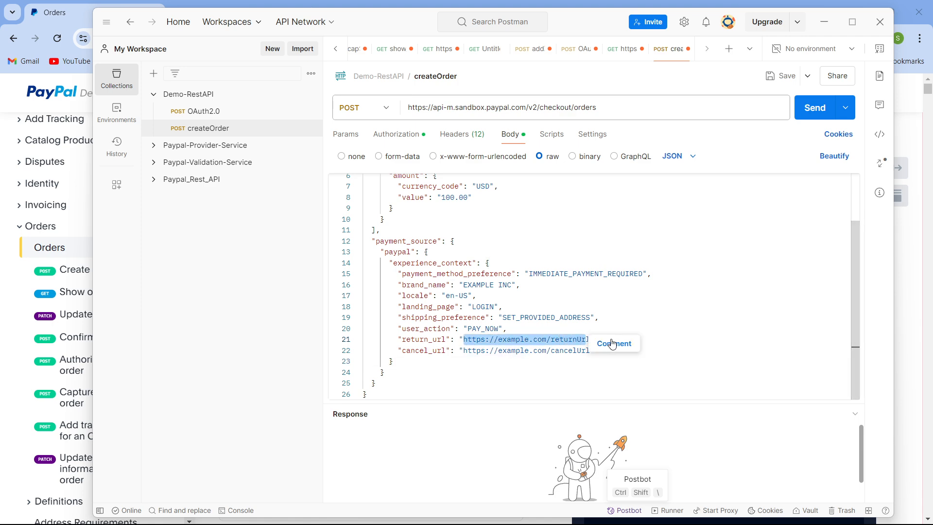
left_click(609, 296)
double_click(423, 351)
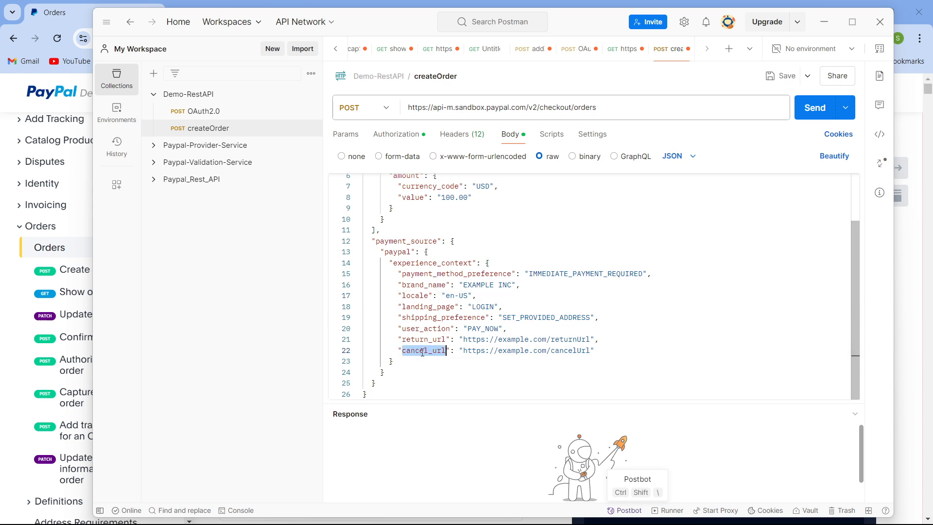
left_click(475, 394)
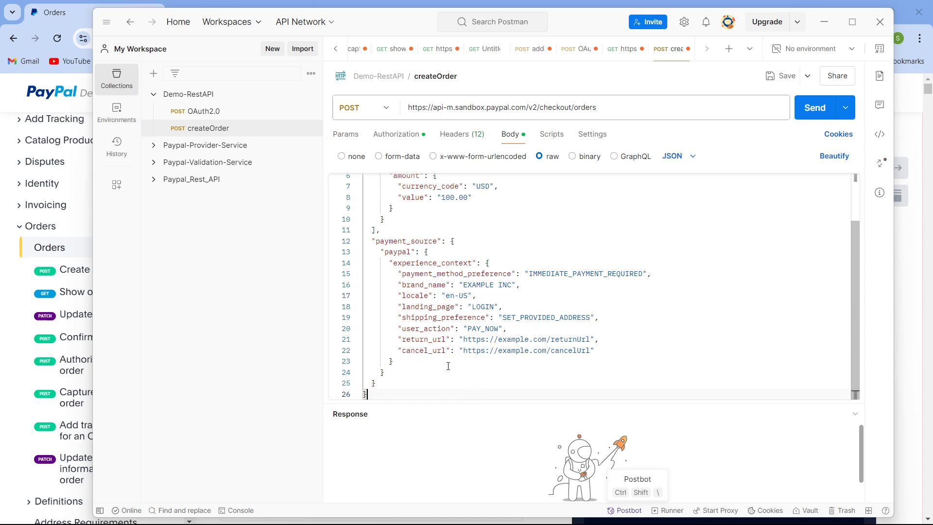
left_click_drag(463, 351, 591, 351)
left_click(535, 383)
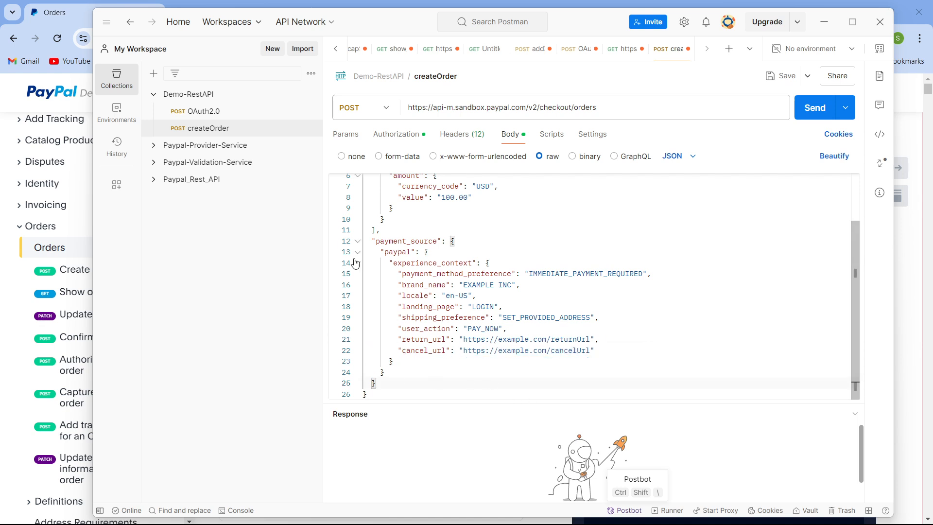
scroll(530, 352, "up", 2)
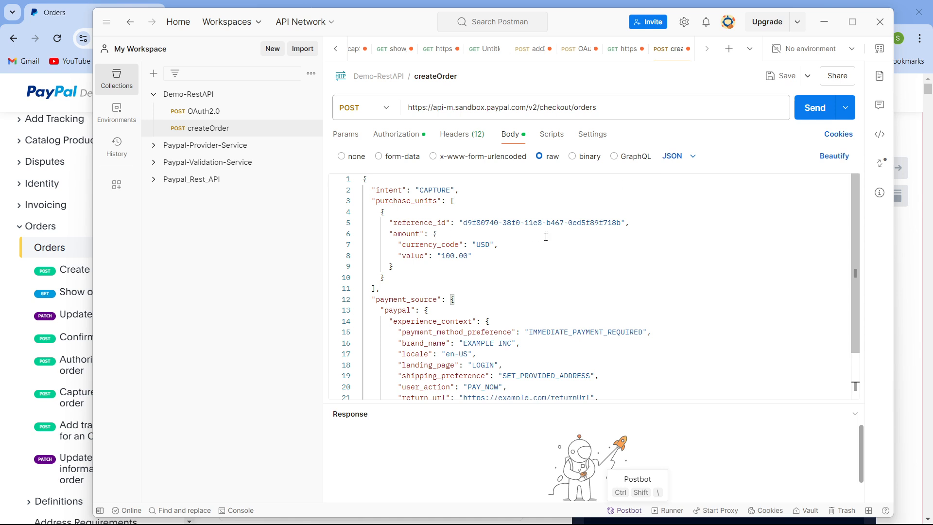
scroll(420, 388, "down", 2)
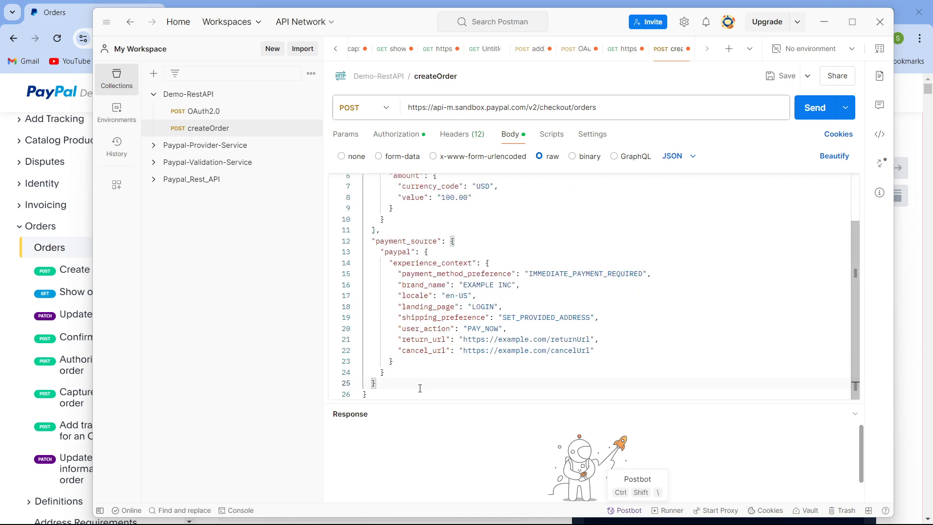
- Try to comment out the shipping_preference line in the request body
left_click(394, 317)
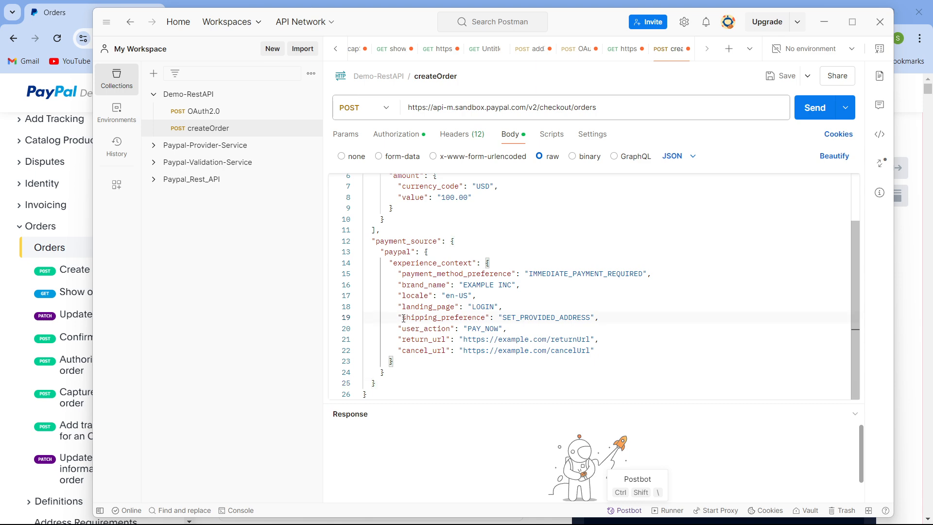
type("/")
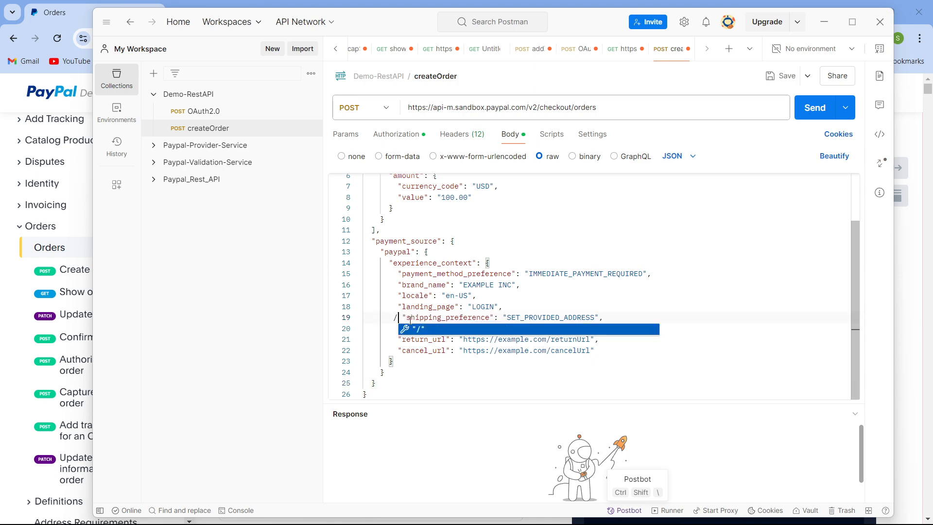
type("/")
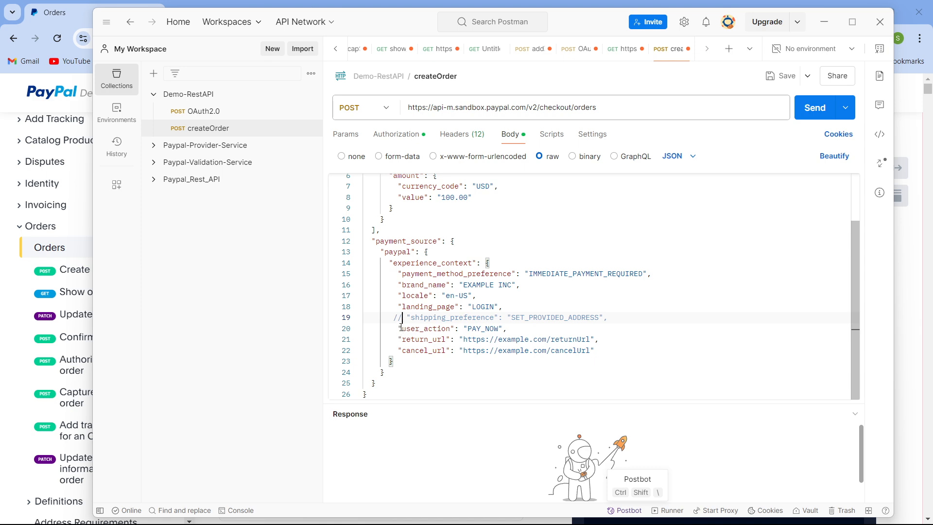
left_click(621, 311, "shift")
key("BackSpace")
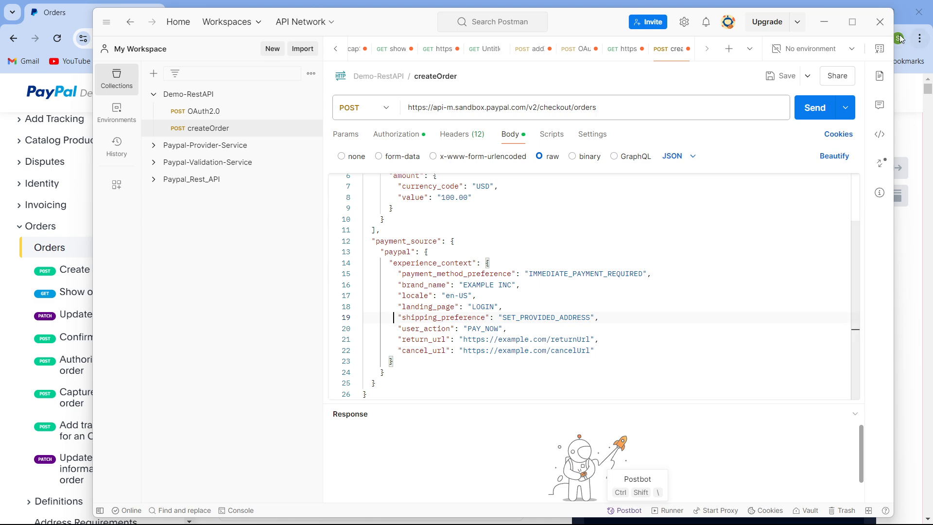
- Send the createOrder request and inspect the error response against the shipping_preference field
left_click(819, 110)
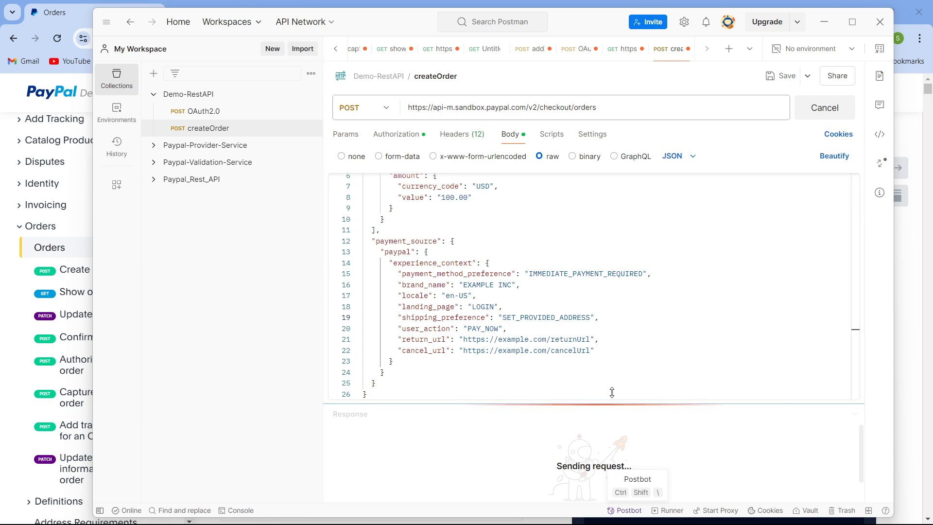
left_click_drag(611, 392, 619, 369)
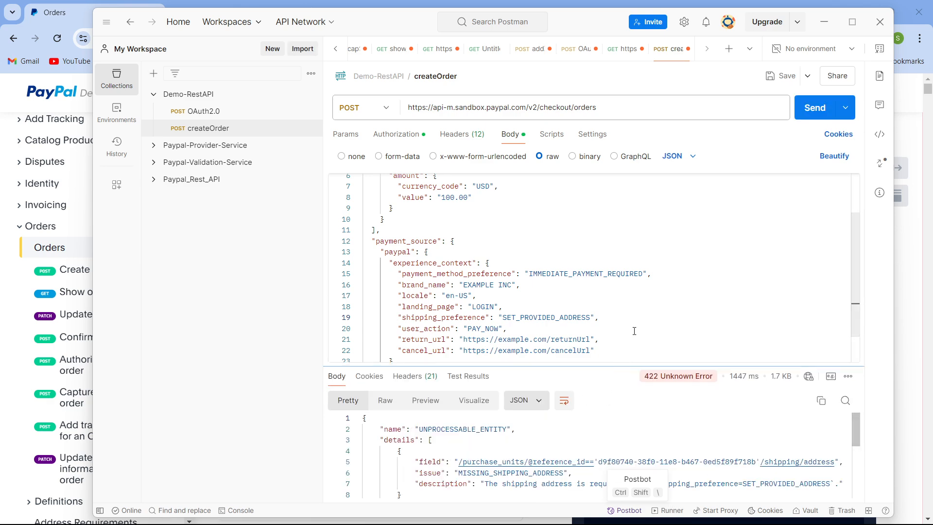
left_click_drag(634, 331, 643, 296)
scroll(524, 464, "down", 3)
scroll(525, 456, "up", 1)
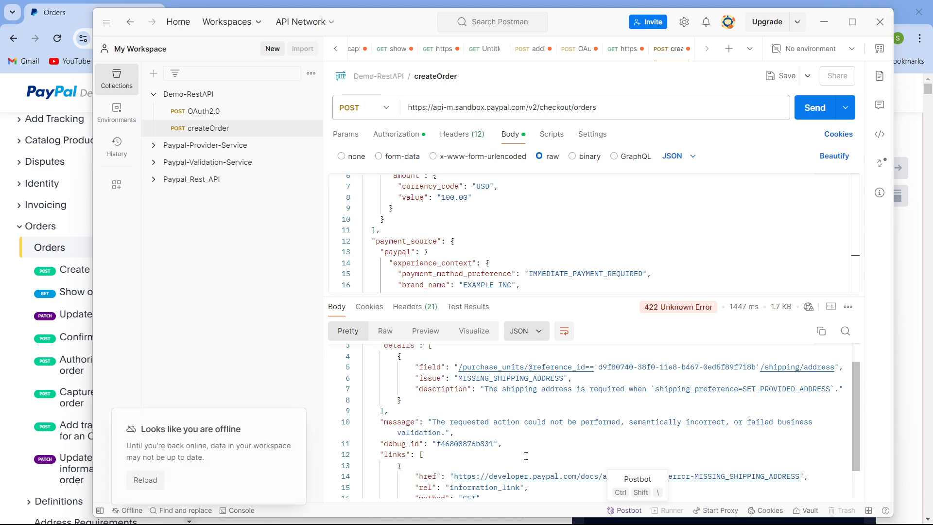
scroll(525, 456, "up", 1)
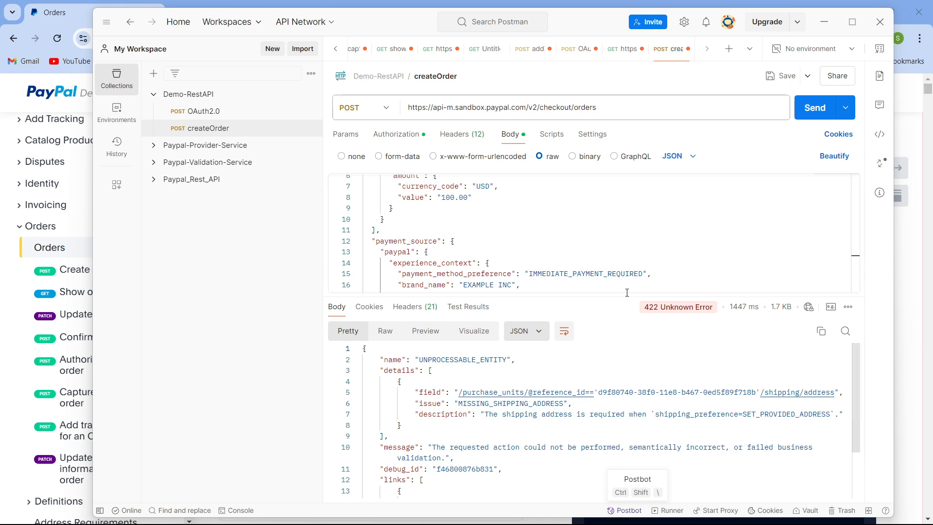
left_click_drag(622, 315, 622, 400)
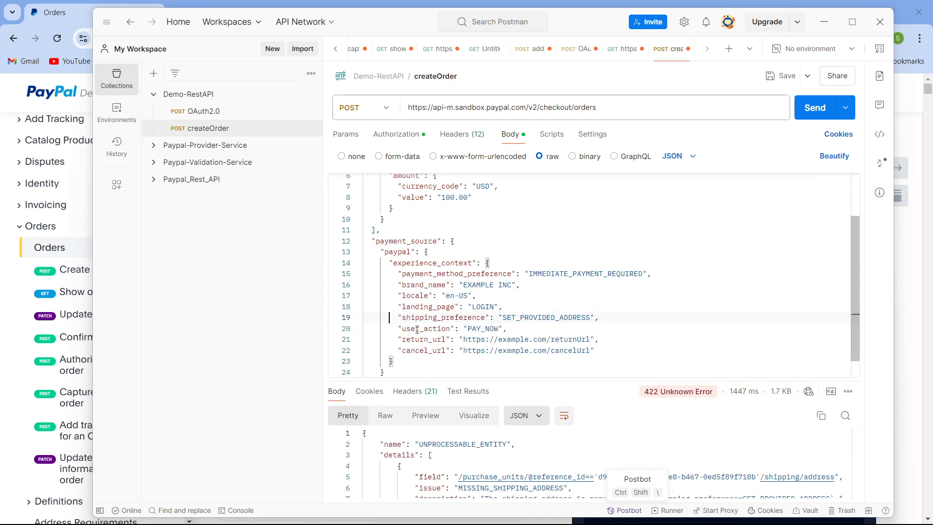
double_click(413, 322)
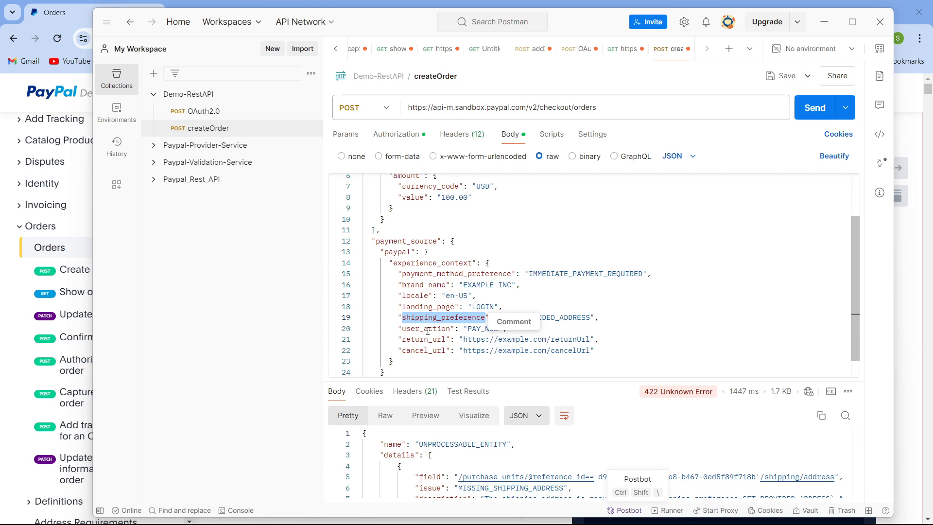
- Highlight the shipping_preference key and its SET_PROVIDED_ADDRESS value in the createOrder request body
double_click(428, 329)
double_click(433, 318)
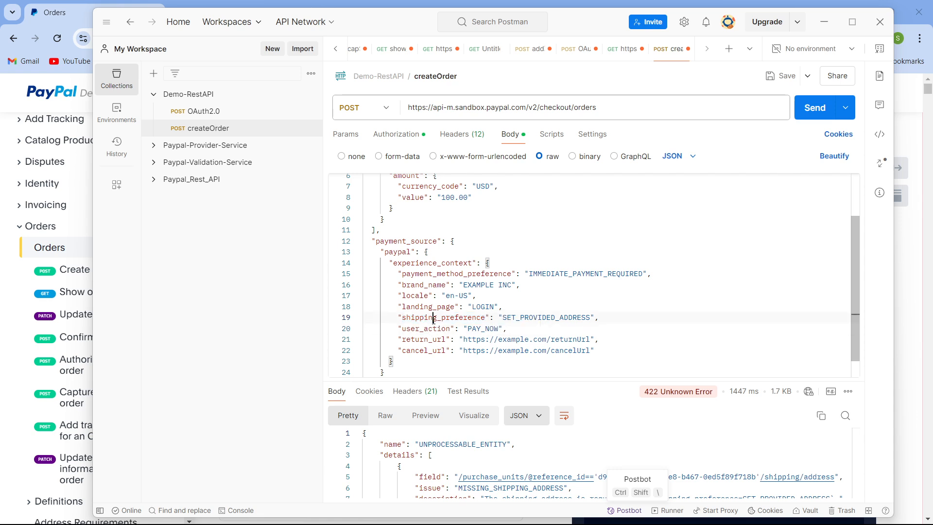
left_click(465, 339)
double_click(540, 319)
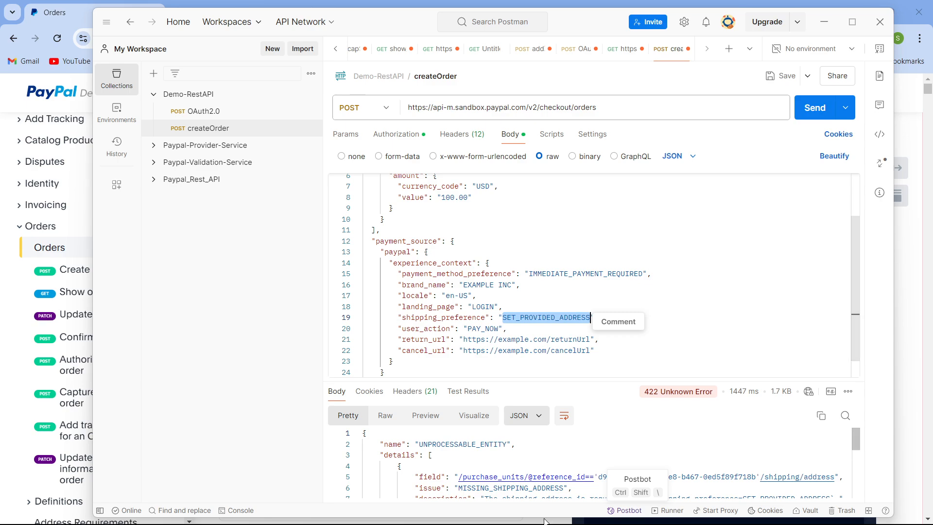
- Switch to the PayPal Developer Orders docs in the browser and scroll through the Create order request parameters
mouse_move(574, 519)
left_click(556, 467)
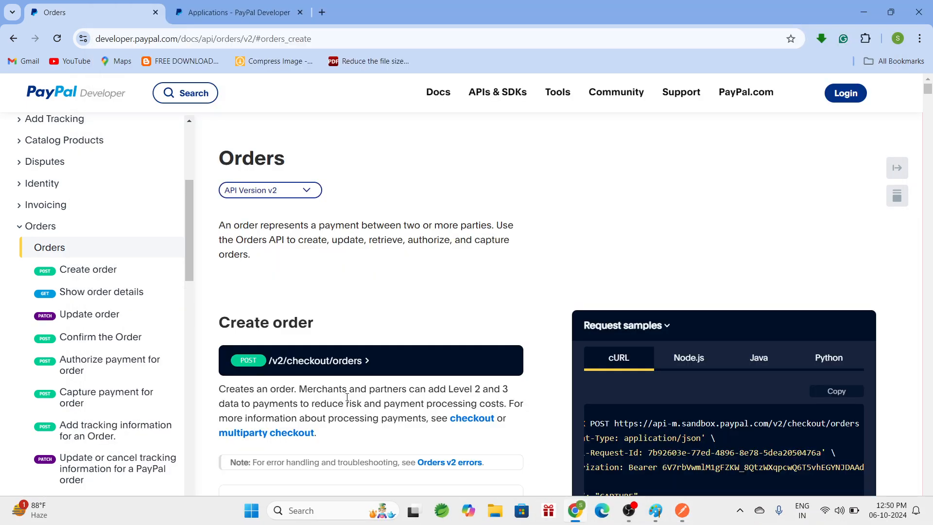
scroll(311, 369, "down", 10)
scroll(314, 340, "down", 12)
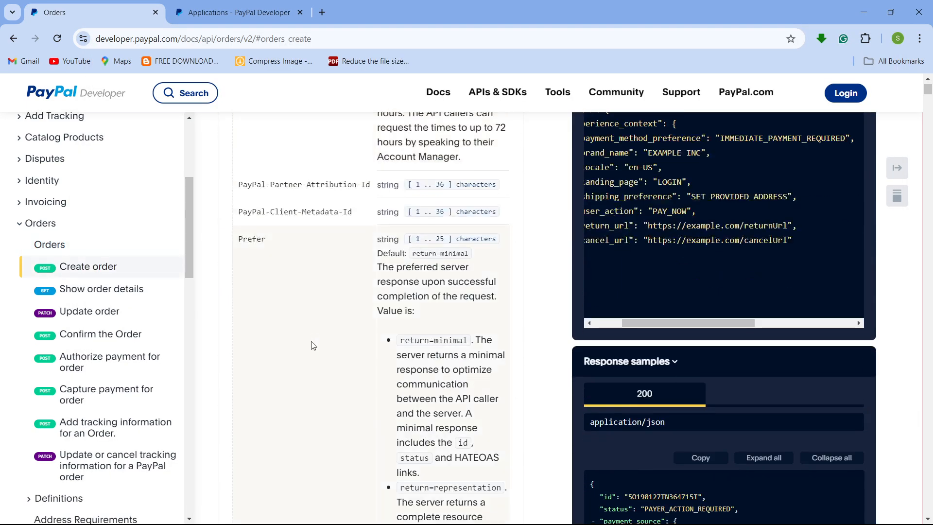
scroll(313, 346, "down", 8)
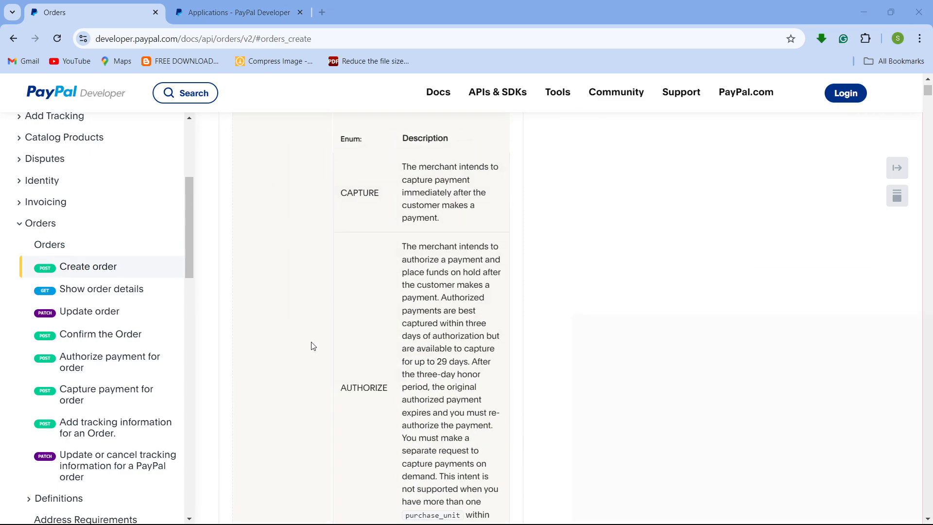
scroll(314, 346, "down", 10)
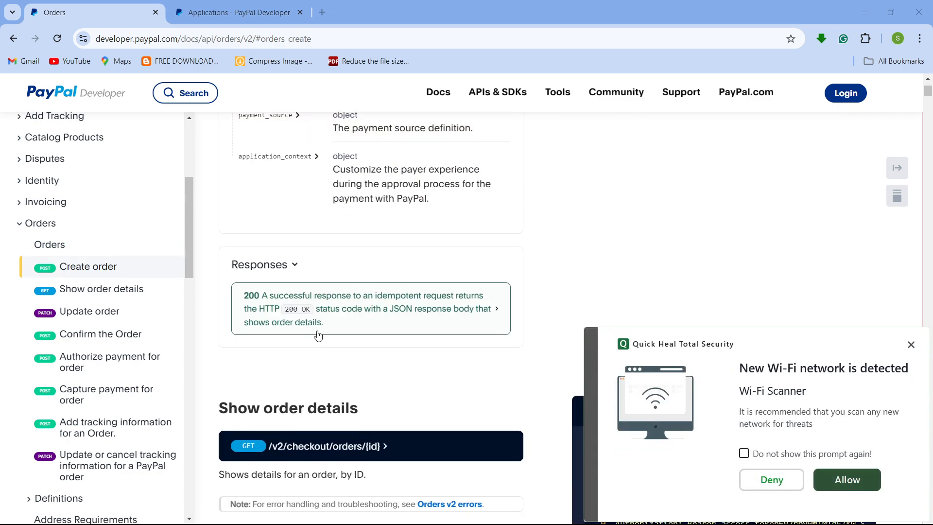
scroll(317, 334, "up", 2)
scroll(318, 335, "up", 15)
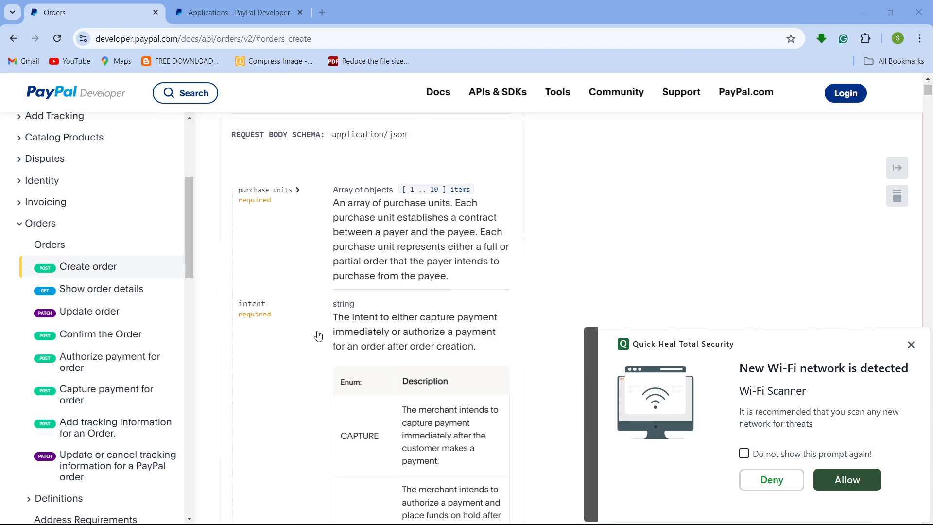
- Expand the purchase_units and shipping schema entries and review their fields in the Create order request body schema
left_click(298, 195)
scroll(340, 355, "down", 10)
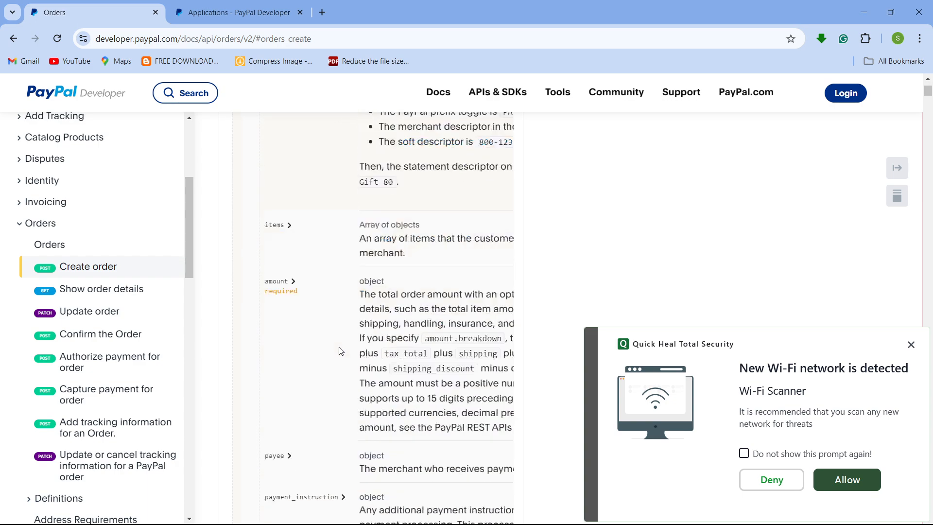
scroll(340, 351, "down", 5)
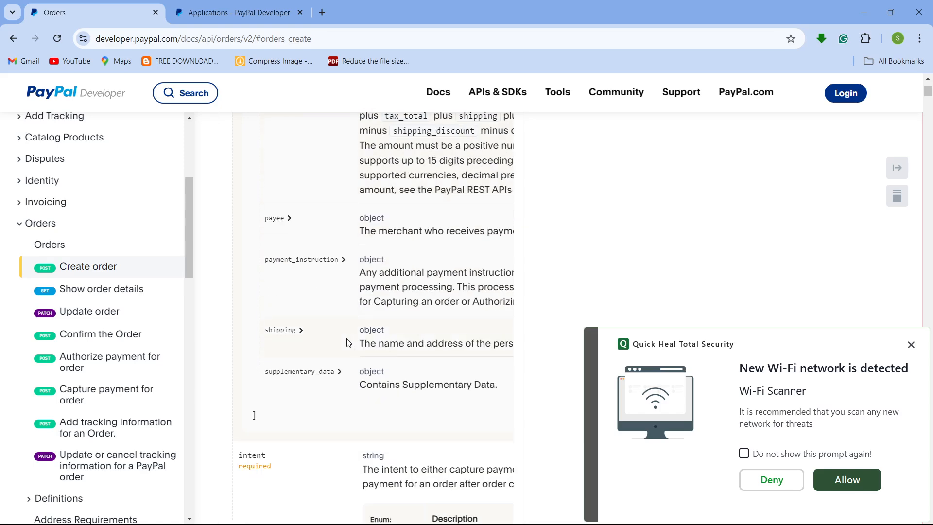
scroll(348, 340, "down", 4)
scroll(316, 288, "up", 2)
left_click(302, 275)
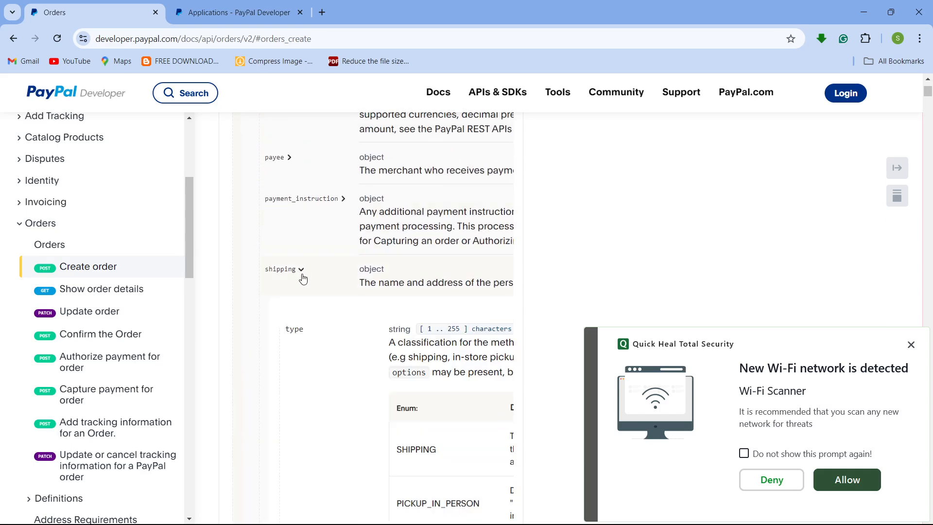
scroll(320, 296, "down", 10)
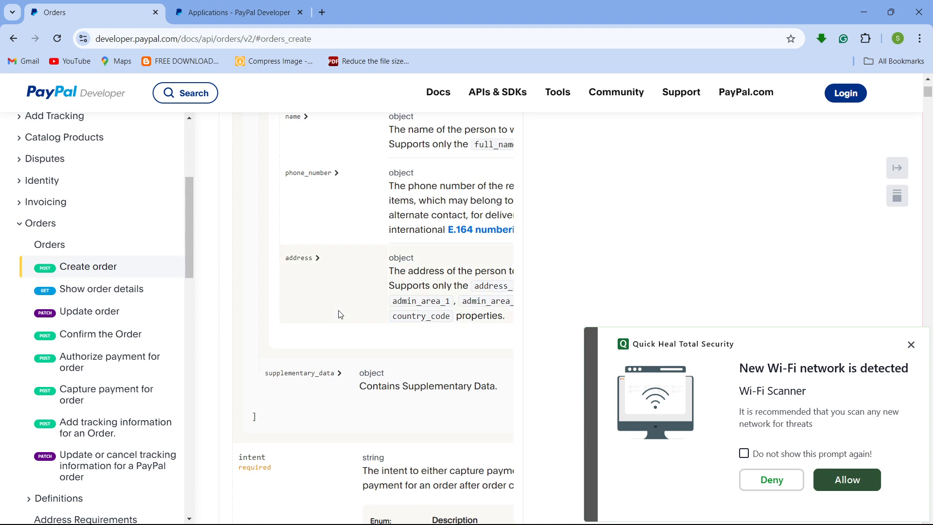
scroll(340, 317, "down", 12)
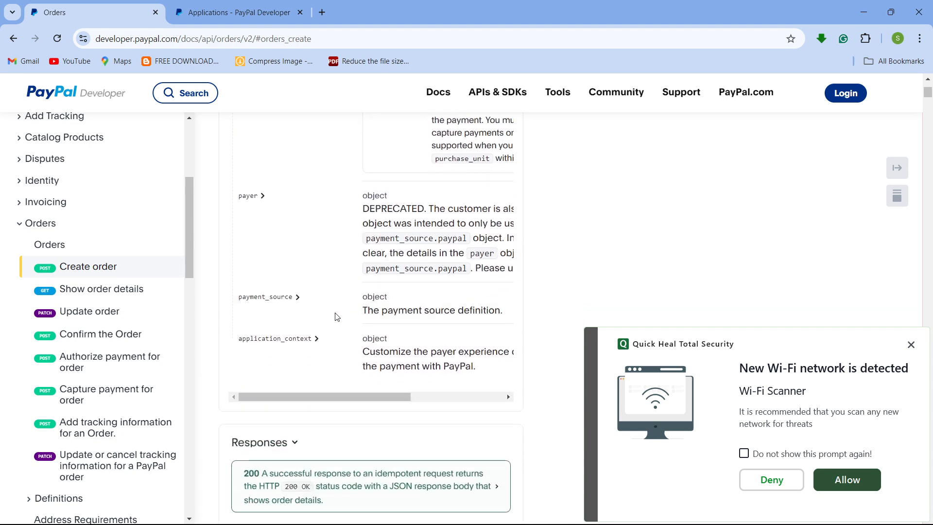
scroll(325, 321, "down", 1)
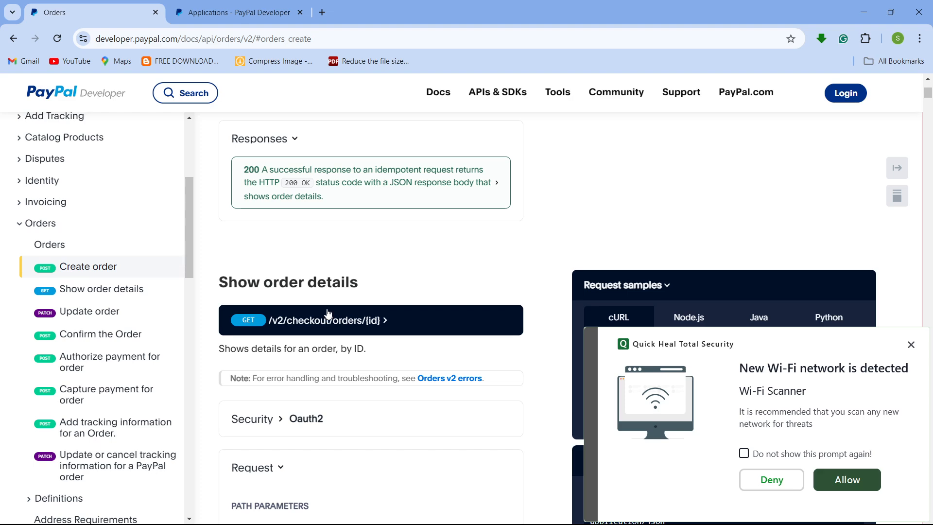
scroll(328, 314, "up", 13)
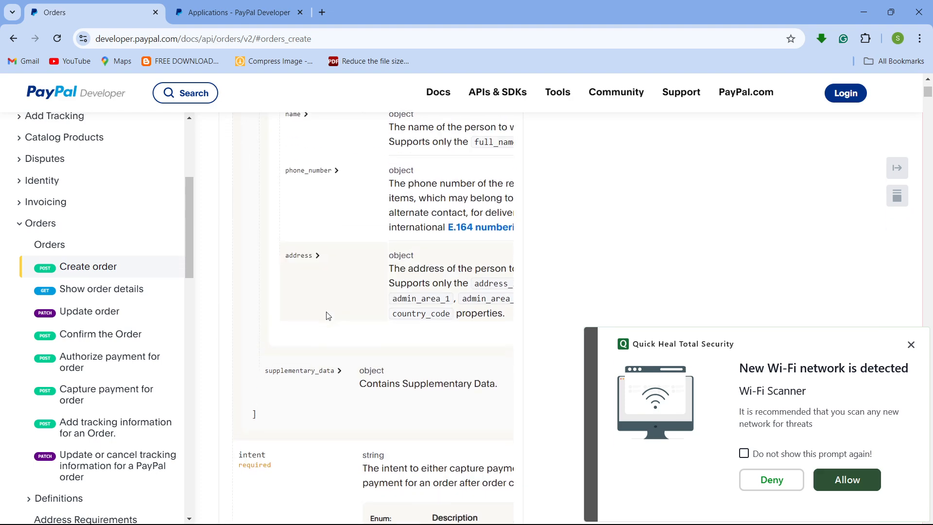
scroll(328, 316, "down", 7)
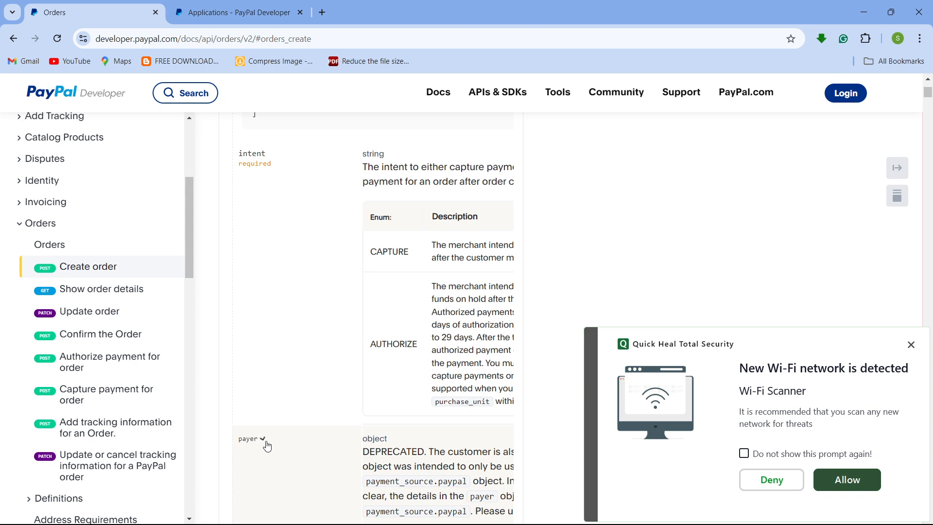
- Expand the payer schema entry and scroll through its fields and the purchase_units section
left_click(267, 446)
scroll(311, 413, "down", 8)
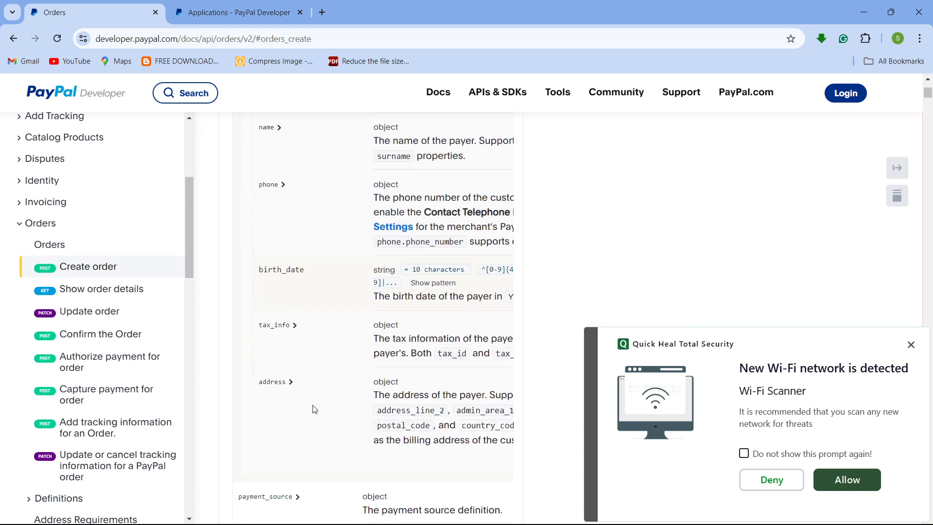
scroll(314, 409, "down", 3)
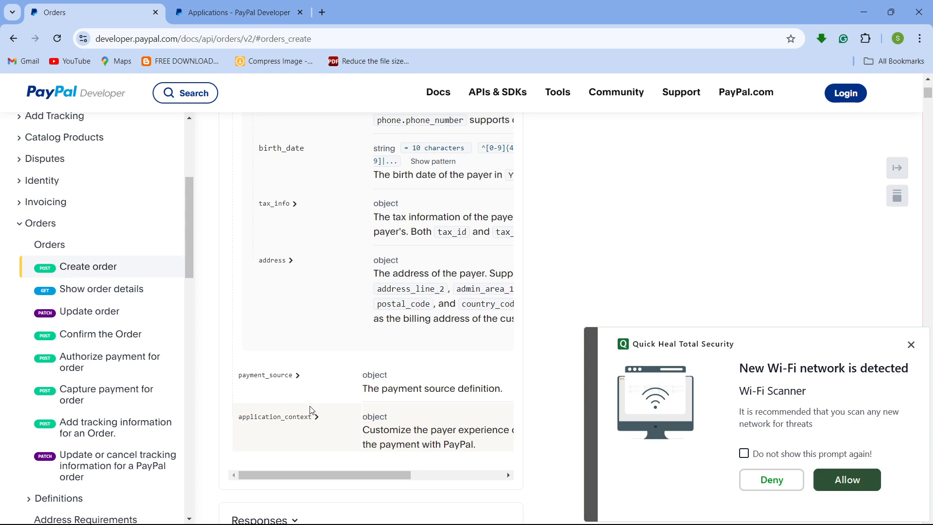
scroll(307, 418, "up", 20)
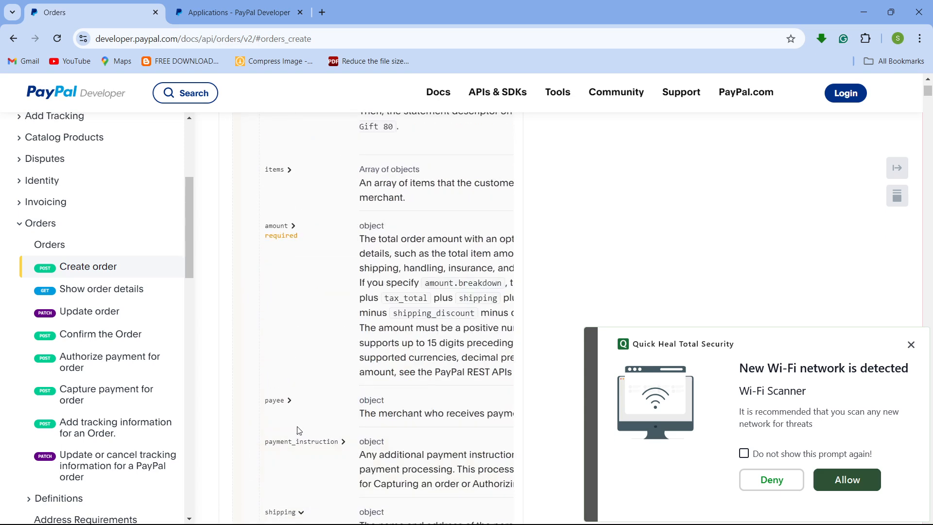
scroll(311, 447, "down", 3)
scroll(314, 444, "up", 7)
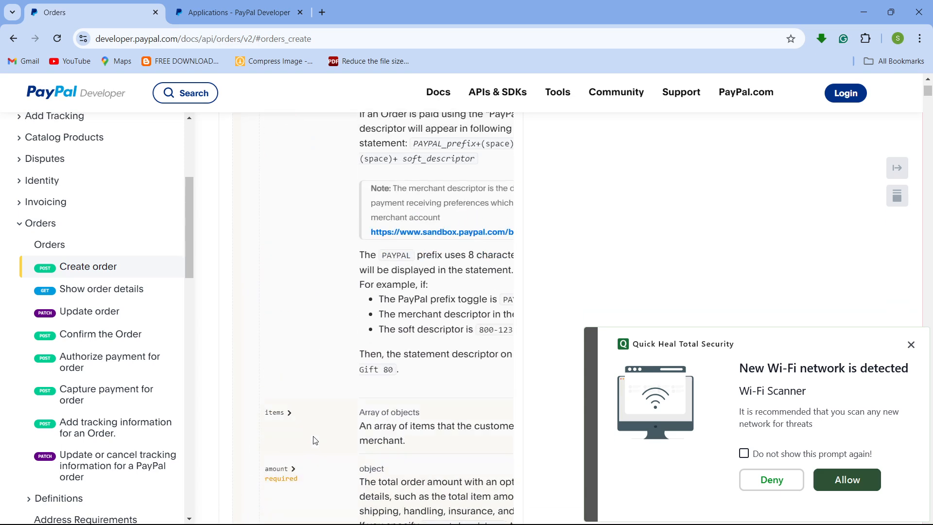
scroll(315, 439, "up", 15)
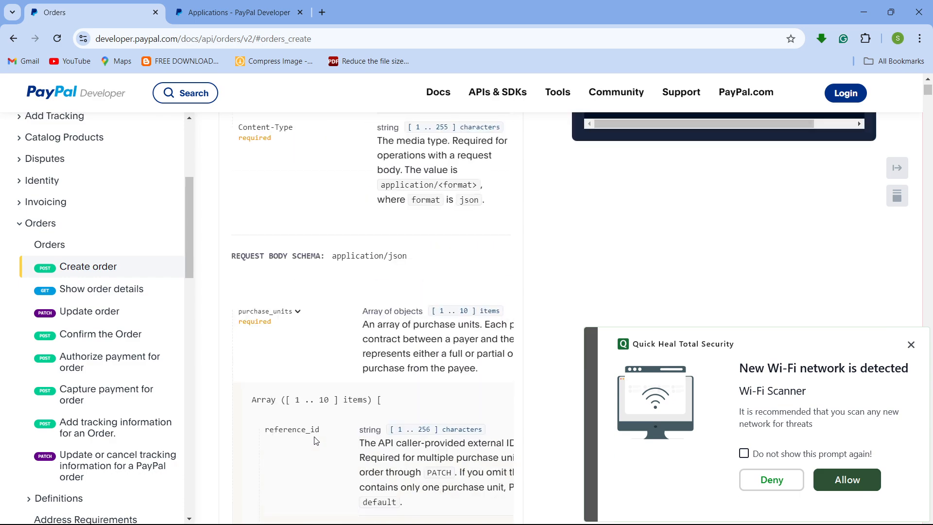
scroll(315, 442, "down", 9)
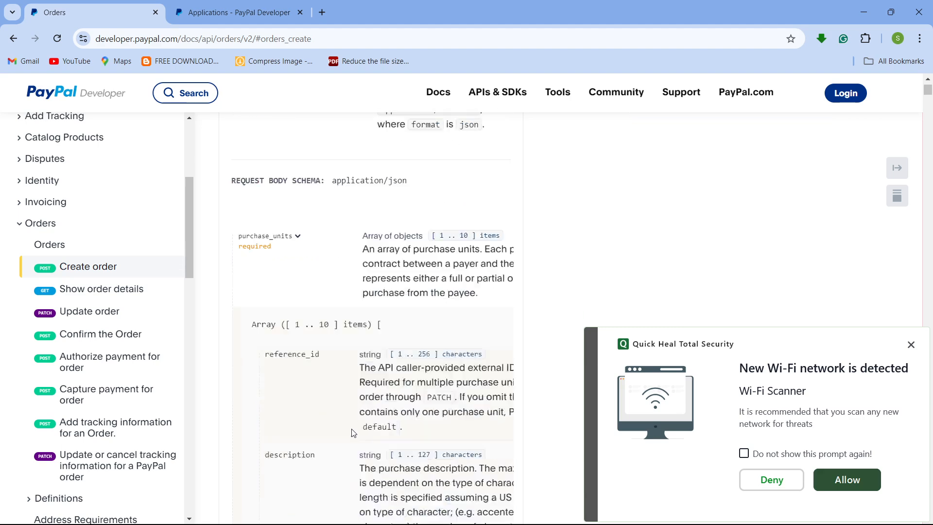
scroll(315, 378, "down", 11)
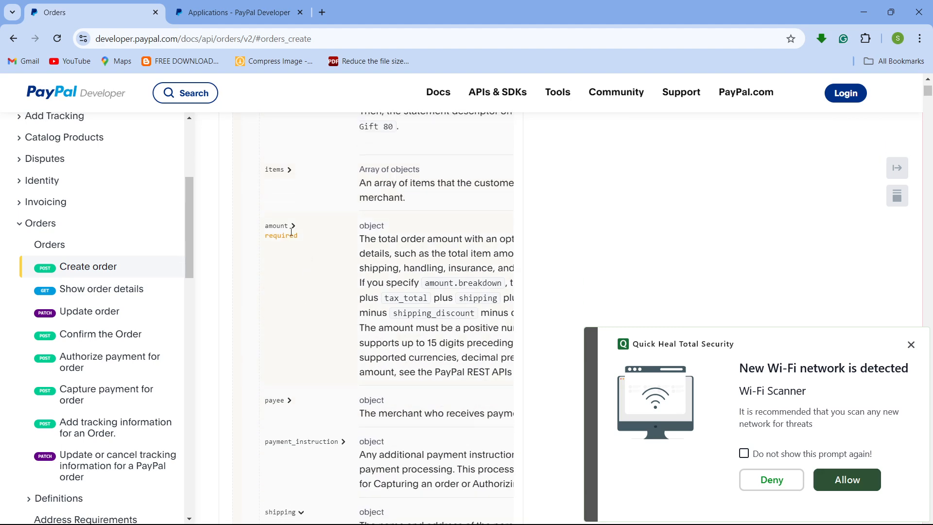
- Expand the amount, breakdown and shipping options schema entries and review their fields
left_click(297, 233)
scroll(318, 291, "down", 7)
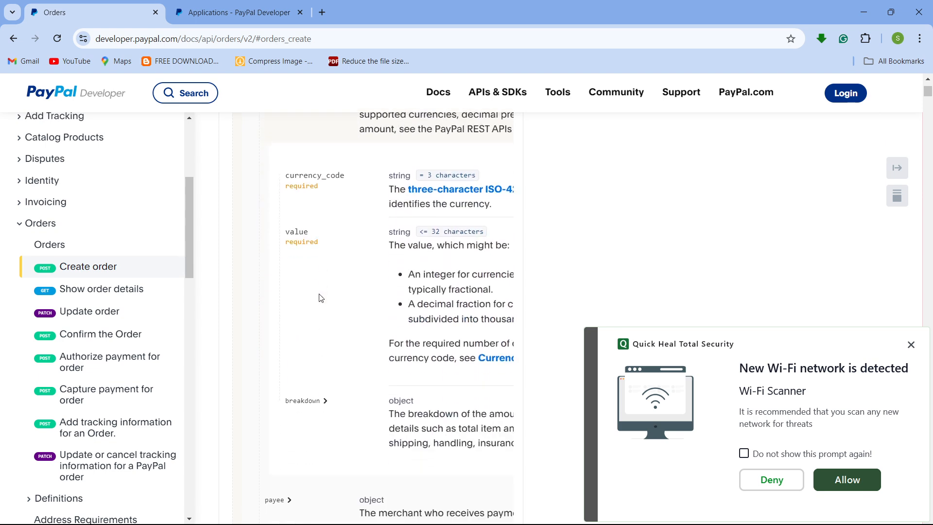
left_click(325, 225)
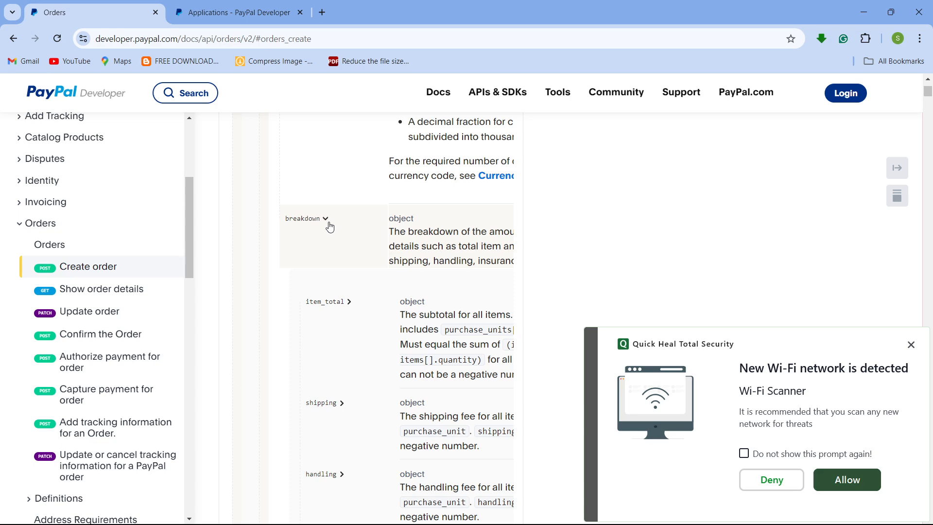
scroll(331, 285, "down", 10)
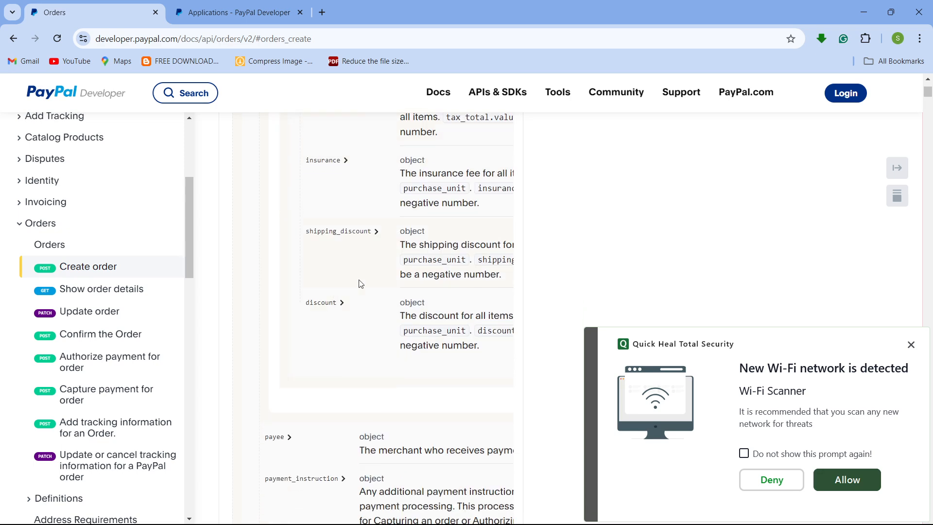
scroll(315, 318, "down", 5)
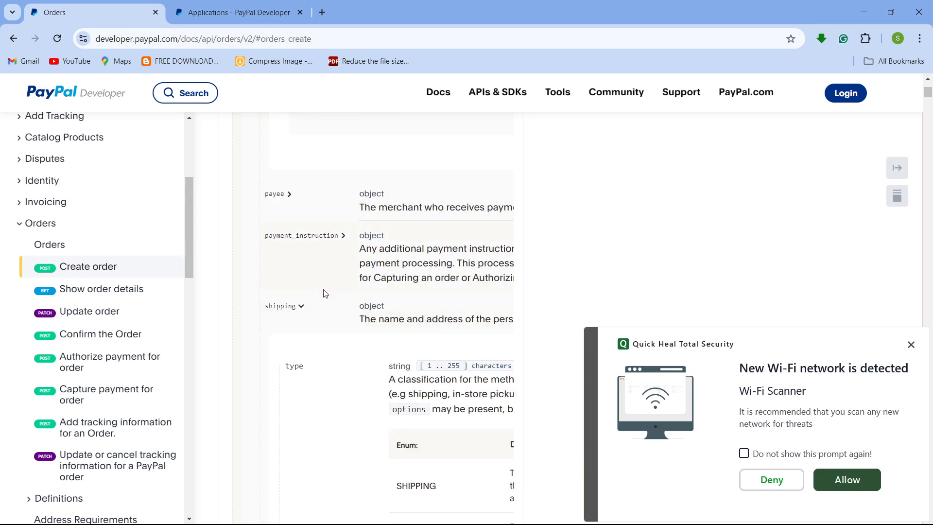
scroll(314, 336, "down", 10)
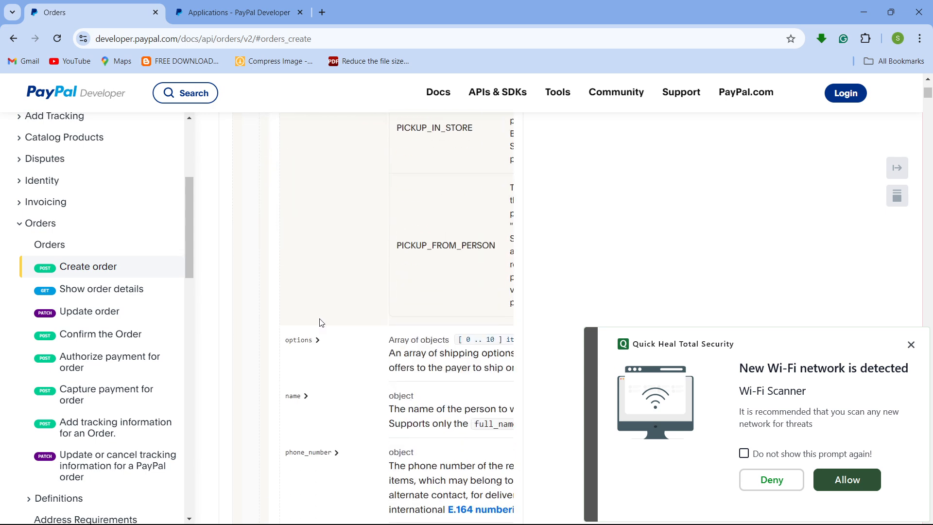
left_click(318, 341)
scroll(322, 344, "down", 15)
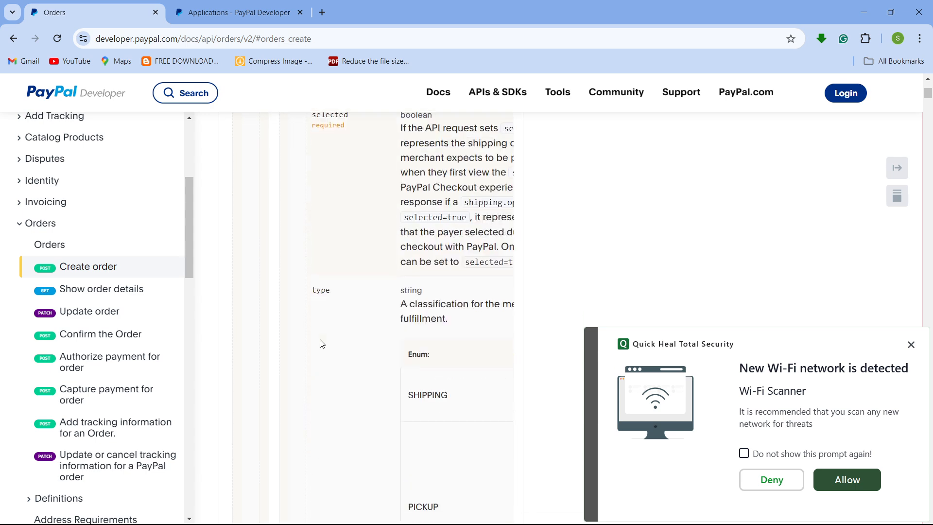
scroll(323, 344, "down", 12)
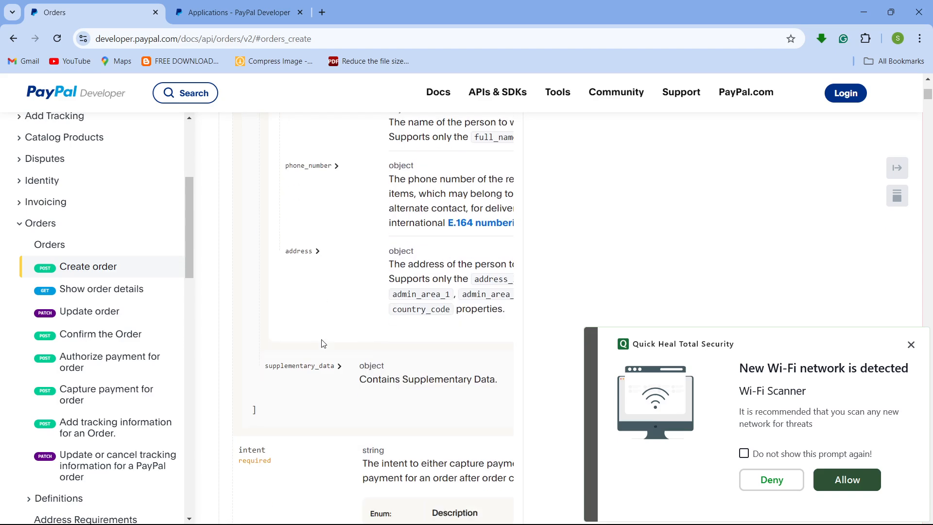
scroll(802, 234, "up", 20)
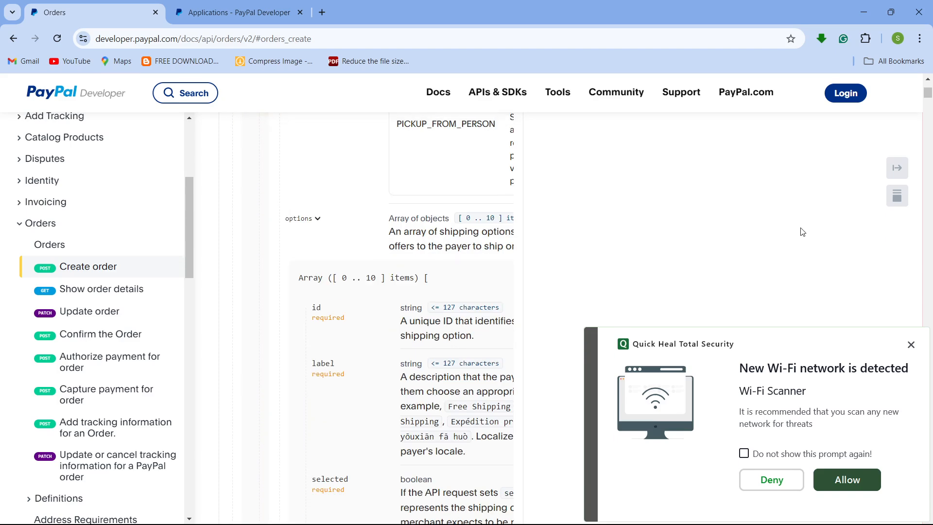
scroll(803, 233, "up", 20)
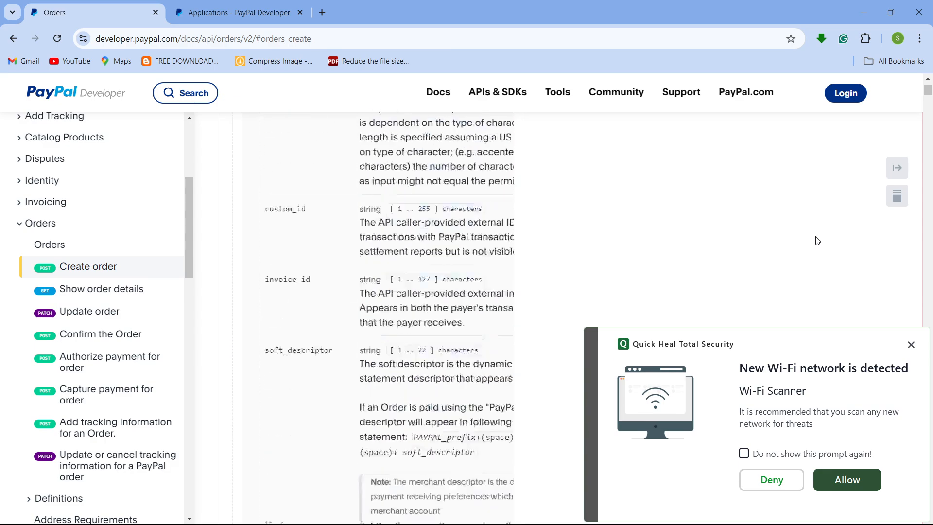
scroll(823, 221, "up", 5)
scroll(902, 325, "down", 5)
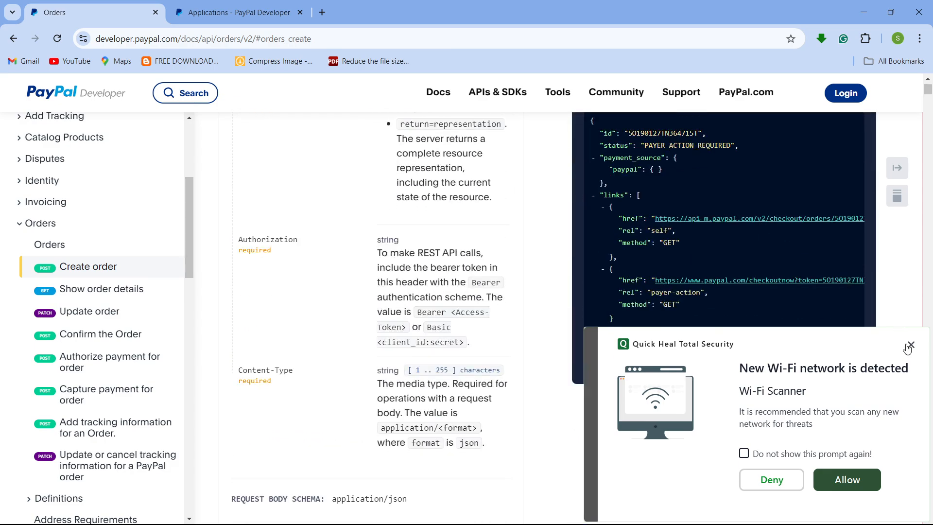
- Dismiss the Wi-Fi security notification and examine the payment_source block in the Create order cURL request sample
left_click(910, 345)
scroll(726, 273, "up", 13)
scroll(734, 389, "down", 4)
scroll(733, 389, "right", 2)
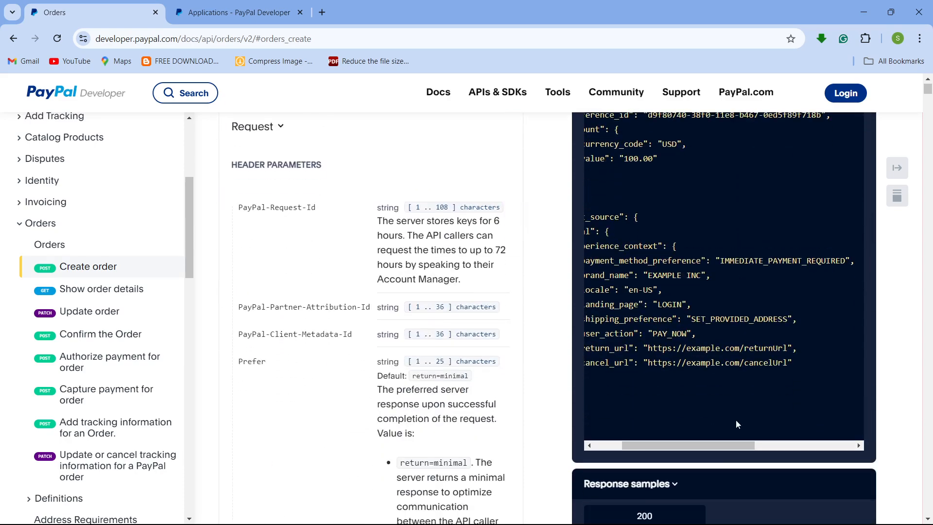
left_click_drag(721, 446, 693, 446)
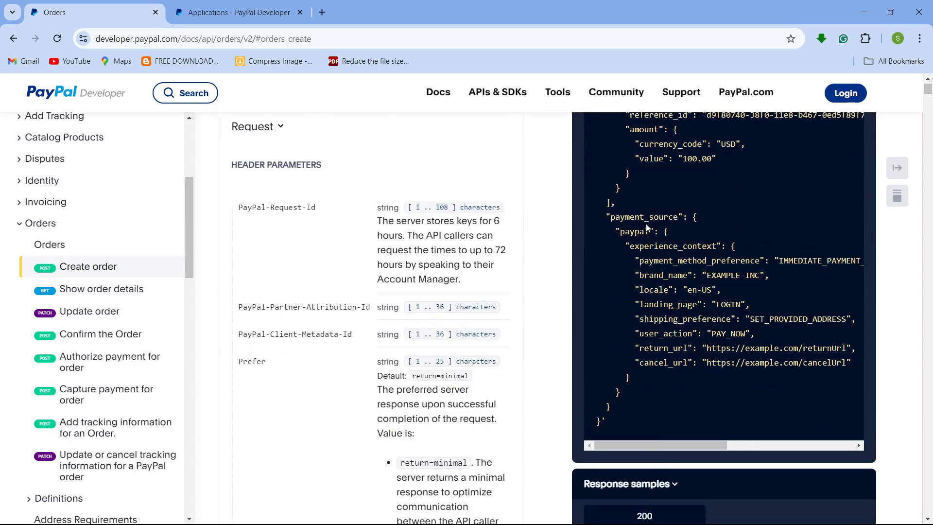
double_click(670, 214)
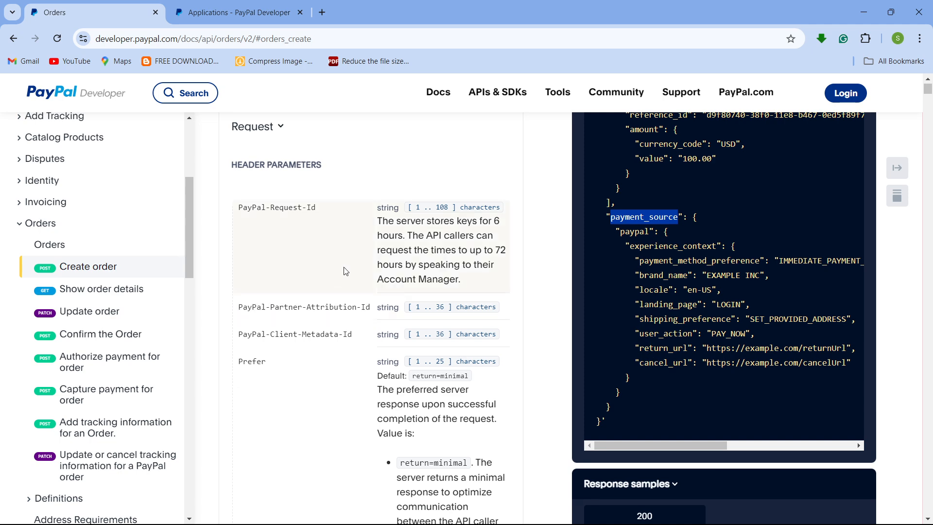
scroll(345, 271, "up", 3)
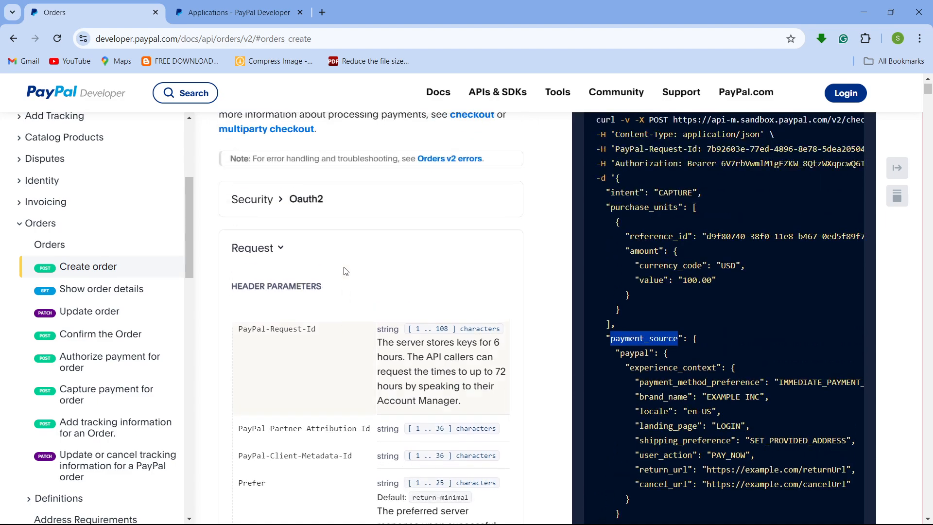
- Scroll through the Create order request body schema, reviewing the amount, breakdown and shipping options fields
scroll(345, 271, "down", 15)
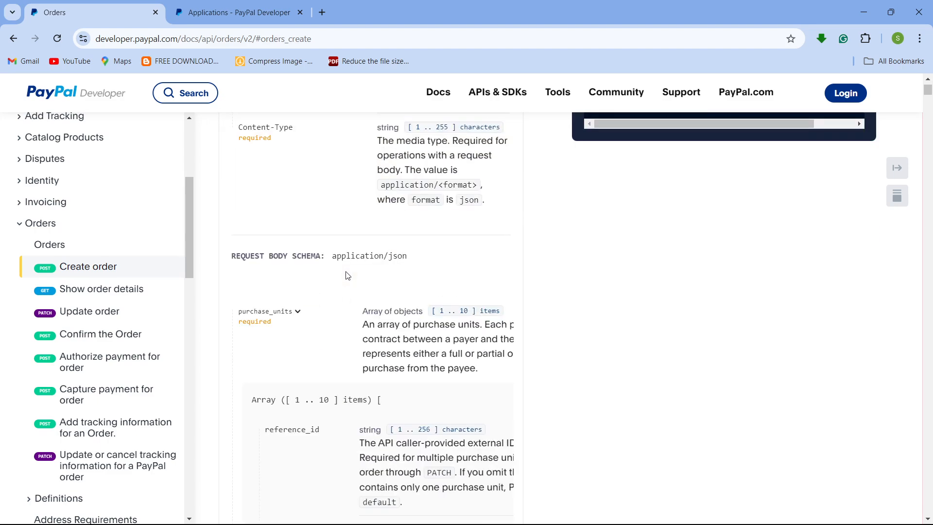
scroll(347, 276, "up", 7)
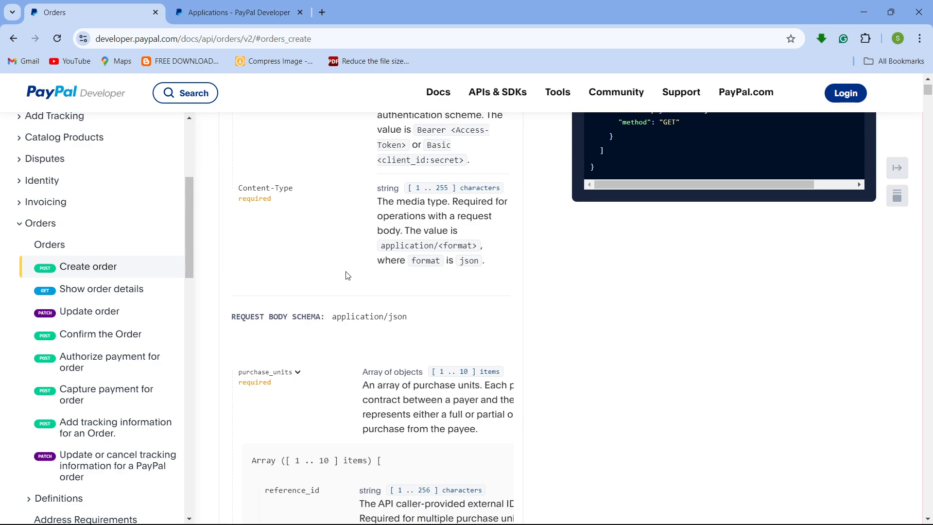
scroll(347, 276, "up", 10)
scroll(345, 271, "down", 5)
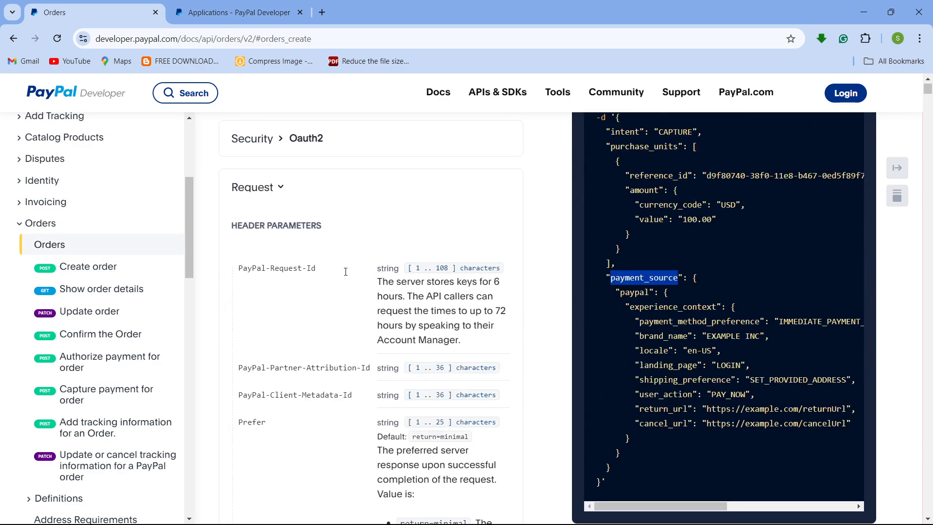
scroll(299, 265, "down", 9)
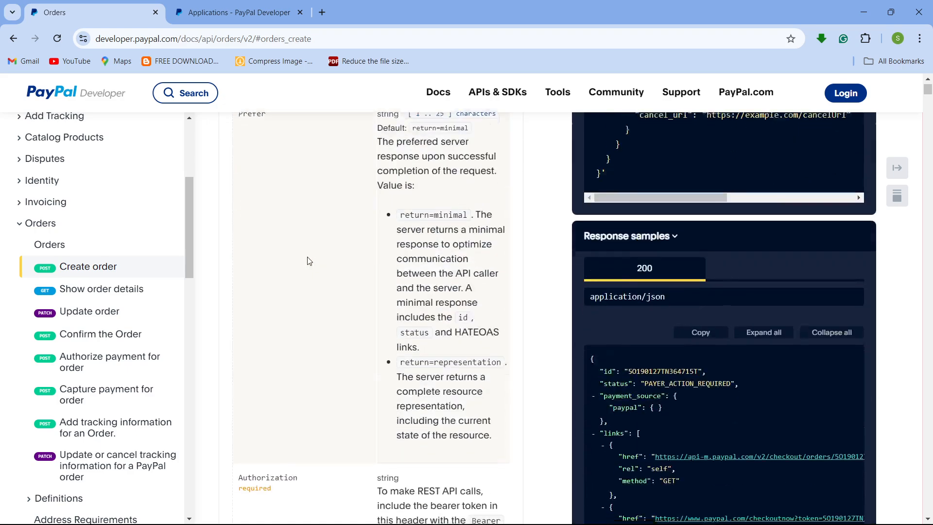
scroll(310, 262, "down", 15)
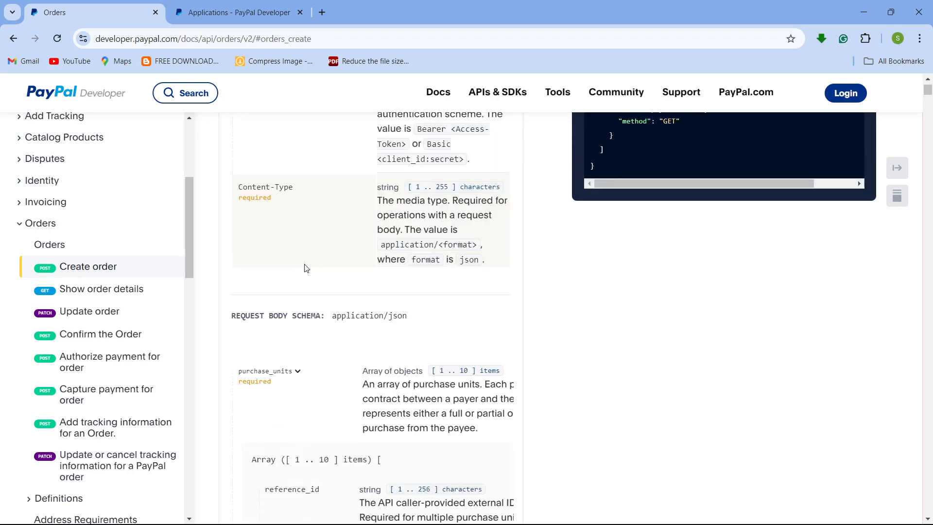
scroll(306, 269, "down", 15)
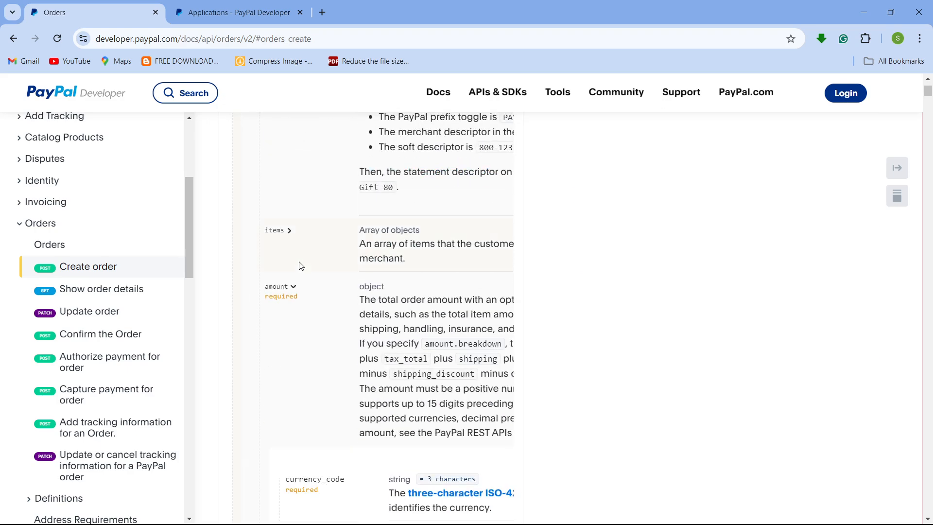
scroll(283, 275, "down", 5)
scroll(284, 274, "up", 4)
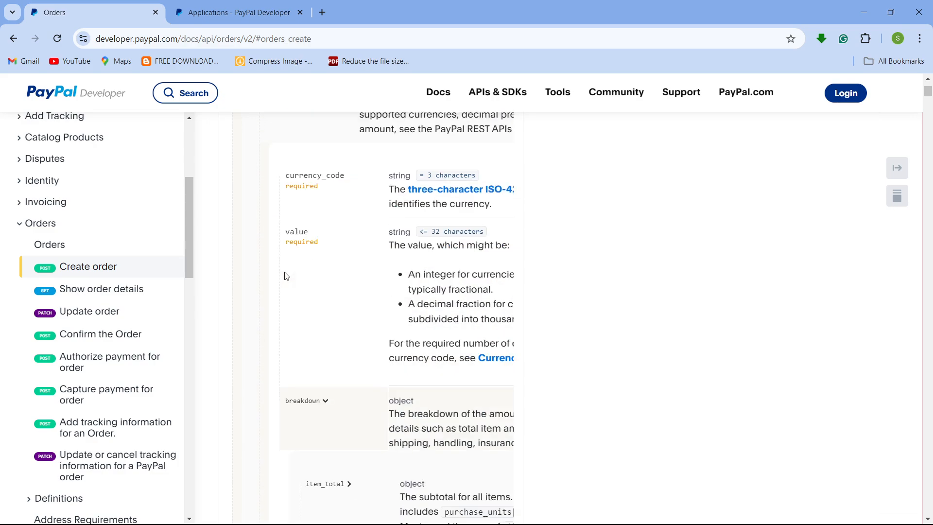
scroll(287, 275, "down", 9)
scroll(292, 276, "down", 12)
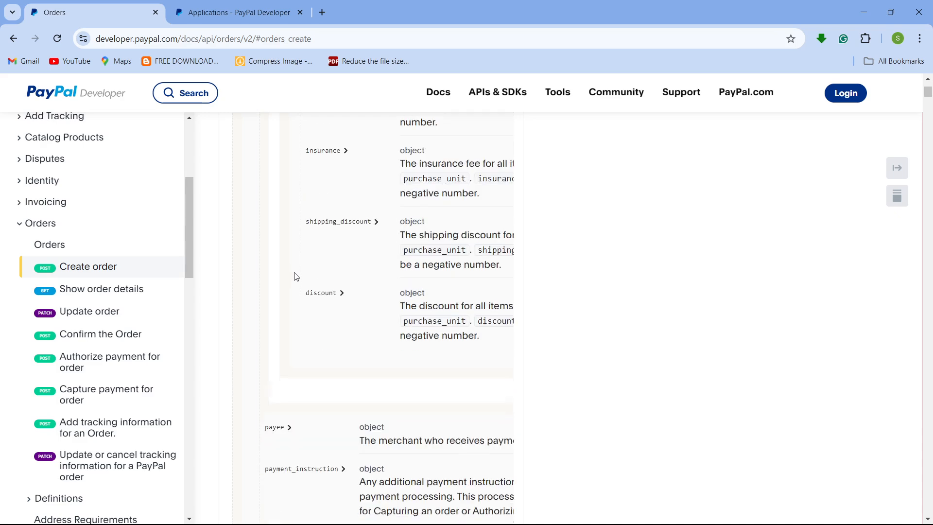
scroll(300, 276, "down", 10)
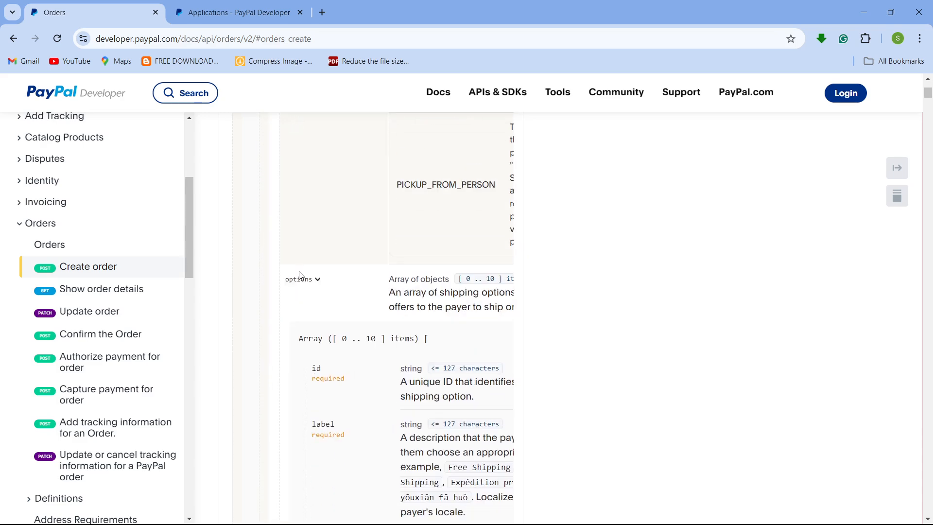
scroll(313, 296, "down", 15)
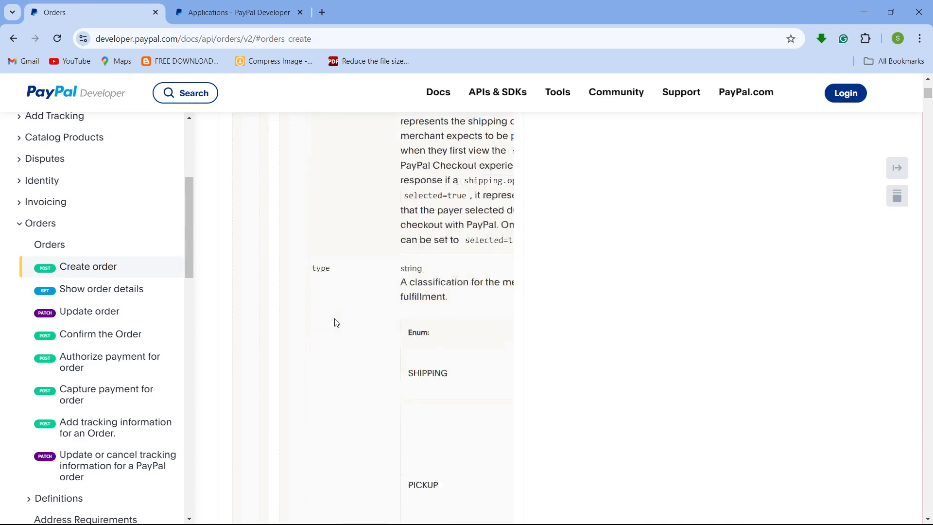
scroll(333, 314, "down", 5)
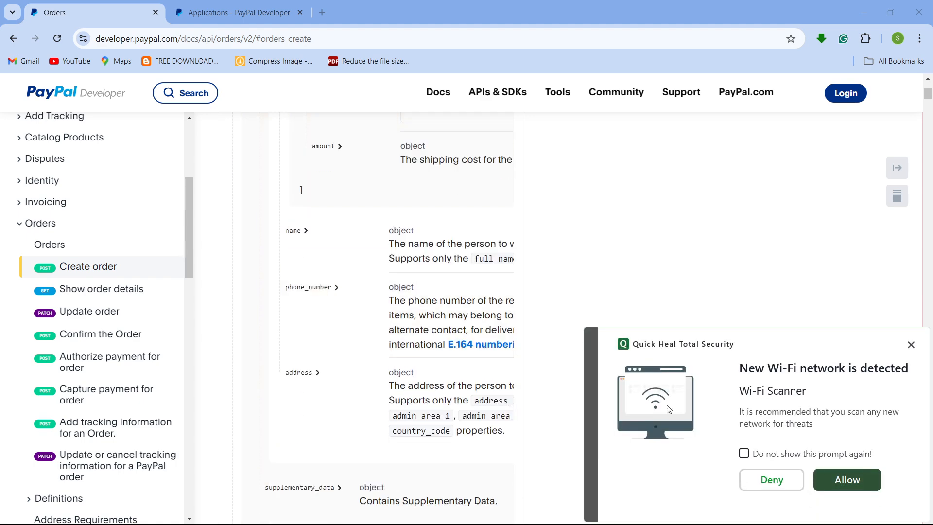
- Close the Wi-Fi network notification and scroll down to the payer and payment_source schema entries
left_click(911, 345)
scroll(287, 381, "down", 7)
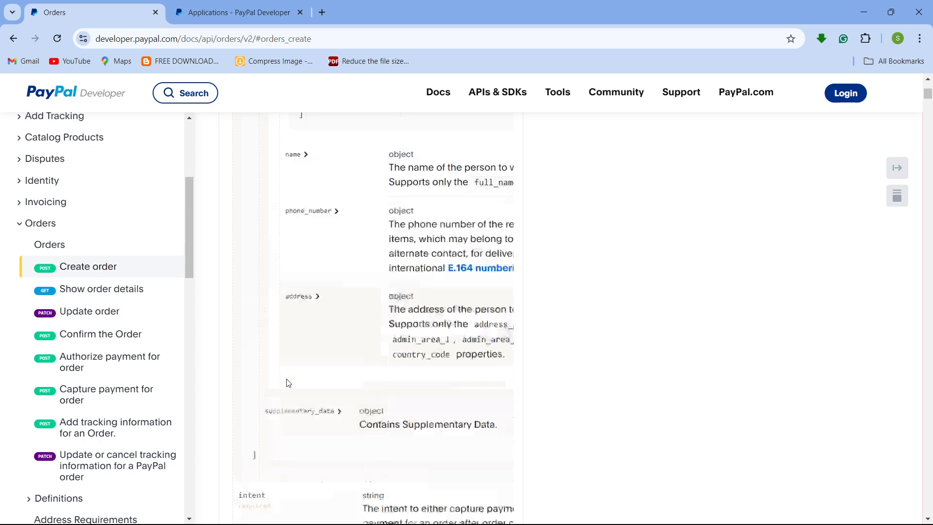
scroll(331, 315, "down", 11)
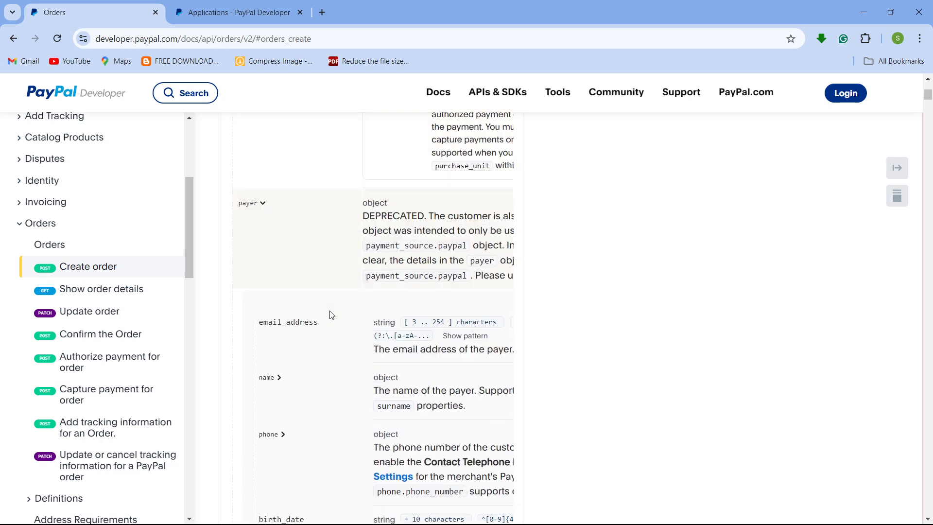
scroll(329, 316, "down", 2)
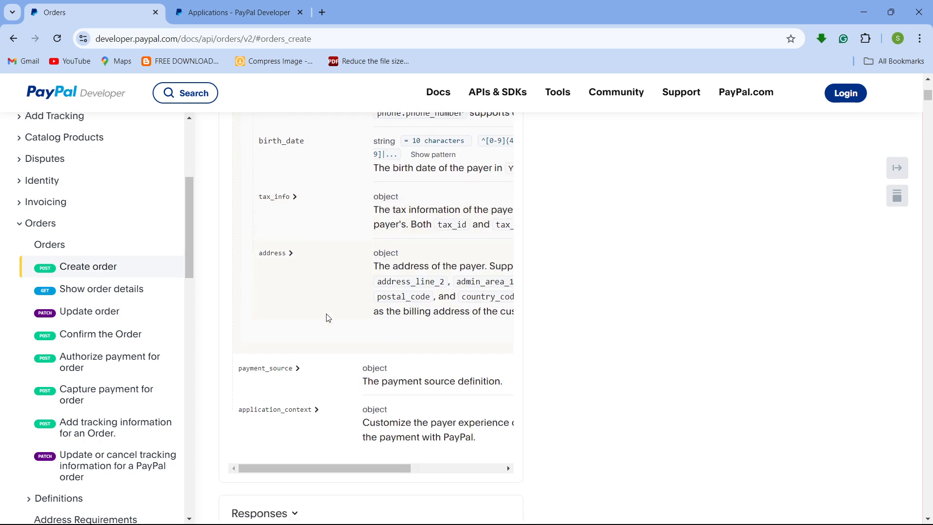
- Expand the payment_source schema entry and scroll through its payment method fields
left_click(298, 369)
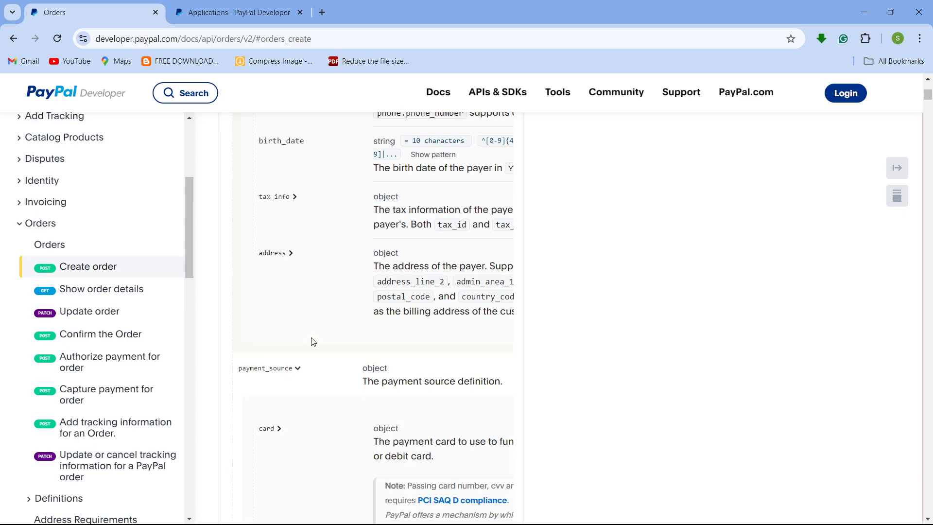
scroll(316, 338, "down", 12)
scroll(316, 339, "down", 10)
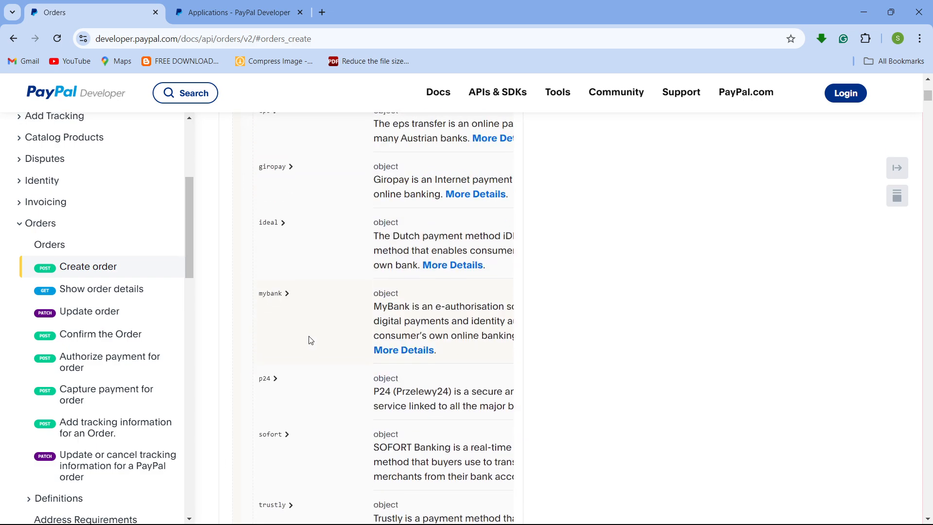
scroll(309, 340, "up", 15)
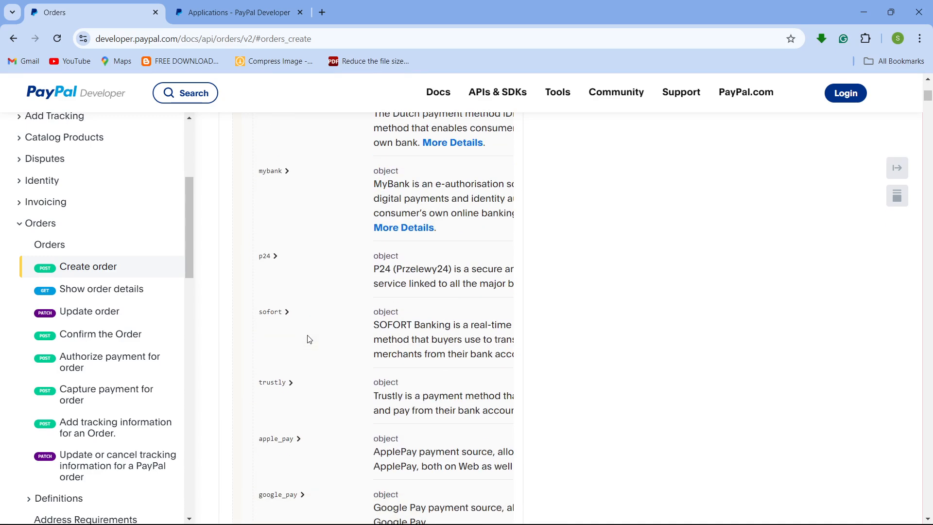
scroll(310, 342, "up", 1)
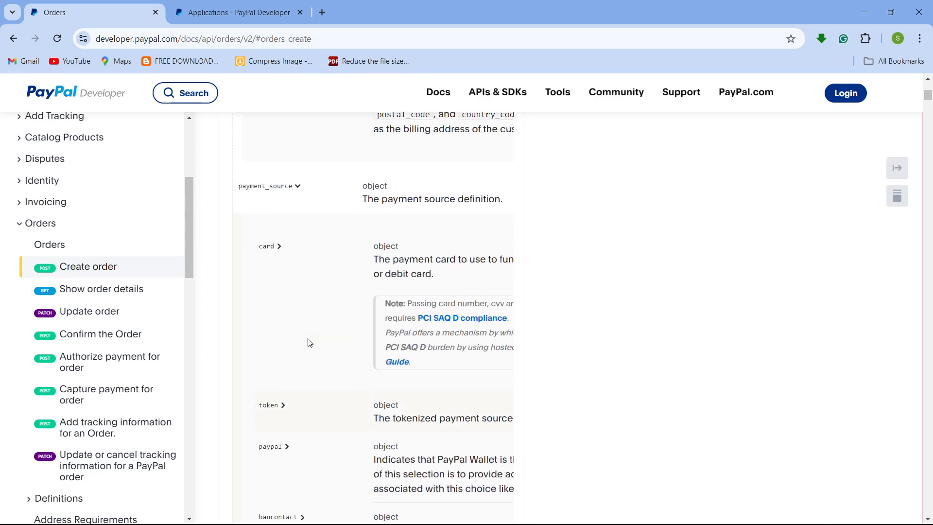
scroll(309, 343, "down", 2)
scroll(306, 345, "up", 1)
scroll(307, 346, "down", 15)
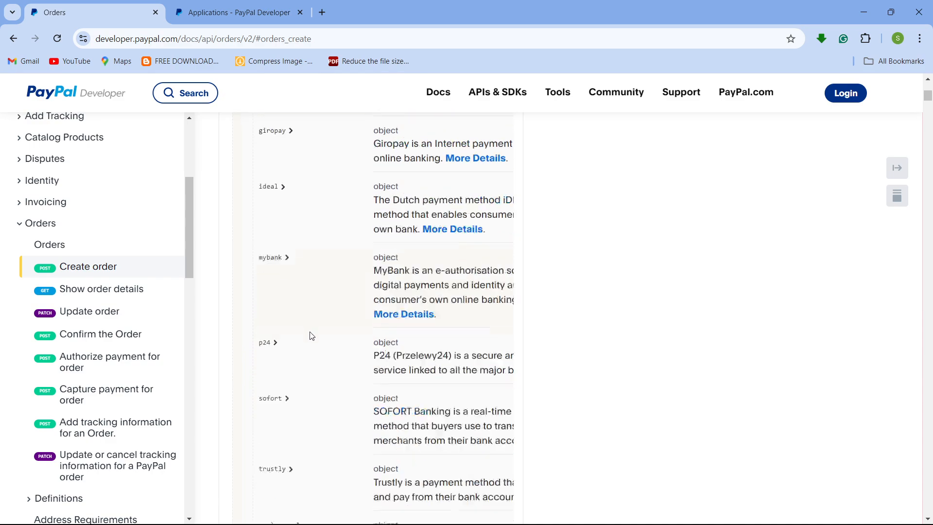
scroll(299, 297, "up", 15)
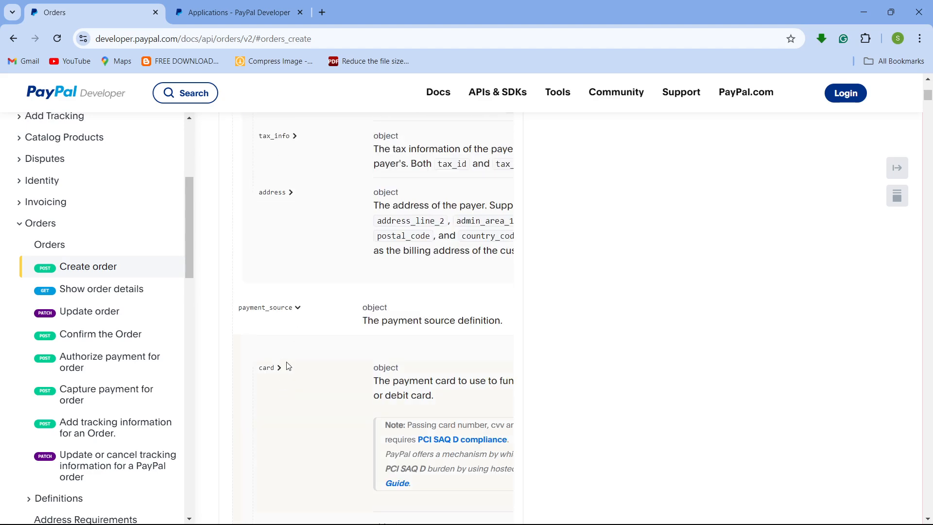
scroll(287, 365, "down", 6)
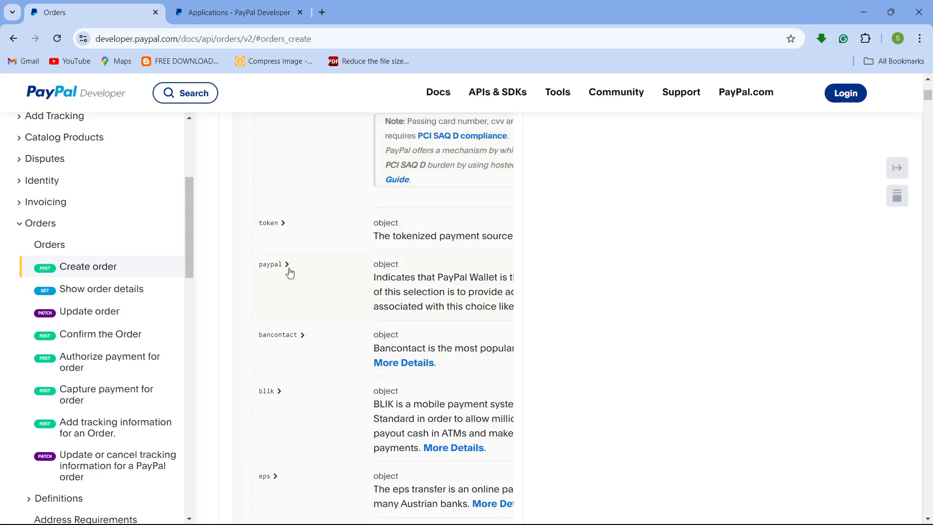
- Expand the paypal entry under payment_source, review its fields, then scroll back up to the cURL request sample
left_click(286, 265)
scroll(334, 363, "down", 16)
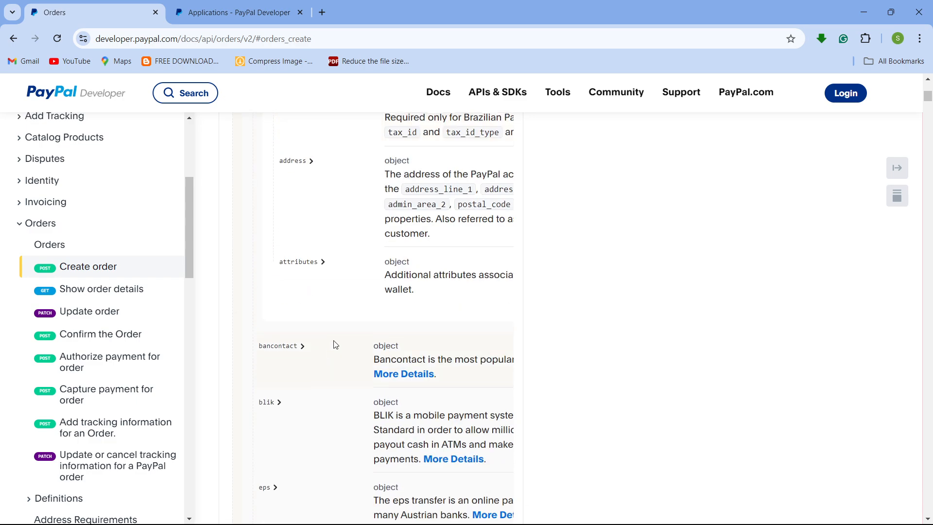
scroll(335, 345, "up", 5)
scroll(335, 345, "down", 8)
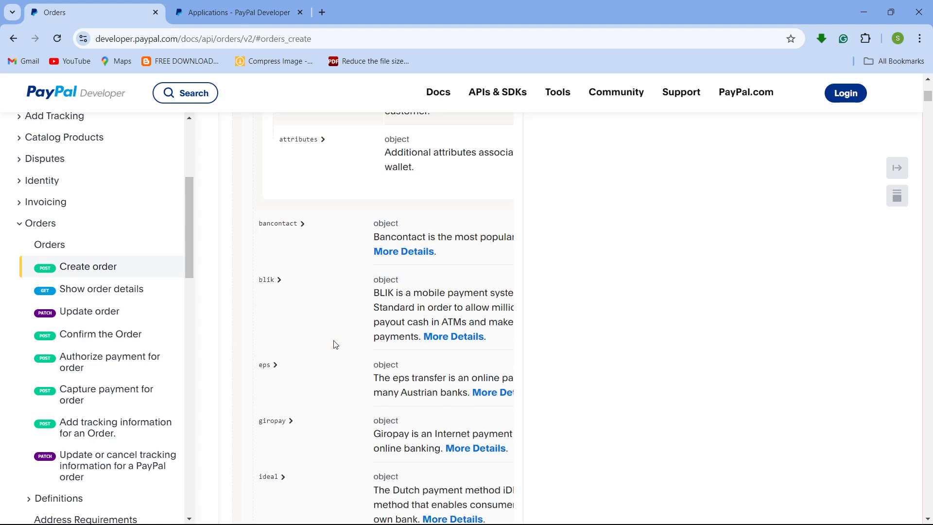
scroll(336, 344, "down", 5)
scroll(333, 345, "down", 4)
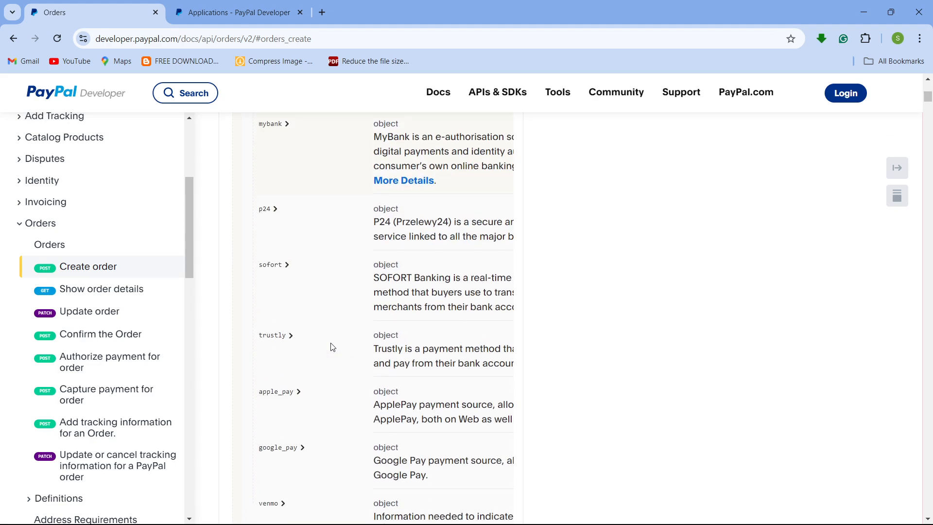
scroll(331, 348, "down", 3)
scroll(301, 382, "down", 5)
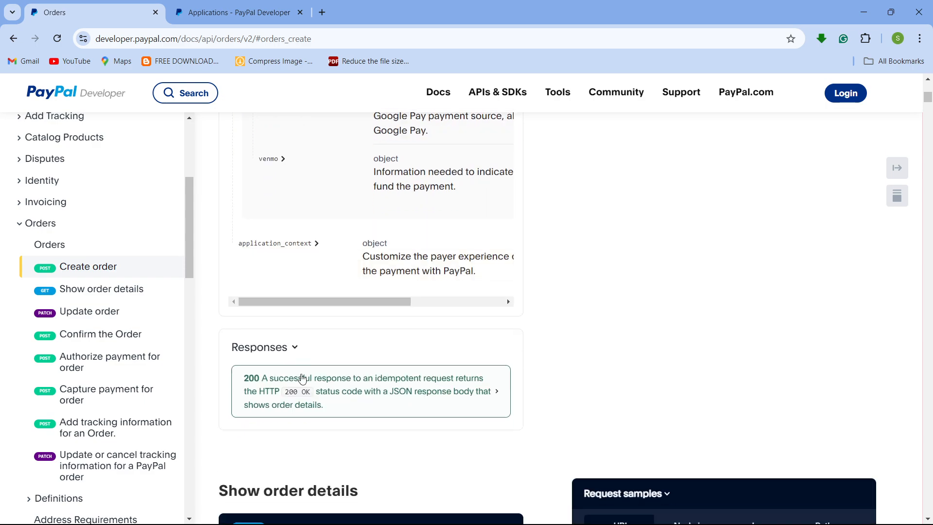
scroll(358, 354, "up", 18)
scroll(512, 349, "up", 15)
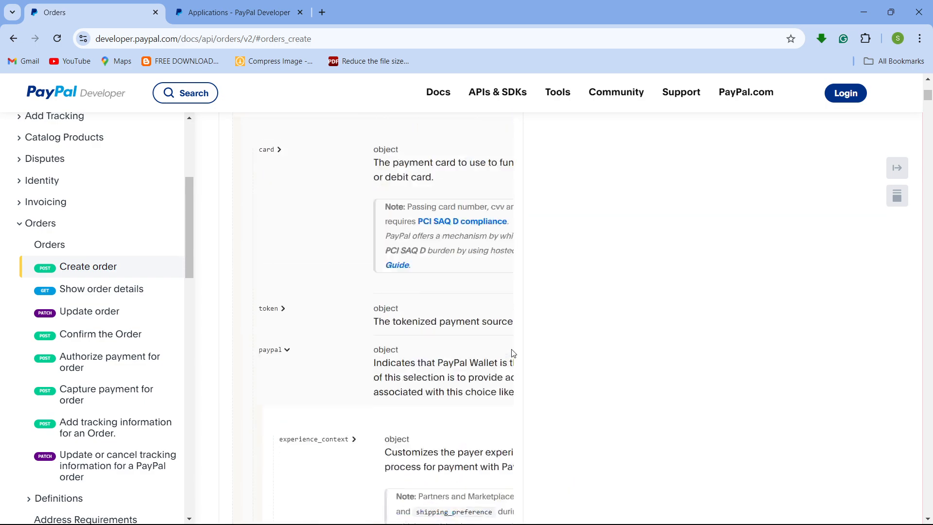
scroll(512, 349, "up", 15)
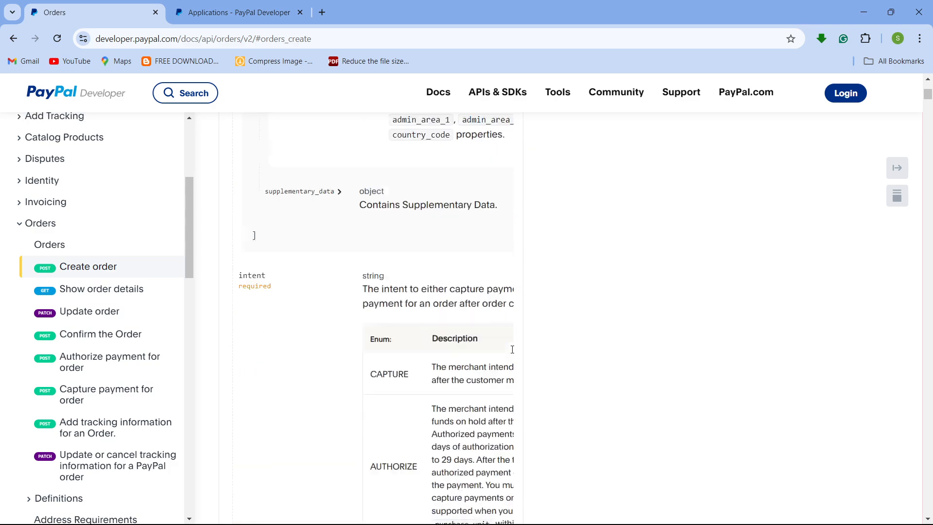
scroll(512, 349, "up", 20)
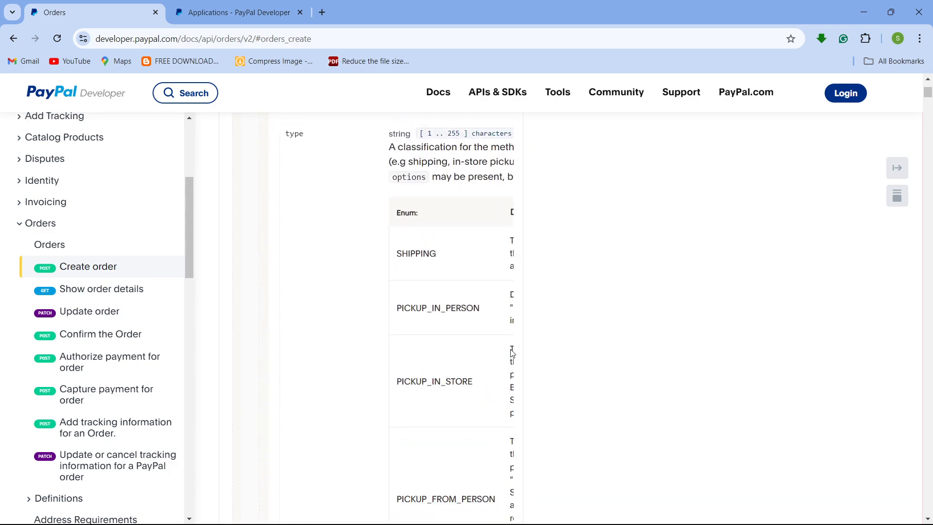
scroll(512, 352, "up", 10)
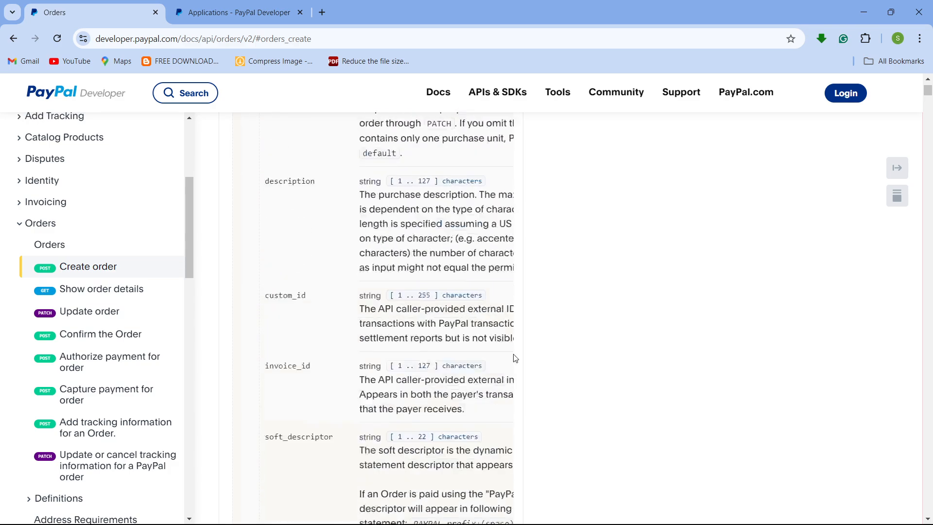
scroll(659, 385, "up", 8)
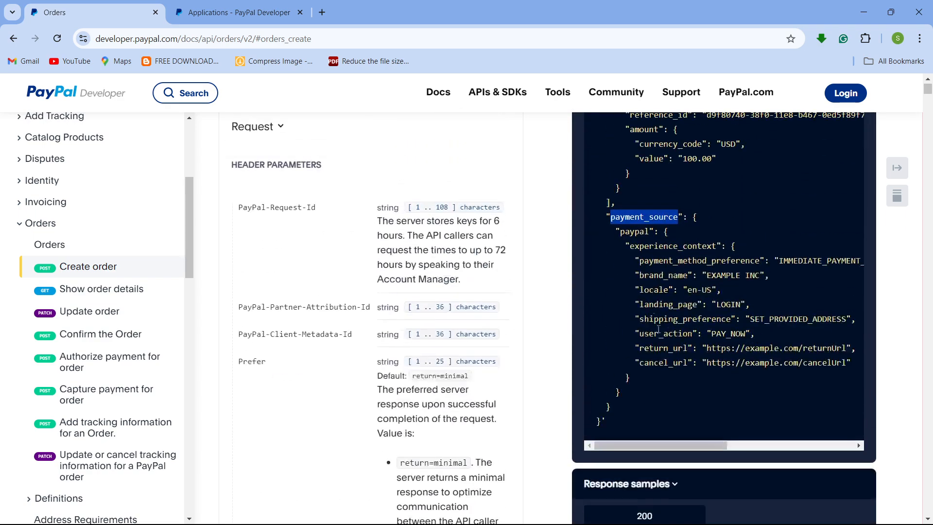
- Highlight the paypal and experience_context keys in the cURL sample and scroll back to the payment_source schema
left_click(635, 227)
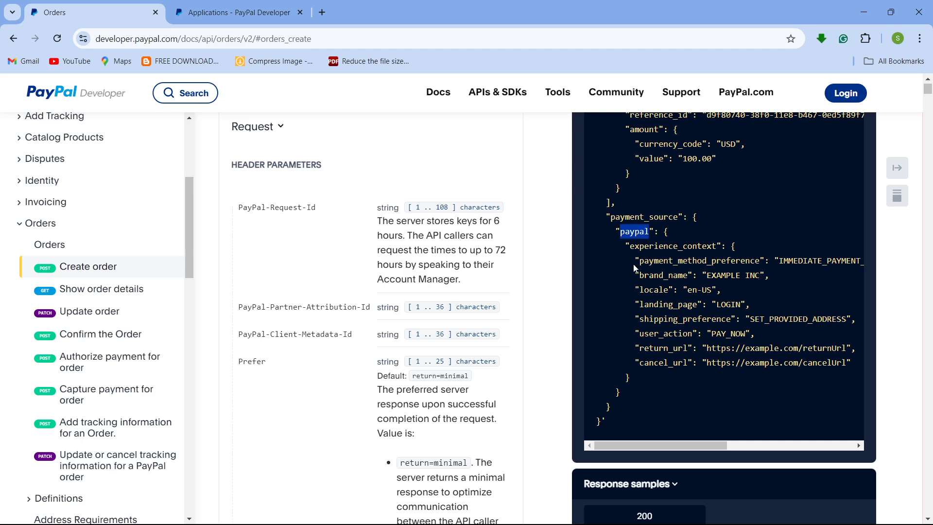
double_click(646, 248)
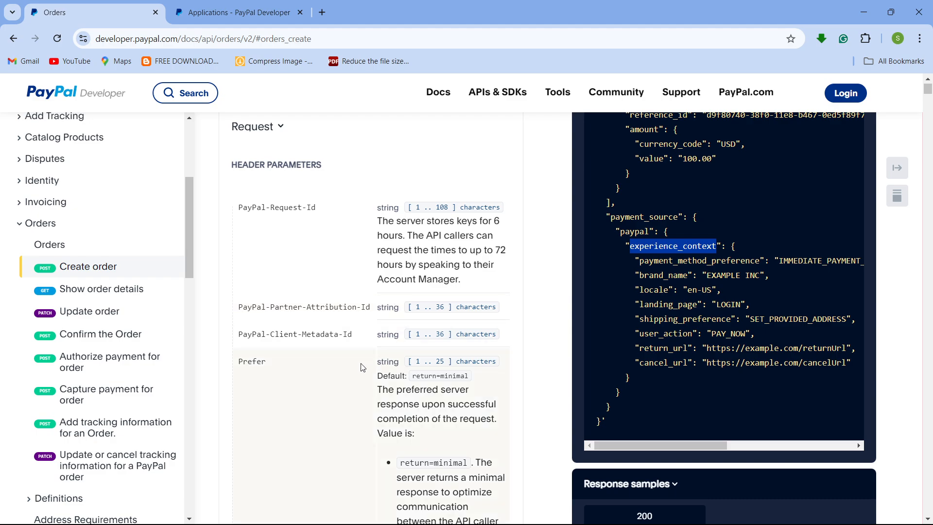
scroll(363, 368, "down", 20)
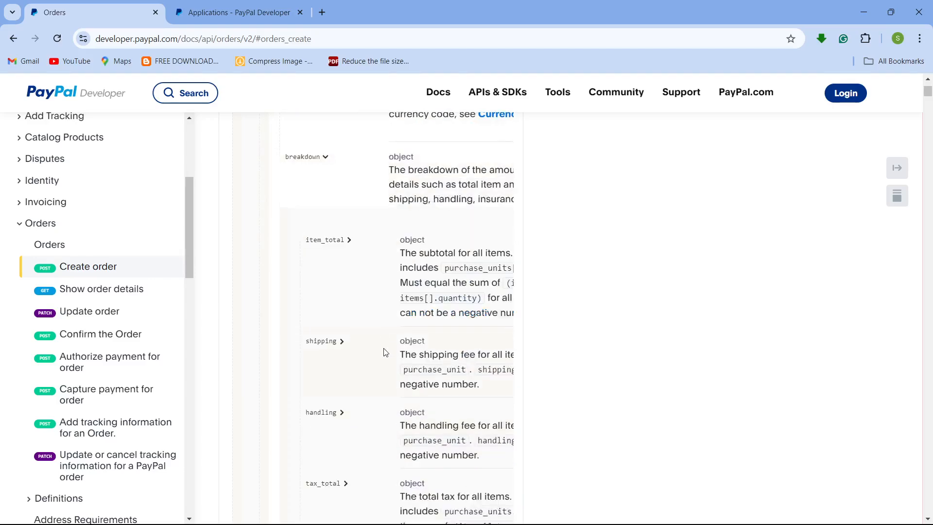
scroll(385, 352, "down", 20)
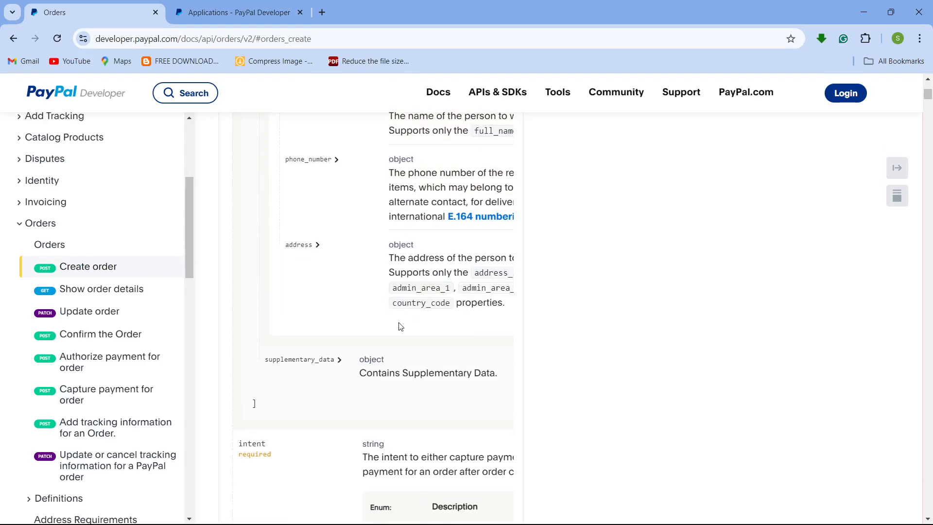
scroll(379, 345, "down", 10)
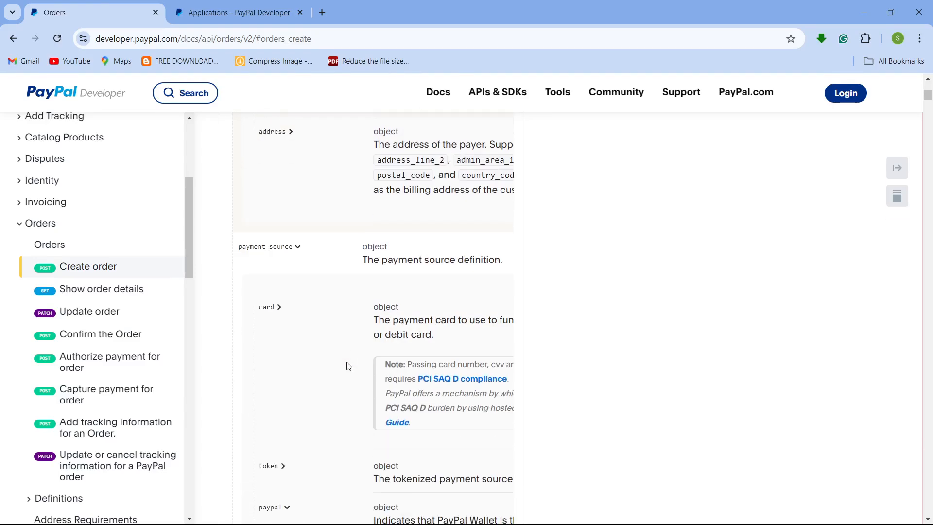
- Expand the experience_context entry in the Create order docs and review the shipping_preference enum values and descriptions
scroll(348, 366, "down", 1)
scroll(348, 366, "up", 1)
scroll(273, 297, "down", 4)
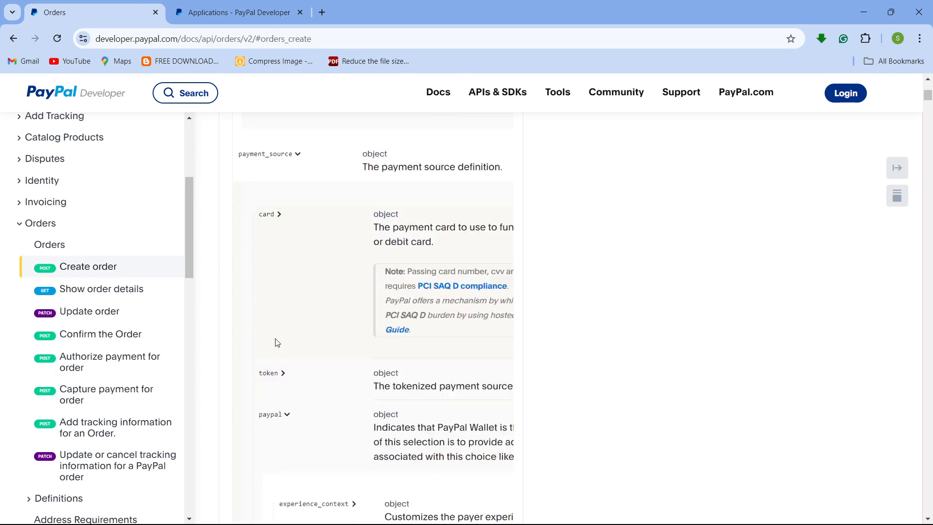
scroll(265, 307, "down", 4)
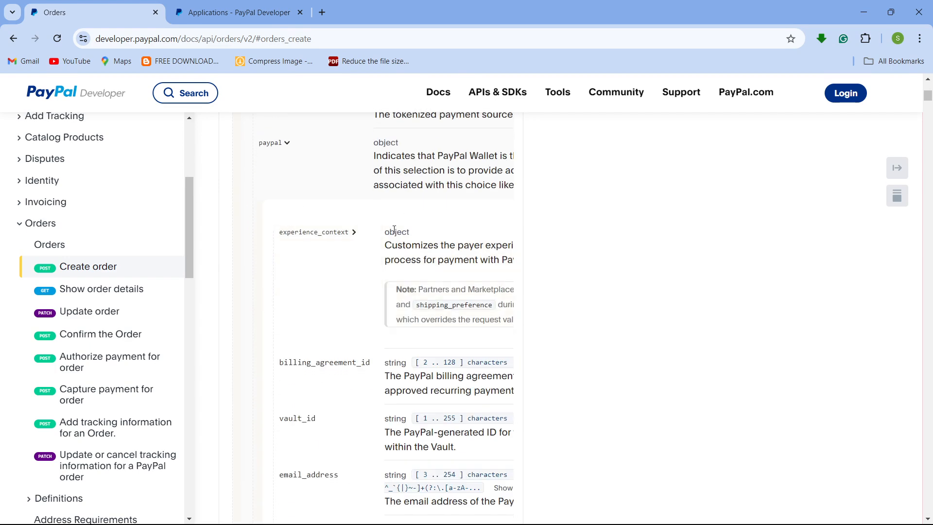
left_click(354, 232)
scroll(357, 236, "down", 3)
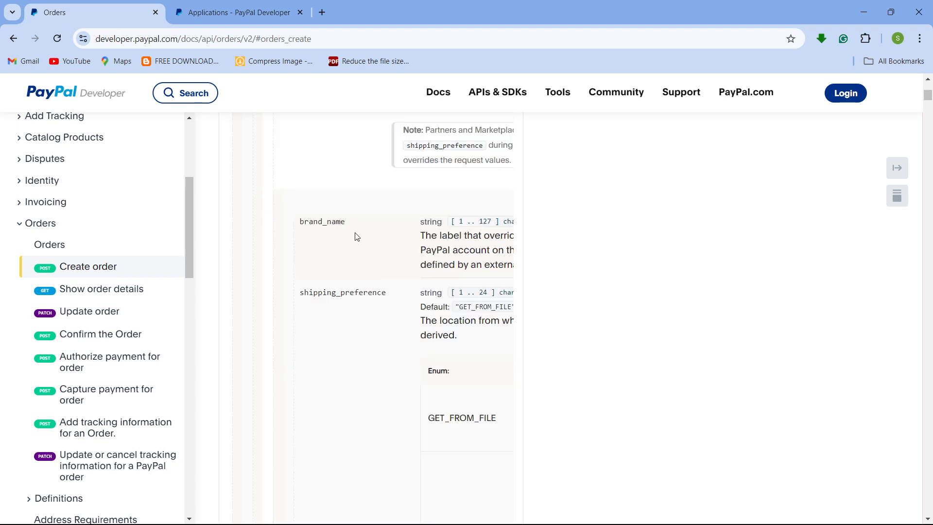
scroll(354, 241, "down", 3)
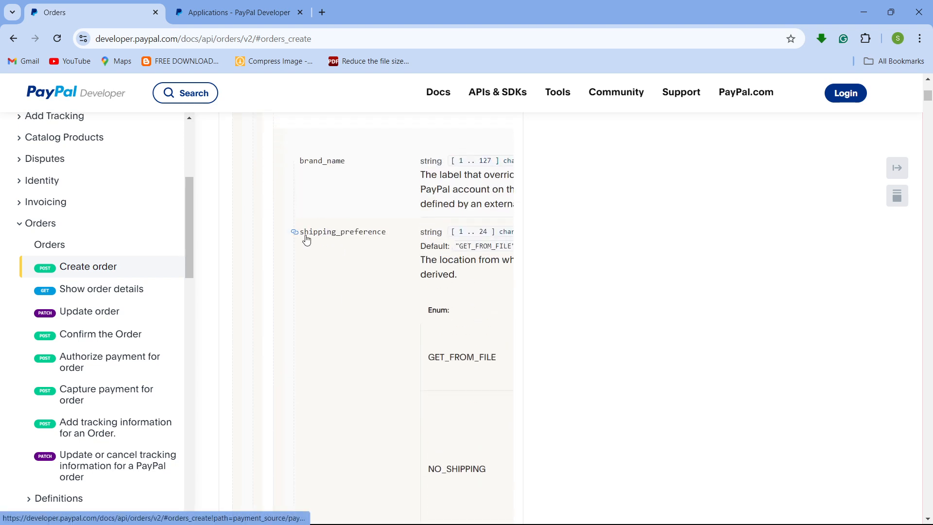
left_click_drag(304, 233, 373, 236)
left_click(373, 235)
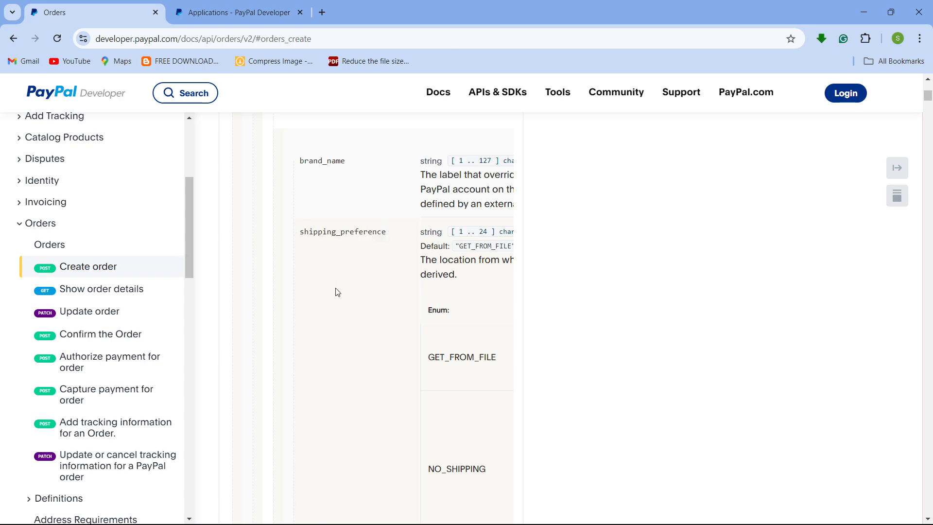
scroll(348, 298, "down", 5)
scroll(347, 298, "up", 3)
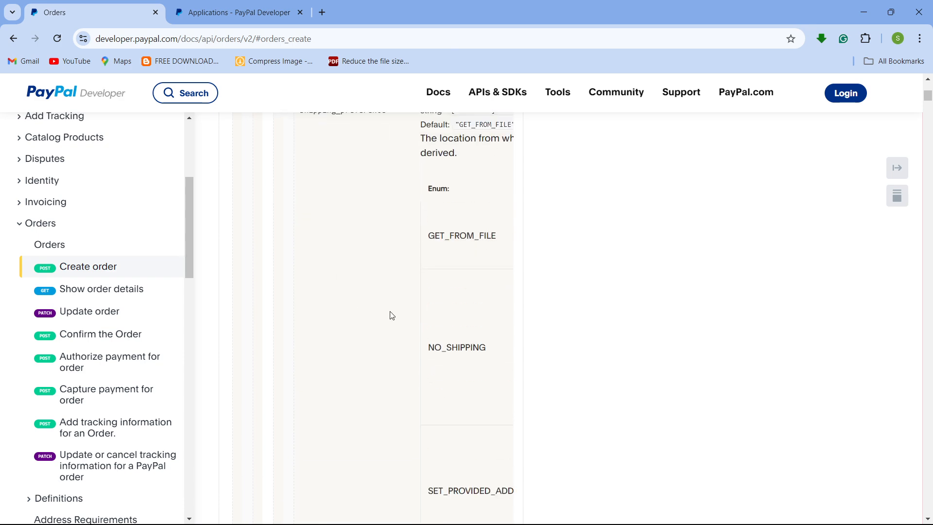
scroll(392, 315, "up", 5)
scroll(392, 315, "down", 1)
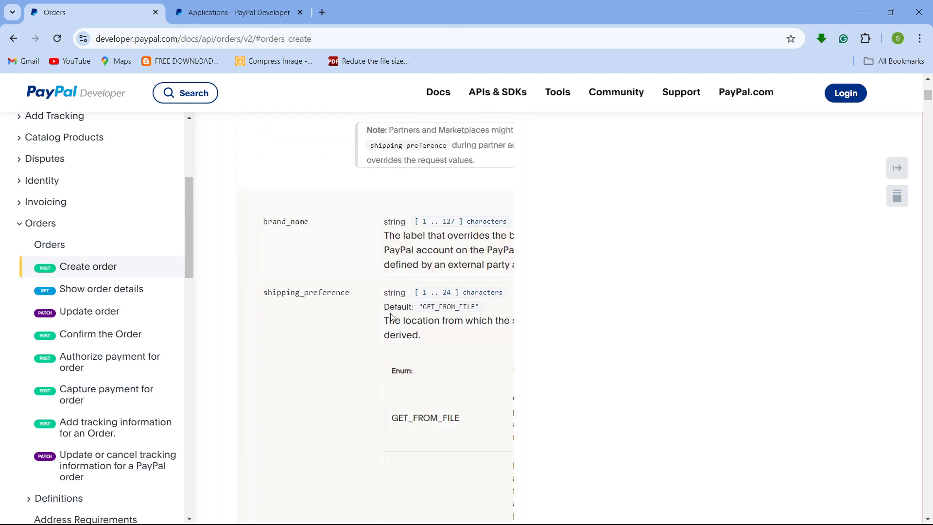
scroll(393, 316, "right", 3)
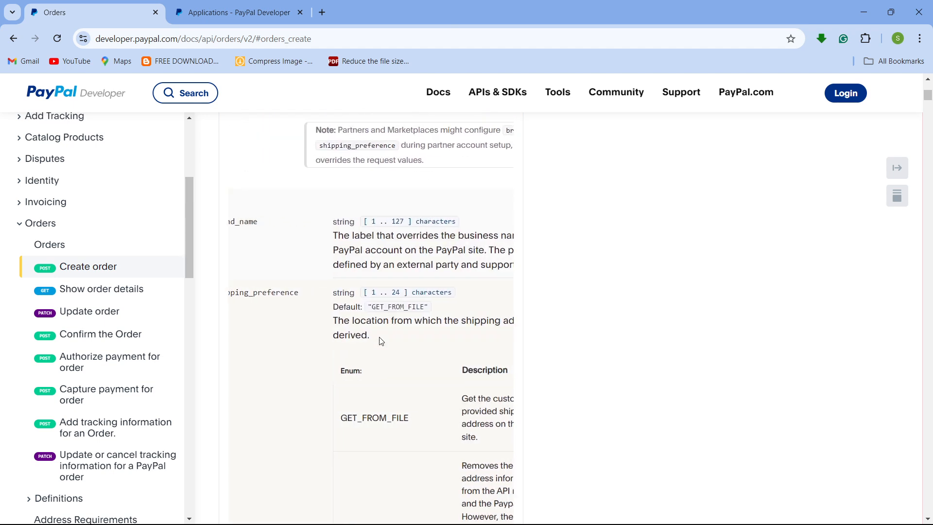
scroll(382, 340, "down", 1)
scroll(312, 269, "left", 1)
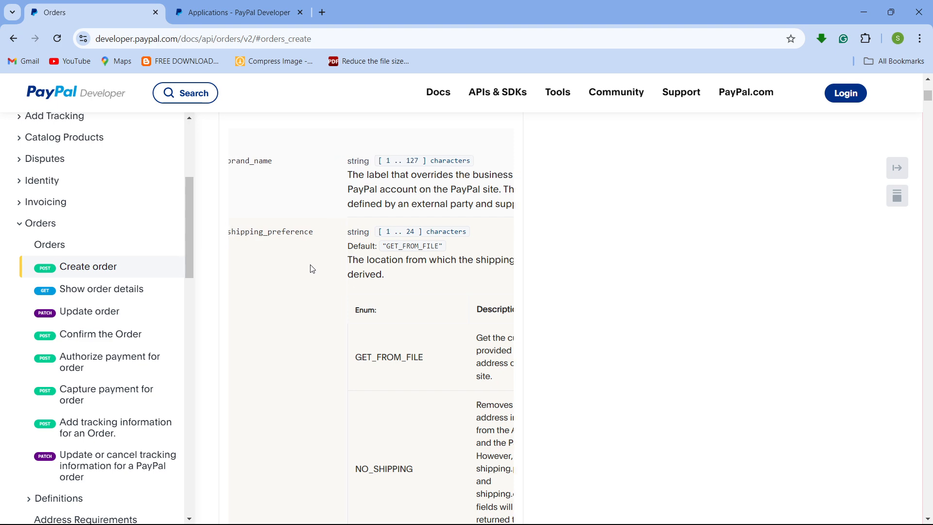
scroll(312, 268, "left", 1)
scroll(316, 272, "down", 1)
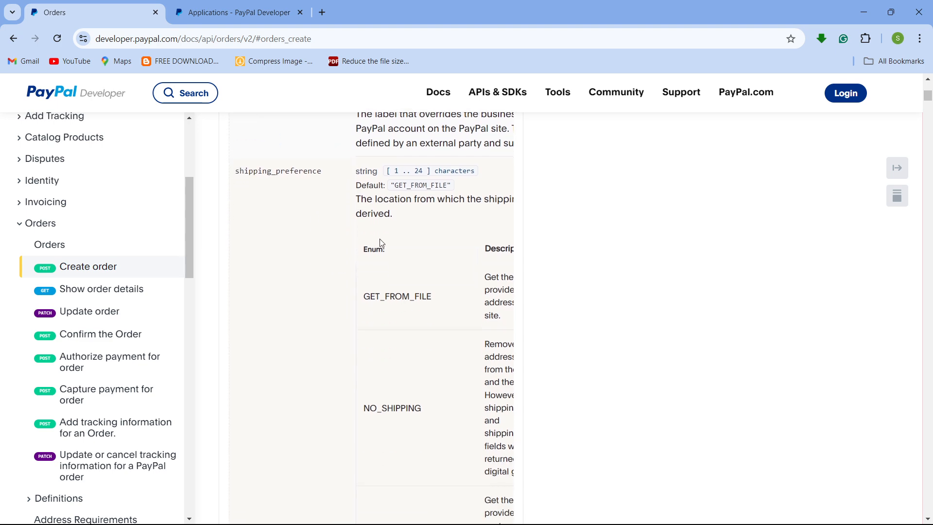
scroll(378, 274, "down", 2)
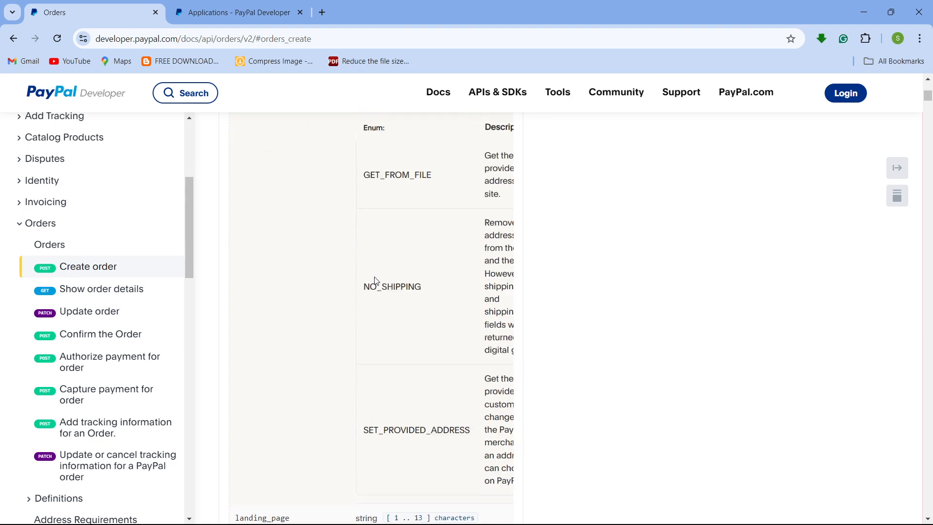
scroll(374, 281, "left", 3)
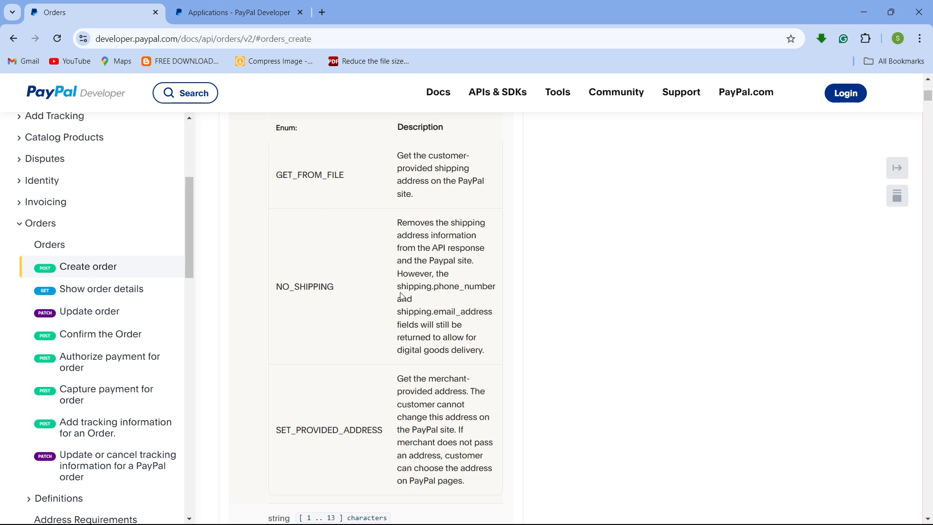
- Return to the Create order docs and copy the GET_FROM_FILE enum value of shipping_preference
left_click(864, 12)
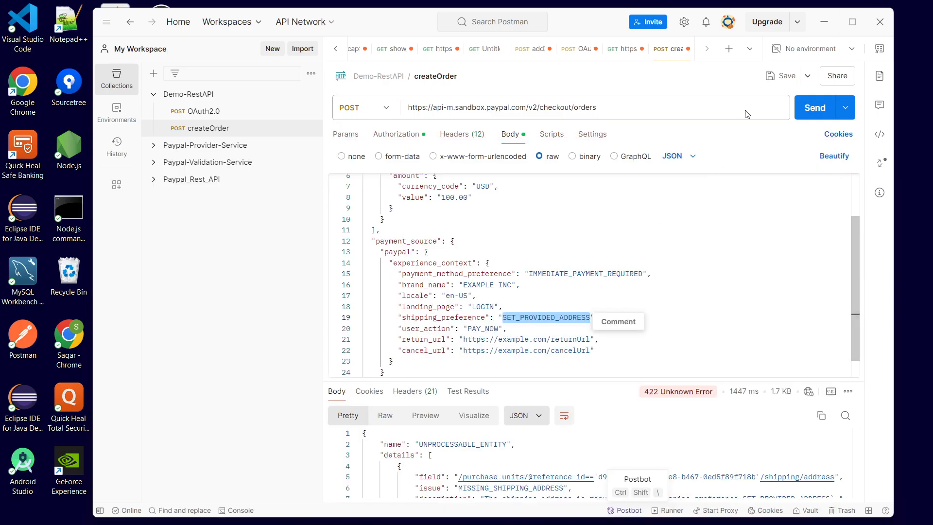
left_click(823, 22)
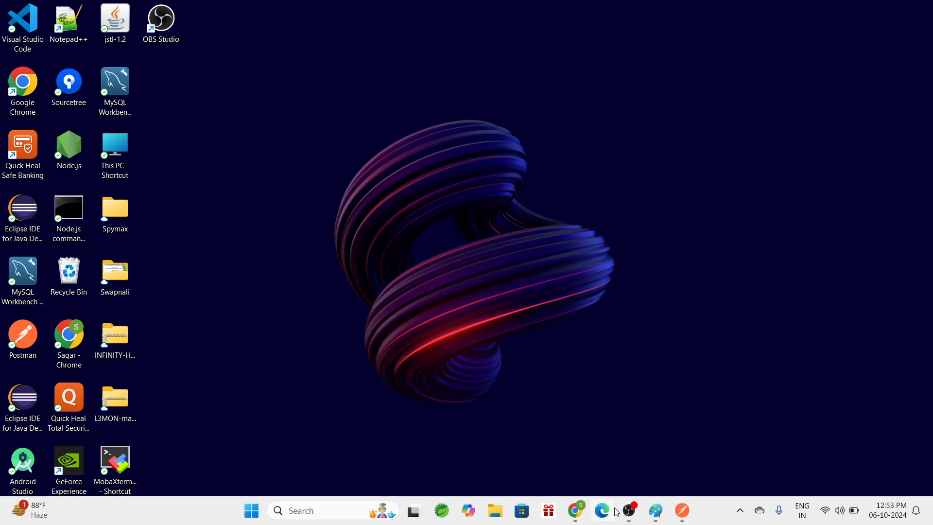
mouse_move(576, 511)
left_click(582, 473)
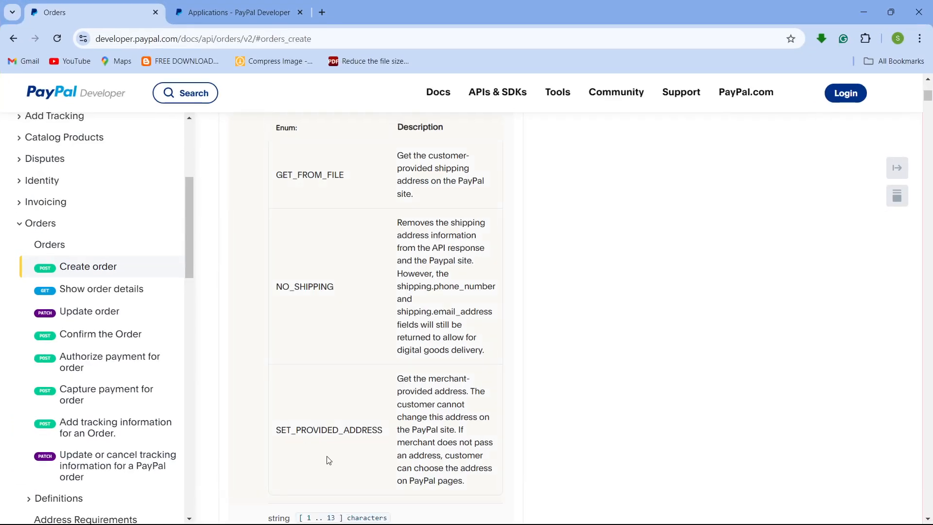
scroll(318, 409, "up", 2)
double_click(308, 296)
key("ctrl+c")
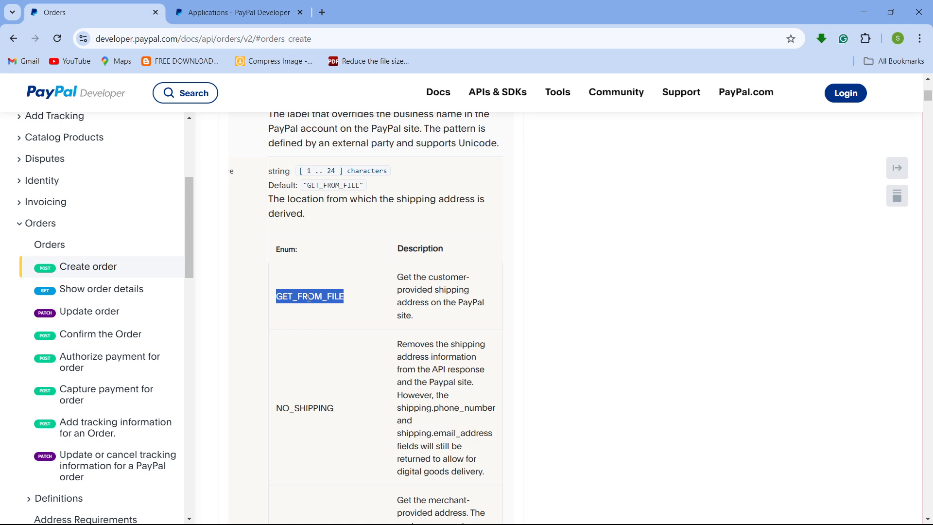
scroll(335, 320, "down", 2)
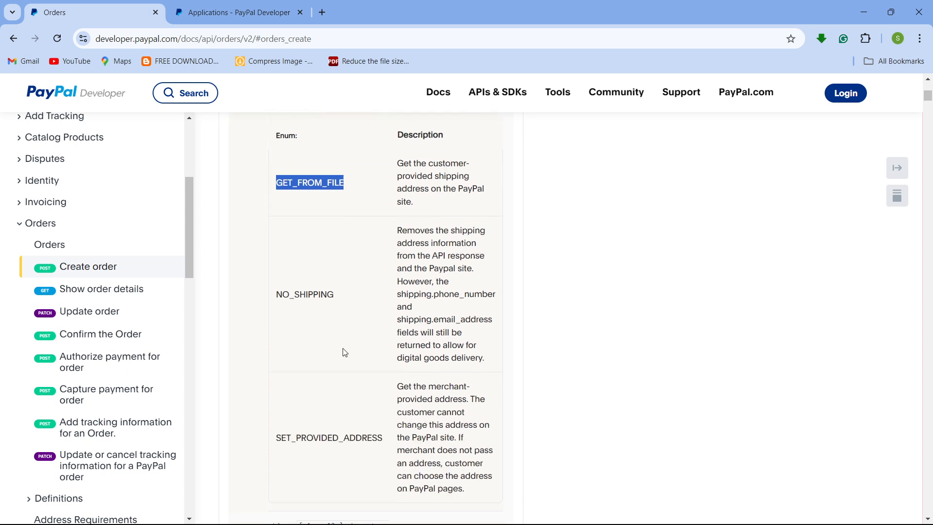
- Replace the shipping_preference value in the createOrder request body with GET_FROM_FILE
mouse_move(575, 511)
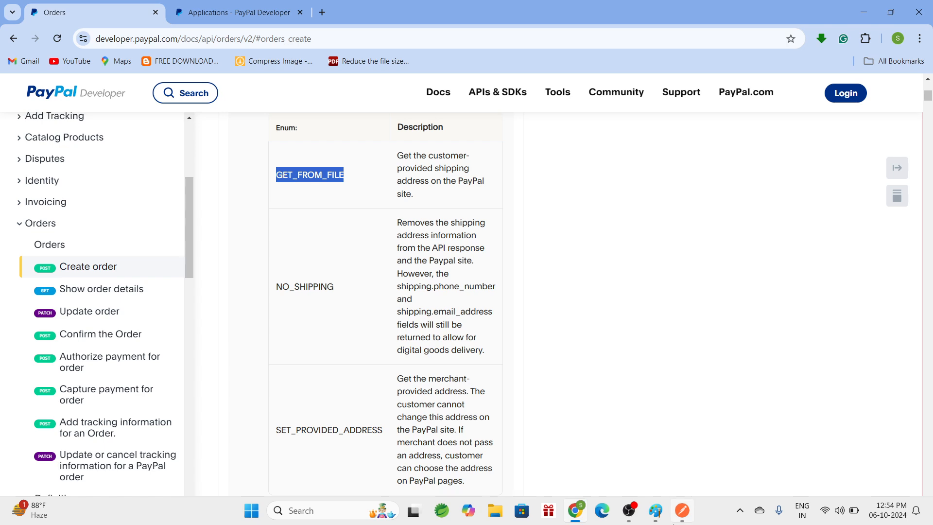
mouse_move(682, 510)
left_click(662, 455)
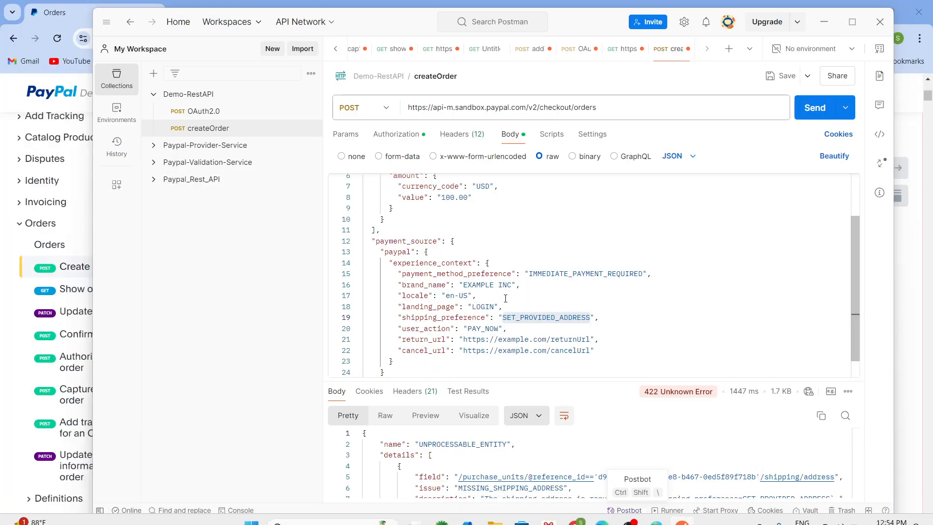
double_click(531, 319)
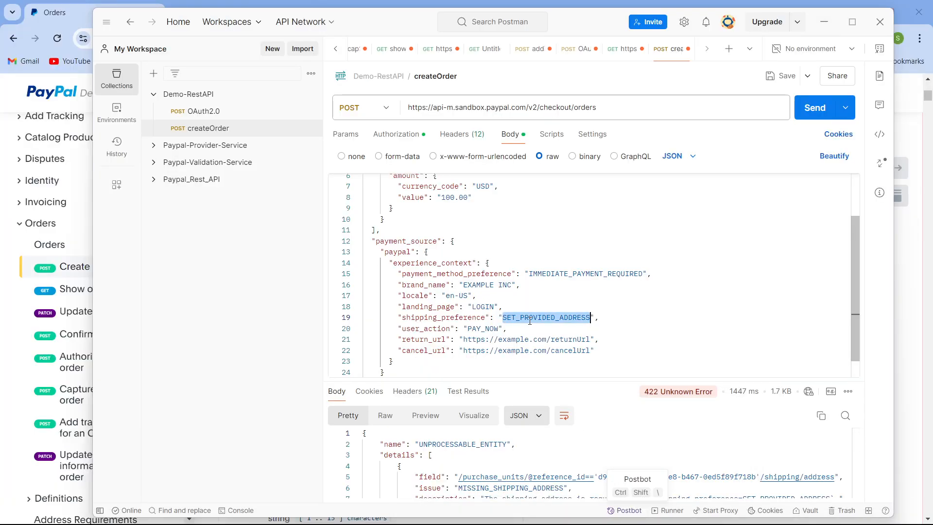
key("ctrl+v")
left_click(626, 311)
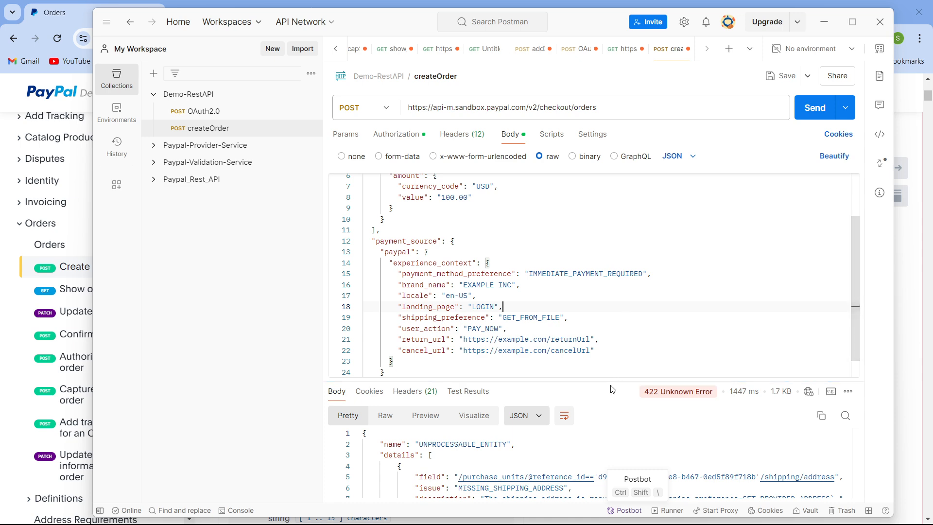
left_click_drag(611, 382, 546, 380)
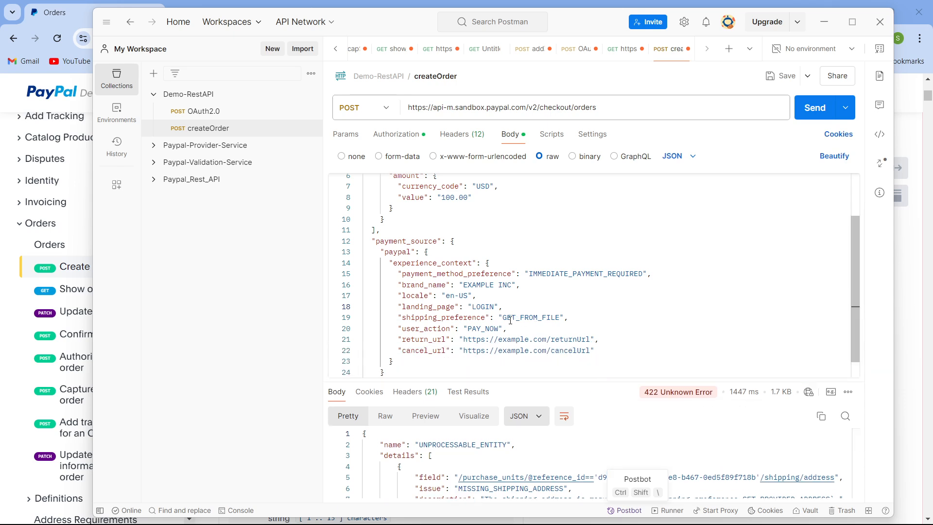
left_click(390, 317)
key("ctrl+slash")
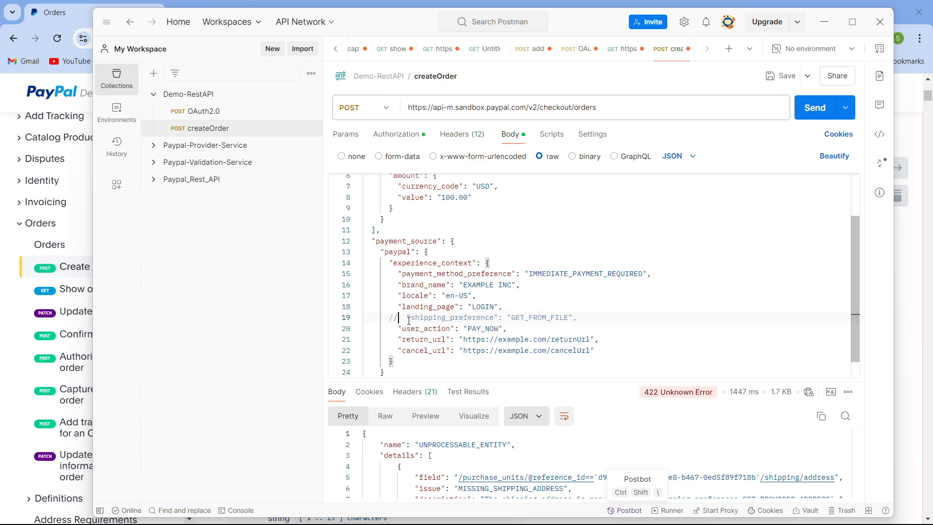
key("ctrl+slash")
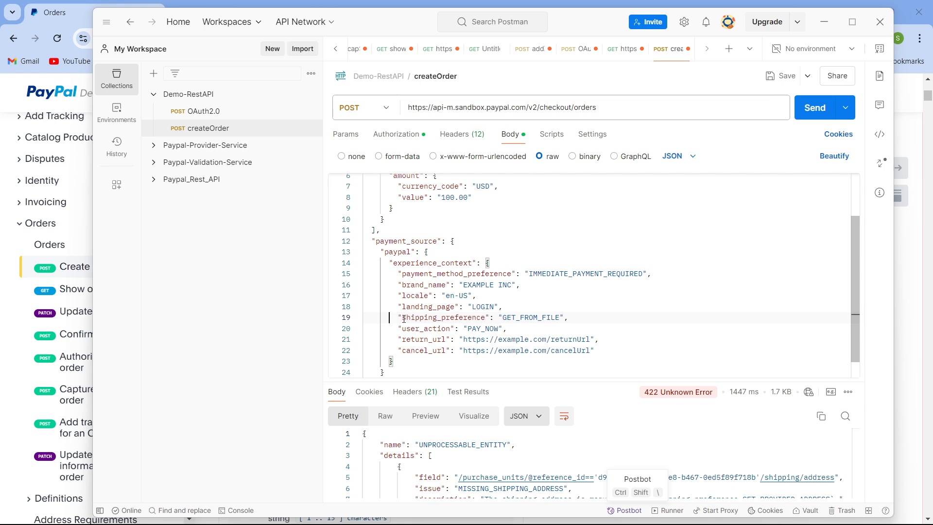
- Send the createOrder request again with the updated shipping_preference
left_click_drag(394, 318, 571, 318)
left_click(564, 305)
left_click_drag(559, 383, 612, 351)
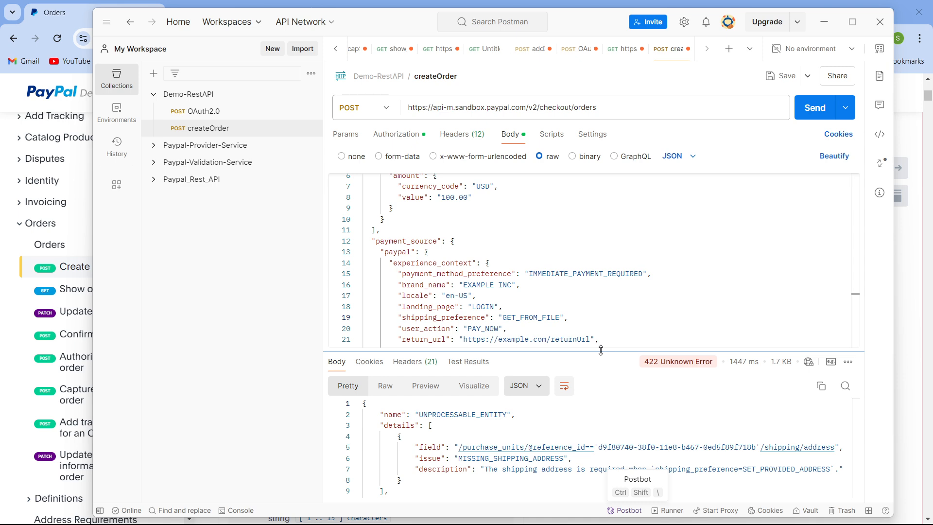
left_click_drag(601, 353, 593, 315)
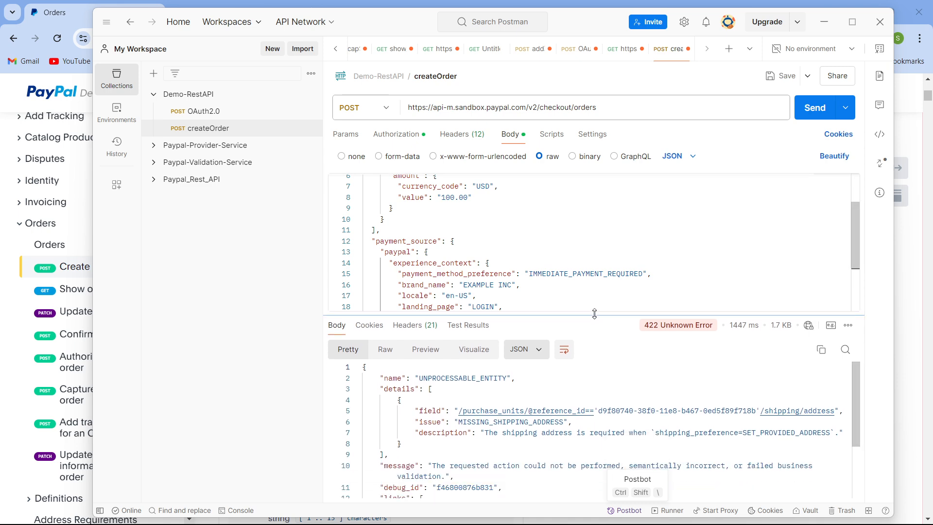
left_click(827, 113)
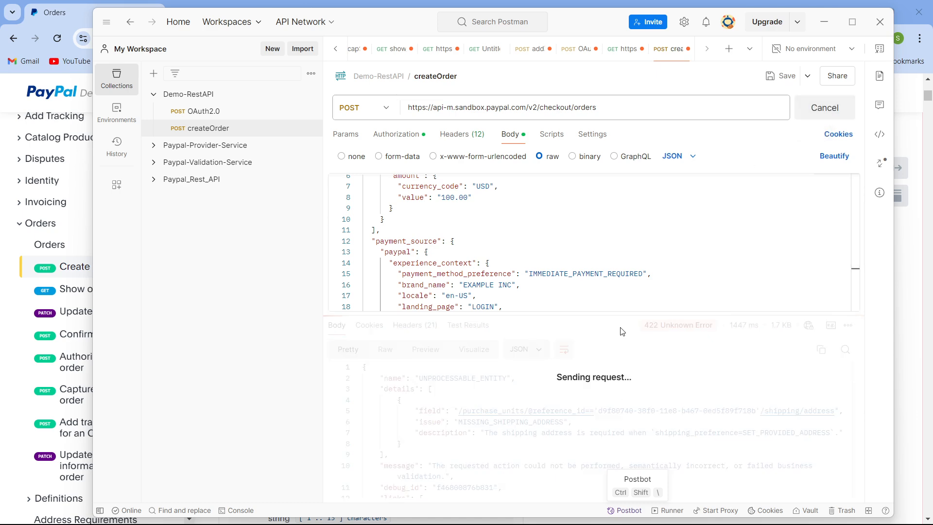
- Examine the order id, status and payment_source fields in the successful response
left_click_drag(622, 315, 621, 271)
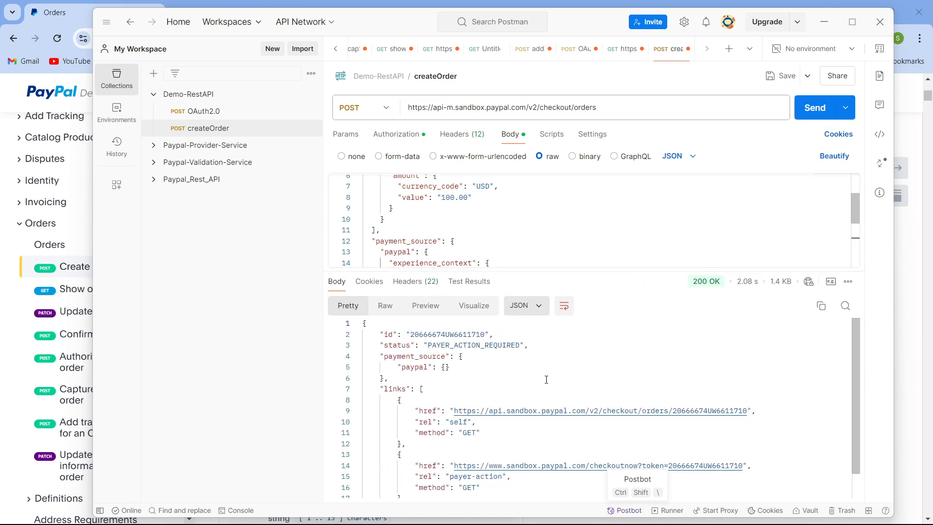
scroll(543, 405, "down", 1)
scroll(543, 405, "up", 1)
double_click(440, 333)
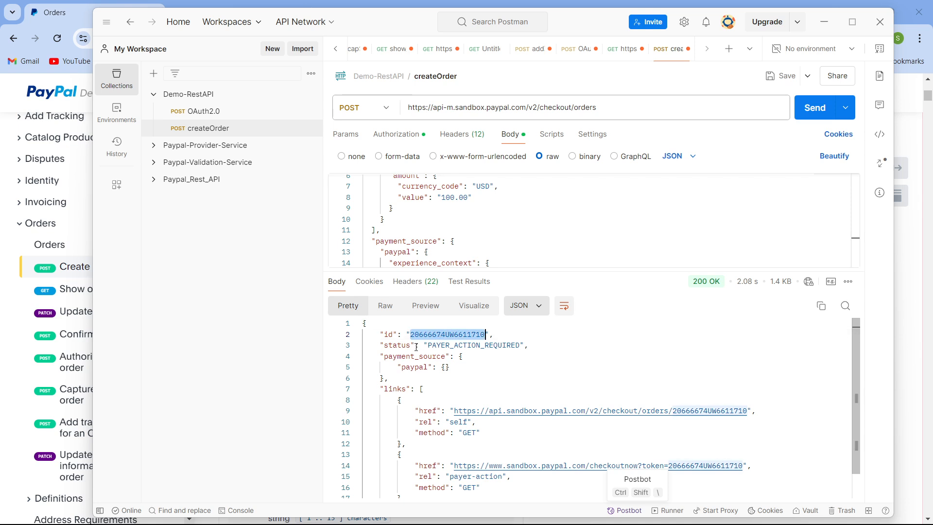
triple_click(461, 346)
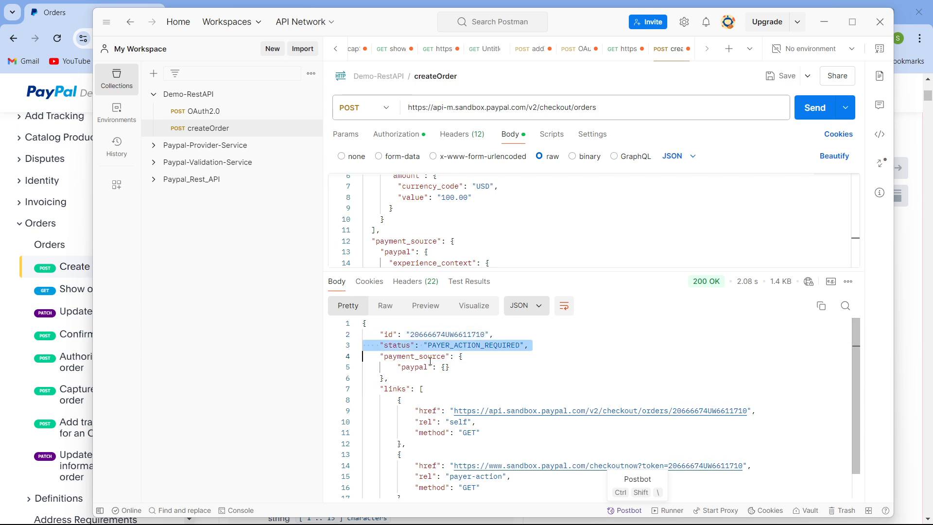
double_click(430, 360)
double_click(426, 368)
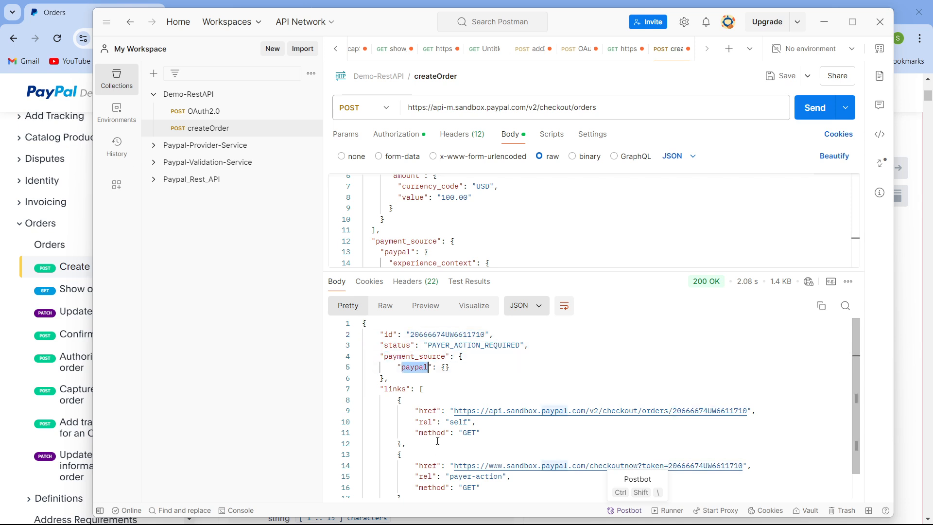
scroll(433, 418, "down", 1)
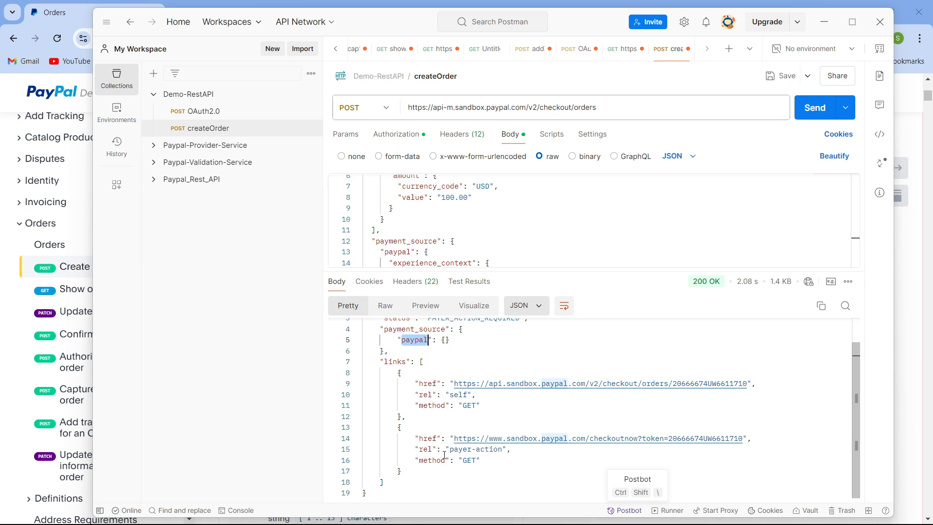
scroll(445, 455, "up", 1)
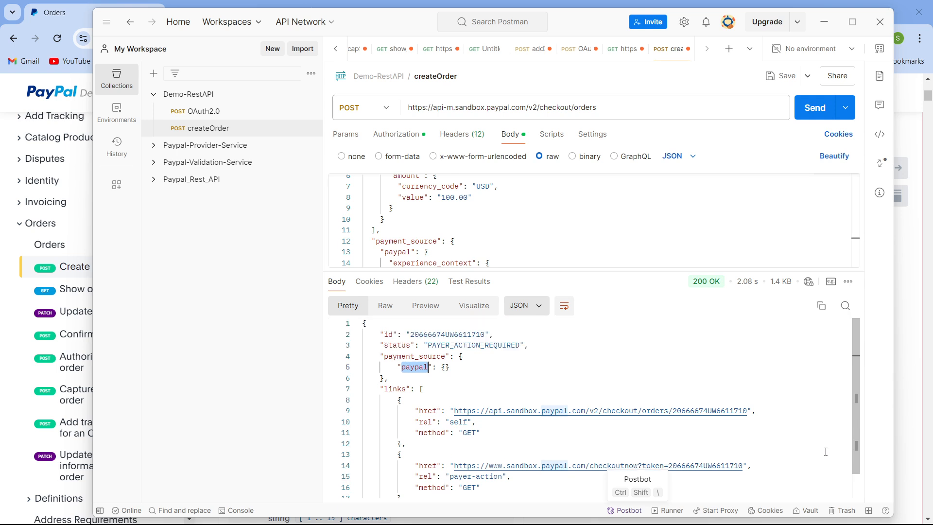
- Select the payer-action checkout URL in the response links
left_click(458, 452)
scroll(457, 451, "down", 1)
left_click(438, 438)
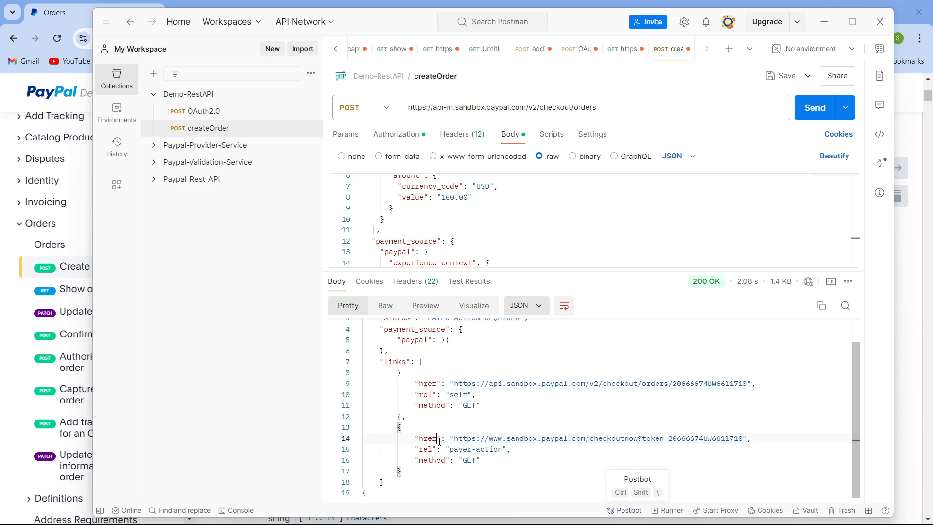
left_click(455, 438)
left_click_drag(455, 438, 745, 435)
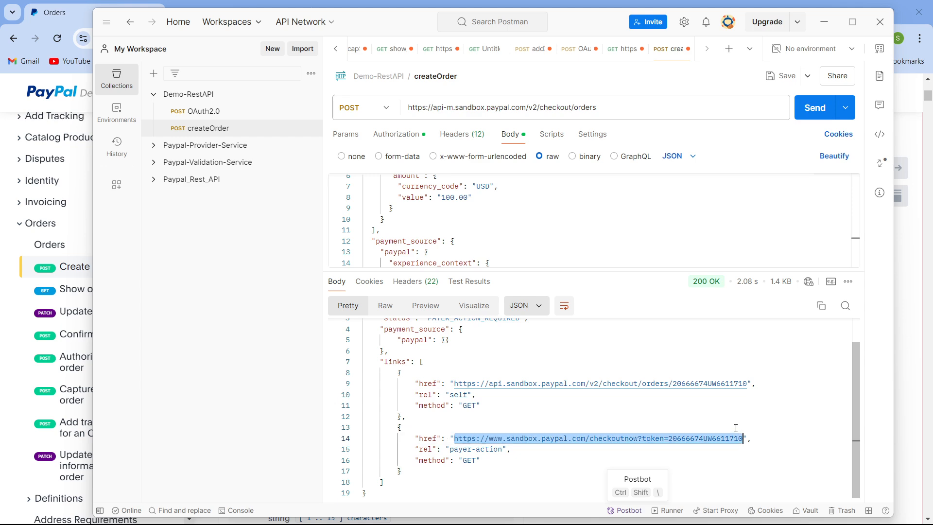
- Copy the payer-action checkout URL and open it in a new browser tab
key("ctrl+c")
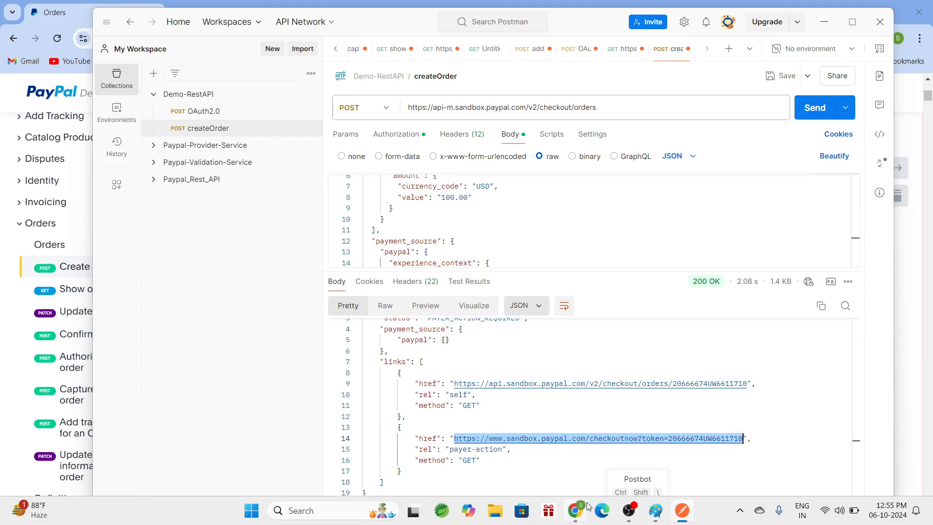
left_click(586, 509)
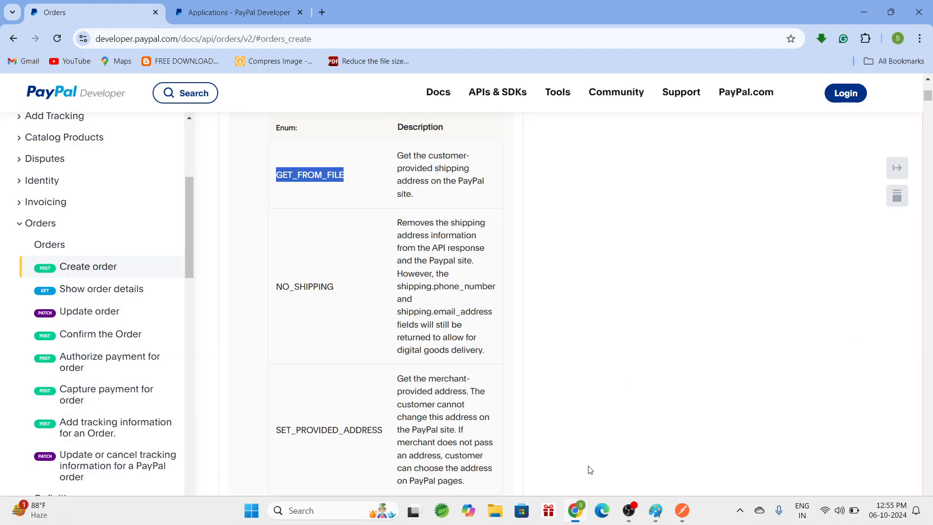
left_click(323, 13)
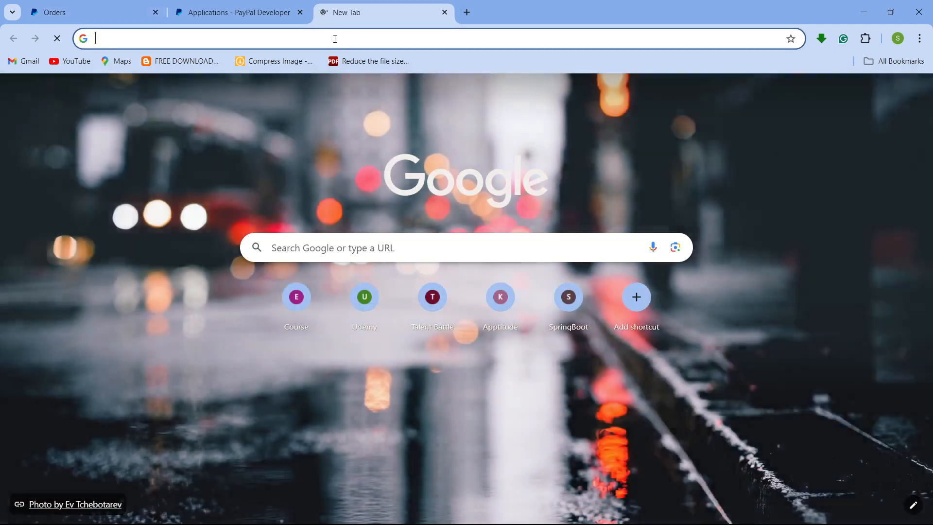
key("ctrl+v")
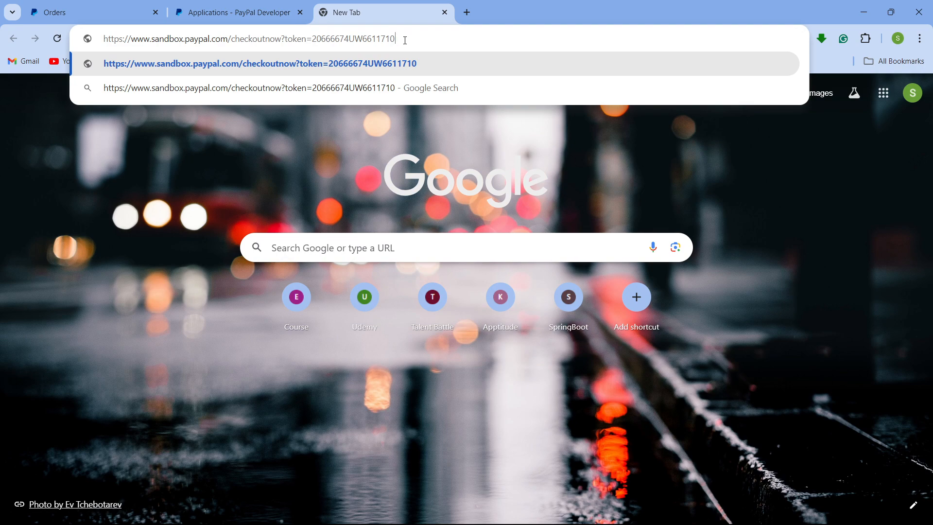
key("Return")
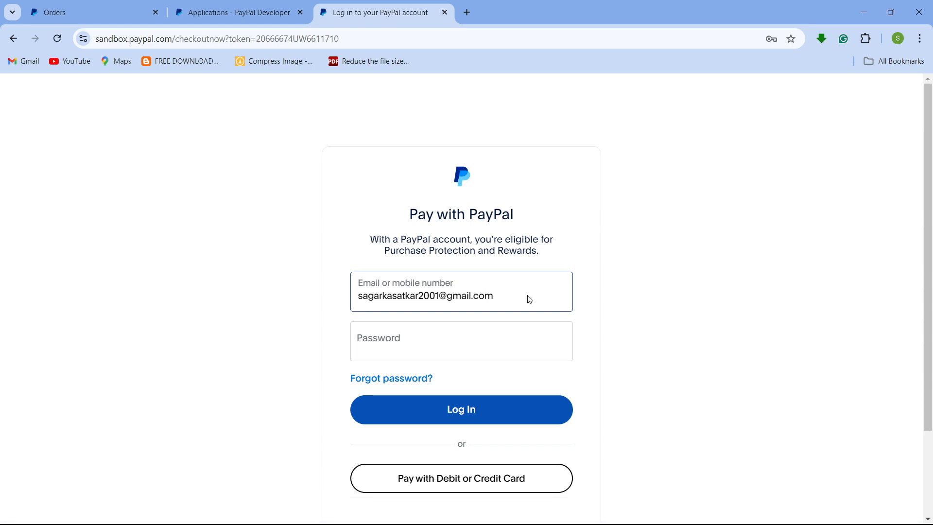
- Open the personal sandbox test account in the developer dashboard's sandbox accounts and copy its email
left_click(528, 297)
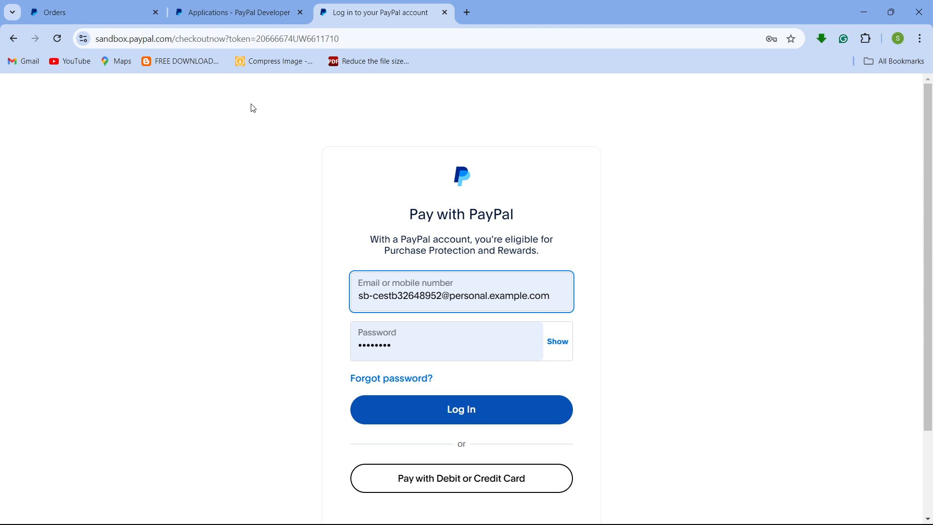
left_click(220, 11)
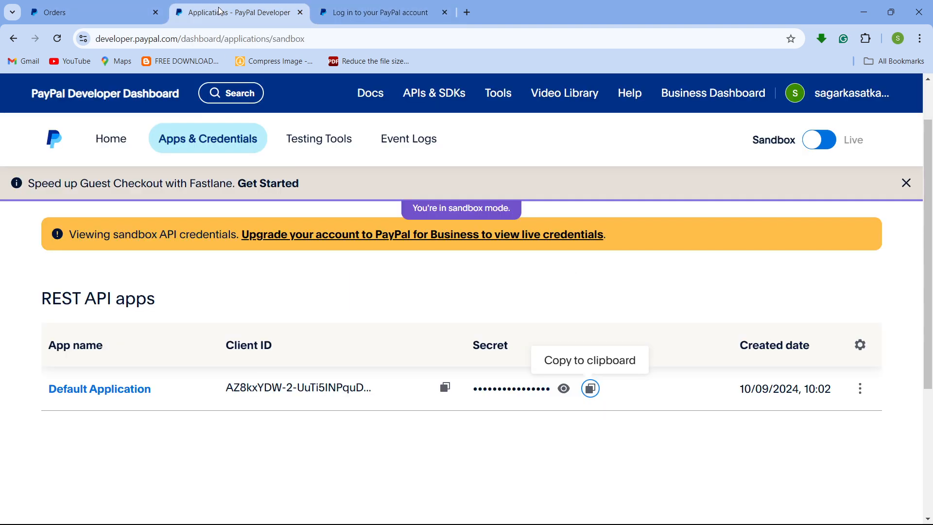
mouse_move(311, 145)
left_click(330, 176)
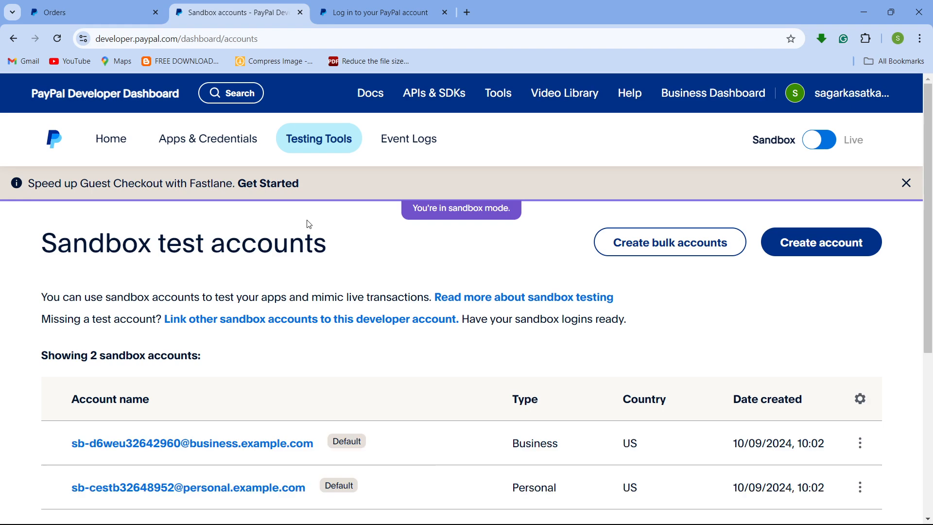
scroll(314, 287, "down", 3)
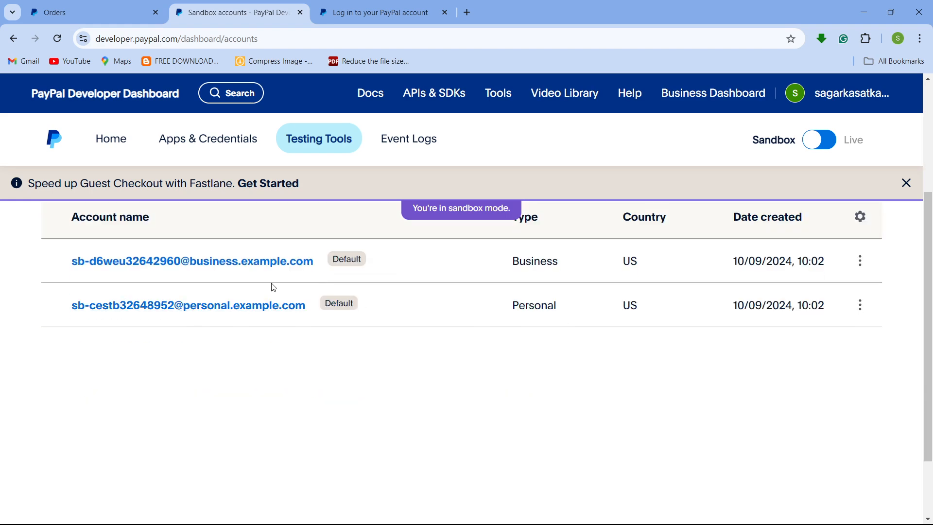
left_click(258, 307)
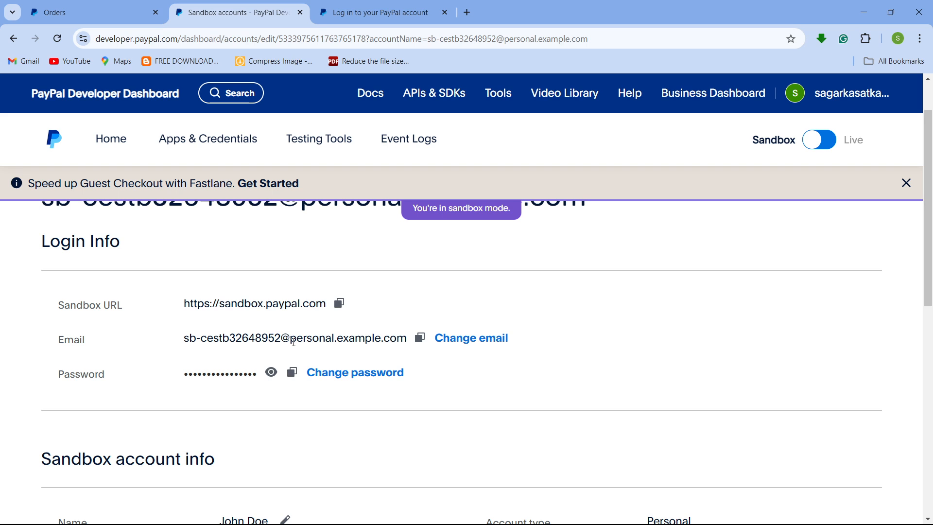
left_click(423, 339)
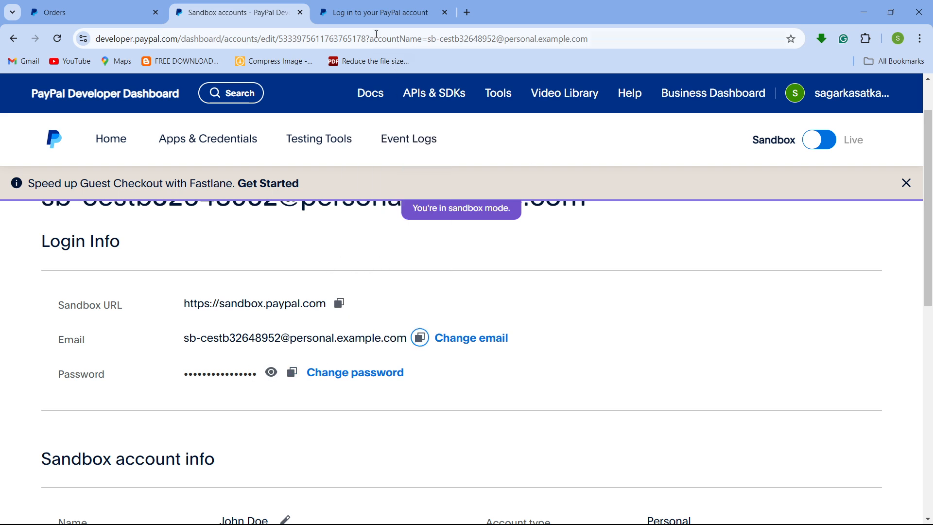
- Copy the personal sandbox account's password from its login info
left_click(379, 15)
left_click(476, 295)
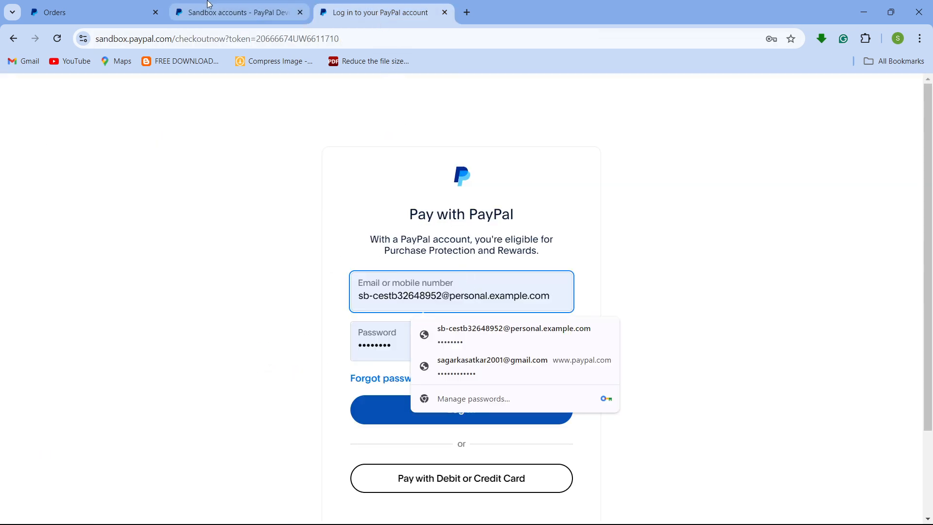
left_click(229, 12)
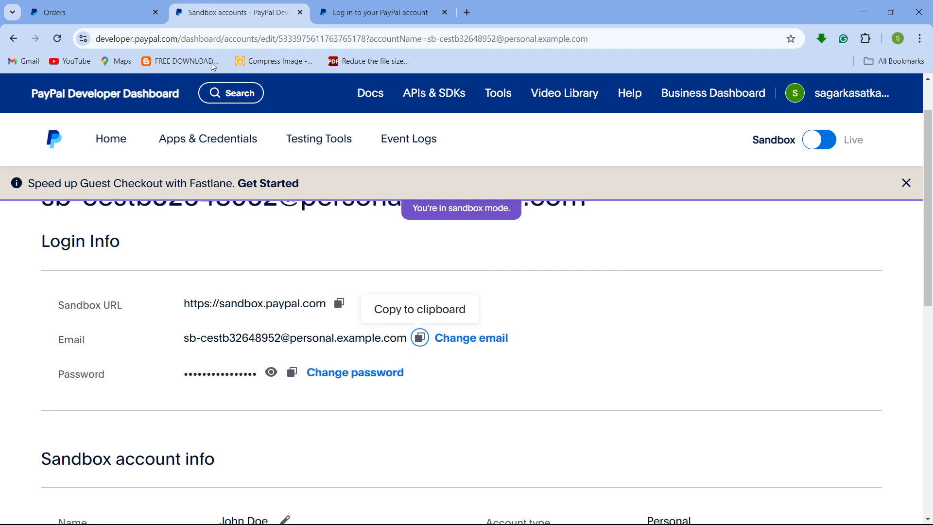
left_click(293, 380)
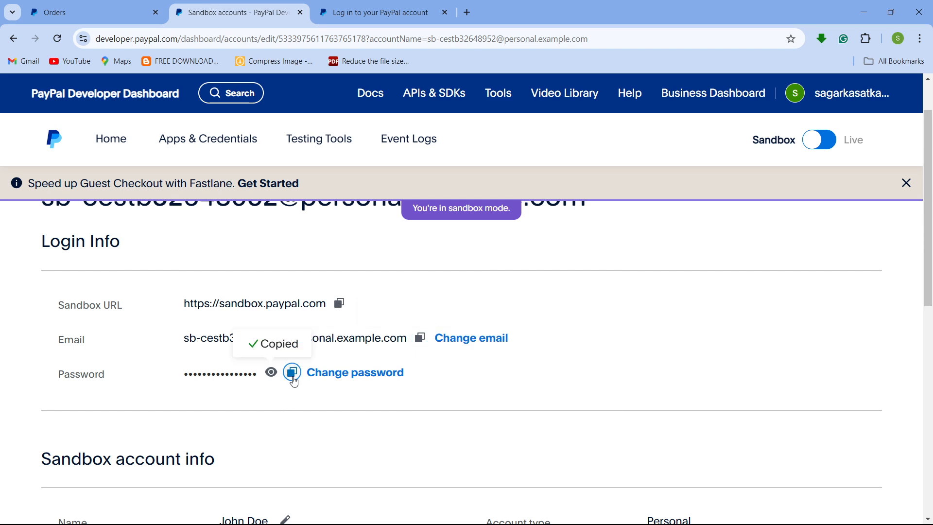
- Log in to the PayPal checkout with the personal sandbox account's email and password
left_click(379, 12)
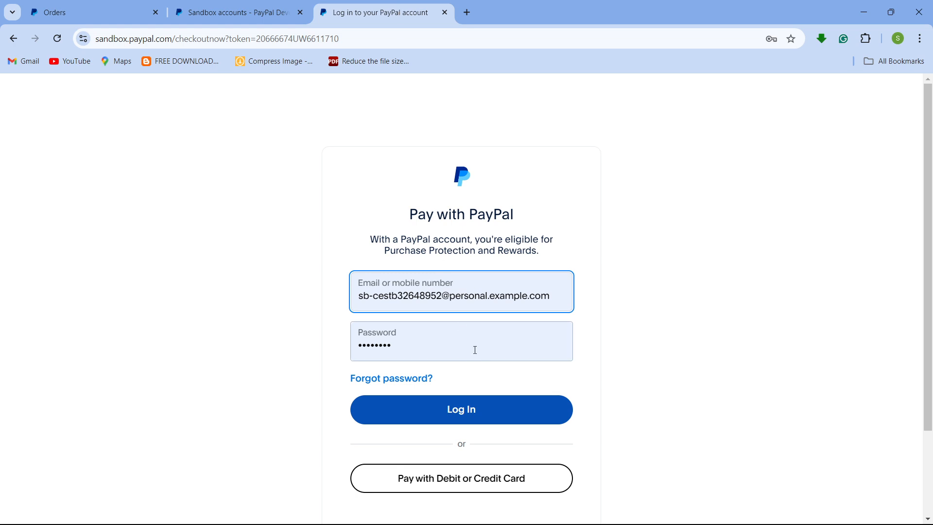
left_click(489, 354)
left_click(451, 345)
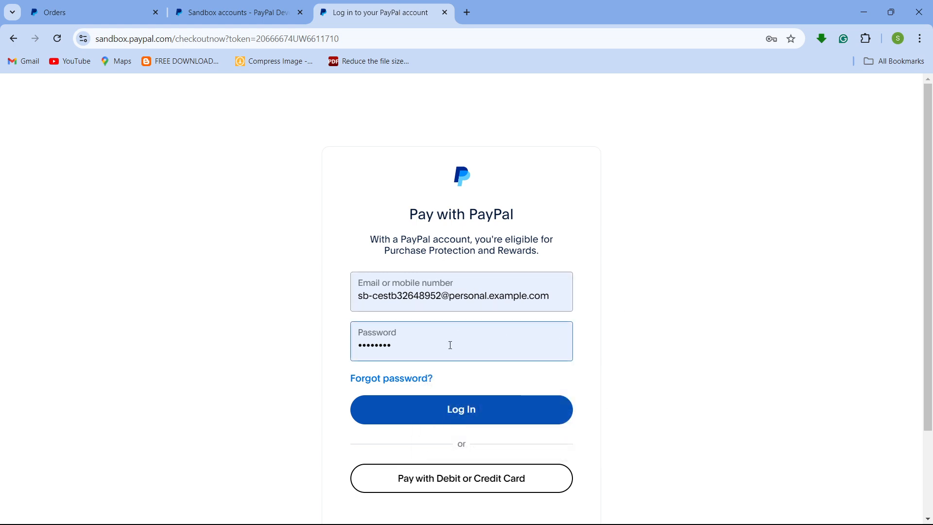
left_click(480, 407)
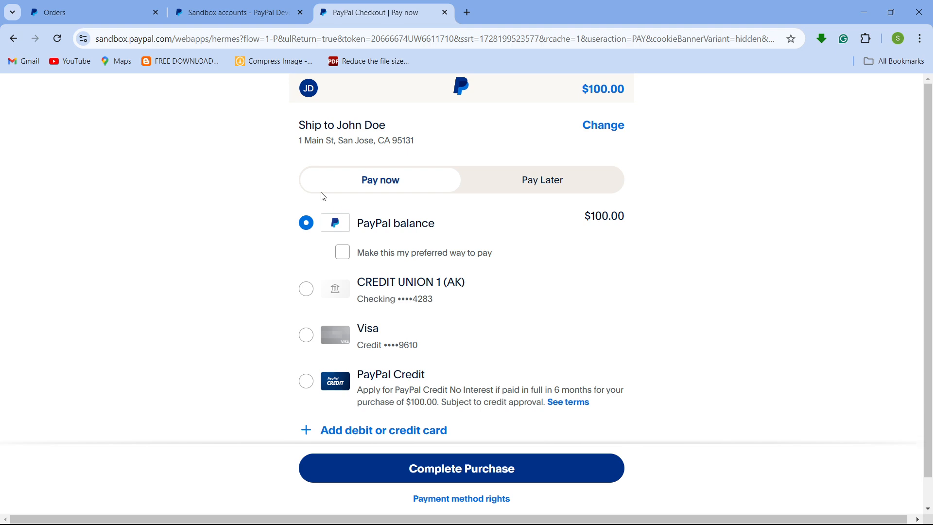
- Review the shipping address and complete the $100.00 purchase using PayPal balance
double_click(351, 123)
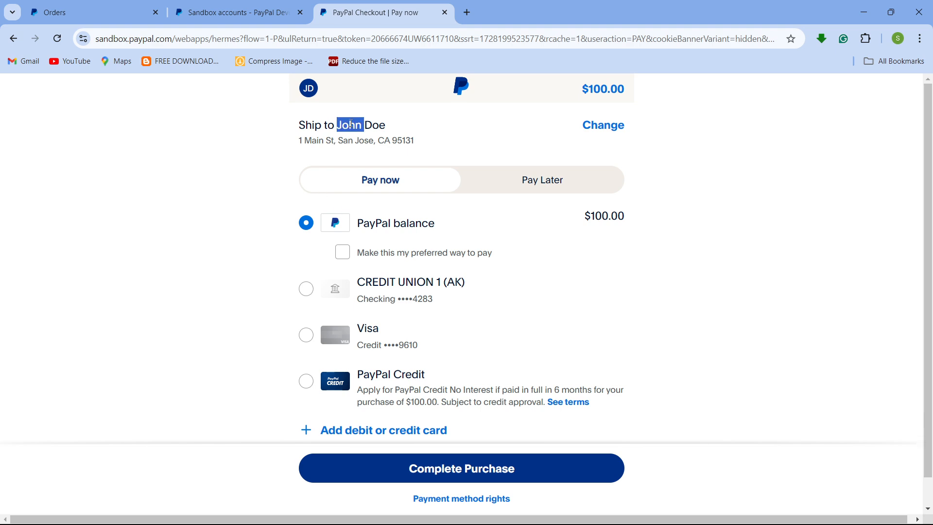
left_click(460, 143)
scroll(506, 435, "down", 1)
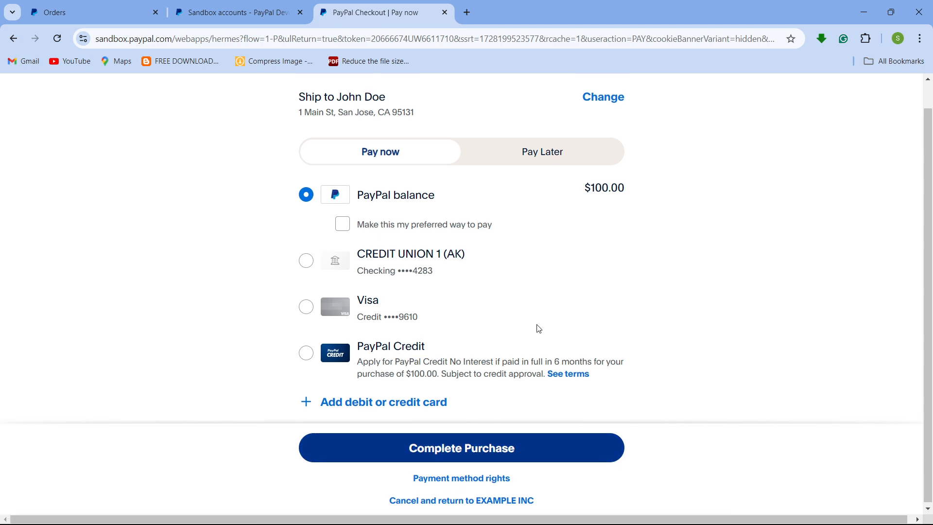
scroll(534, 336, "up", 1)
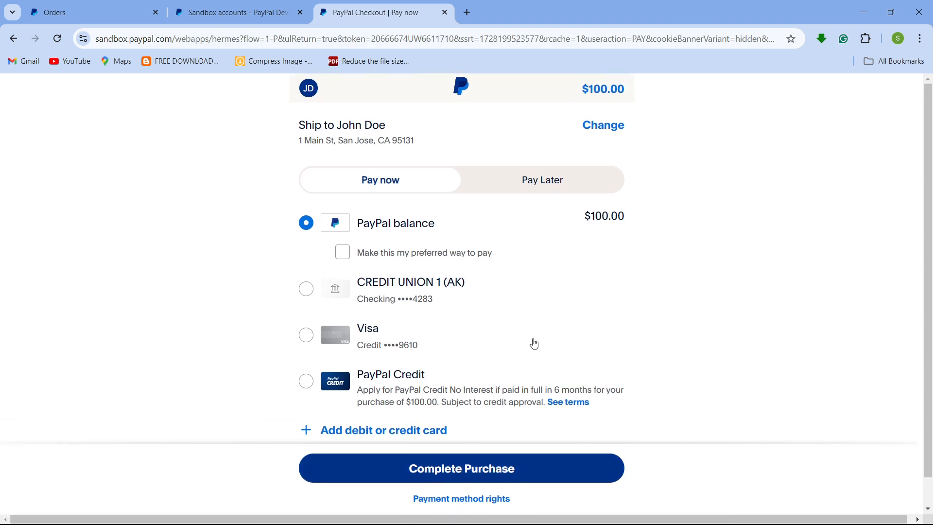
left_click(462, 478)
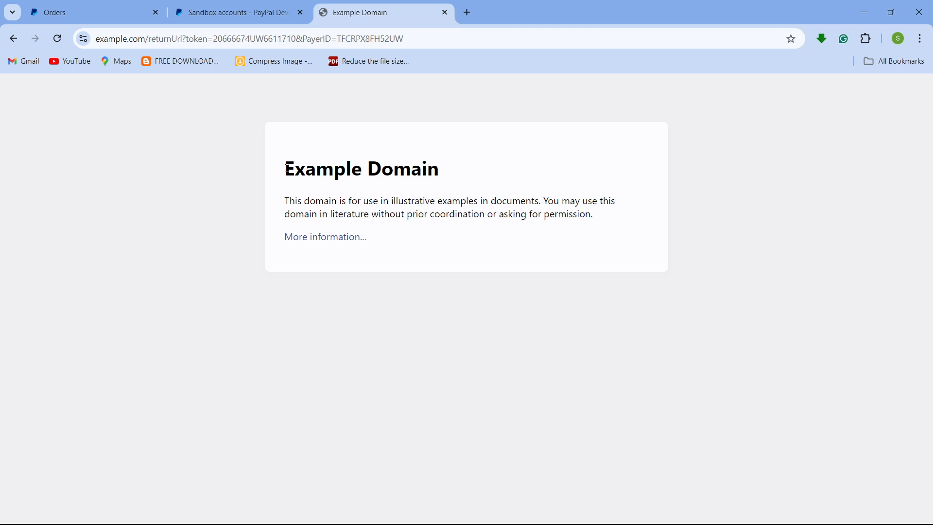
left_click_drag(287, 168, 425, 235)
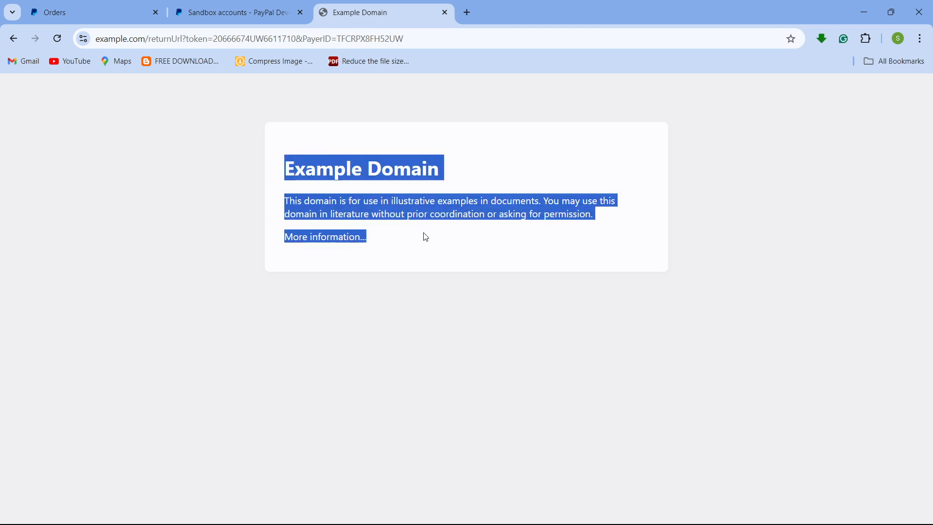
left_click(450, 253)
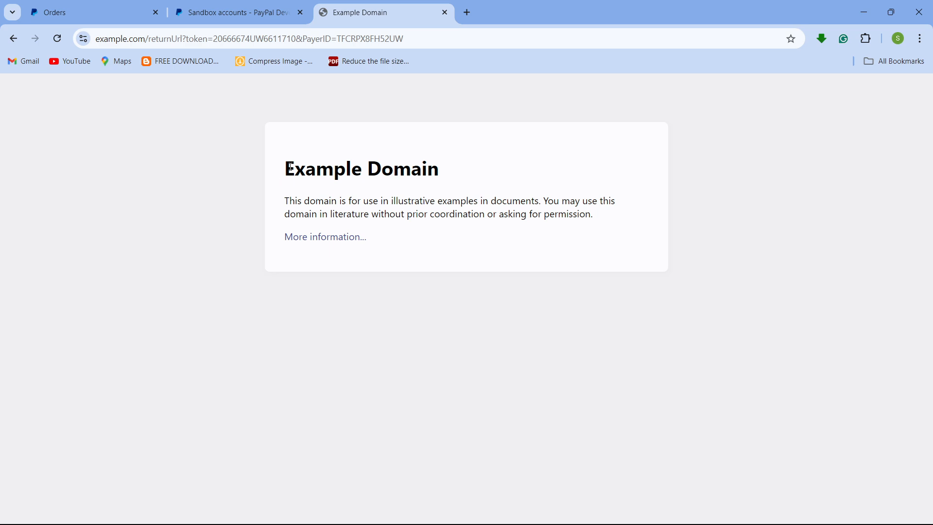
left_click_drag(290, 167, 421, 256)
left_click(373, 215)
- Return to Postman and review the order id in the createOrder response
mouse_move(584, 521)
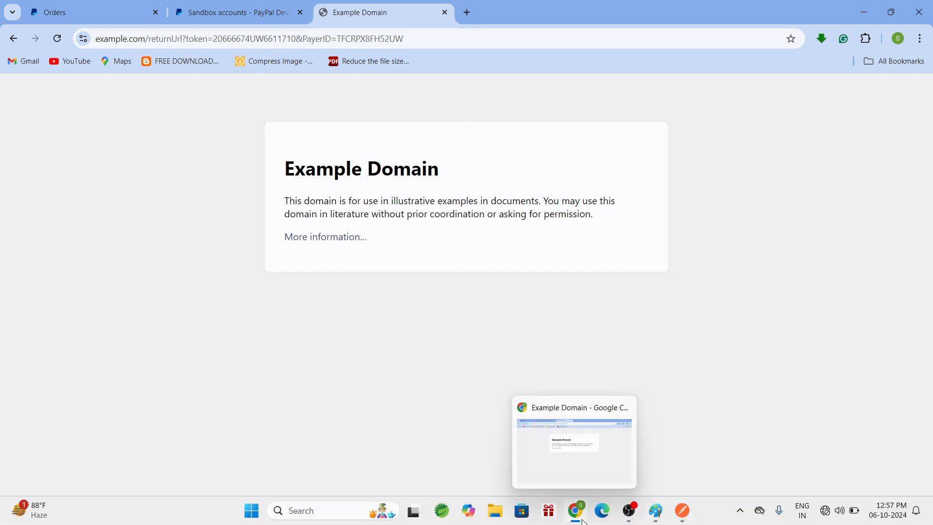
left_click(683, 518)
left_click(571, 417)
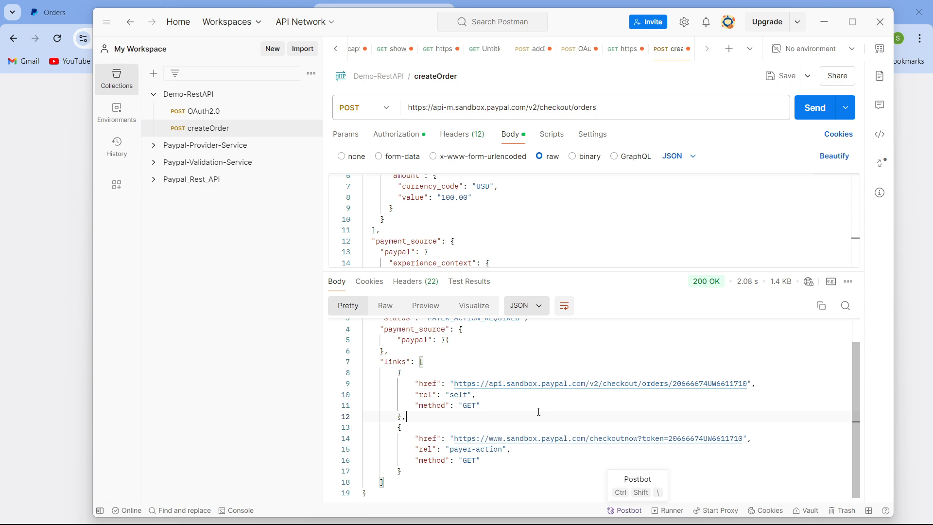
scroll(538, 412, "up", 1)
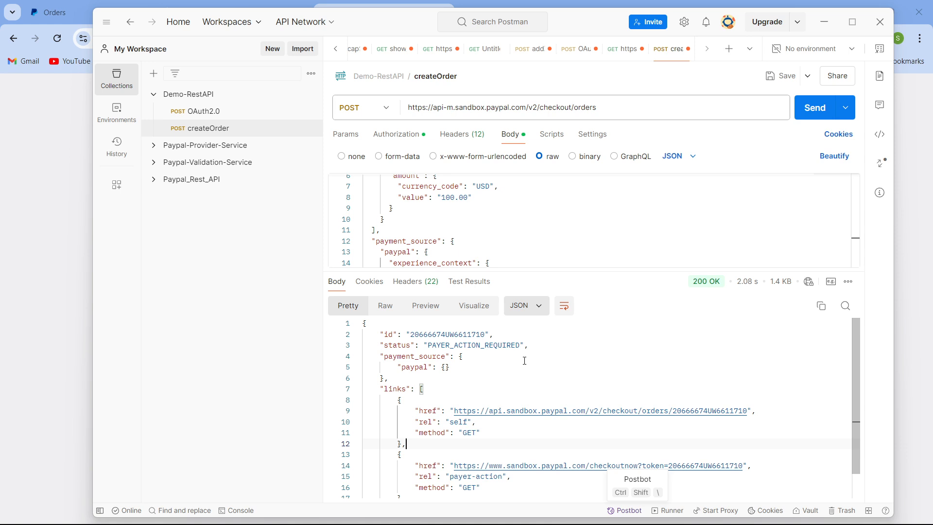
- Open the Show order details API documentation and copy its cURL request sample
mouse_move(576, 519)
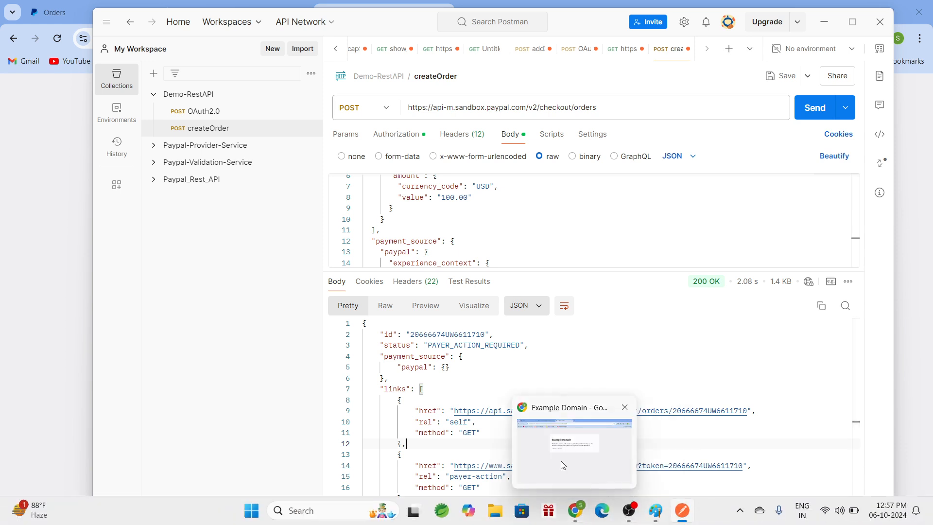
left_click(536, 448)
left_click(90, 6)
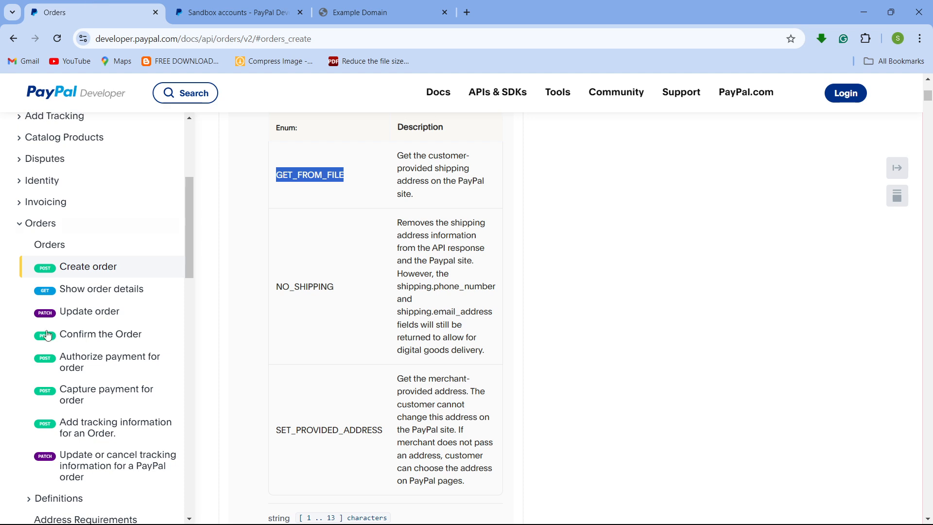
left_click(130, 292)
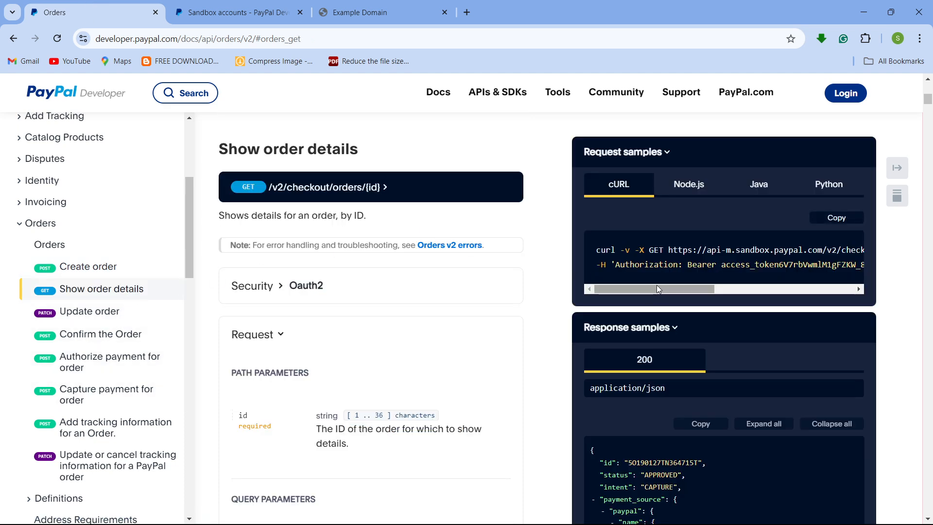
mouse_move(658, 290)
left_mouse_down()
mouse_move(684, 285)
mouse_move(658, 286)
left_mouse_up()
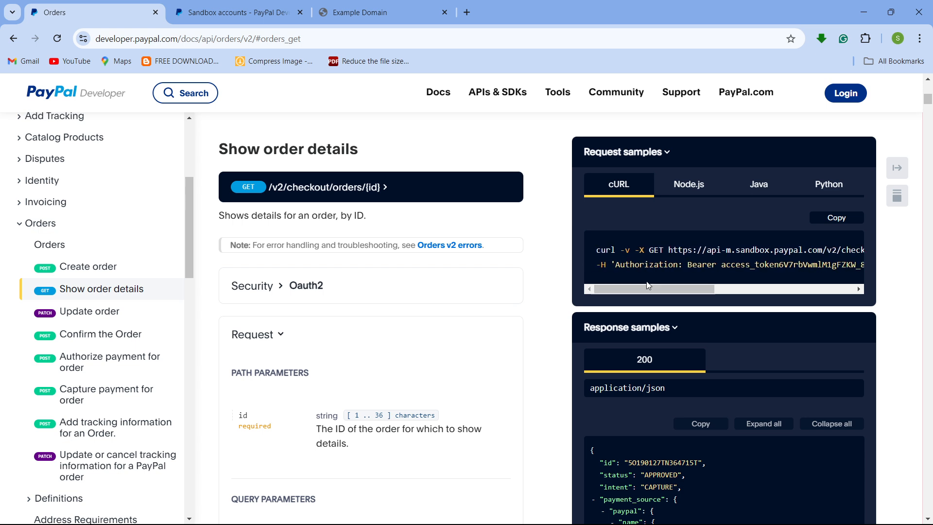
left_click(843, 218)
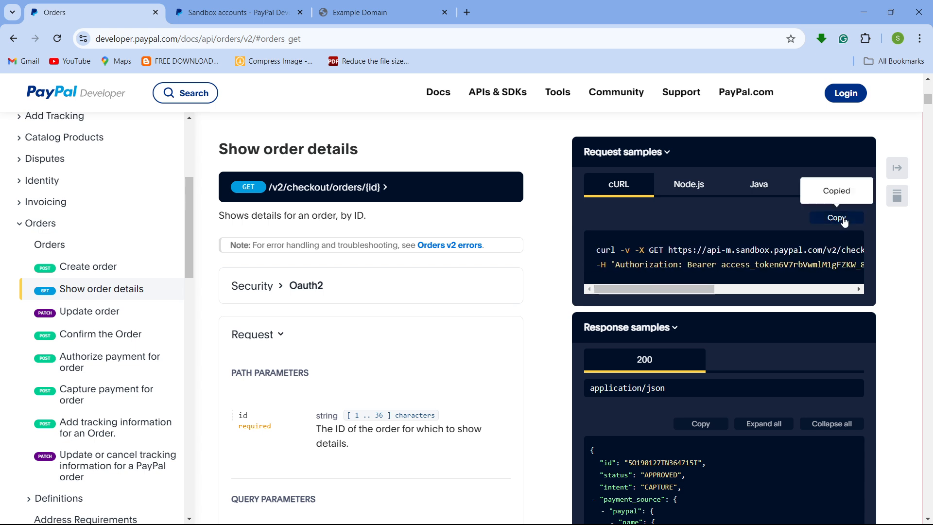
- Return to Postman and import the copied cURL request into the Demo-RestAPI collection
left_click(865, 12)
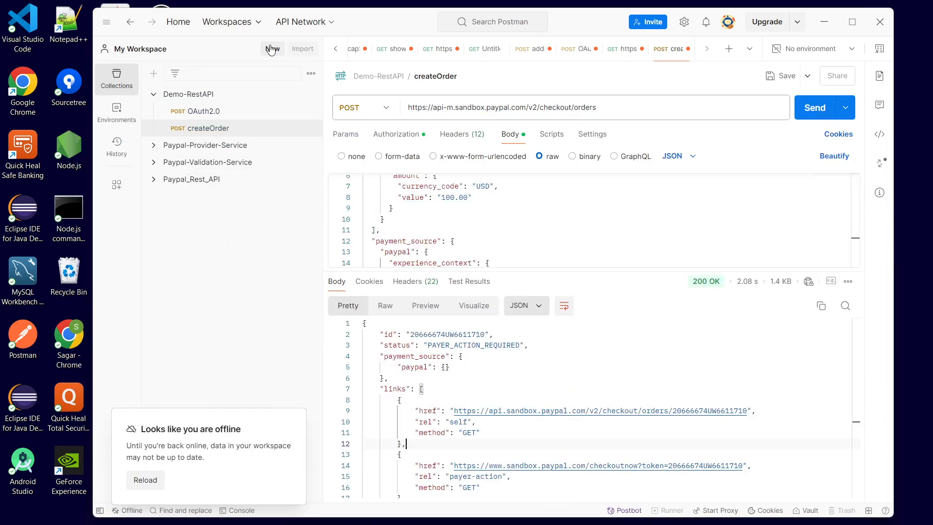
left_click(187, 97)
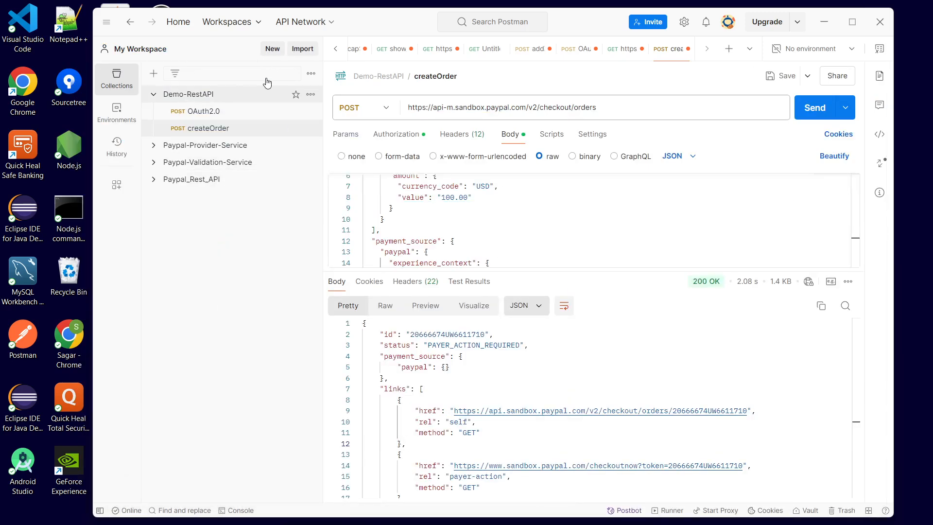
left_click(301, 50)
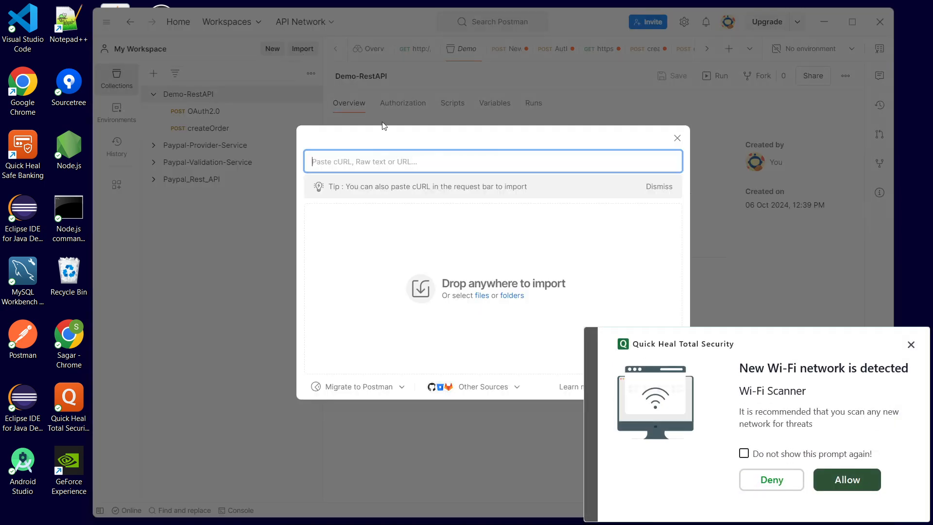
left_click(911, 344)
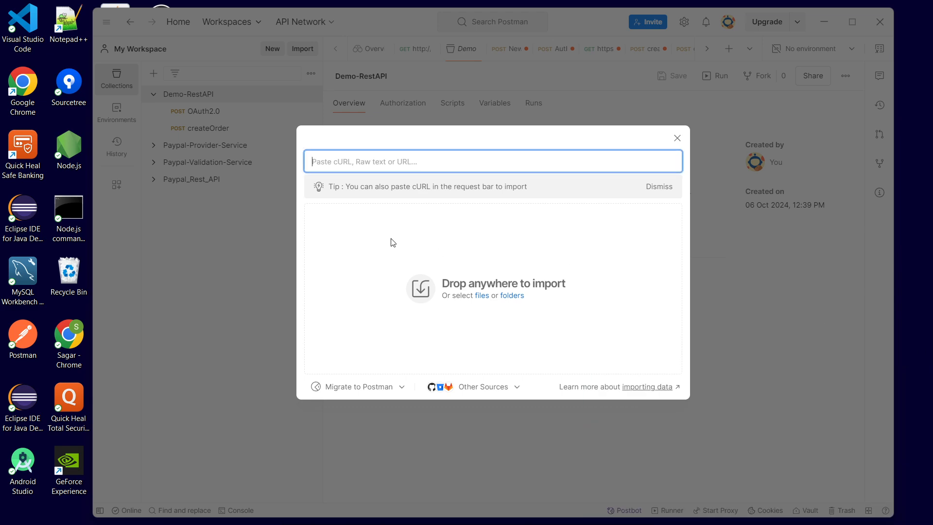
key("ctrl+v")
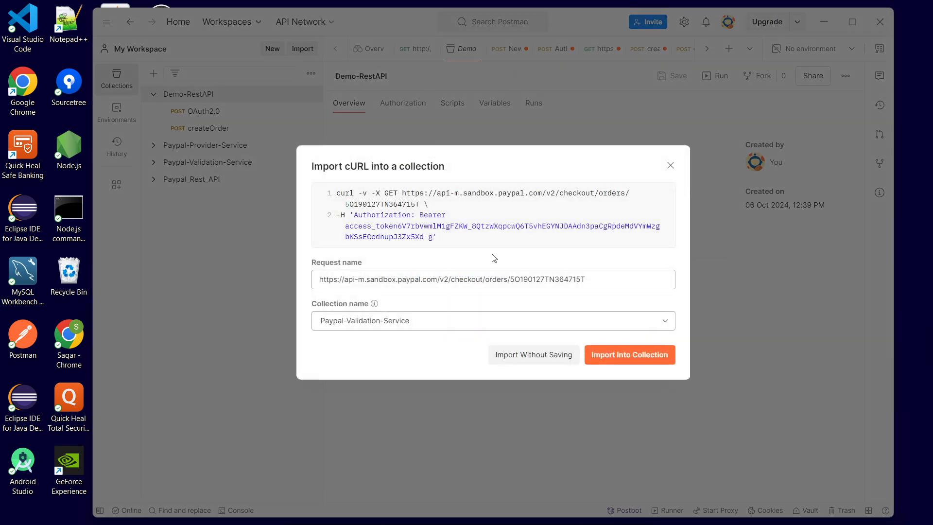
left_click(459, 324)
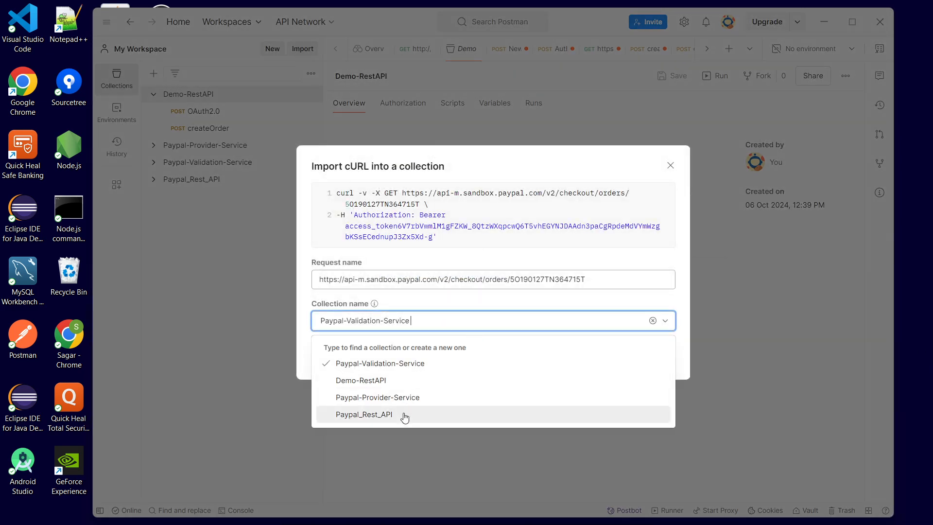
left_click(368, 380)
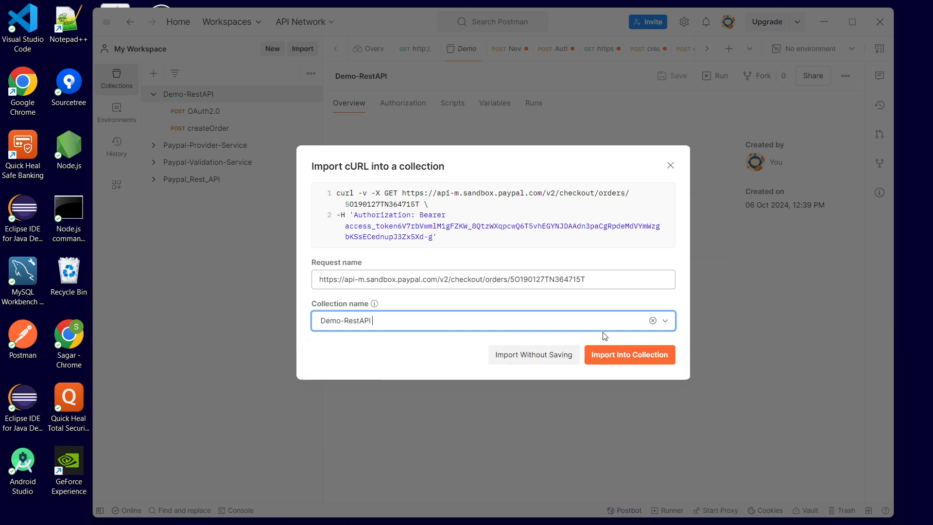
left_click(638, 358)
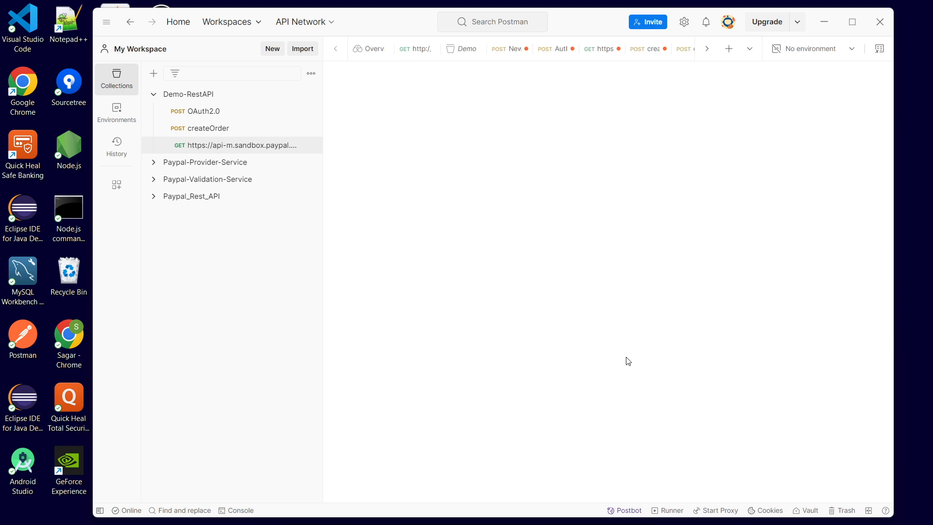
- Rename the imported request as showOrder
left_click(505, 76)
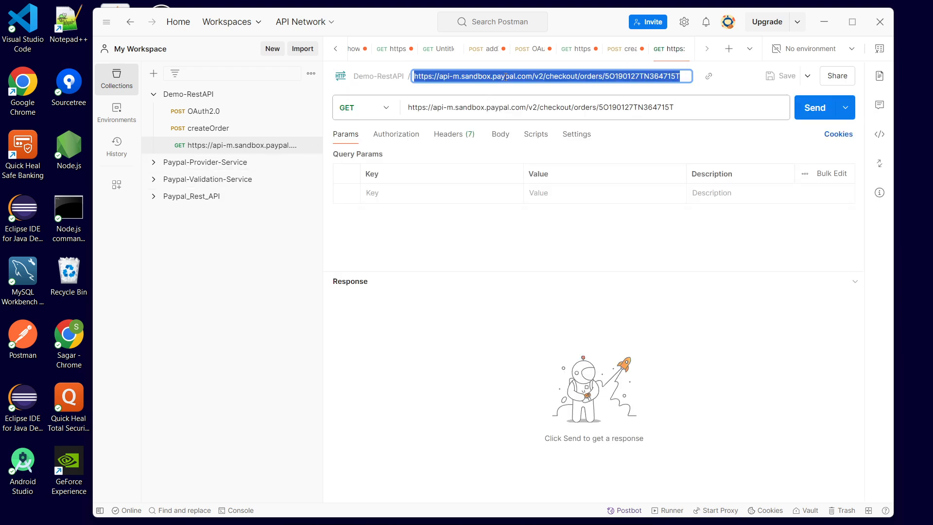
key("BackSpace")
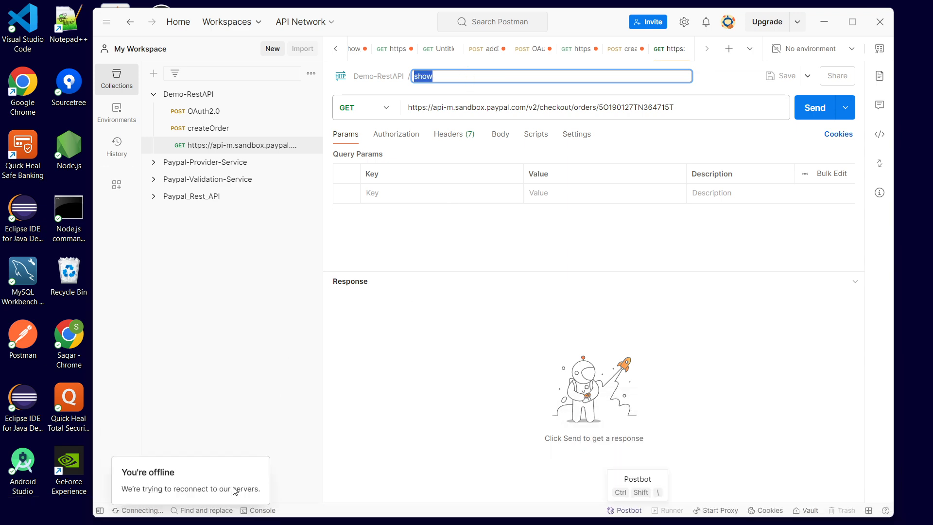
double_click(497, 77)
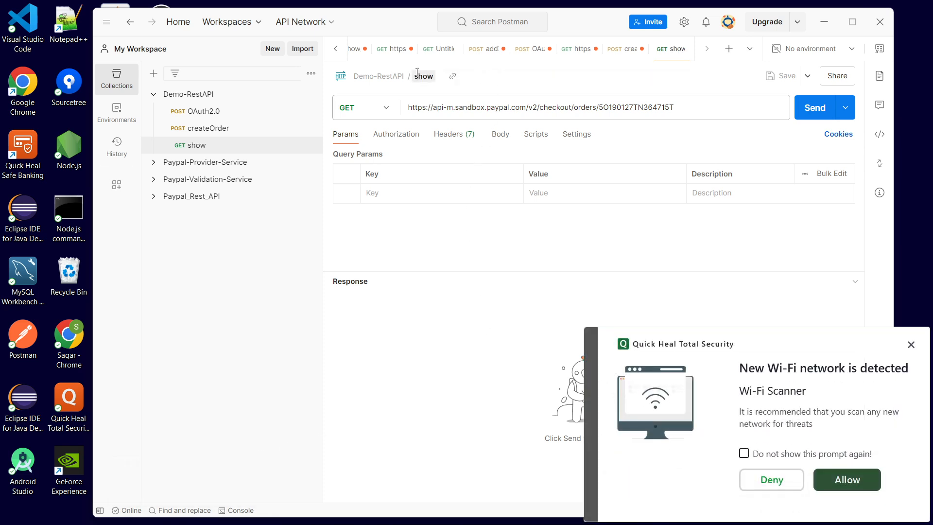
double_click(431, 76)
left_click(434, 78)
type("Order")
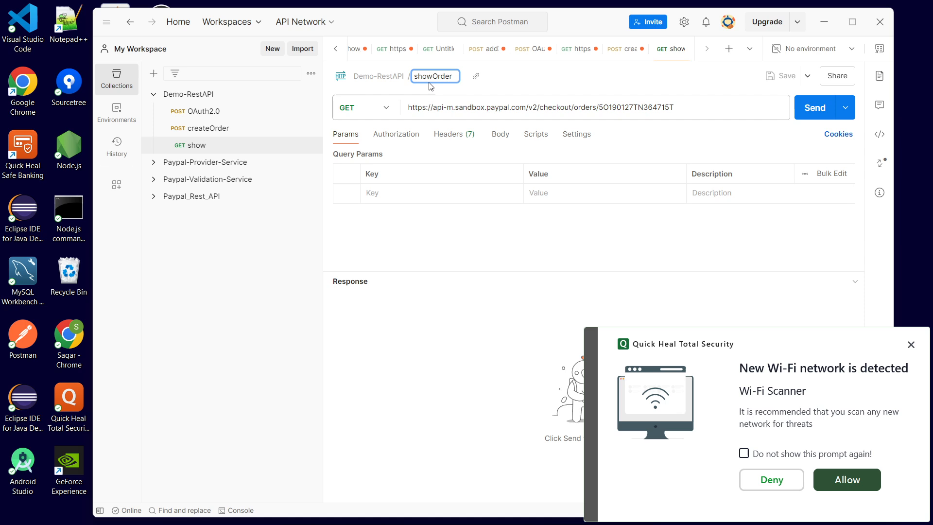
key("Return")
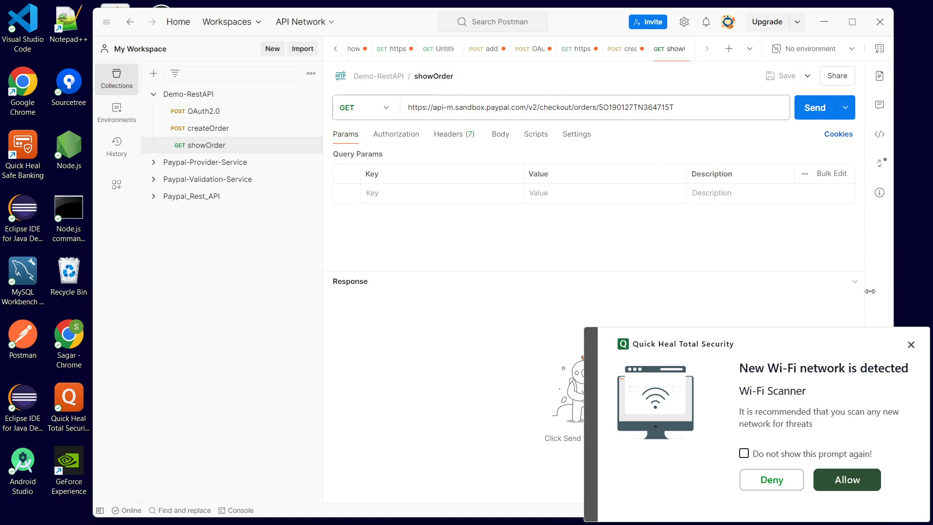
- Set the showOrder request's authorization type to Bearer Token
left_click(911, 345)
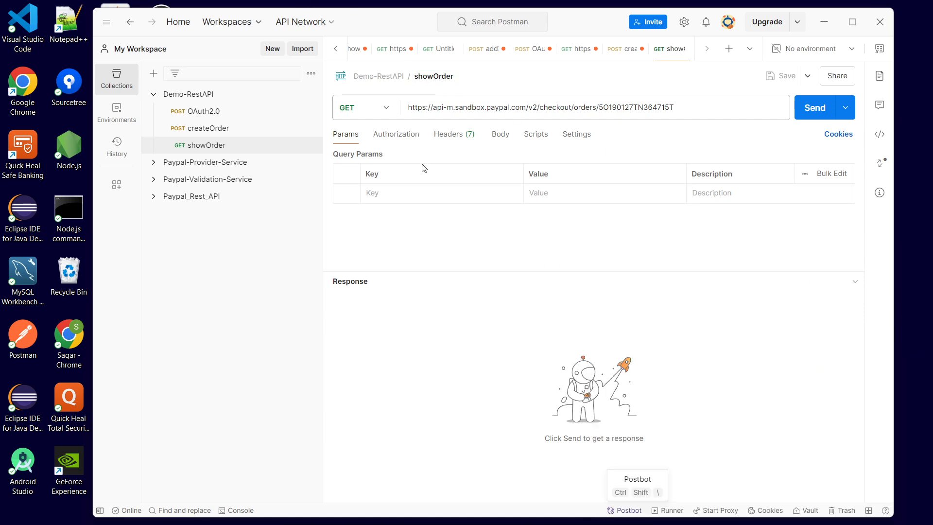
left_click(409, 136)
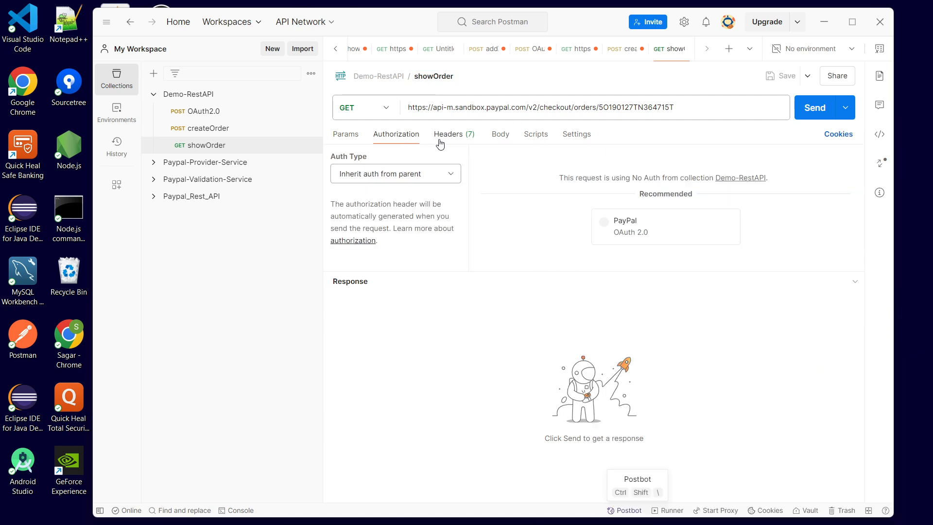
left_click(452, 175)
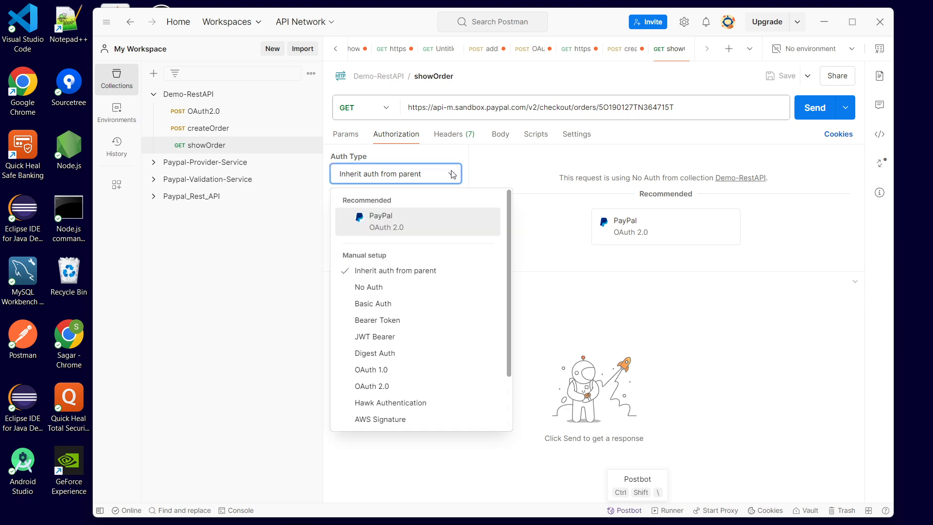
left_click(395, 321)
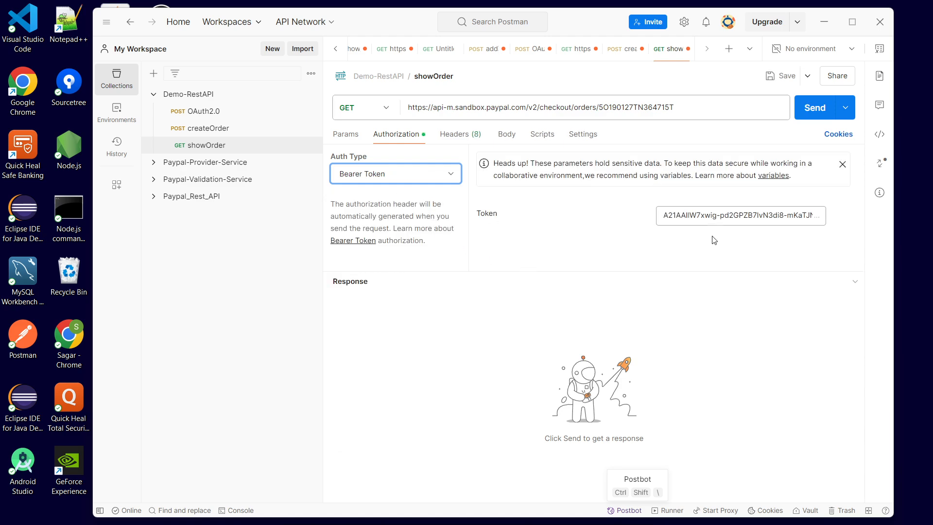
- Copy the access token from the OAuth2.0 response and paste it into the showOrder bearer token field
left_click(186, 118)
double_click(451, 441)
triple_click(451, 442)
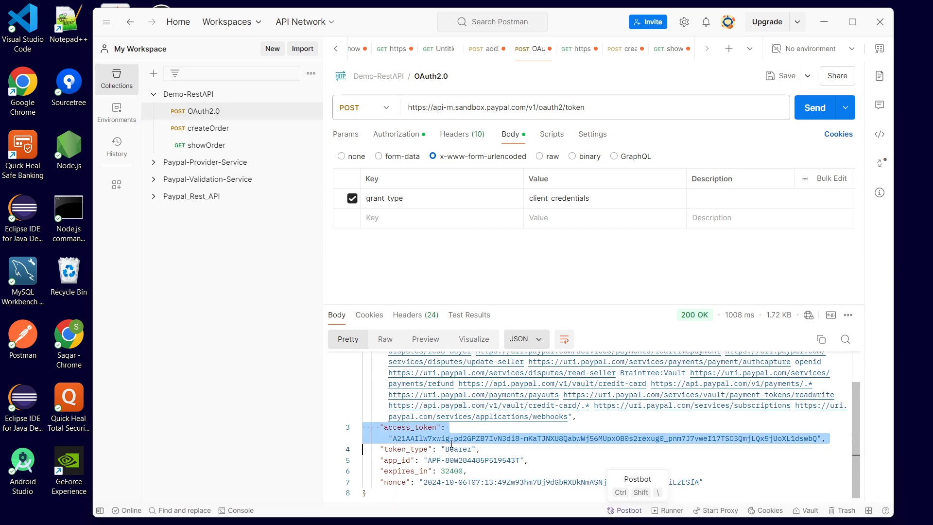
left_click(442, 443)
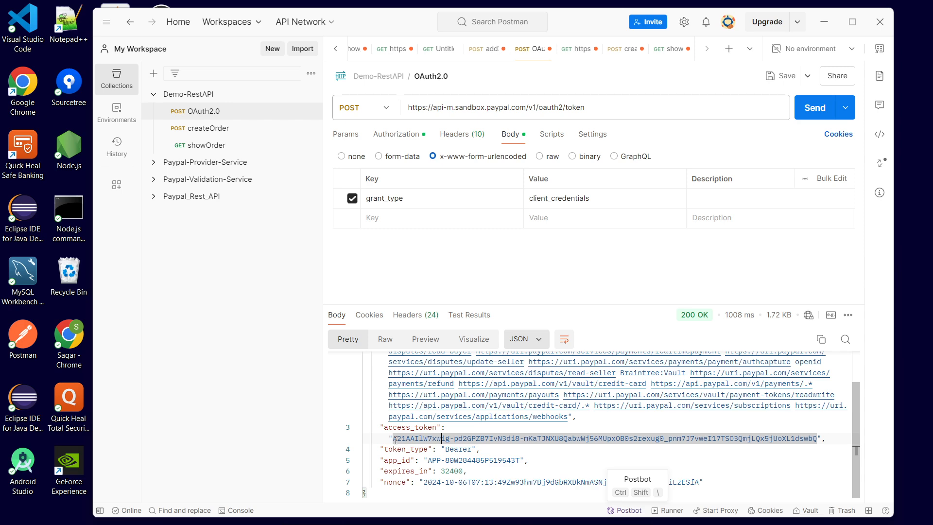
left_click_drag(395, 440, 818, 436)
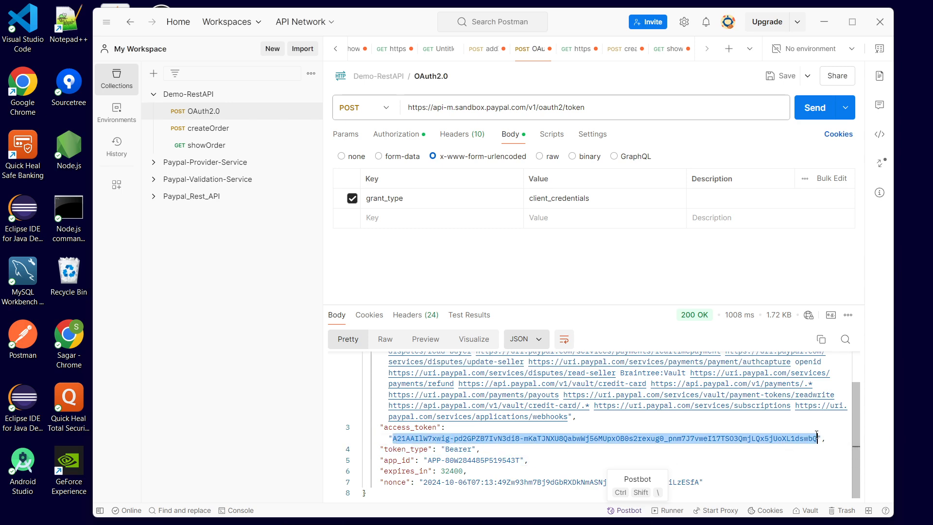
left_click(234, 145)
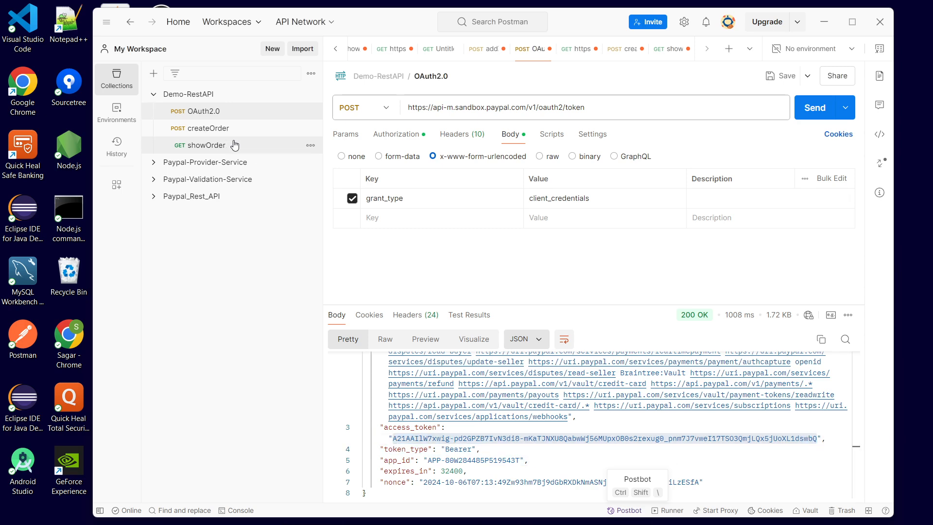
left_click(716, 224)
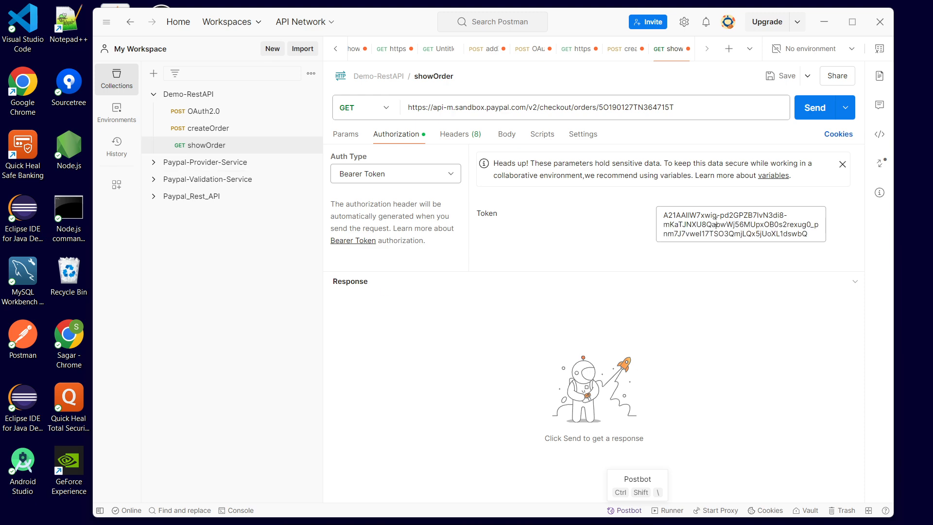
key("ctrl+a")
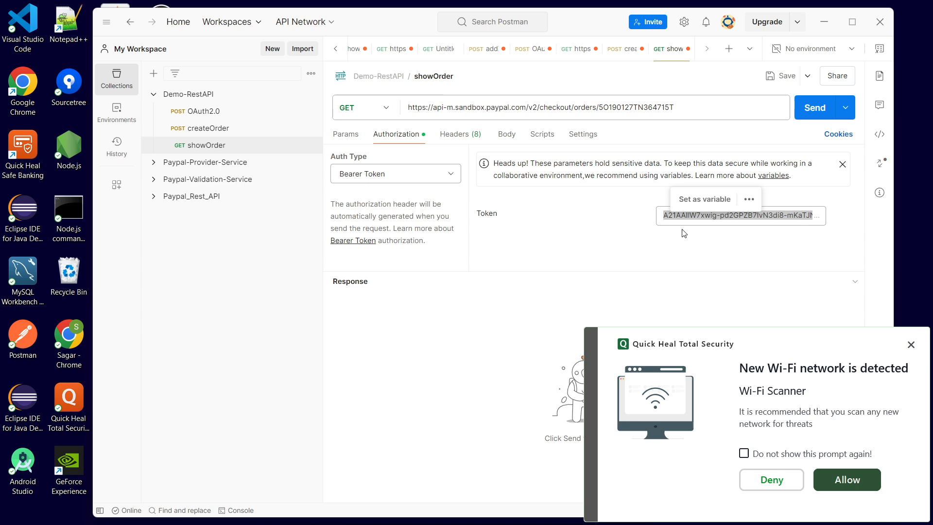
left_click(646, 243)
left_click(912, 344)
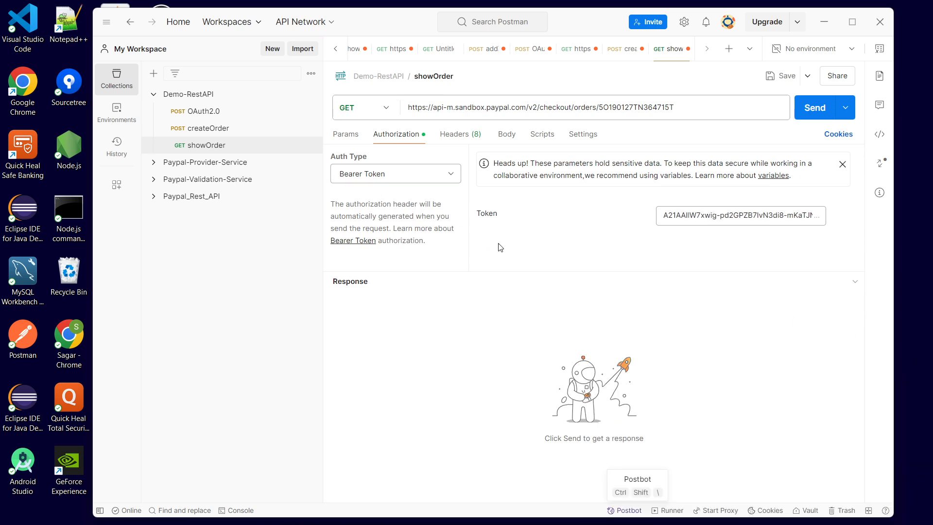
- Check the showOrder headers and body, then copy the order id from the createOrder response
left_click(460, 137)
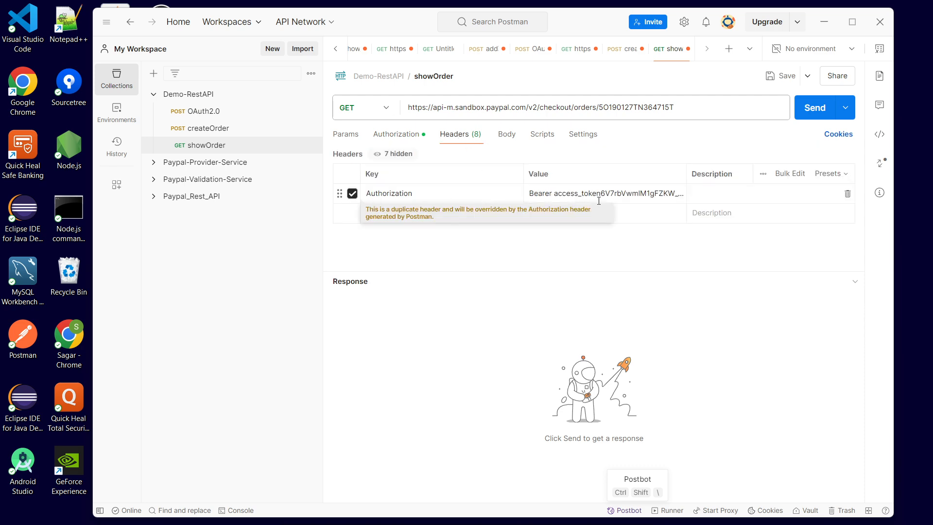
left_click(503, 139)
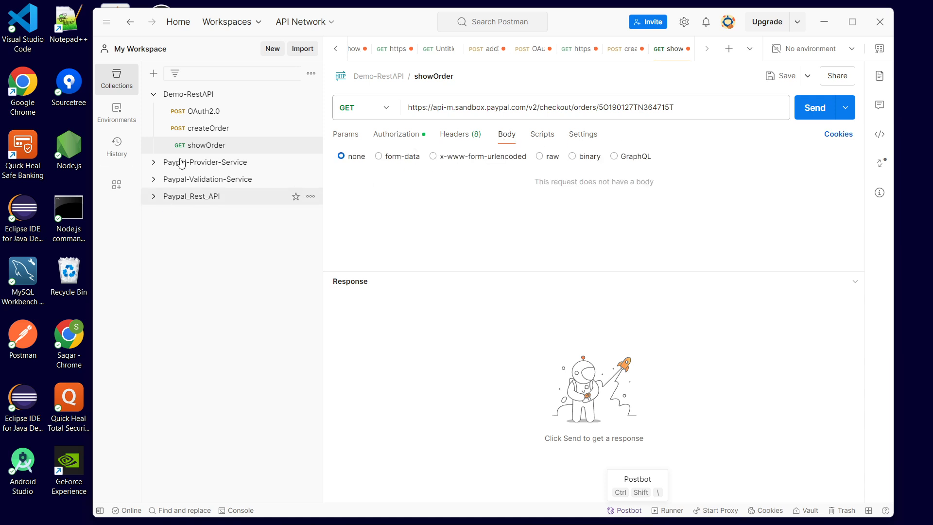
left_click(197, 129)
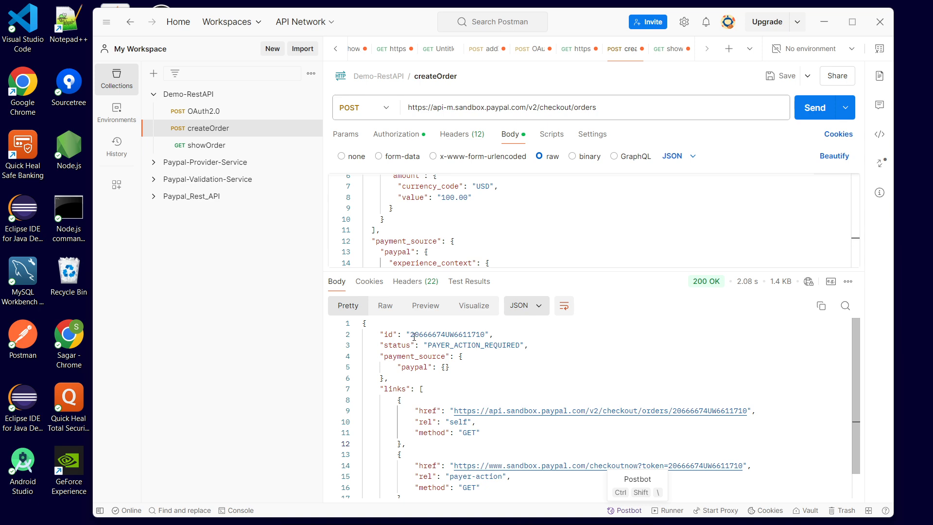
left_click_drag(412, 335, 492, 331)
key("ctrl+c")
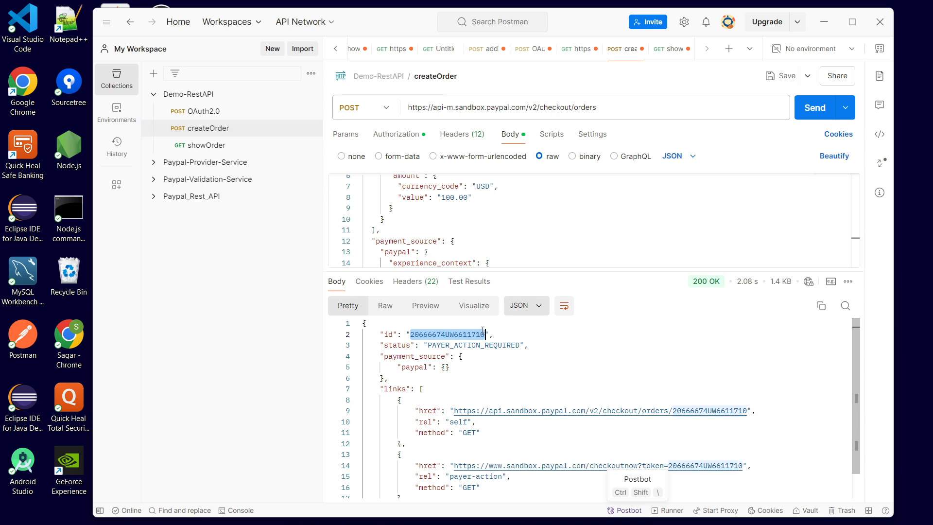
left_click(541, 342)
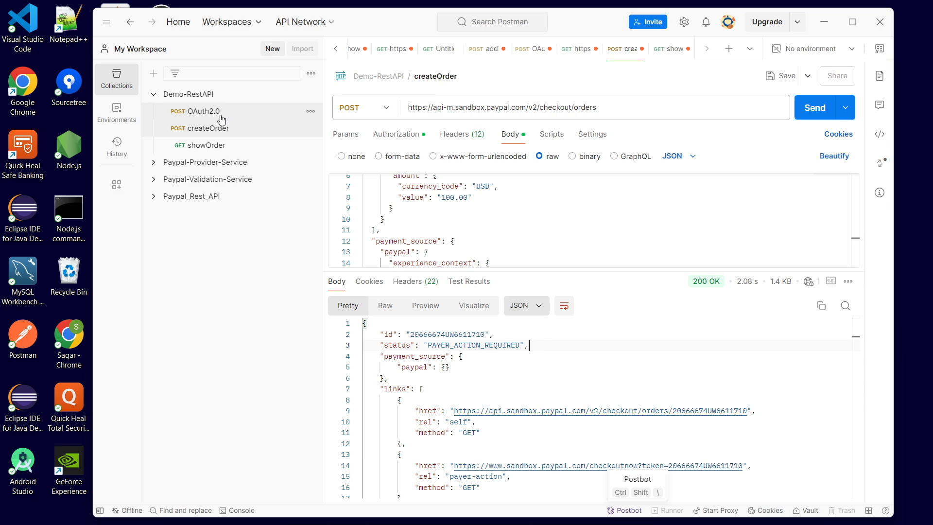
- Replace the order id at the end of the showOrder URL with the copied id and send the request
left_click(216, 150)
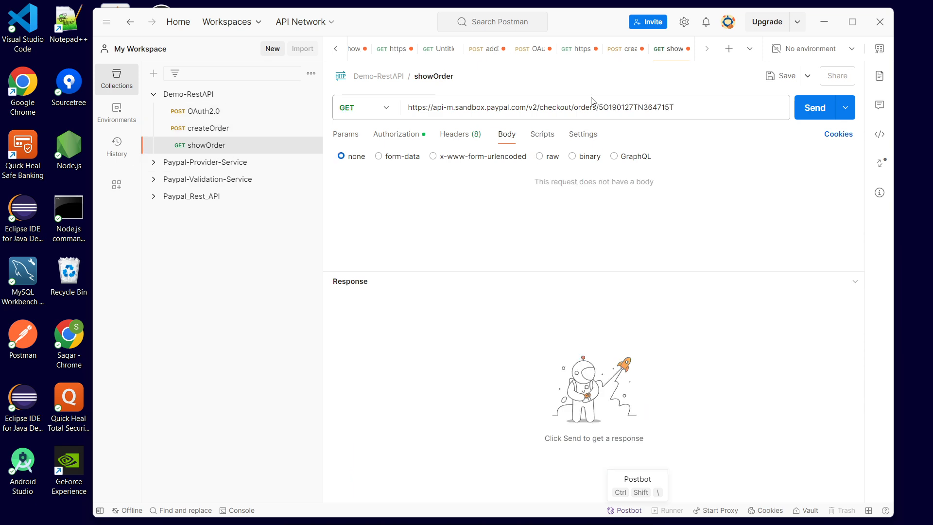
left_click_drag(599, 109, 672, 108)
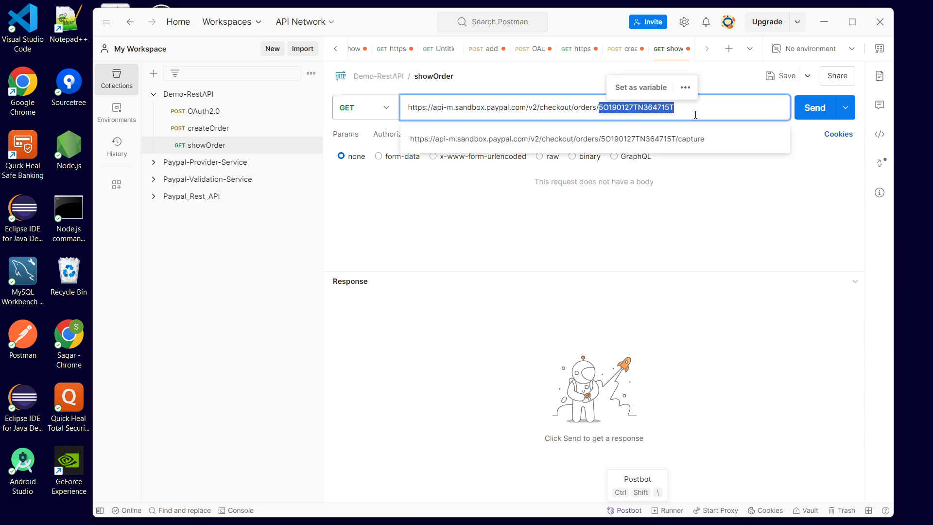
key("ctrl+v")
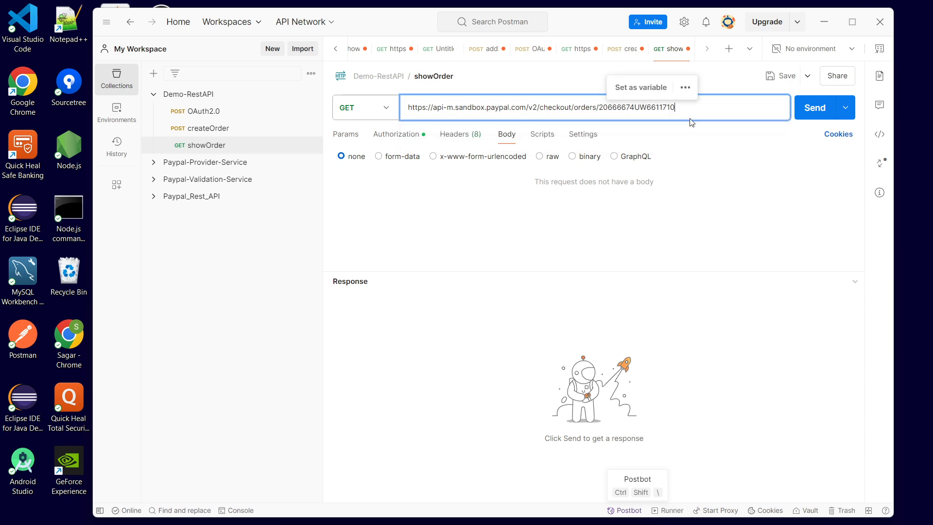
left_click(801, 118)
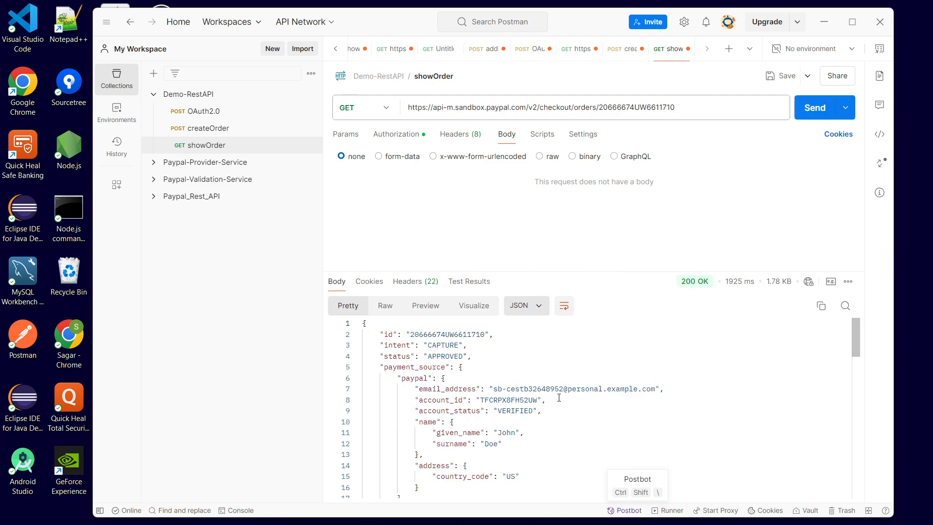
- Review the status and intent fields in the order details response
double_click(454, 356)
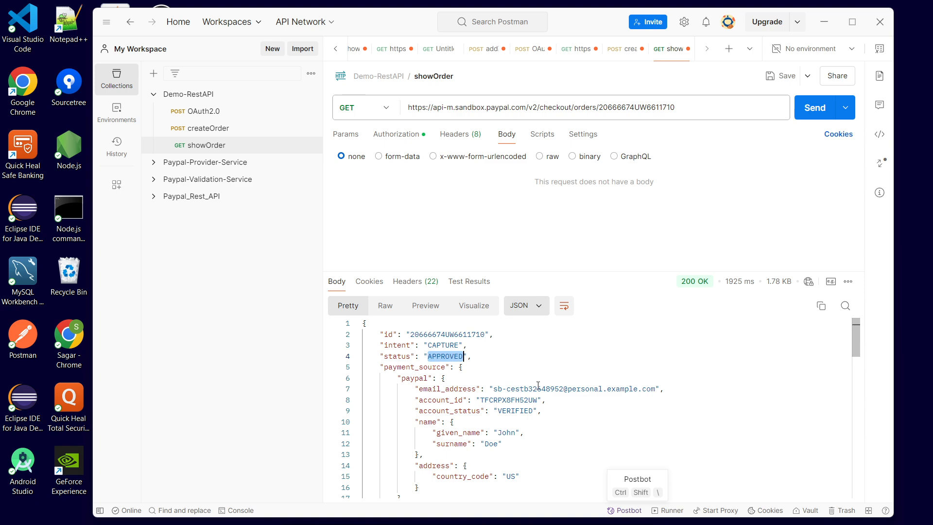
double_click(440, 345)
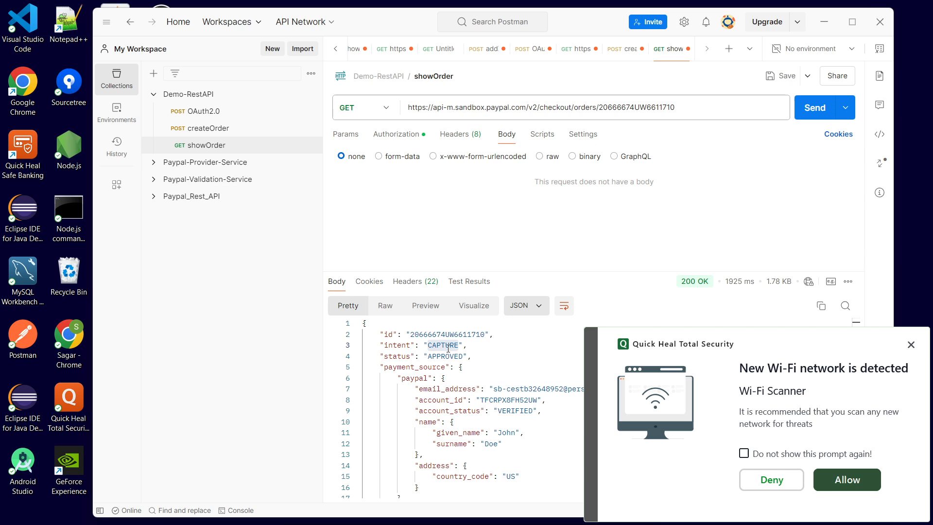
left_click(910, 344)
left_click(442, 345)
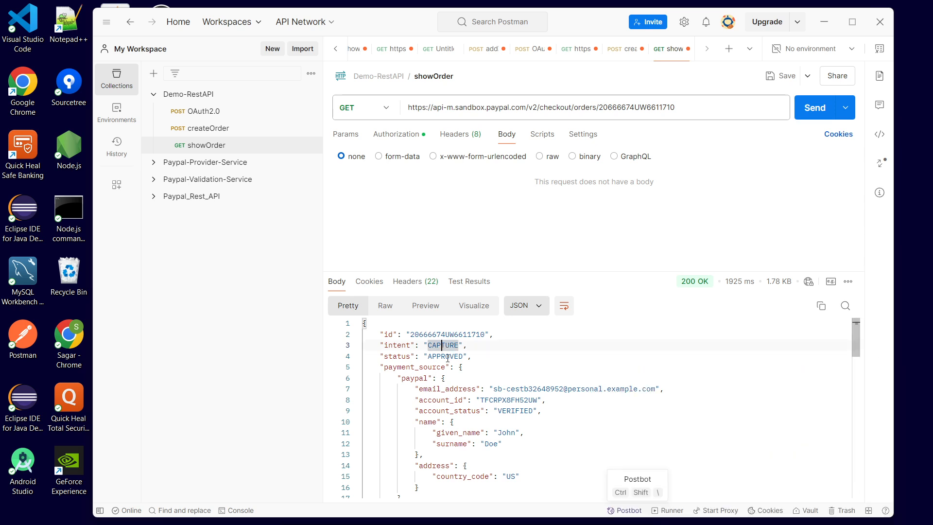
- Examine the order details response fields, scrolling through the payer section and back to the top
double_click(443, 359)
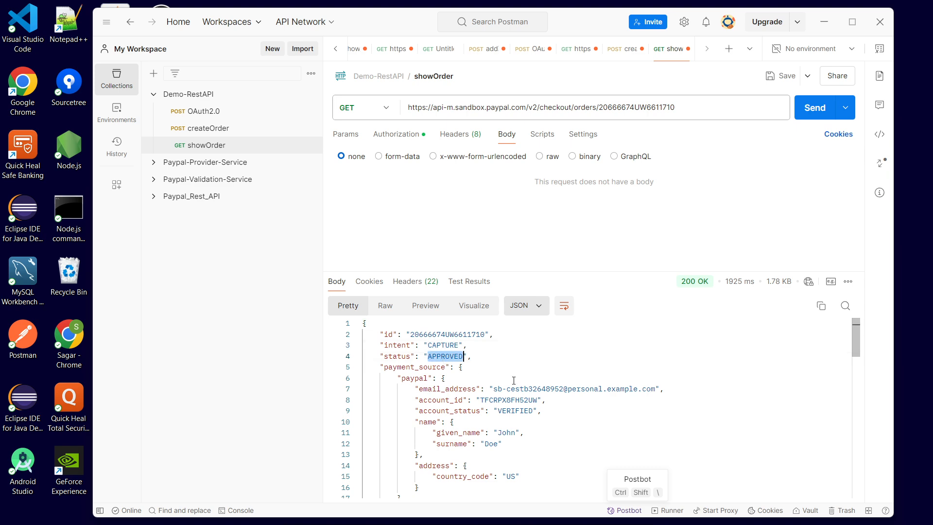
left_click(498, 368)
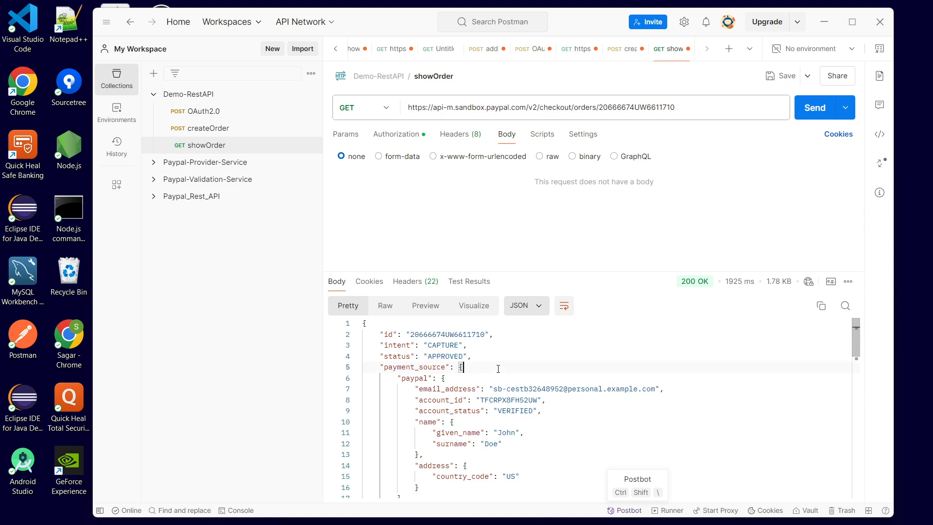
double_click(446, 356)
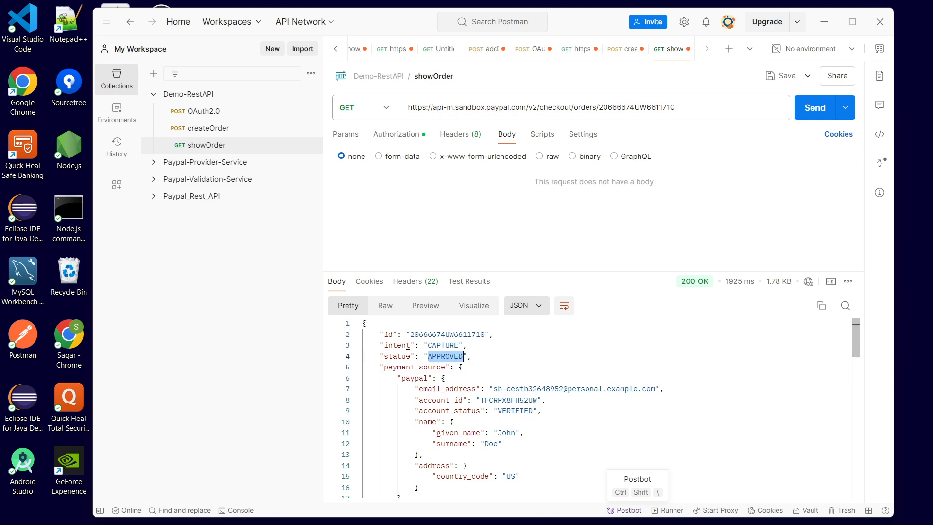
left_click(505, 360)
scroll(506, 360, "down", 5)
scroll(506, 359, "down", 8)
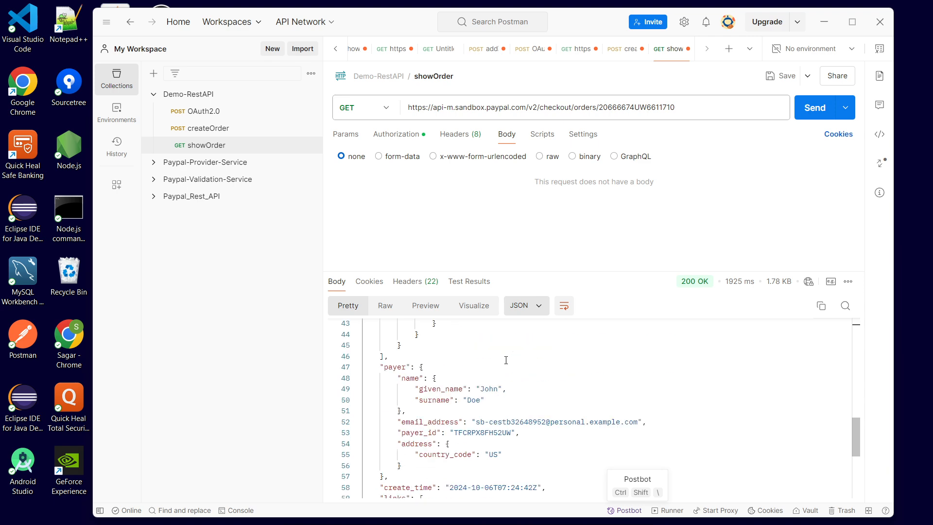
scroll(506, 360, "up", 15)
scroll(507, 361, "up", 3)
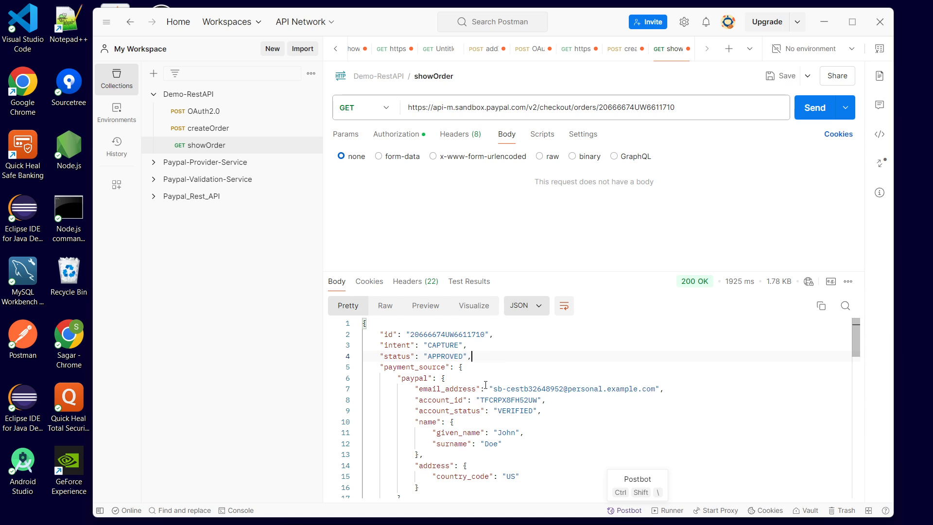
double_click(449, 357)
left_click(476, 356)
- Switch to the PayPal Orders API docs, open the Capture payment for order section, and copy its cURL sample
mouse_move(562, 514)
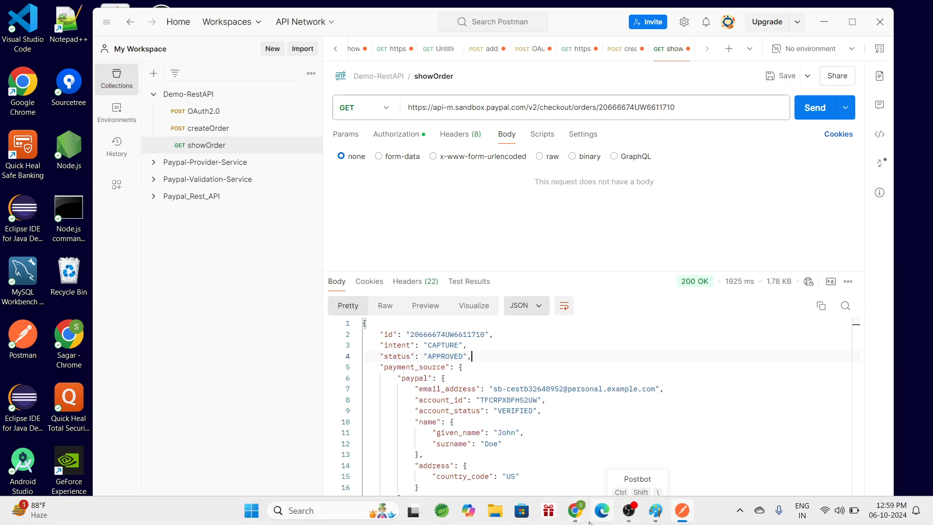
left_click(549, 456)
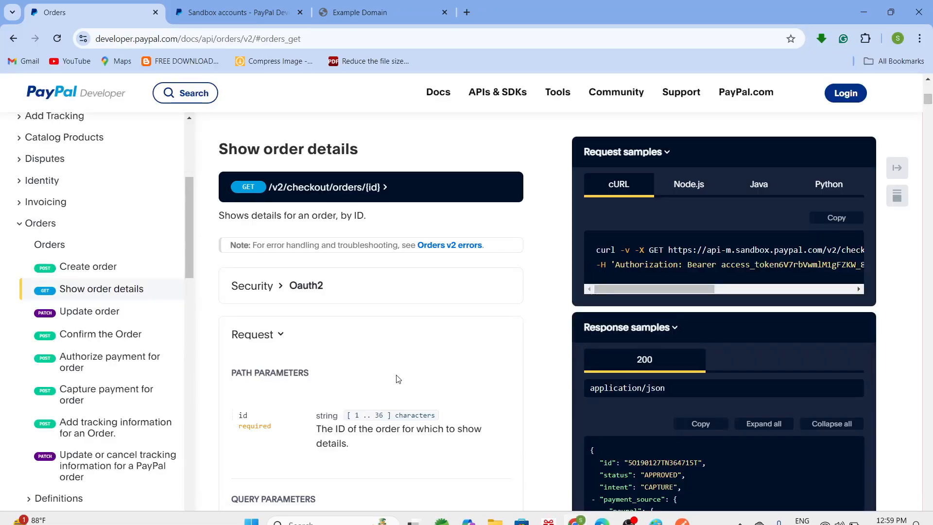
scroll(397, 379, "down", 15)
scroll(397, 378, "up", 3)
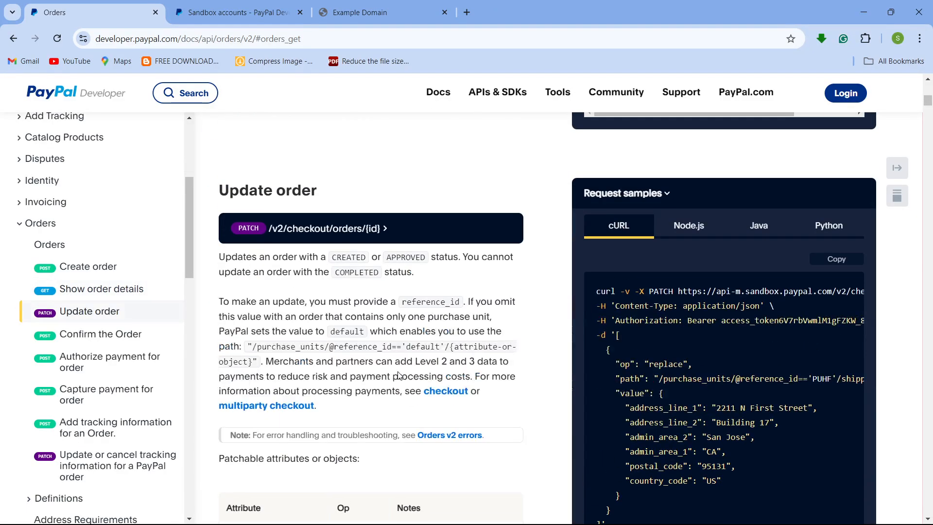
scroll(397, 375, "down", 1)
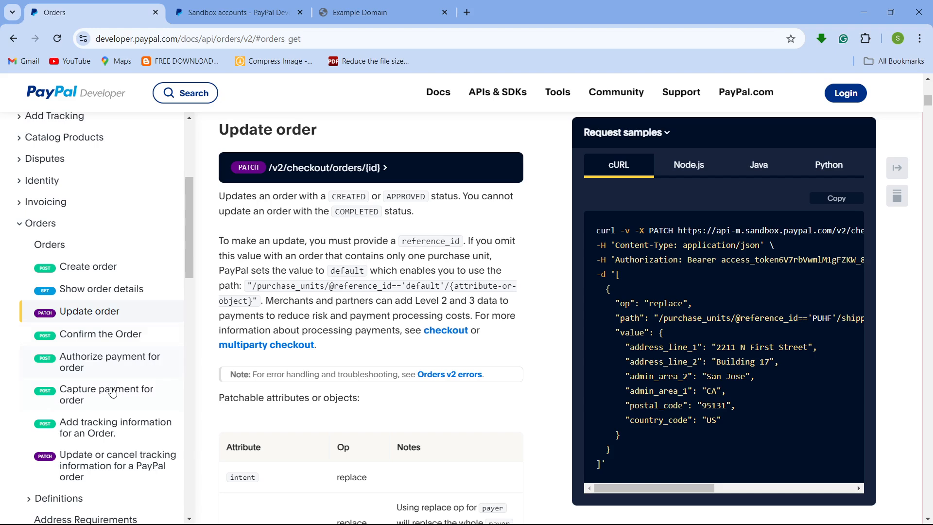
scroll(111, 388, "down", 3)
scroll(121, 331, "up", 1)
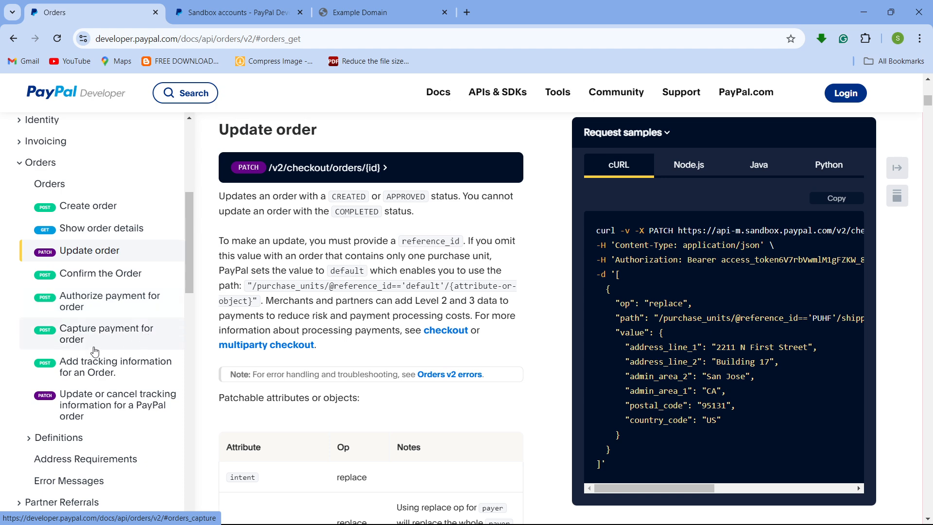
left_click(106, 338)
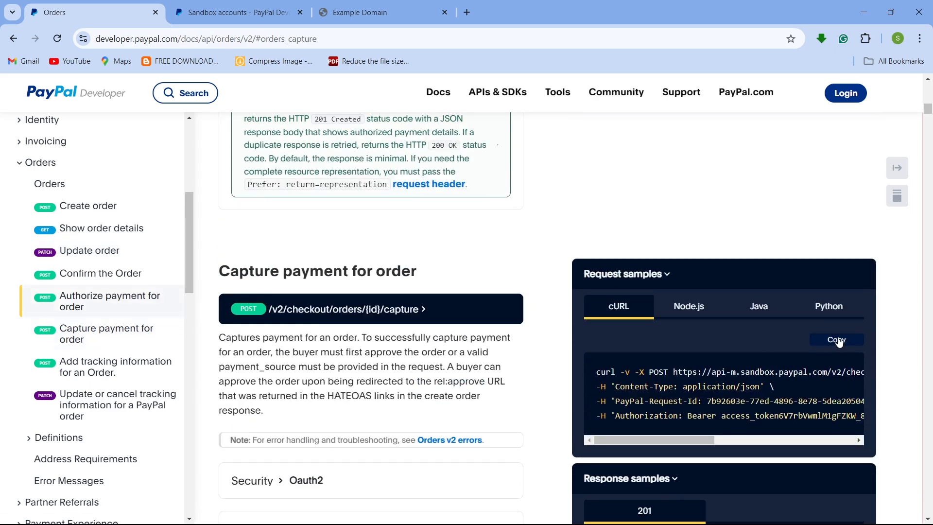
left_click(836, 339)
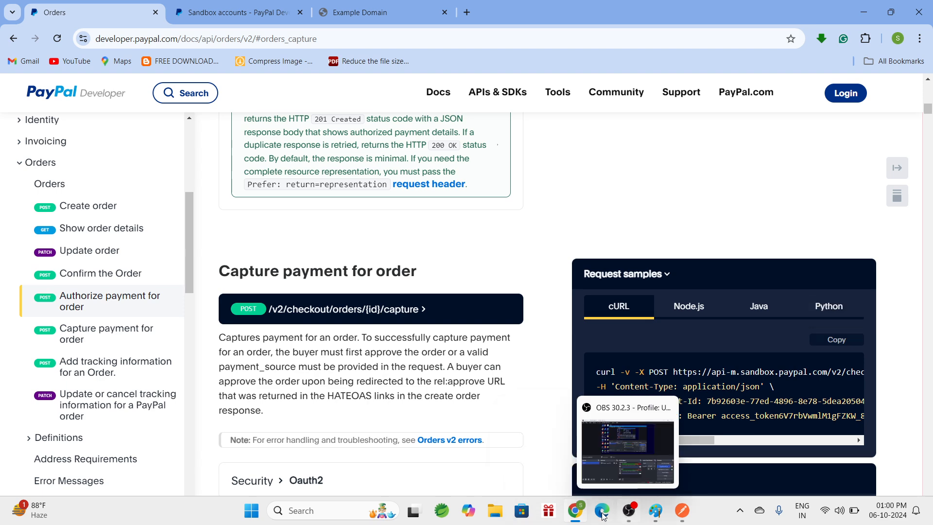
- Import the copied cURL as a new request into the Demo-RestAPI collection
mouse_move(684, 519)
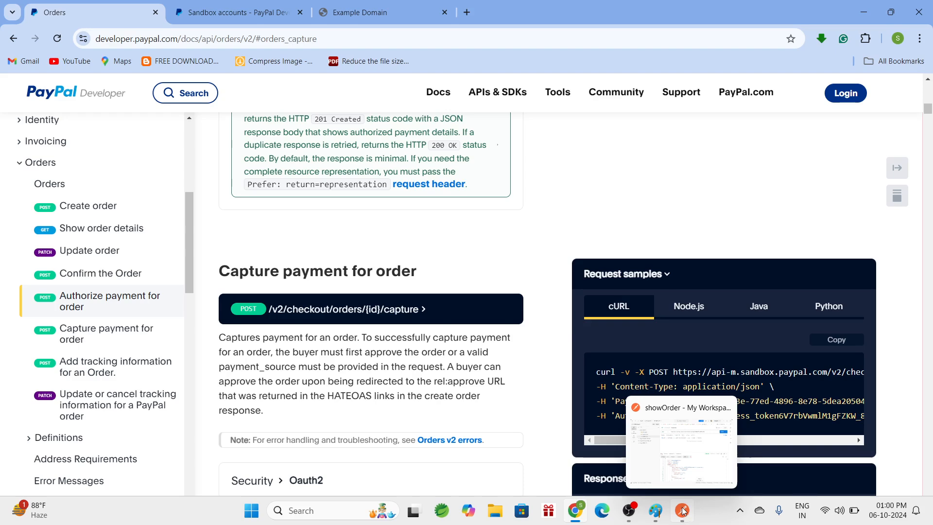
left_click(840, 350)
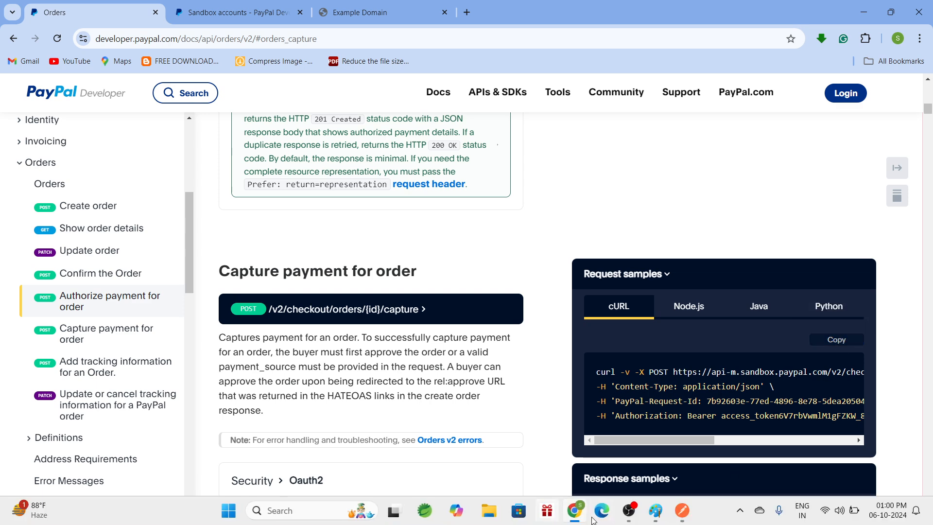
left_click(686, 512)
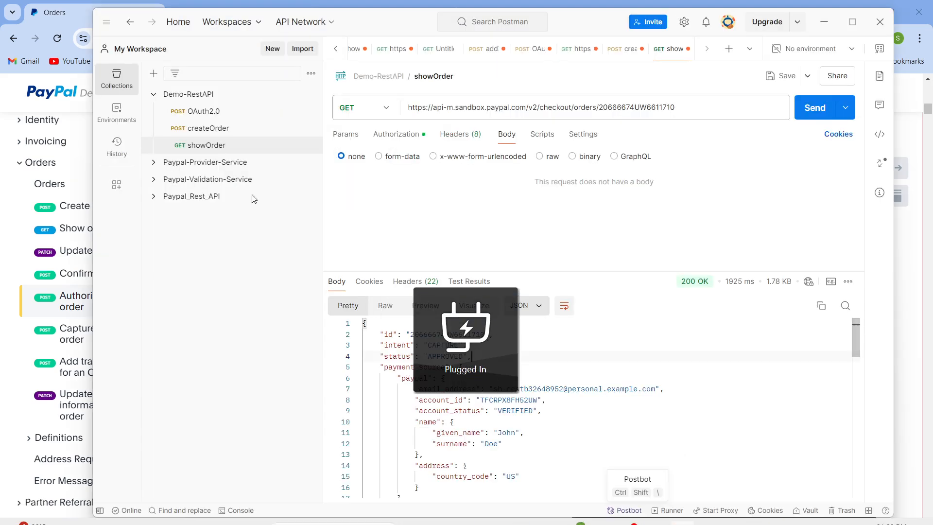
left_click(303, 53)
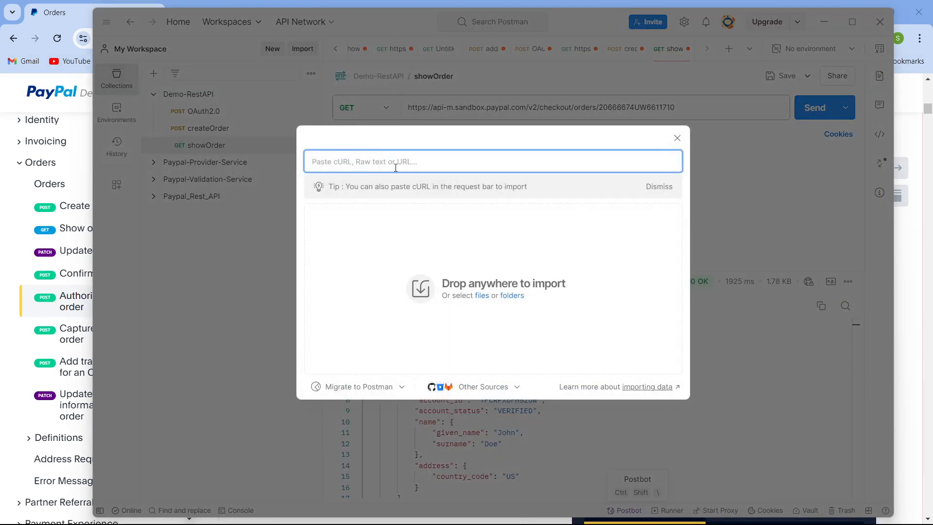
key("ctrl+v")
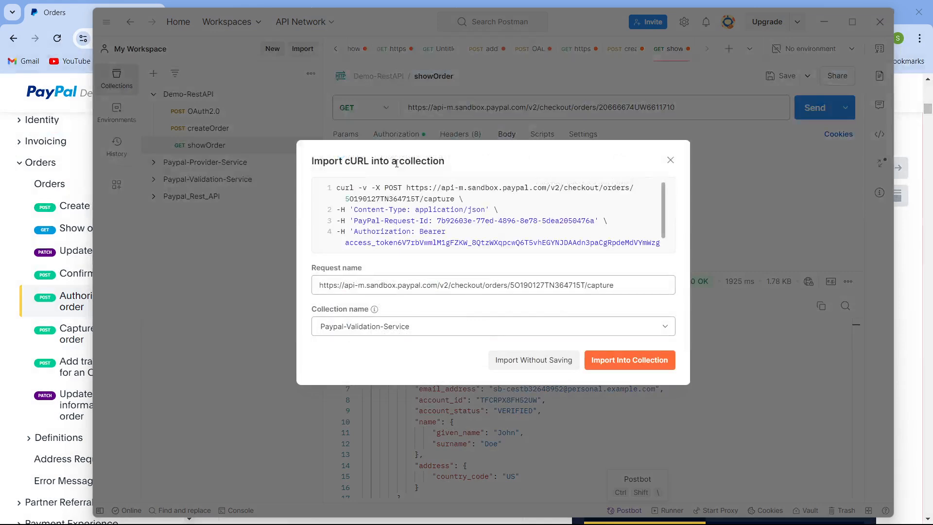
left_click(451, 331)
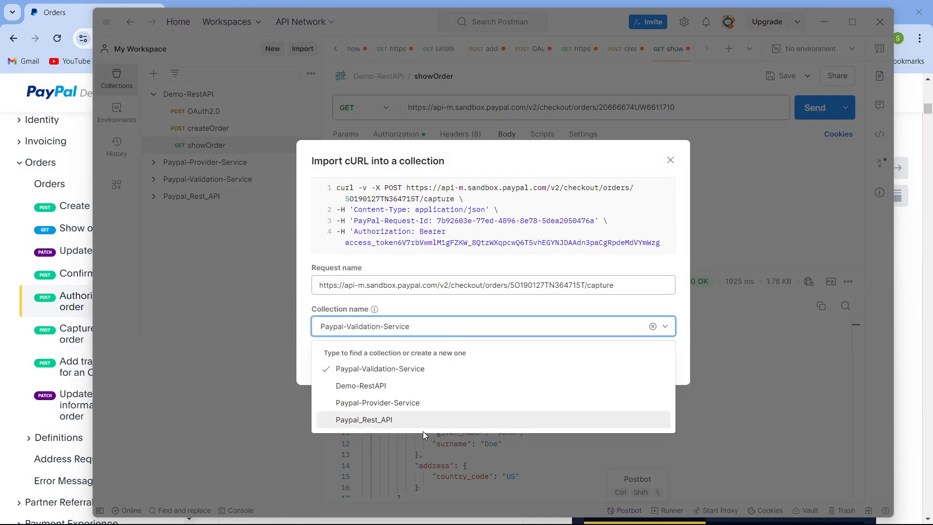
left_click(423, 387)
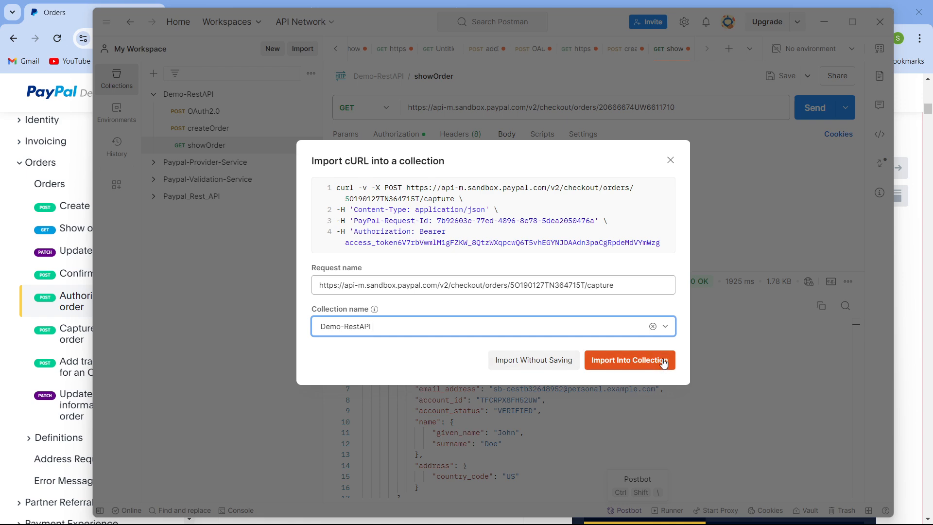
left_click(663, 364)
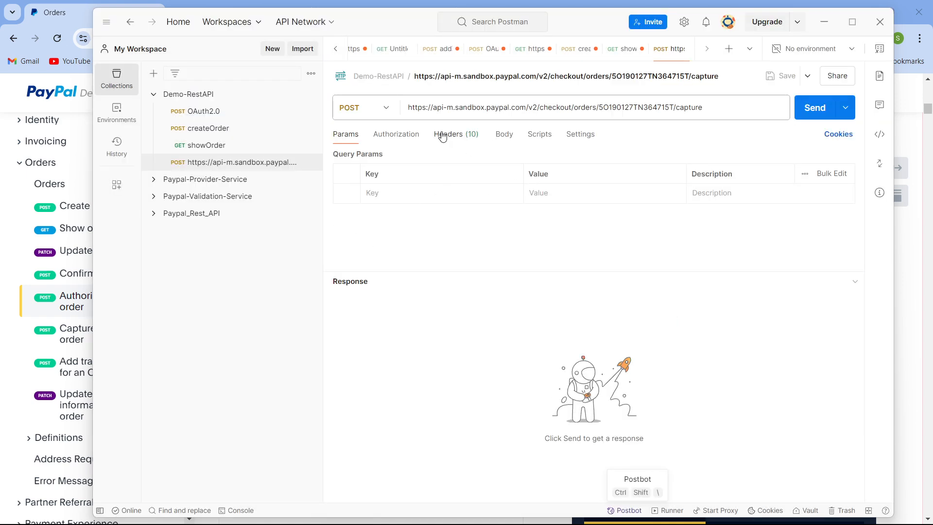
- Set the capture request's auth type to Bearer Token and paste in the access token copied from the OAuth2.0 response
left_click(401, 140)
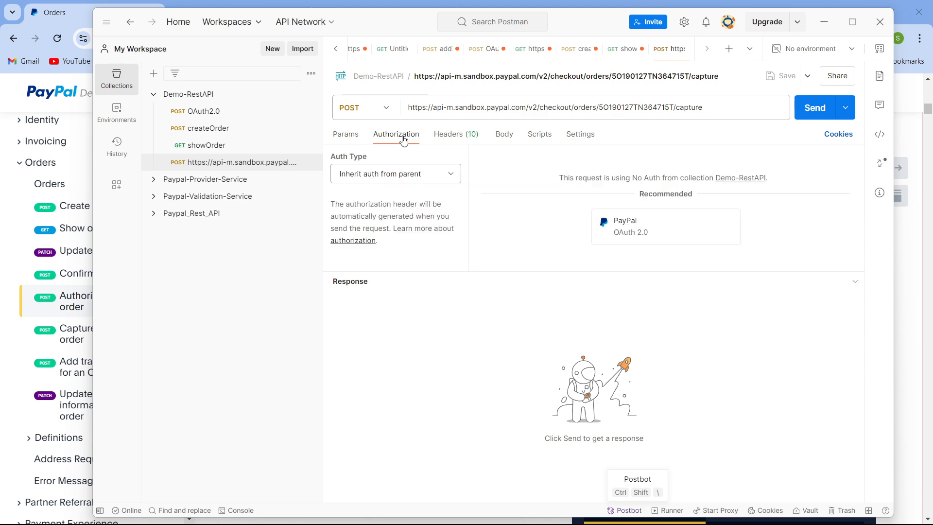
left_click(443, 179)
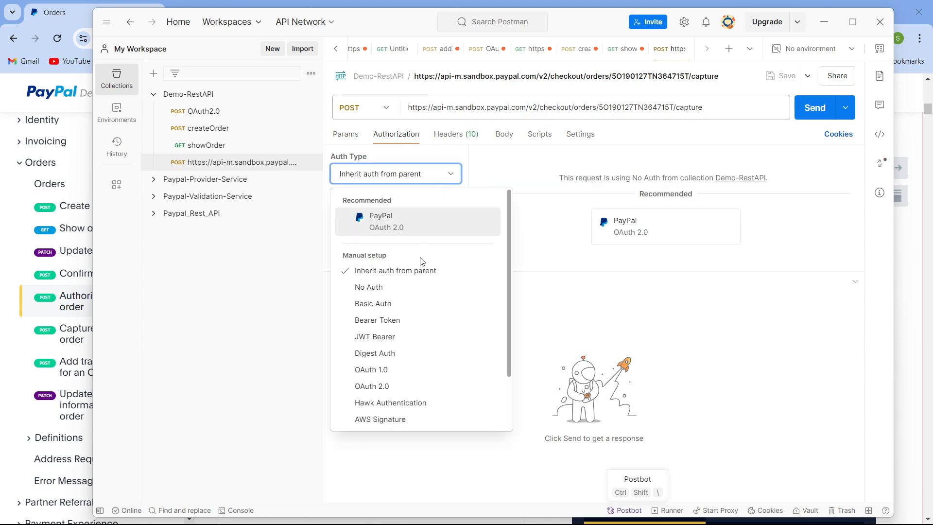
left_click(399, 329)
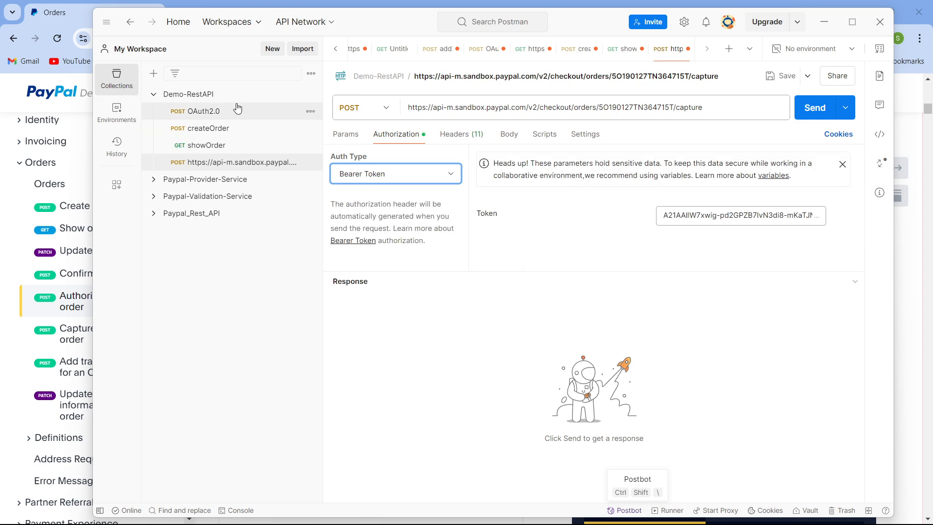
left_click(236, 112)
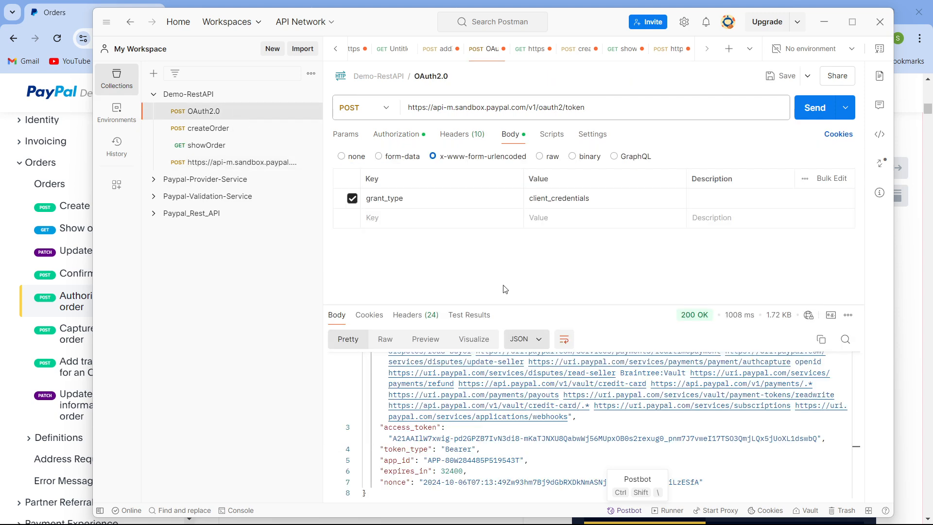
double_click(410, 440)
left_click(386, 441)
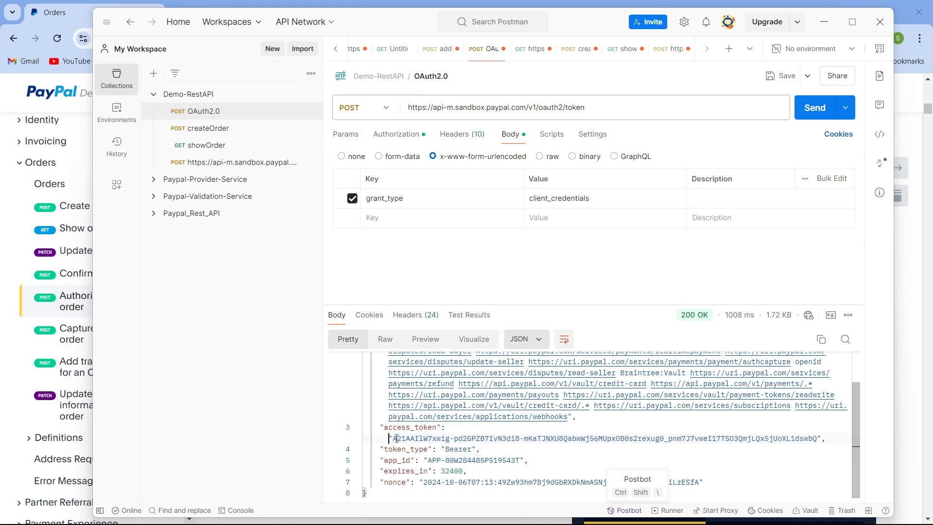
left_click_drag(405, 443, 817, 432)
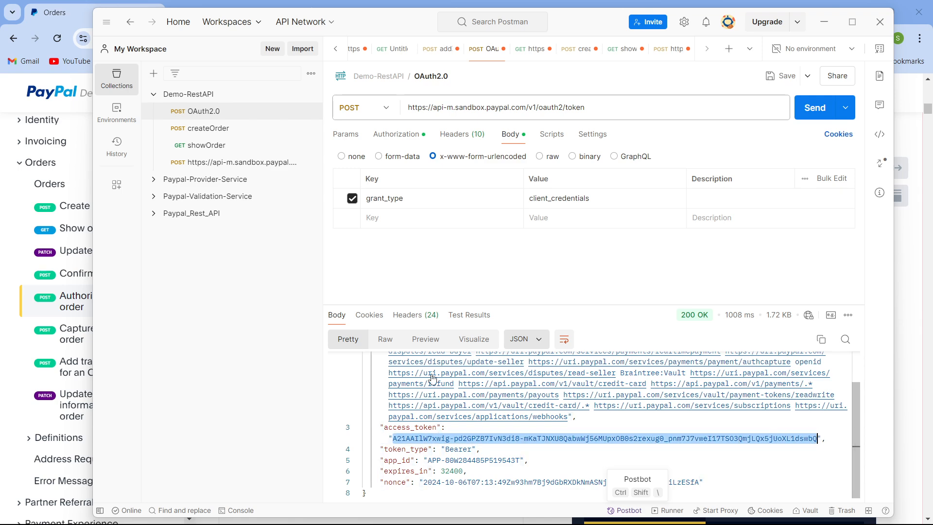
left_click(220, 168)
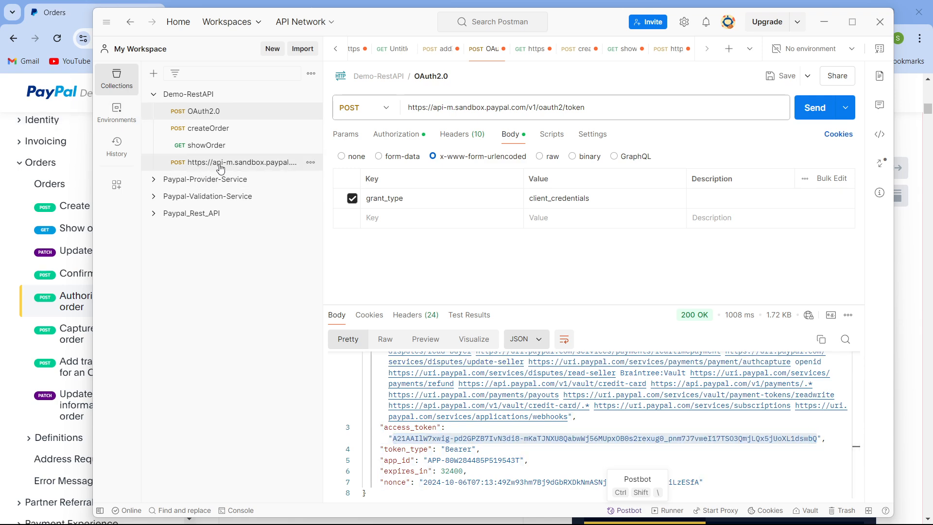
left_click(691, 219)
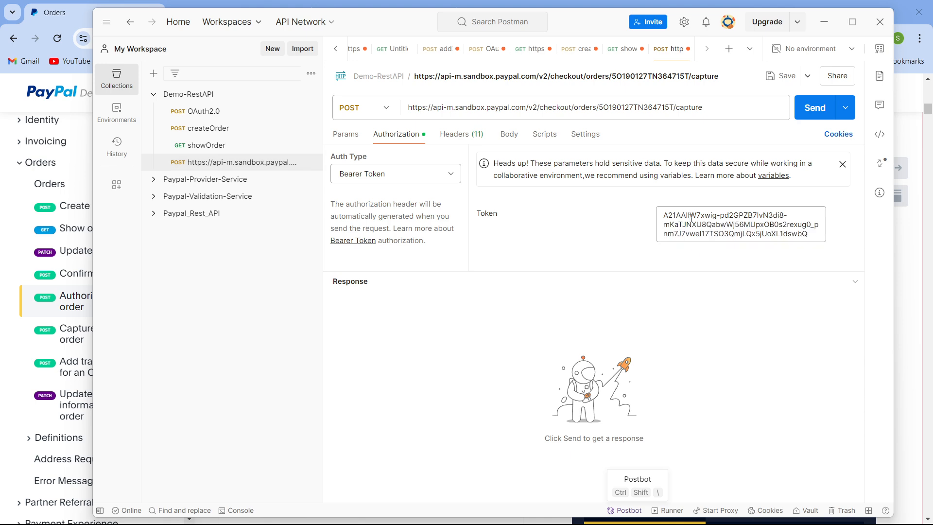
key("ctrl+a")
key("ctrl+v")
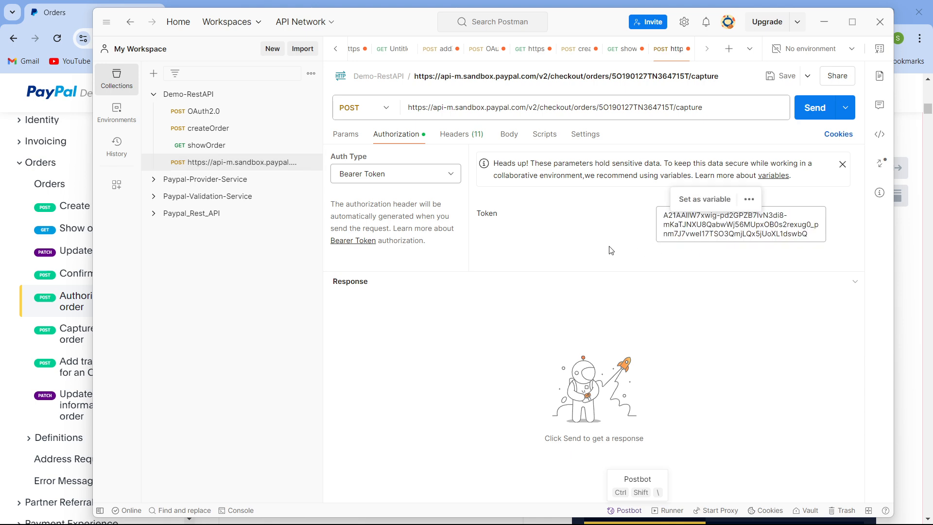
left_click(615, 222)
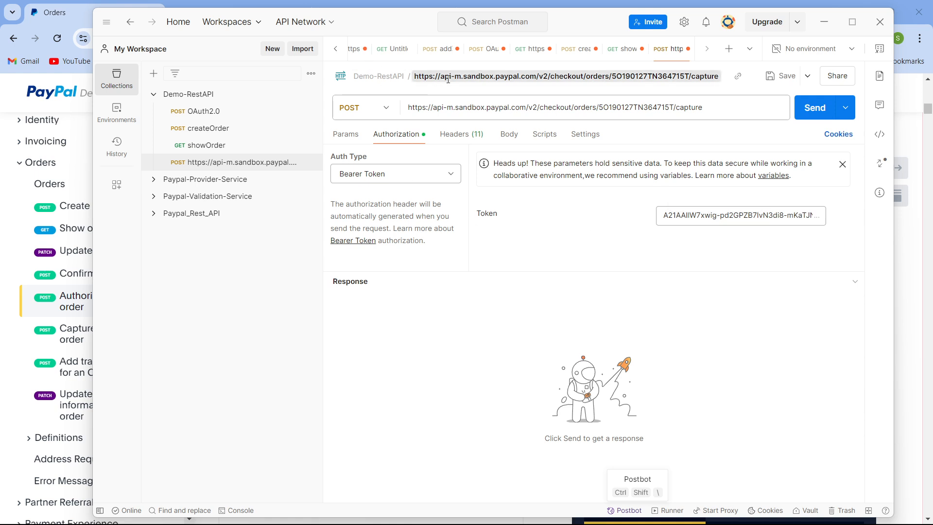
- Rename the imported capture request as captureOrder
left_click(448, 80)
key("BackSpace")
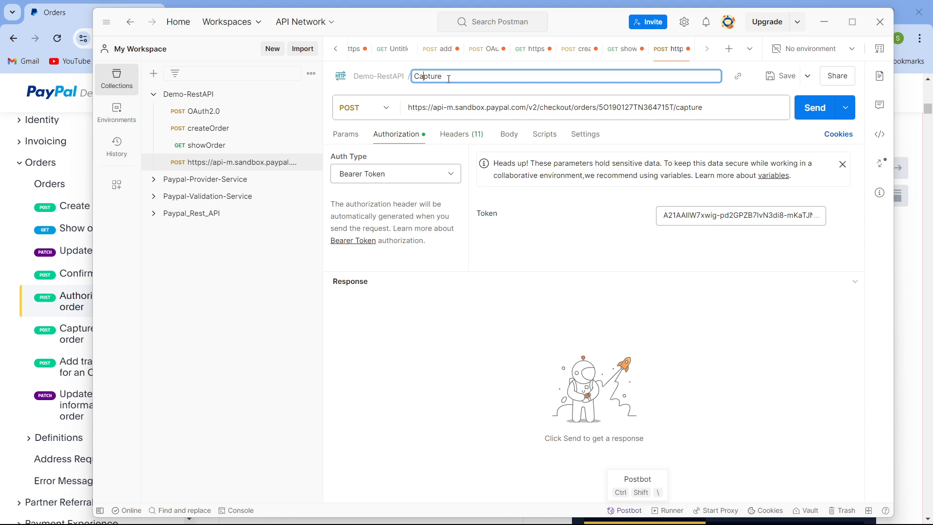
type("Capture")
key("BackSpace")
type("c")
key("Right")
key("Return")
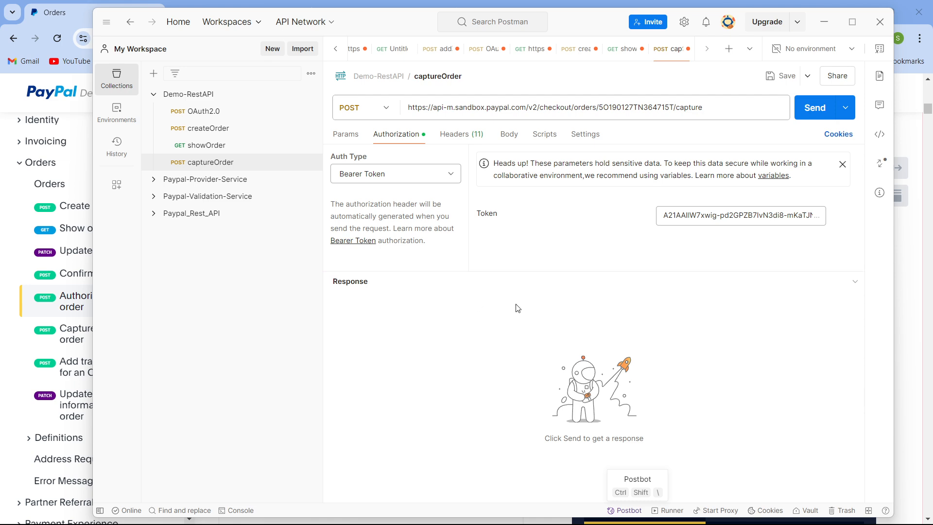
- Check the captureOrder request's headers and body
left_click(471, 136)
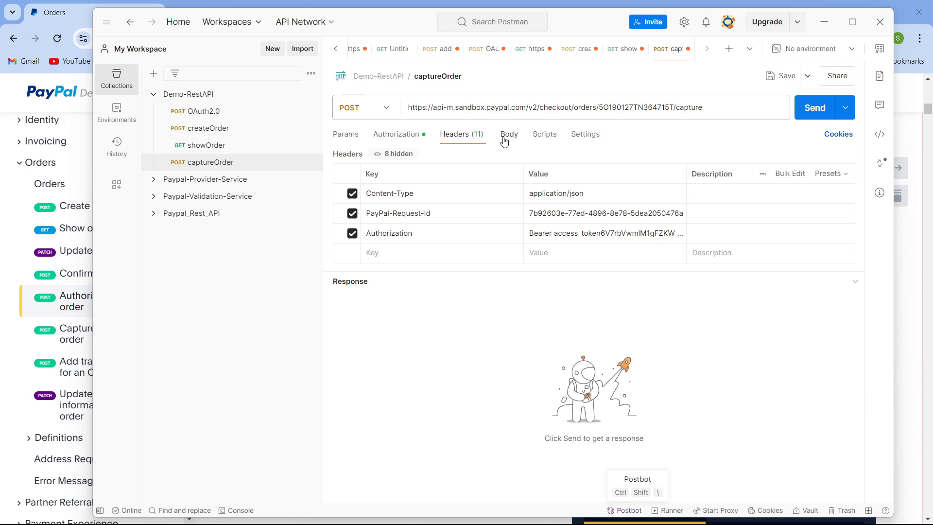
left_click(506, 140)
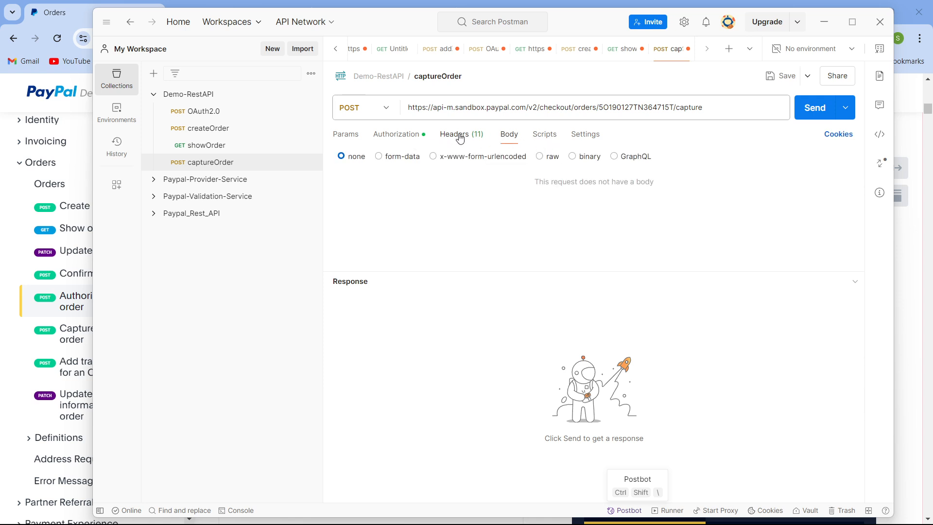
left_click(460, 138)
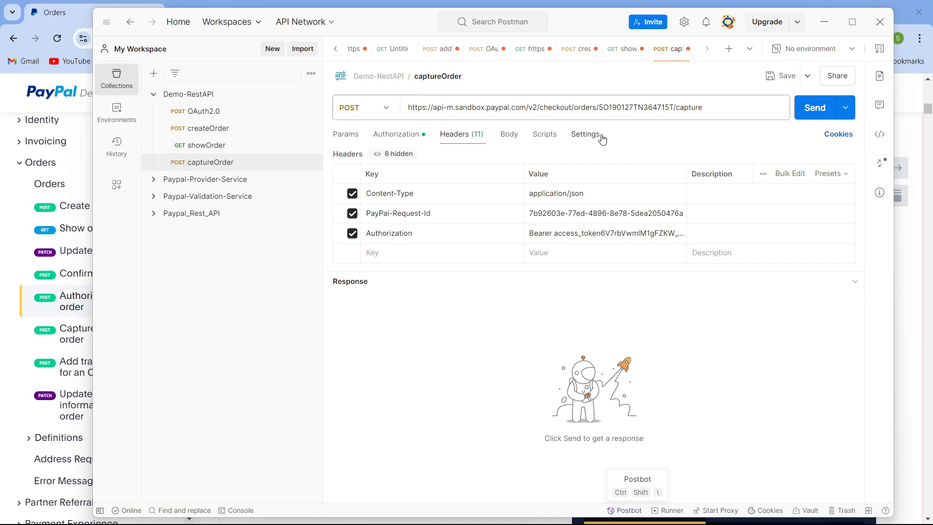
- Copy the order ID from the createOrder response and paste it into the captureOrder URL in place of the existing order ID
left_click(225, 128)
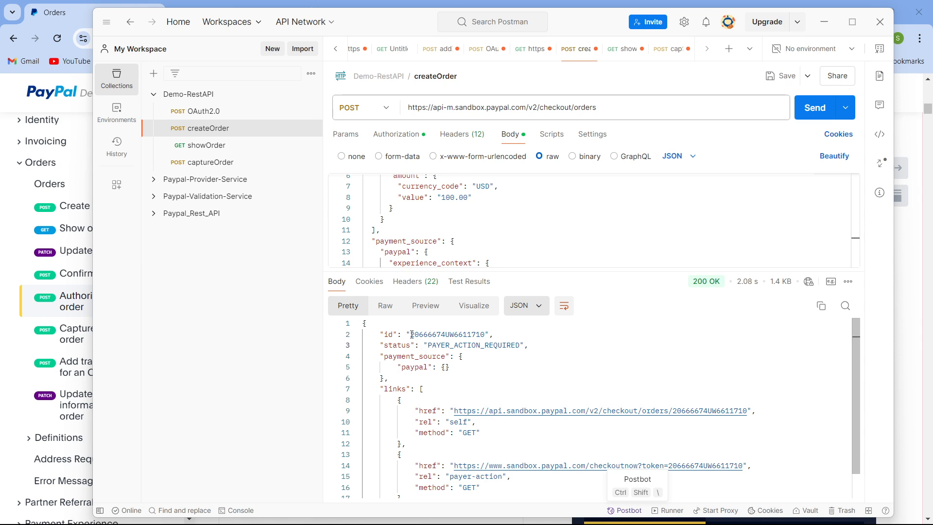
left_click_drag(412, 334, 485, 335)
key("ctrl+c")
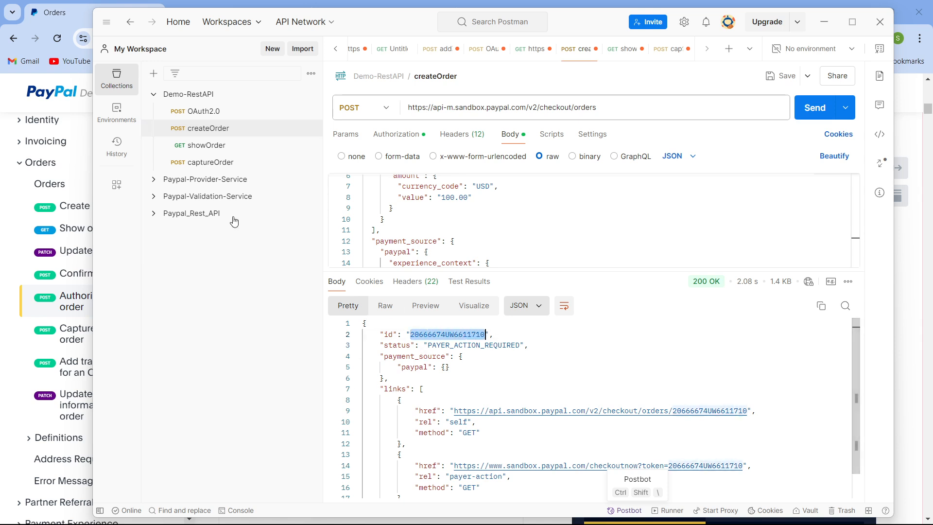
left_click(230, 161)
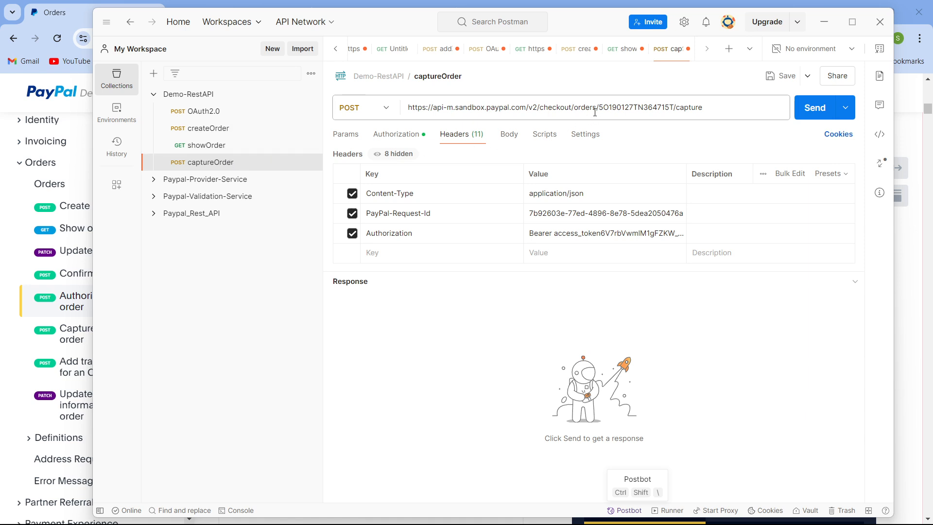
left_click_drag(599, 109, 677, 105)
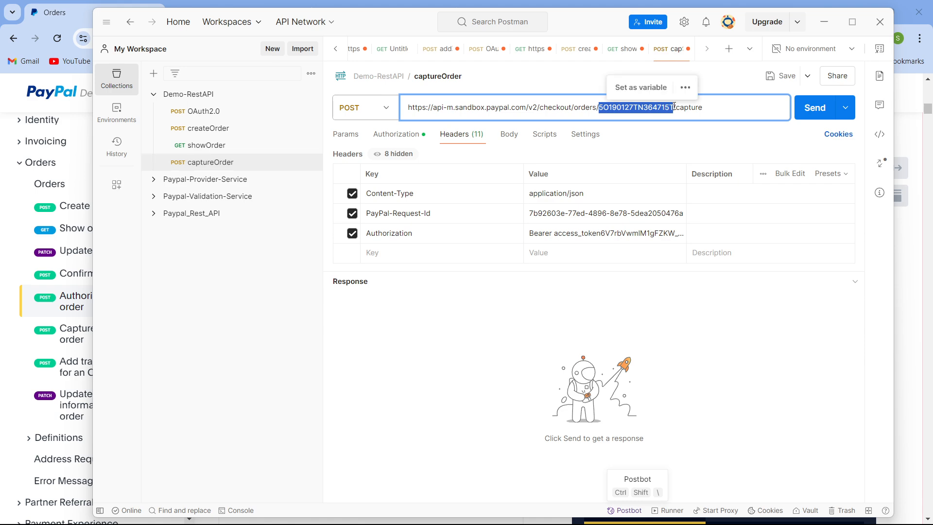
key("ctrl+v")
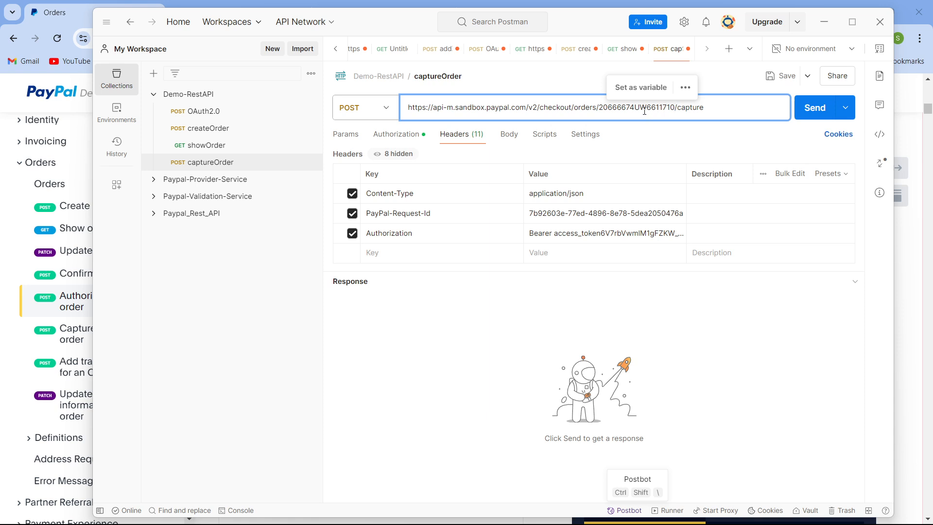
triple_click(700, 113)
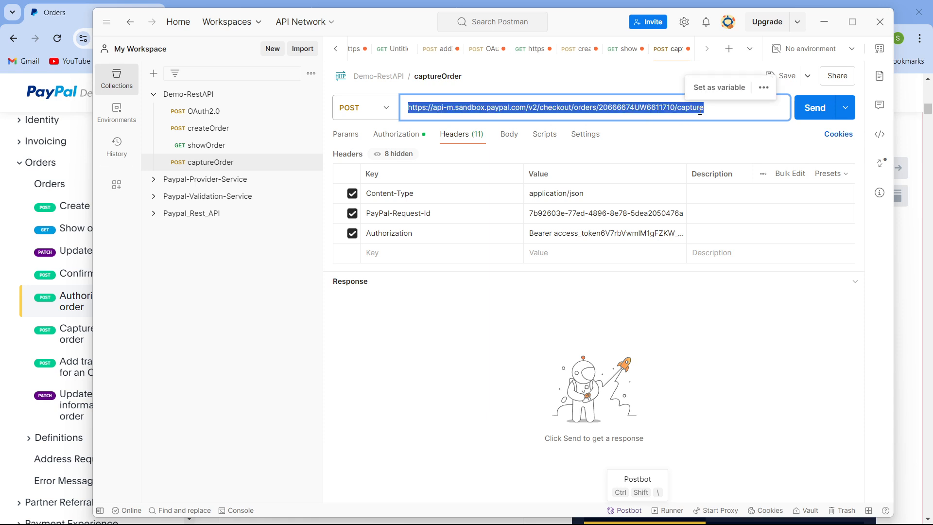
left_click(698, 110)
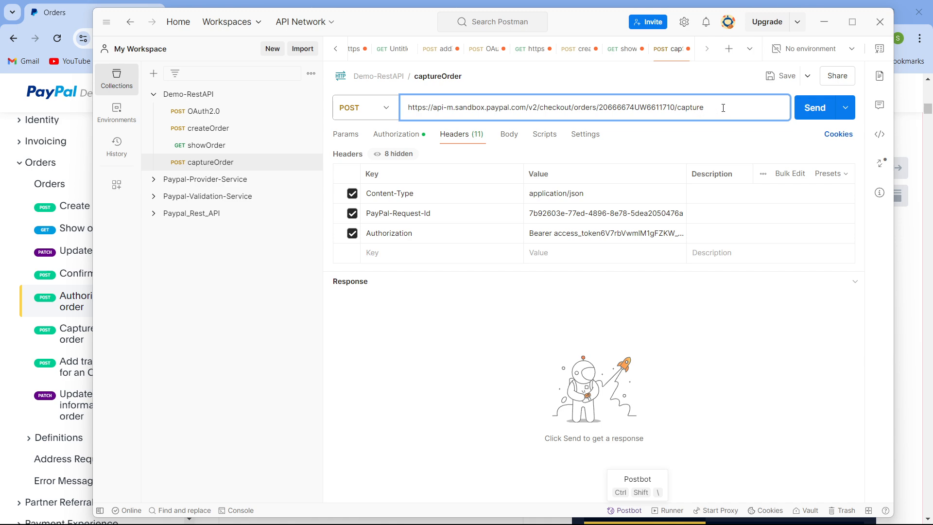
- Send the captureOrder request and review the status and payer details in its response
left_click(797, 118)
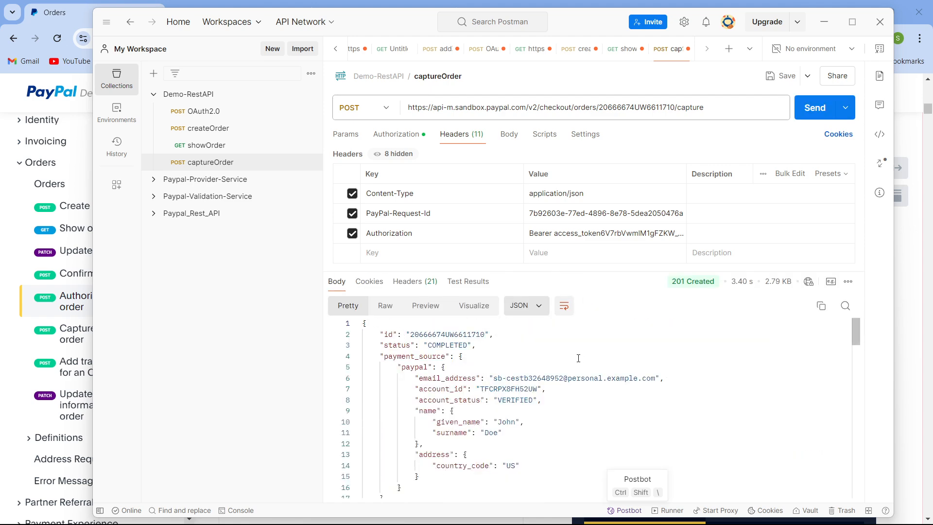
left_click_drag(601, 270, 601, 222)
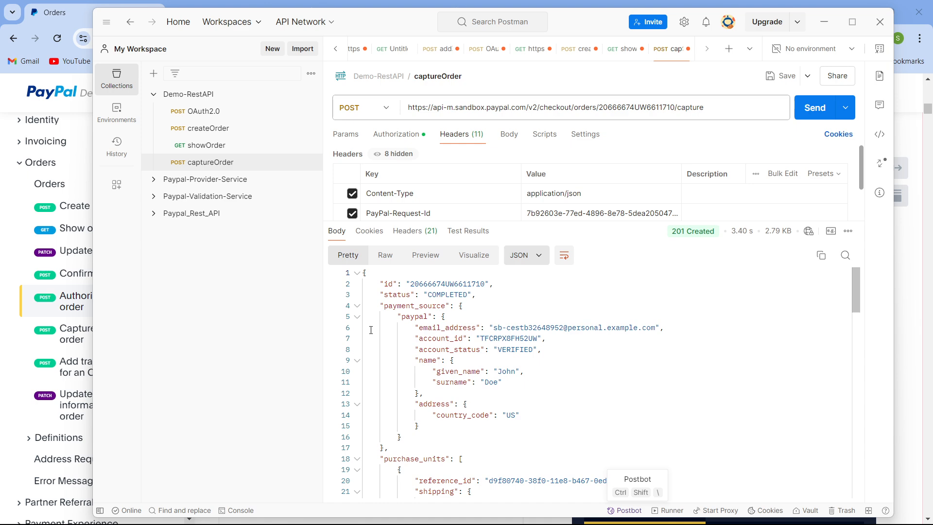
left_click(398, 295)
left_click(454, 294)
left_click(463, 306)
double_click(433, 295)
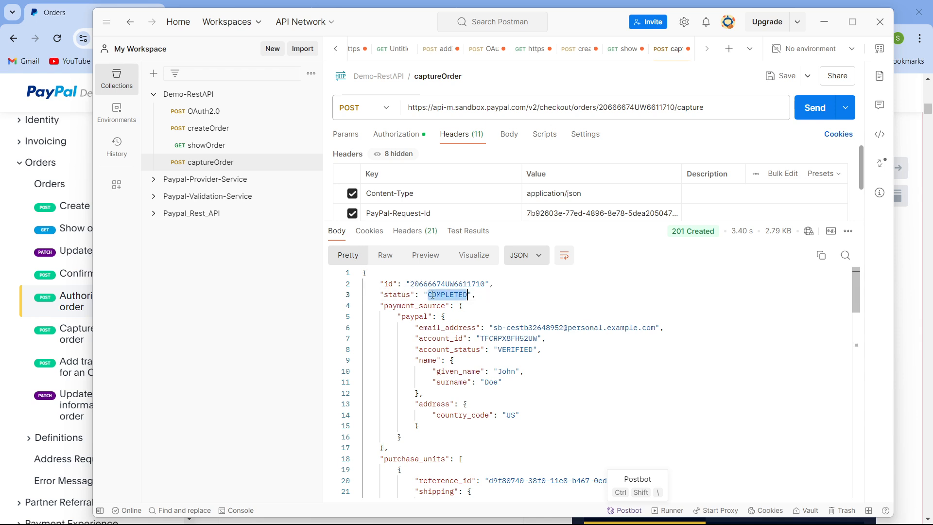
left_click(528, 414)
scroll(528, 402, "down", 6)
scroll(528, 402, "up", 6)
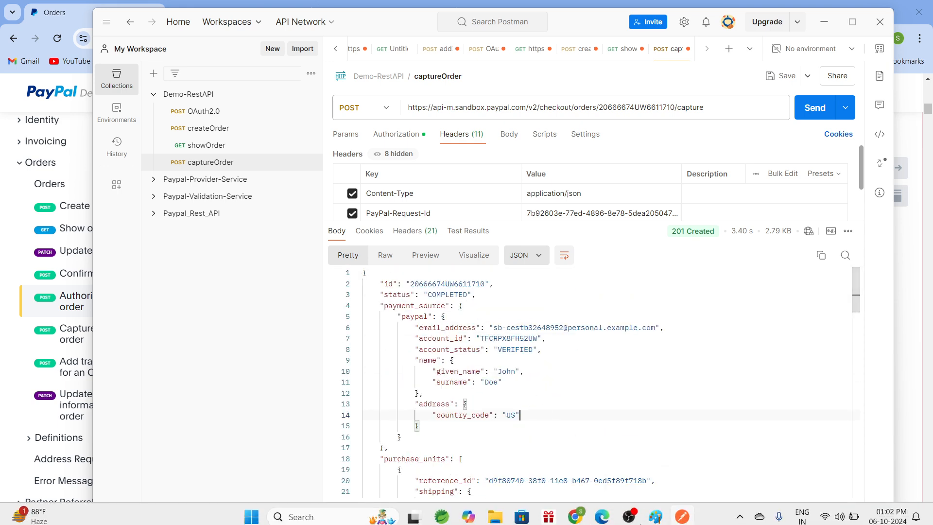
- Switch to the browser's sandbox account page, reload it and check the personal account's PayPal balance
mouse_move(575, 513)
left_click(563, 458)
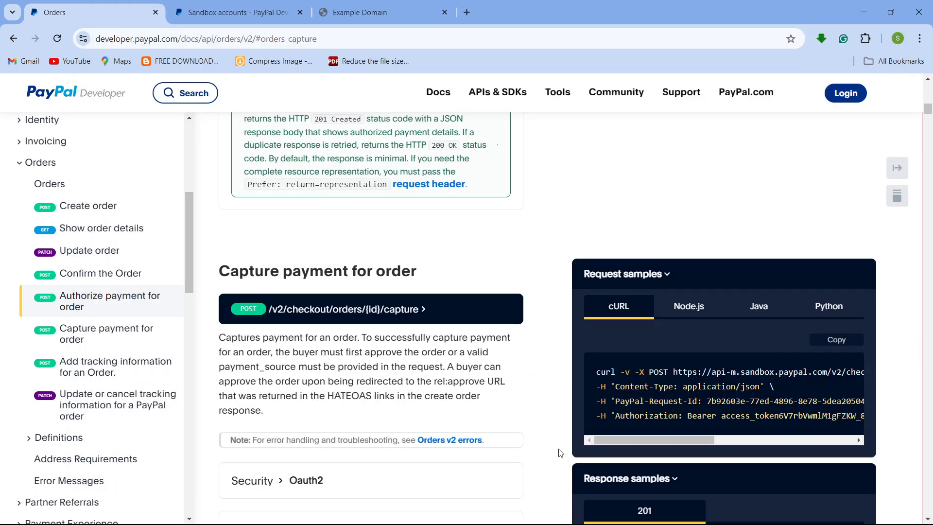
left_click(253, 11)
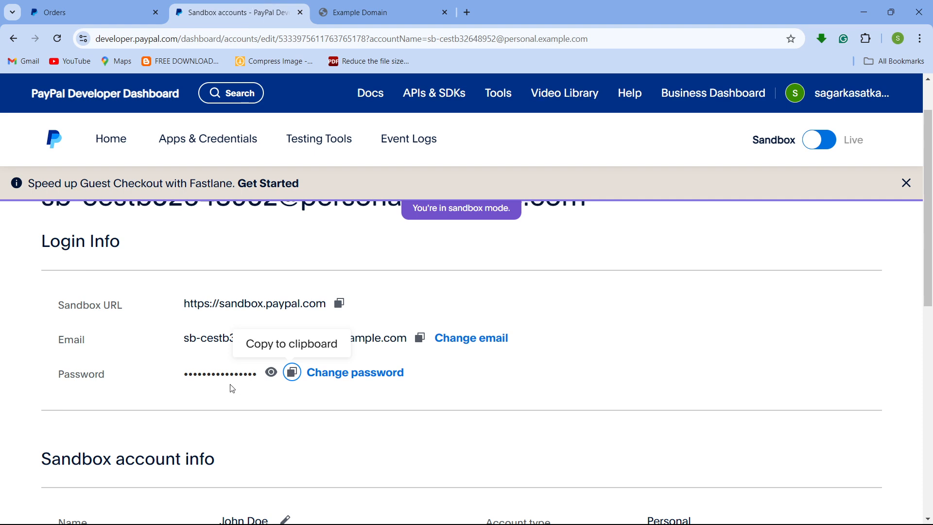
scroll(160, 379, "down", 6)
scroll(149, 365, "up", 4)
scroll(148, 365, "up", 1)
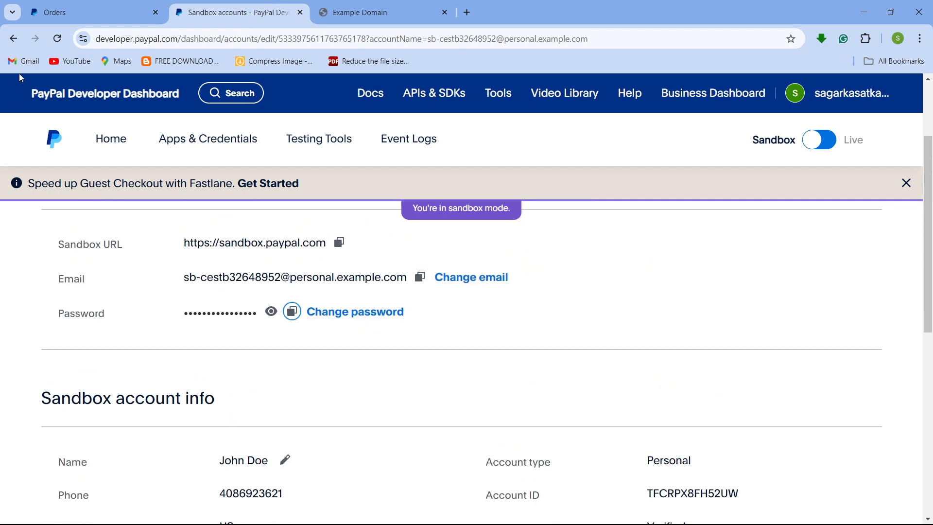
scroll(656, 400, "down", 5)
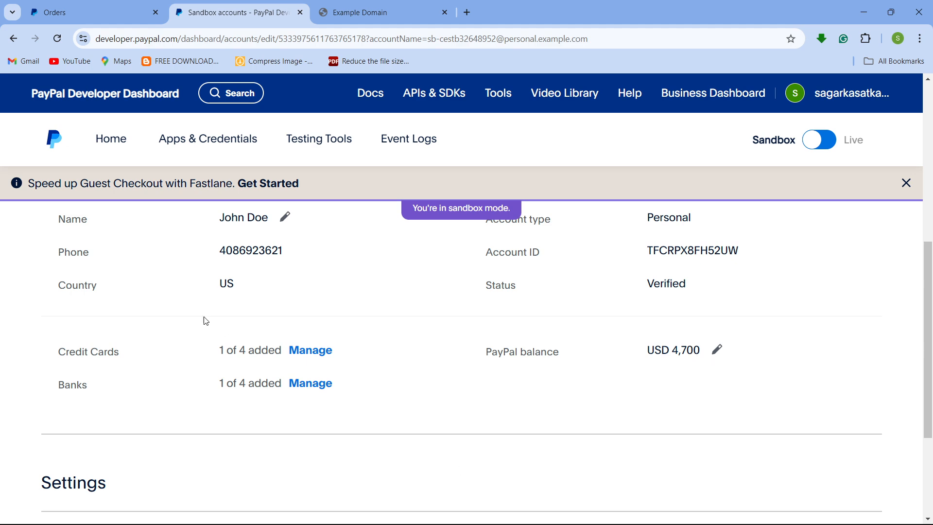
left_click(58, 39)
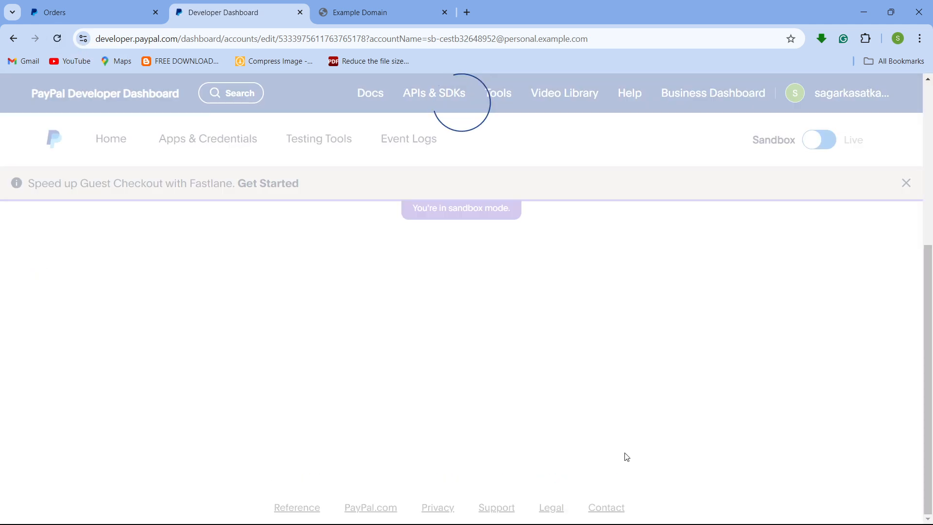
scroll(625, 445, "down", 3)
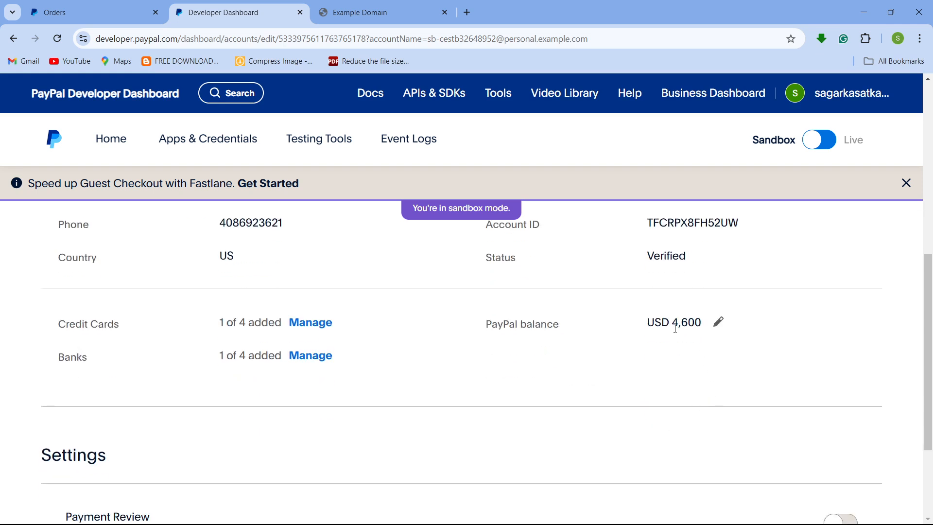
left_click_drag(675, 327, 701, 325)
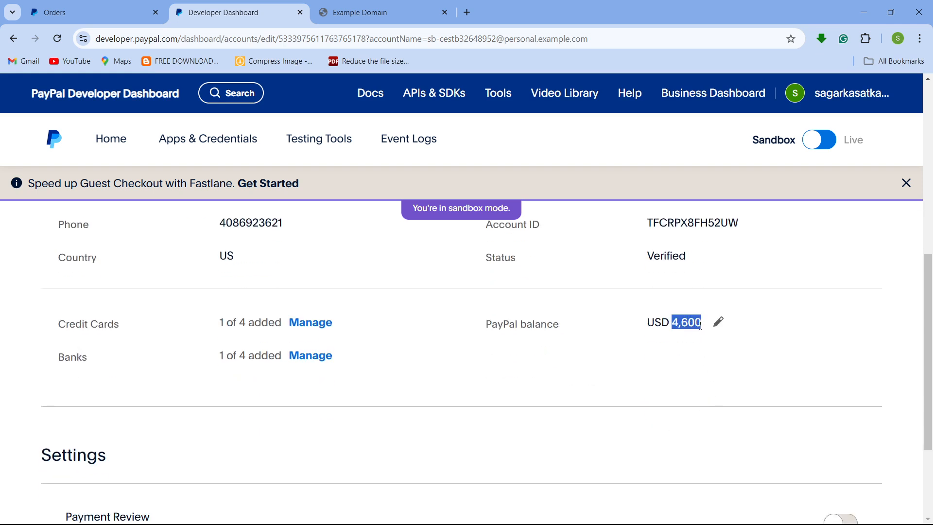
left_click(681, 356)
scroll(663, 338, "up", 8)
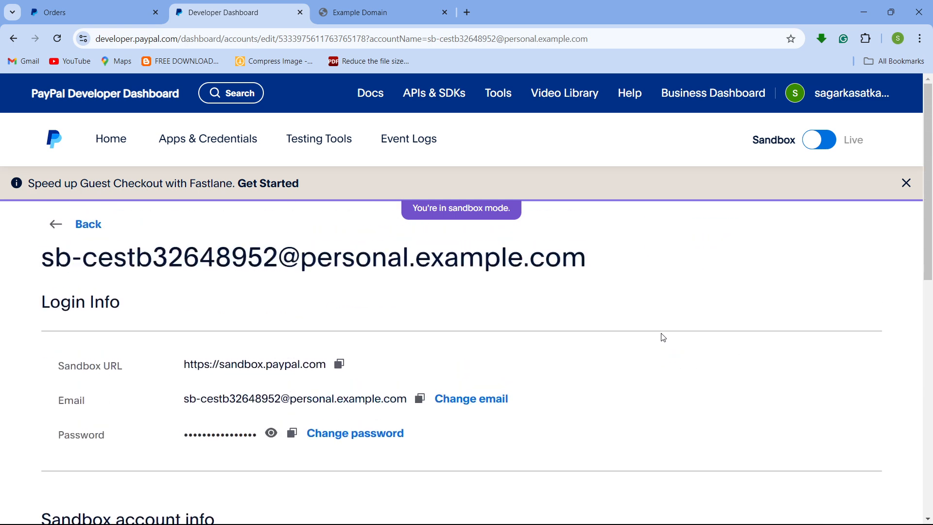
scroll(665, 337, "down", 4)
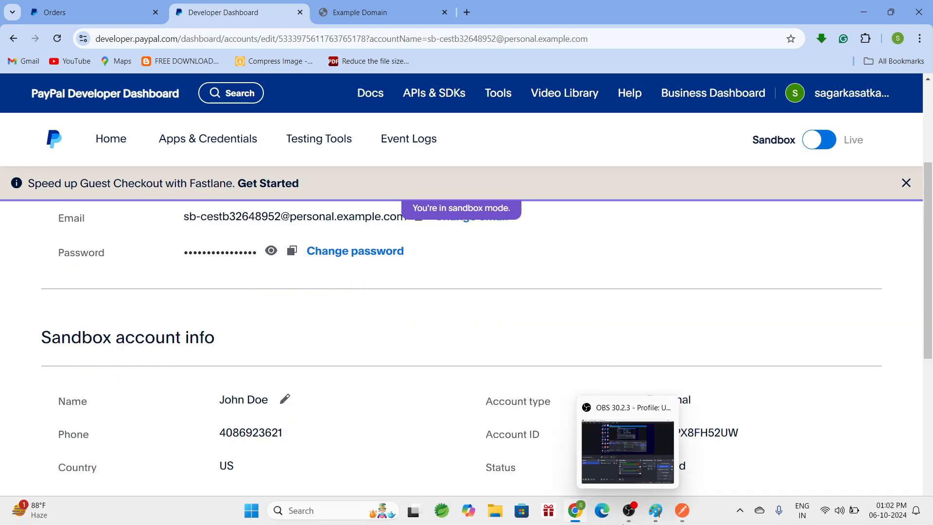
- Return to Postman and compare the order ID in the captureOrder response with the createOrder response
mouse_move(681, 519)
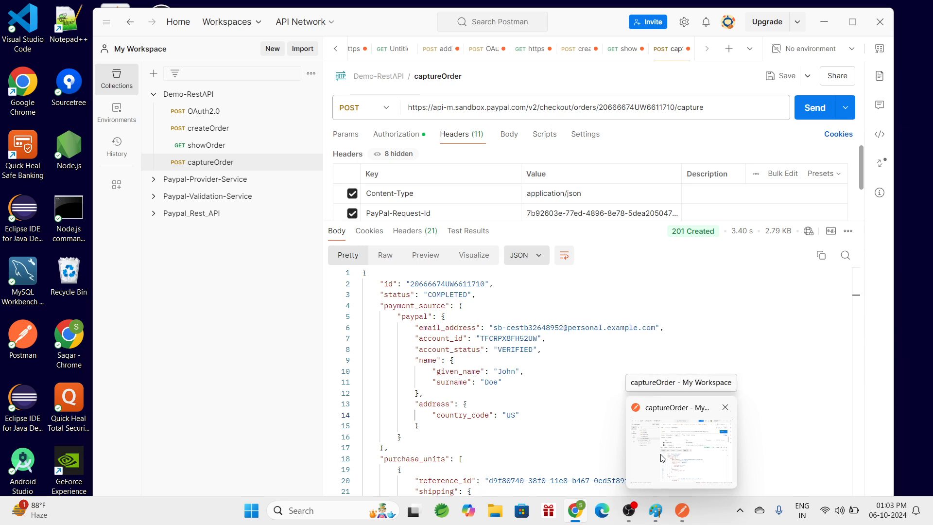
left_click(661, 459)
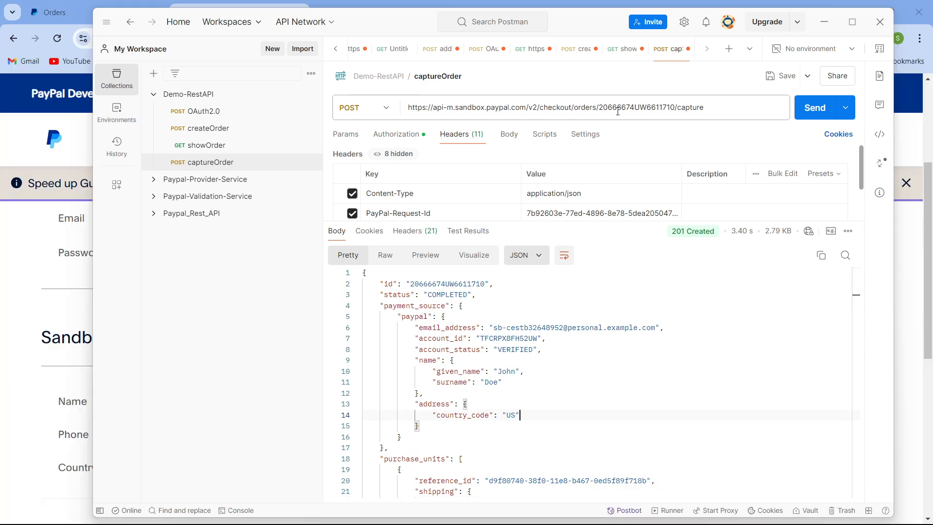
double_click(433, 283)
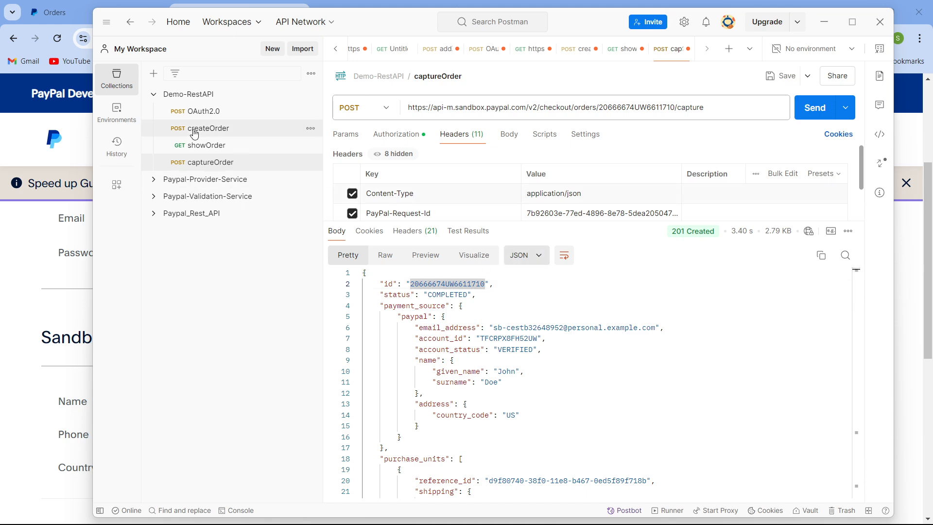
left_click(194, 129)
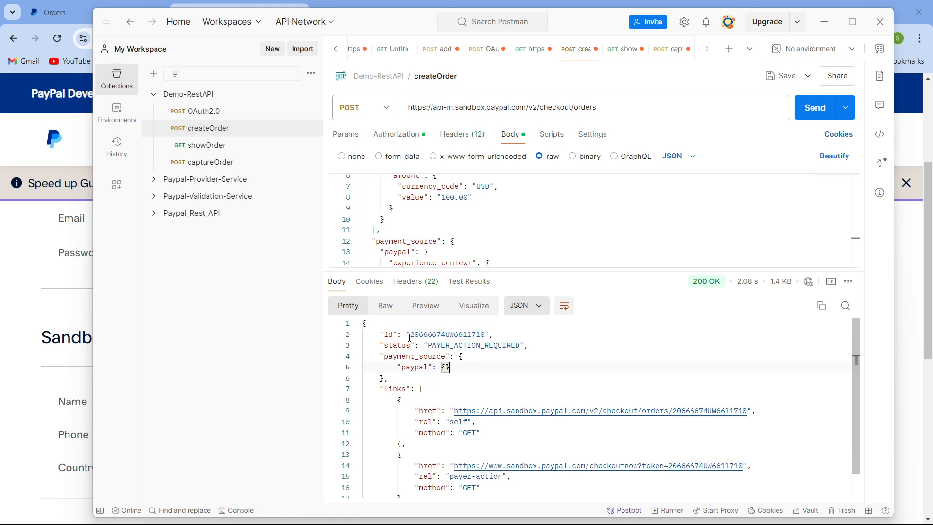
left_click_drag(409, 335, 485, 333)
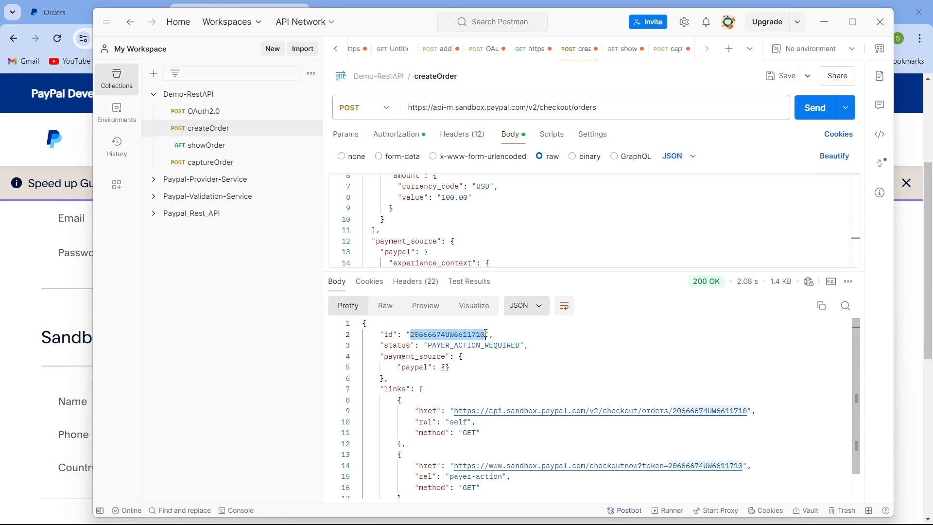
left_click(566, 357)
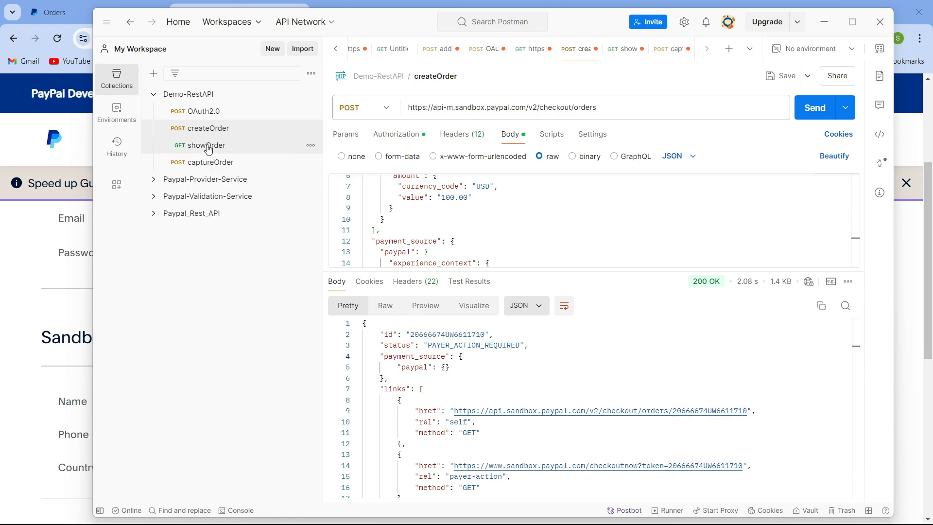
- Open the showOrder request for the same order ID and send it again
left_click(215, 146)
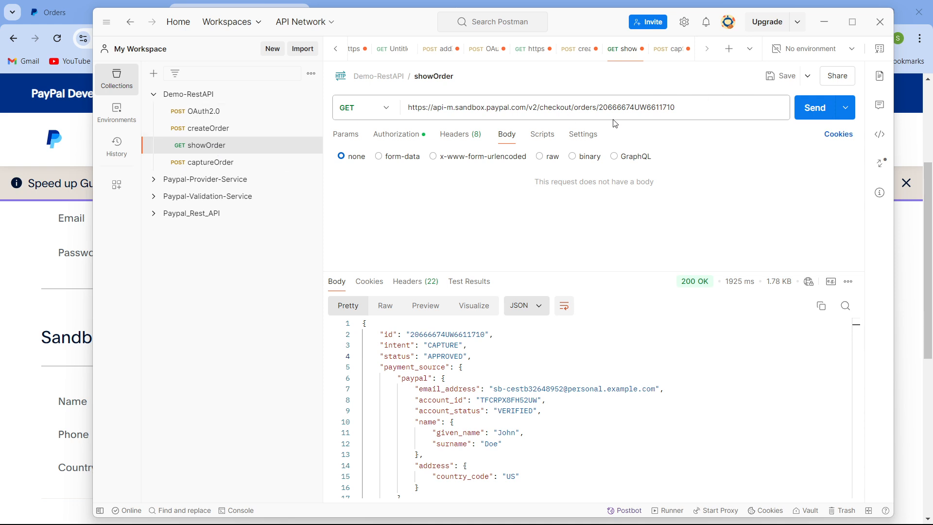
left_click_drag(600, 107, 695, 105)
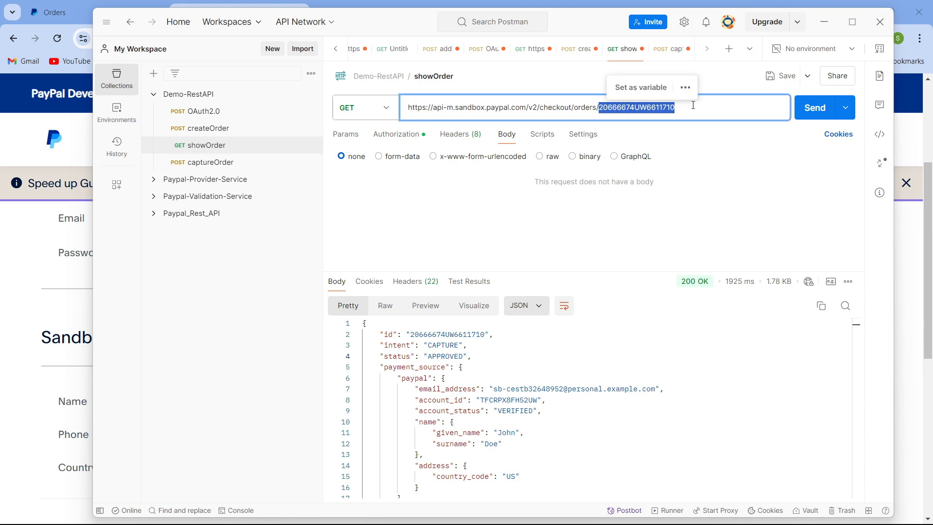
left_click(809, 118)
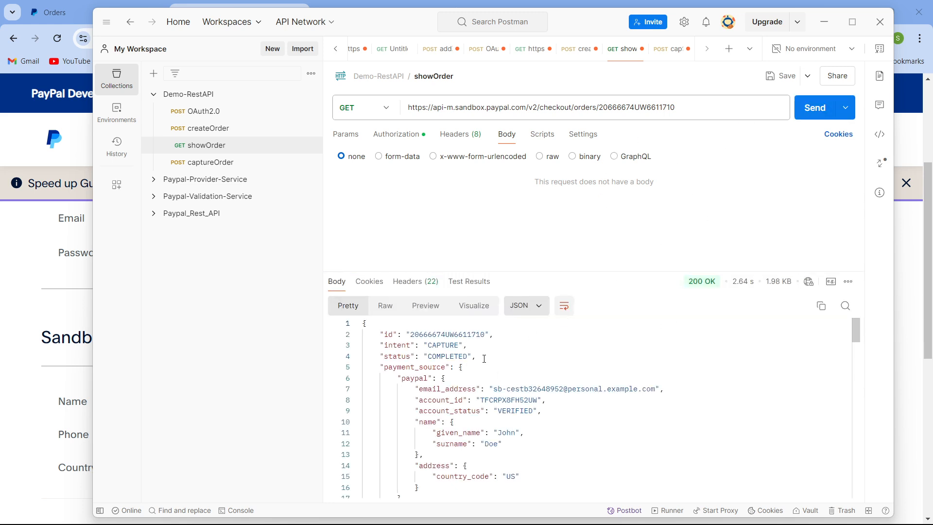
- Examine the showOrder response's intent, status and payment captures, then reopen createOrder
double_click(445, 356)
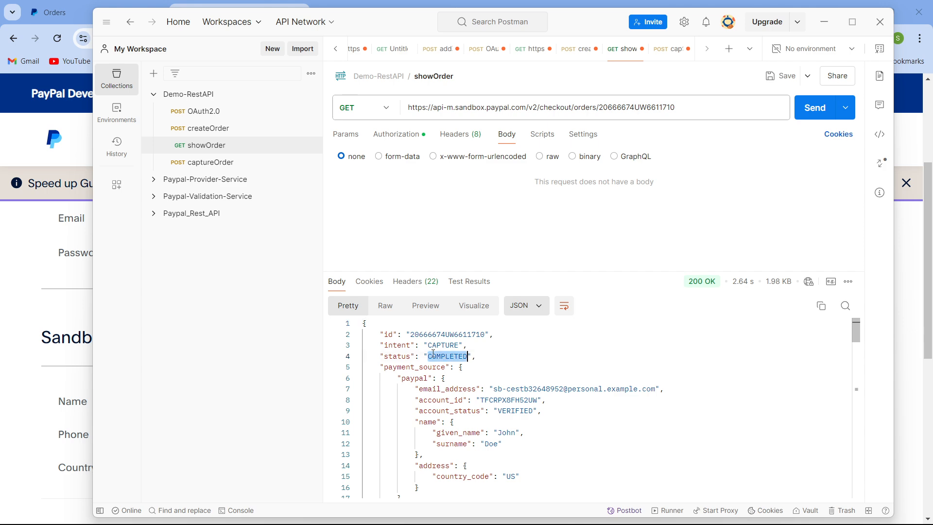
left_click(463, 367)
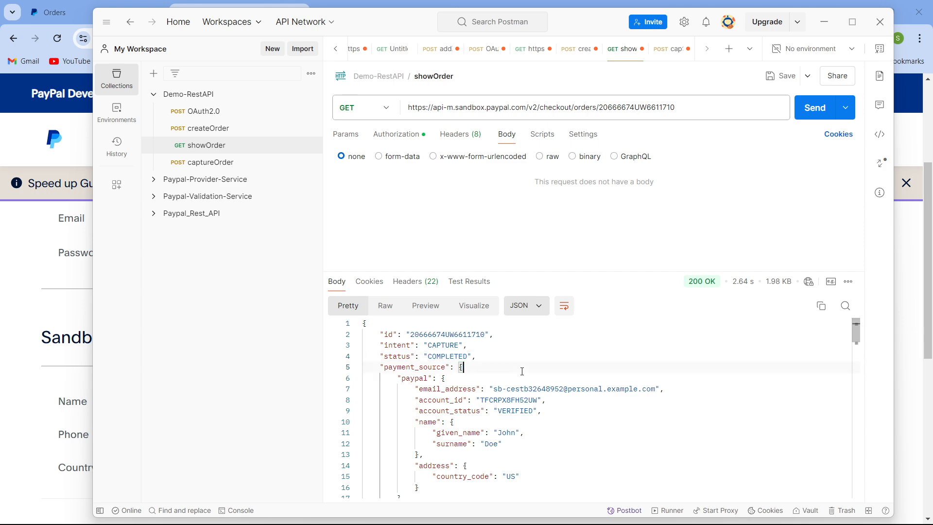
scroll(450, 346, "down", 3)
scroll(451, 347, "up", 3)
double_click(450, 346)
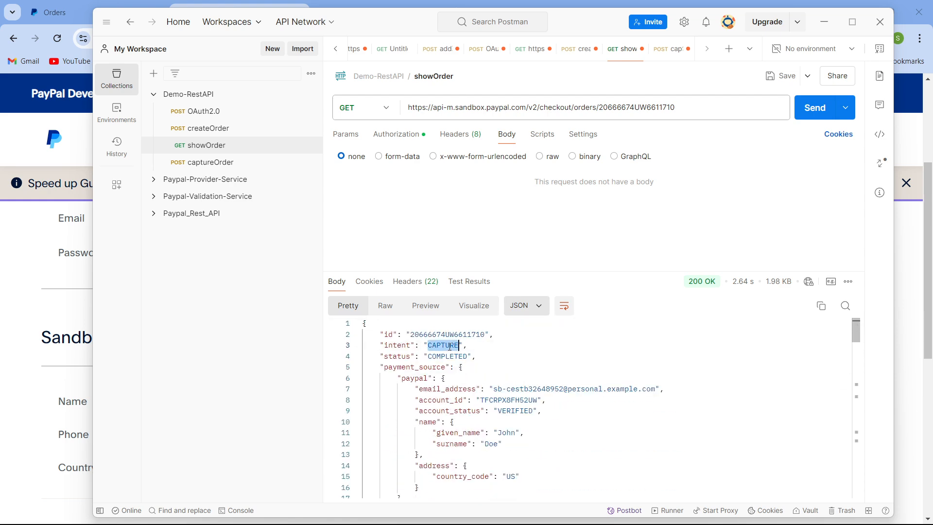
double_click(429, 355)
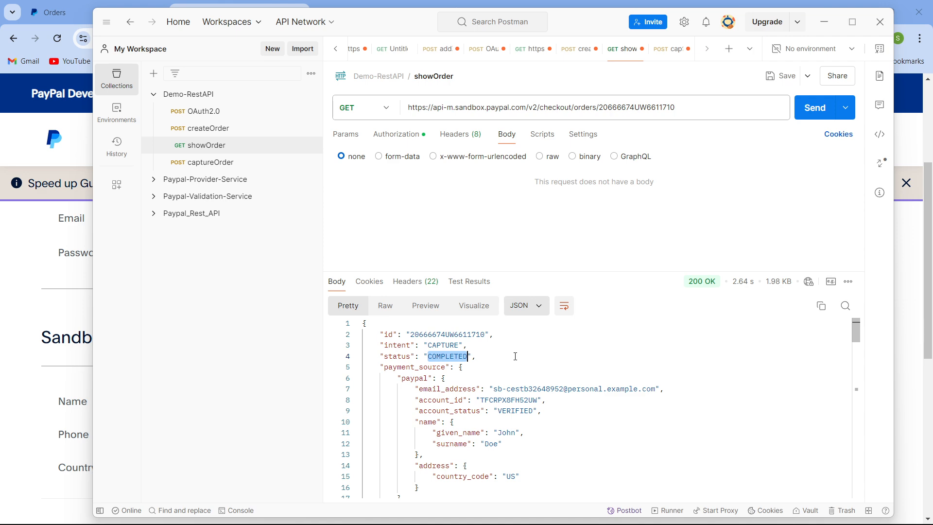
scroll(610, 476, "down", 4)
scroll(598, 445, "down", 5)
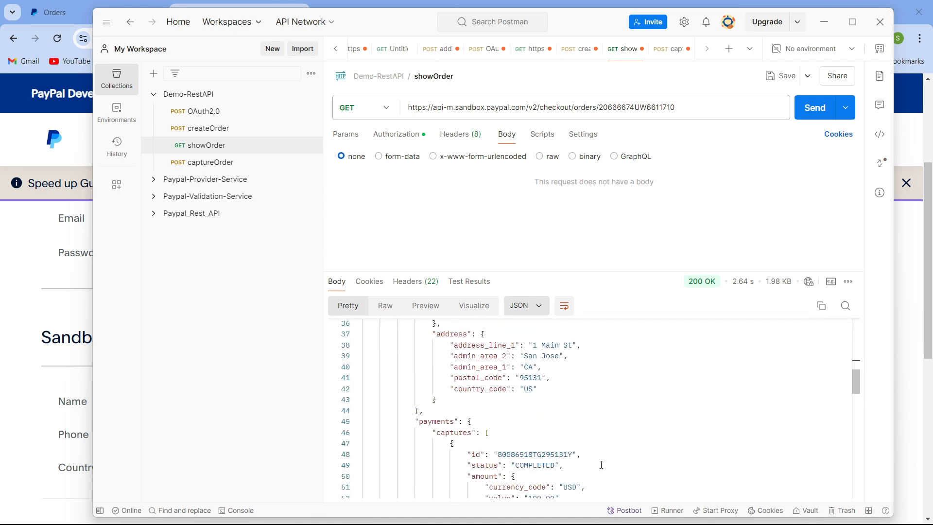
scroll(534, 452, "up", 10)
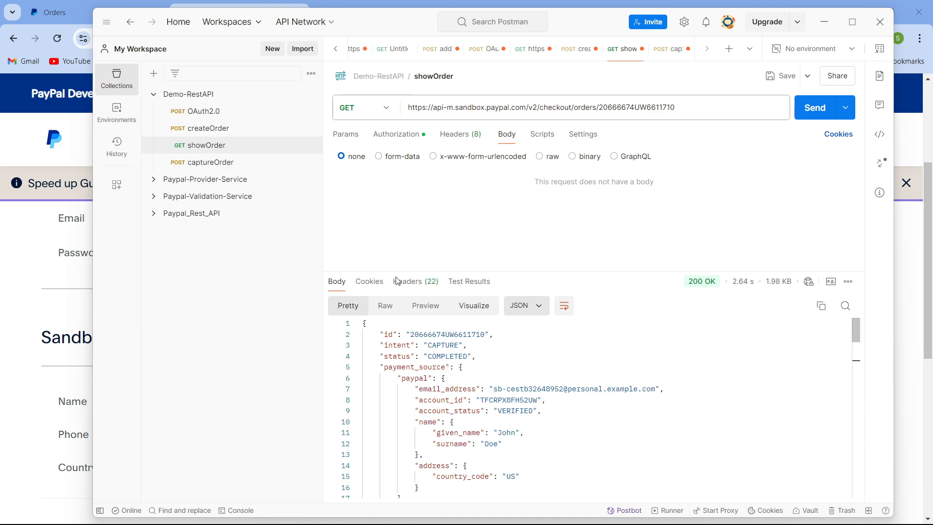
left_click(247, 132)
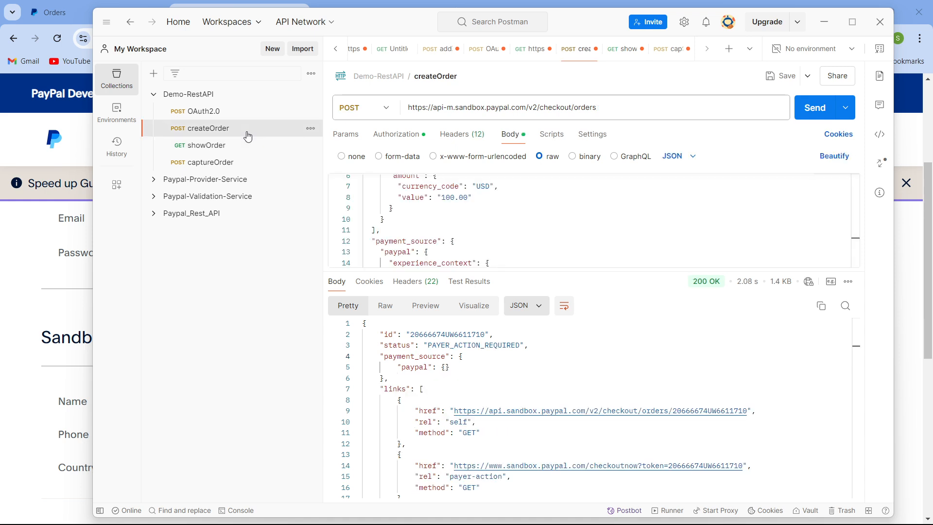
- Open the createOrder headers and delete the last character of the PayPal-Request-Id value
left_click_drag(675, 329, 681, 385)
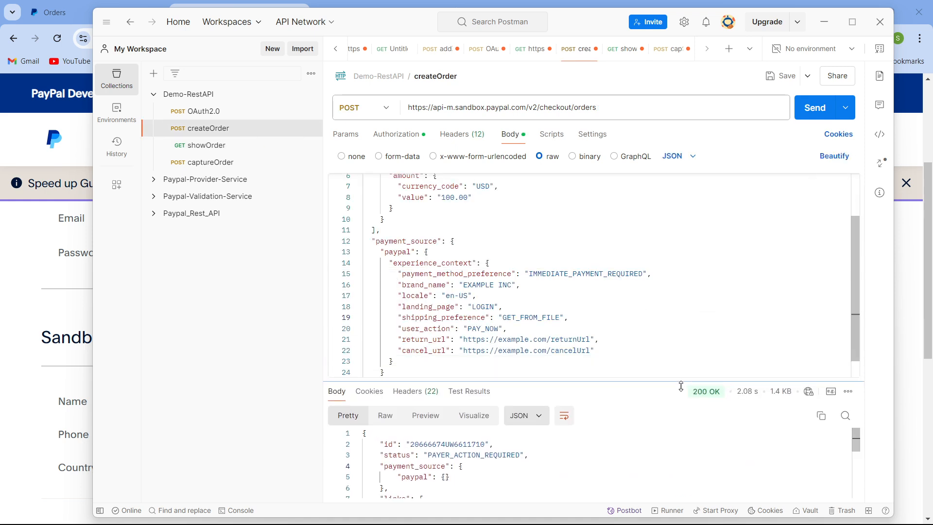
scroll(497, 337, "down", 1)
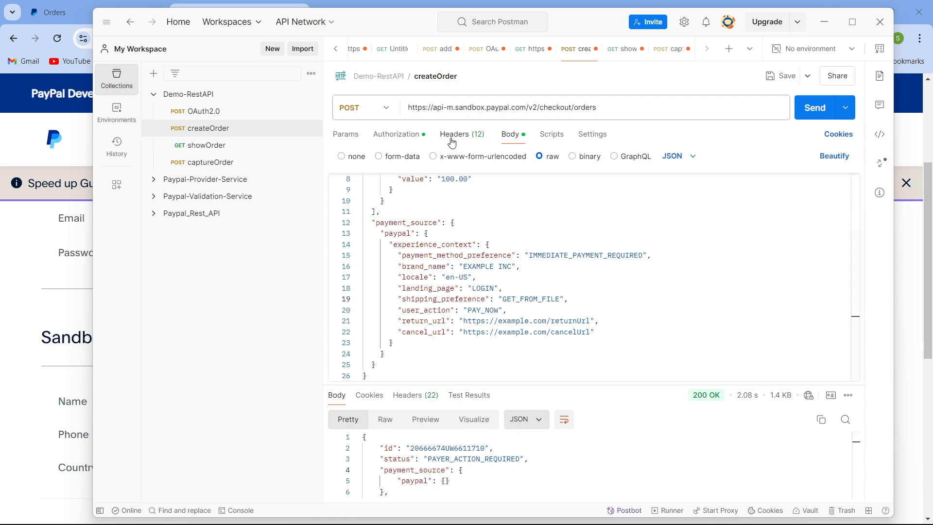
left_click(451, 134)
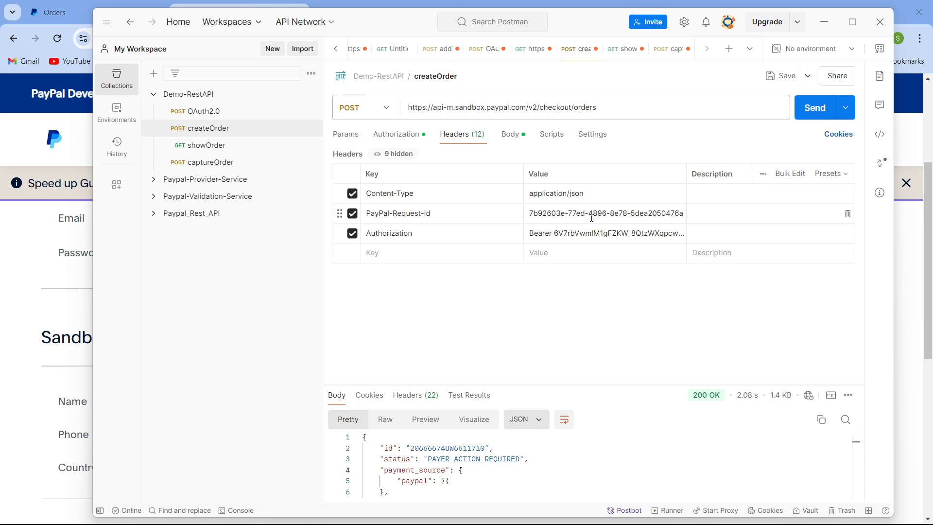
left_click(591, 218)
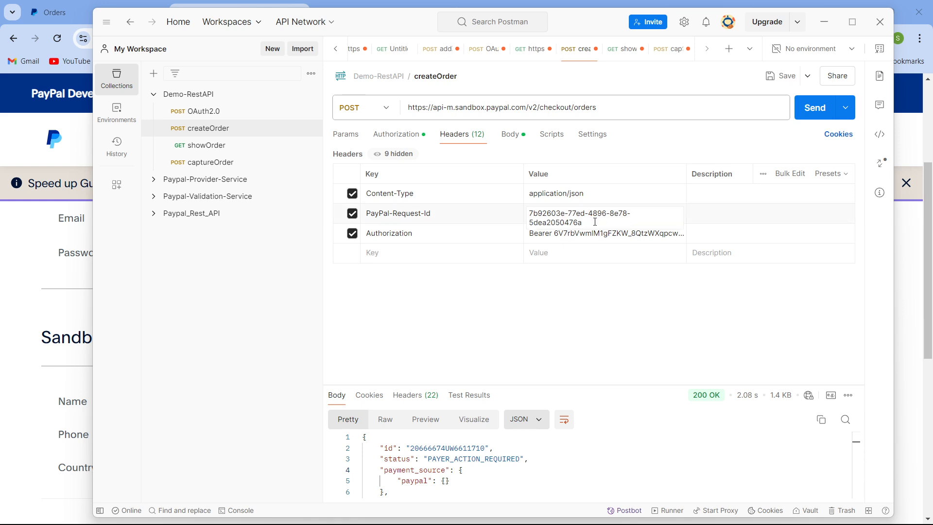
key("BackSpace")
left_click(520, 139)
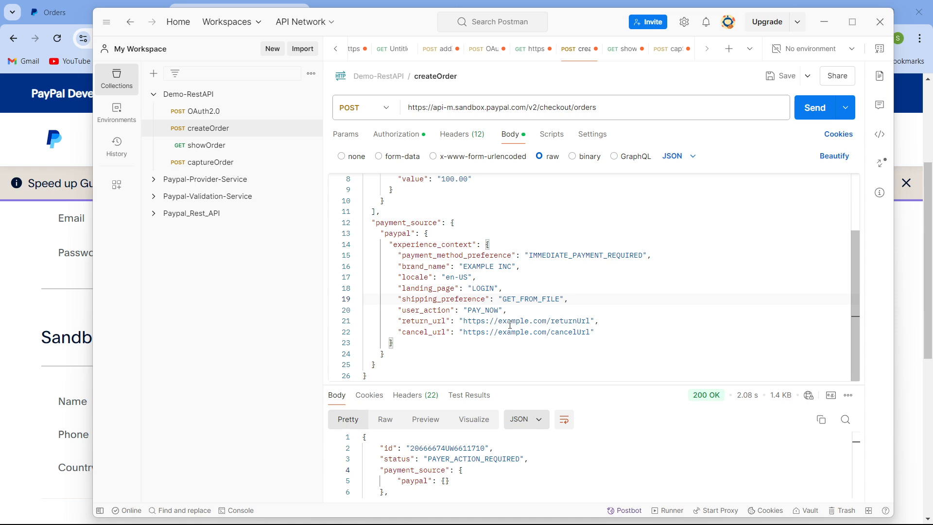
left_click_drag(498, 322, 585, 323)
type("www.google.com")
left_click(549, 341)
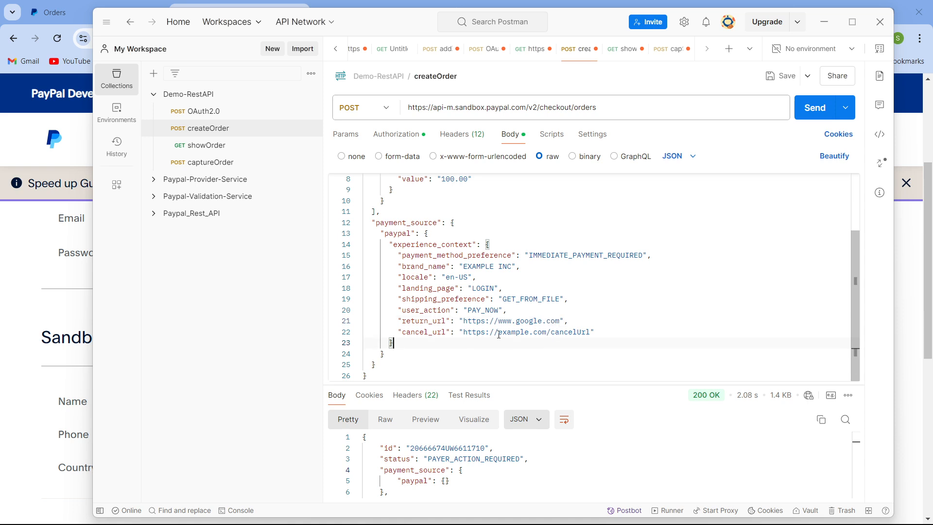
left_click_drag(499, 335, 591, 332)
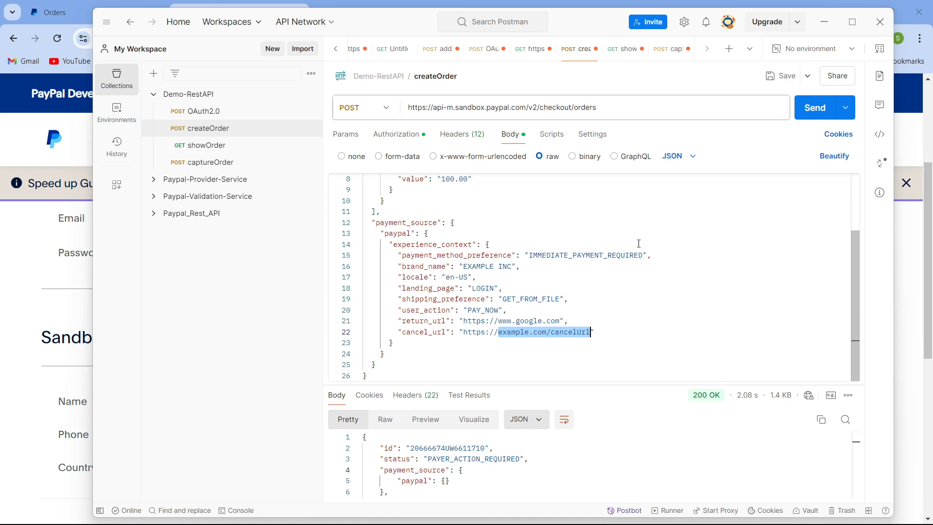
left_click(621, 306)
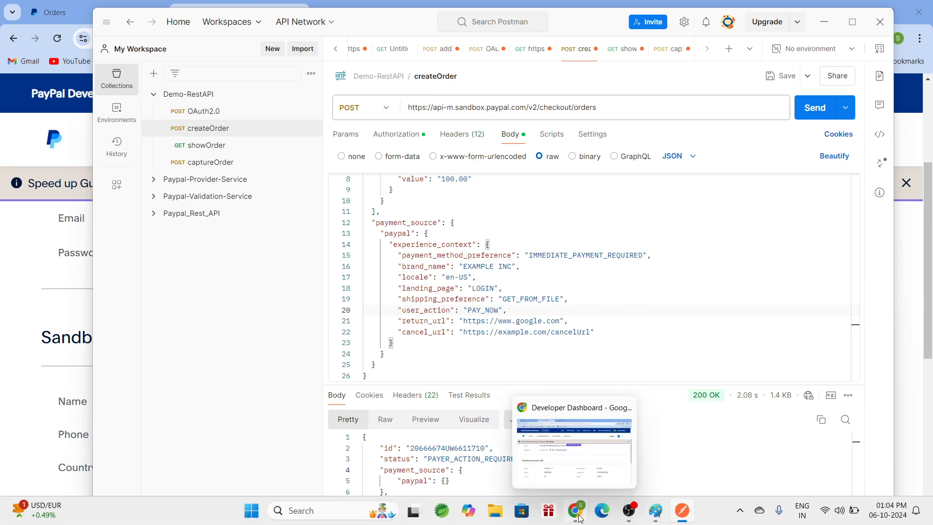
left_click(579, 518)
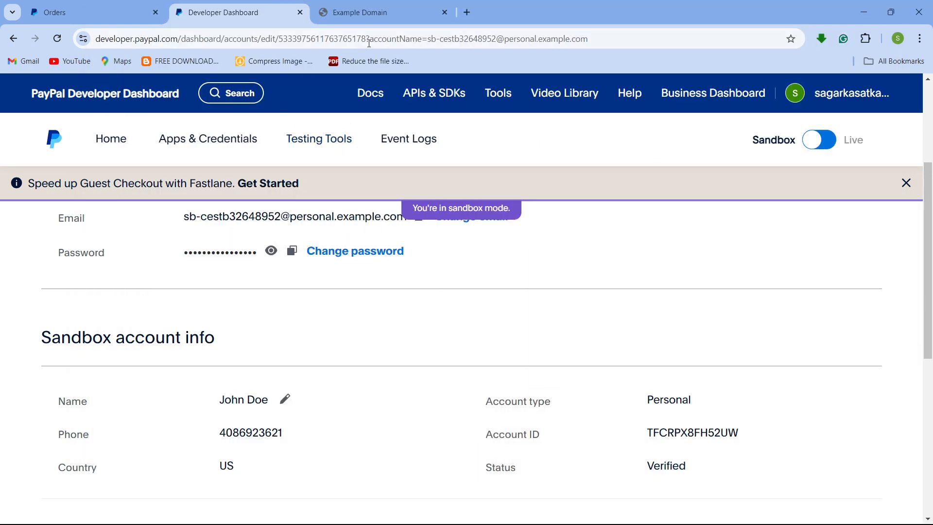
left_click(15, 41)
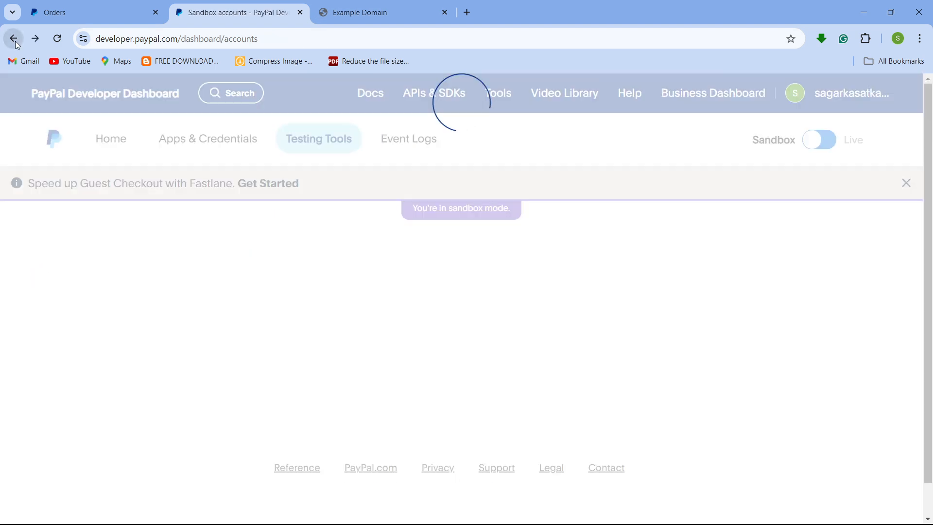
left_click(15, 40)
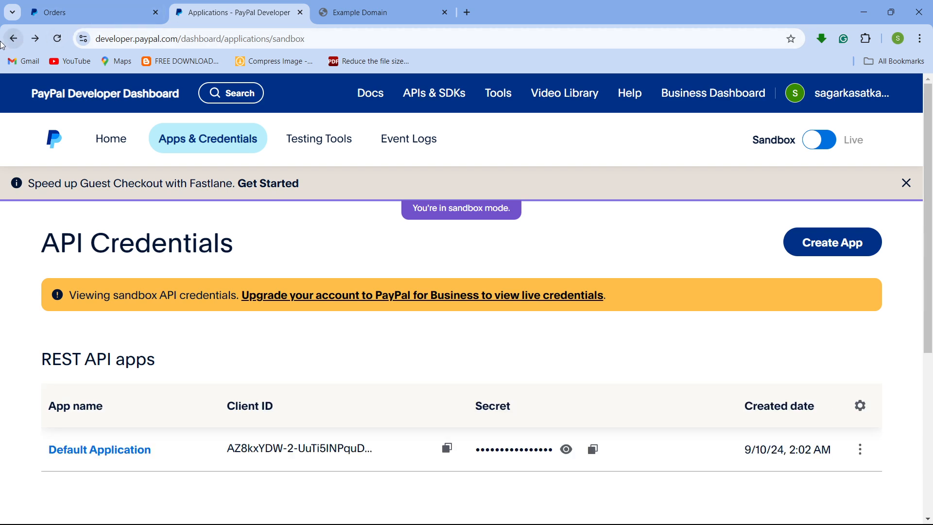
left_click(13, 41)
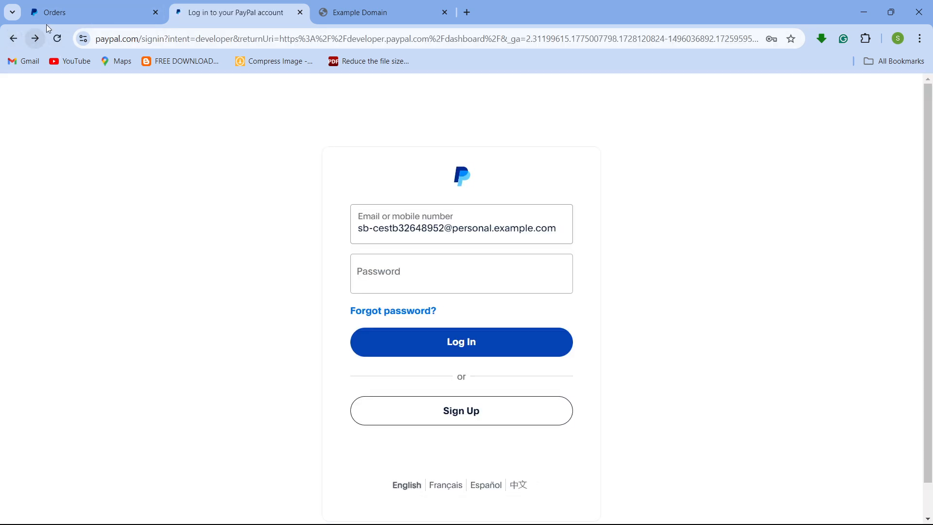
- Open the Get Started with PayPal REST APIs docs page in the browser and copy its URL
left_click(71, 14)
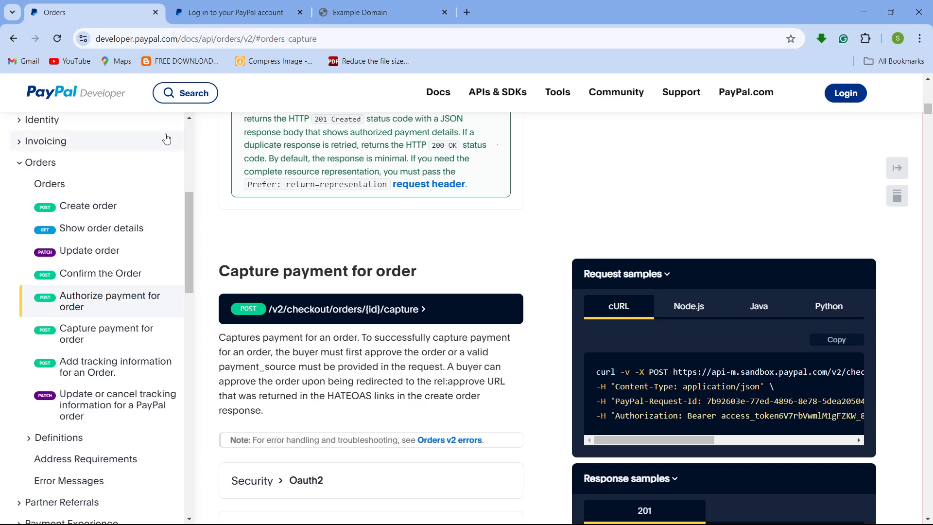
scroll(166, 139, "up", 5)
scroll(54, 232, "up", 3)
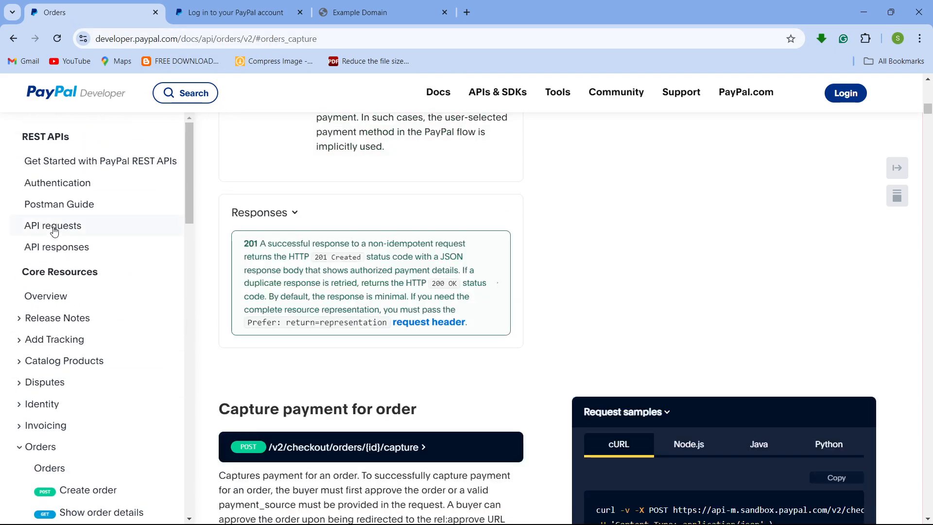
scroll(54, 228, "up", 5)
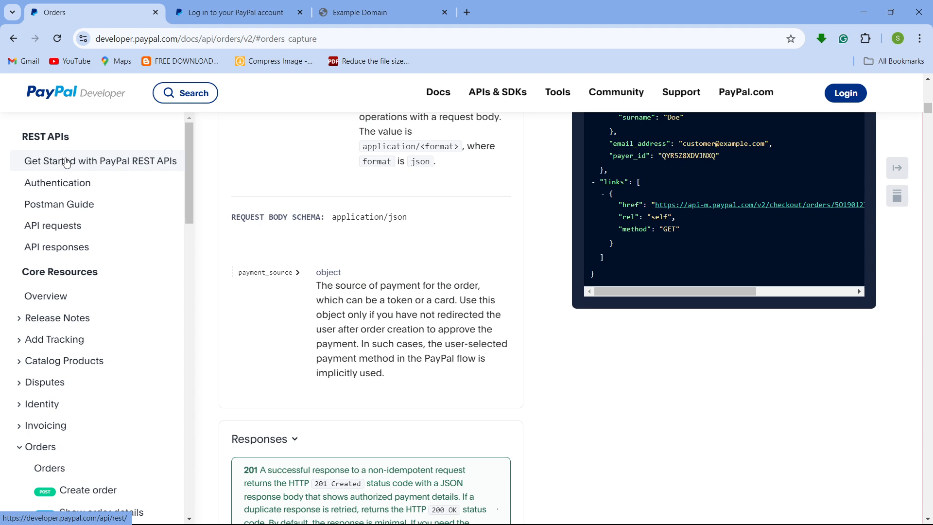
left_click(66, 162)
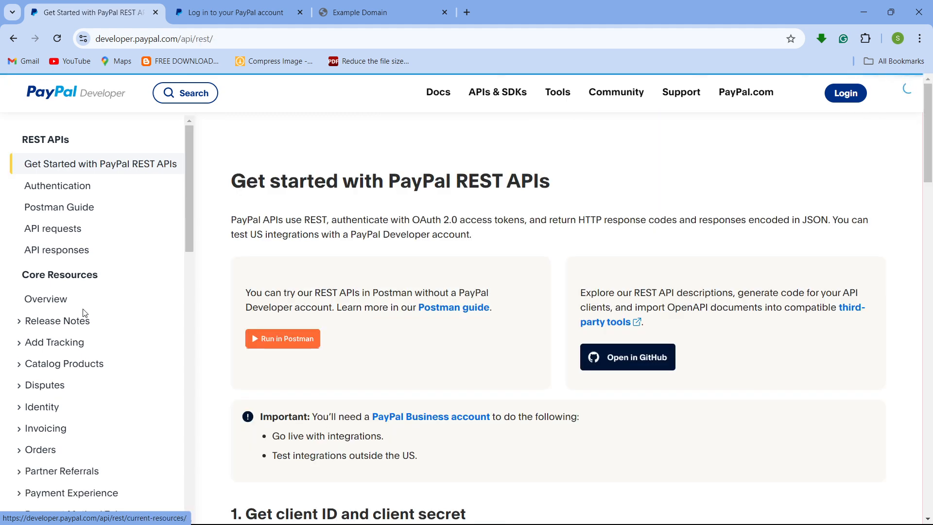
scroll(85, 315, "down", 5)
scroll(86, 314, "up", 5)
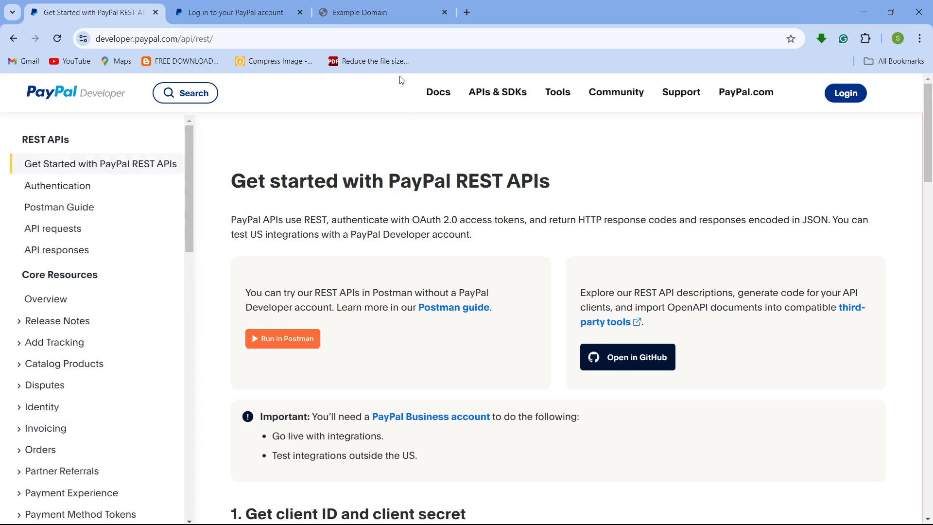
left_click(385, 42)
key("ctrl+c")
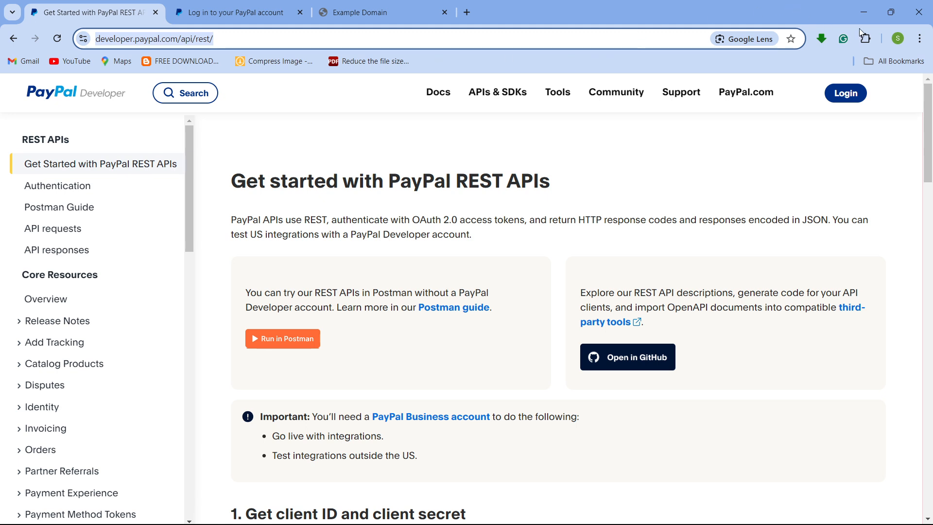
left_click(864, 12)
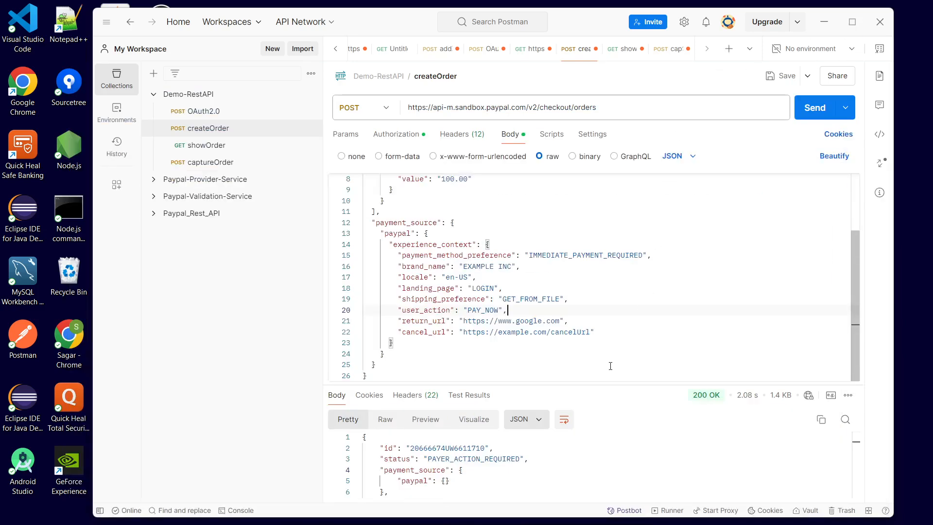
left_click_drag(625, 385, 646, 350)
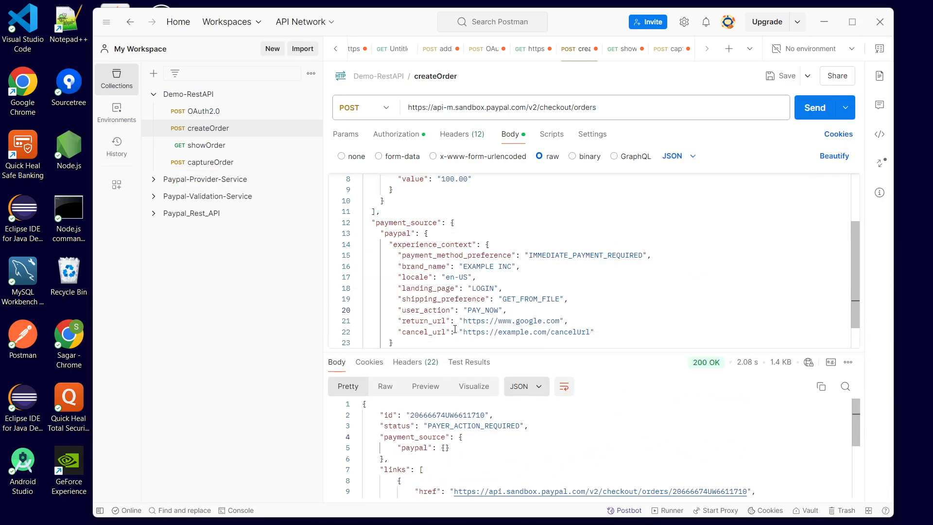
left_click_drag(462, 332, 521, 332)
left_click(521, 332)
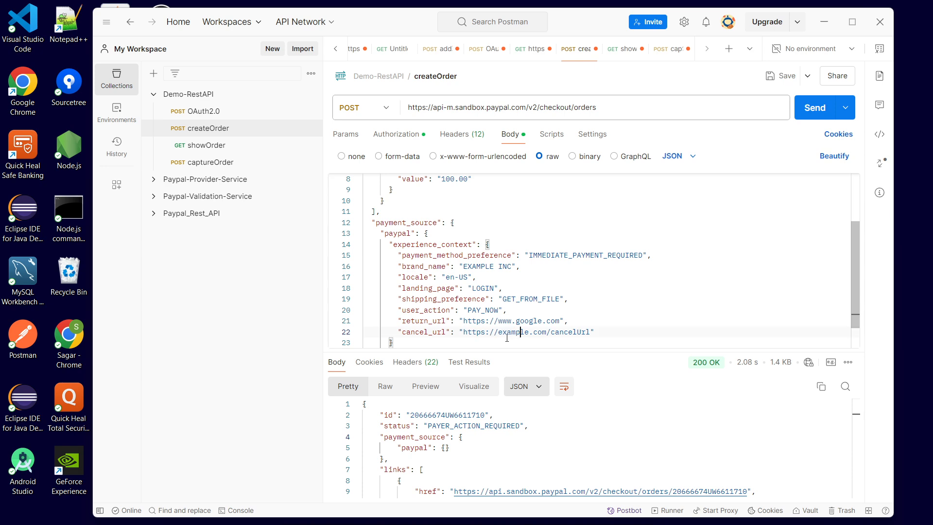
mouse_move(591, 332)
left_mouse_down()
mouse_move(478, 332)
mouse_move(588, 332)
left_mouse_up()
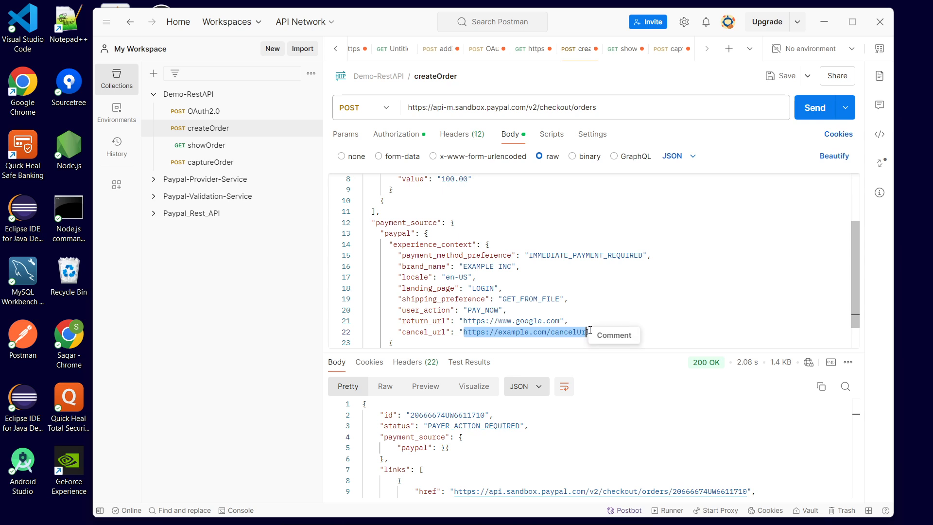
left_click(590, 302)
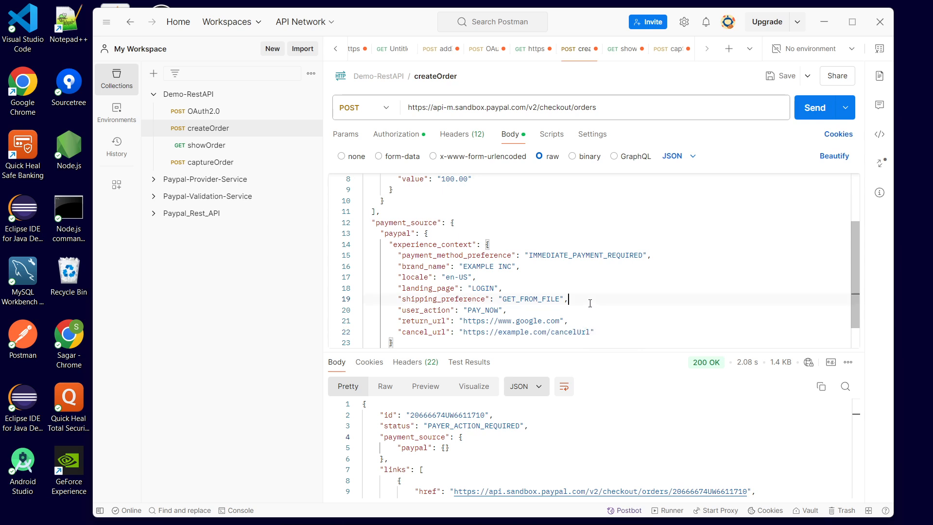
left_click_drag(464, 334, 589, 334)
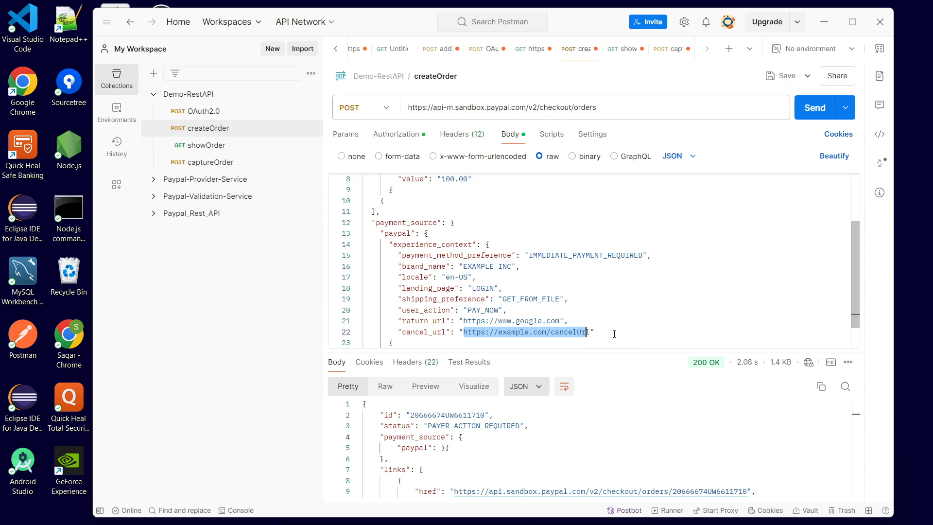
key("ctrl+v")
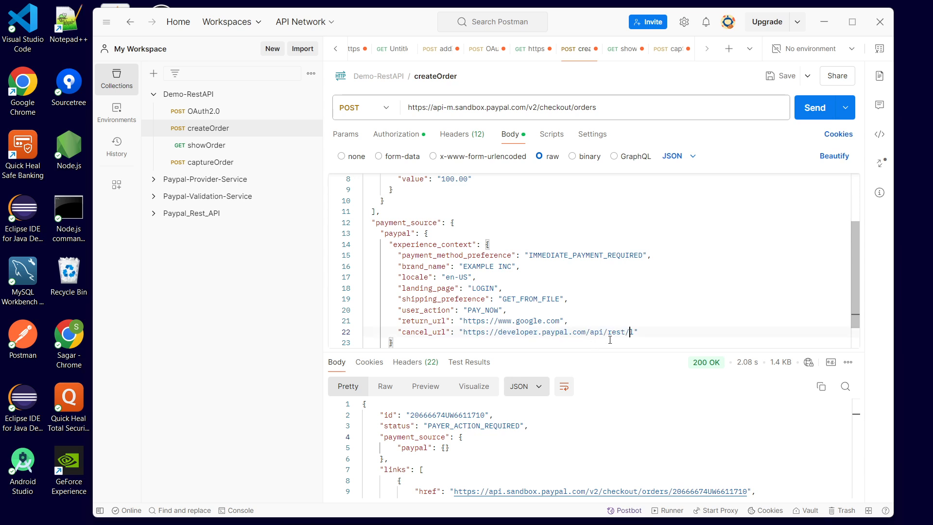
double_click(633, 332)
left_click(634, 332)
key("BackSpace")
- Send the modified createOrder request again
left_click(638, 316)
scroll(608, 296, "up", 2)
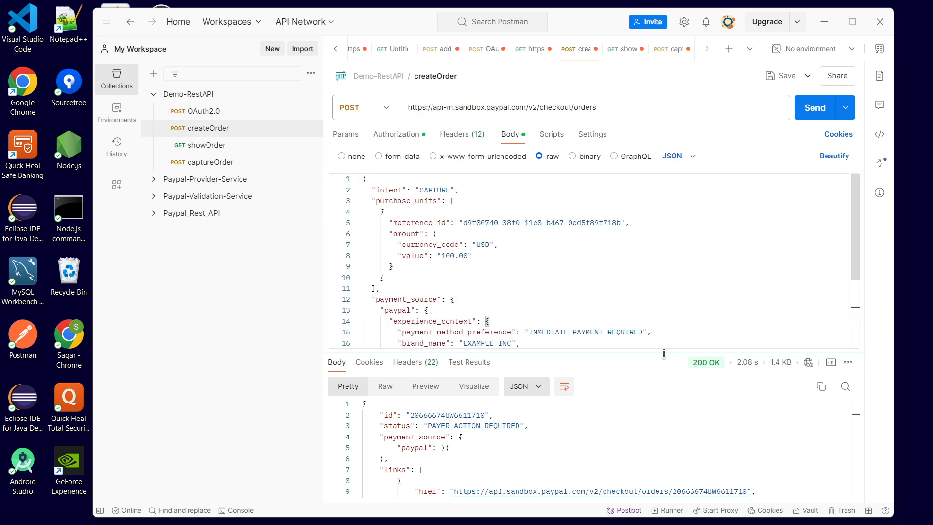
left_click_drag(669, 351, 583, 295)
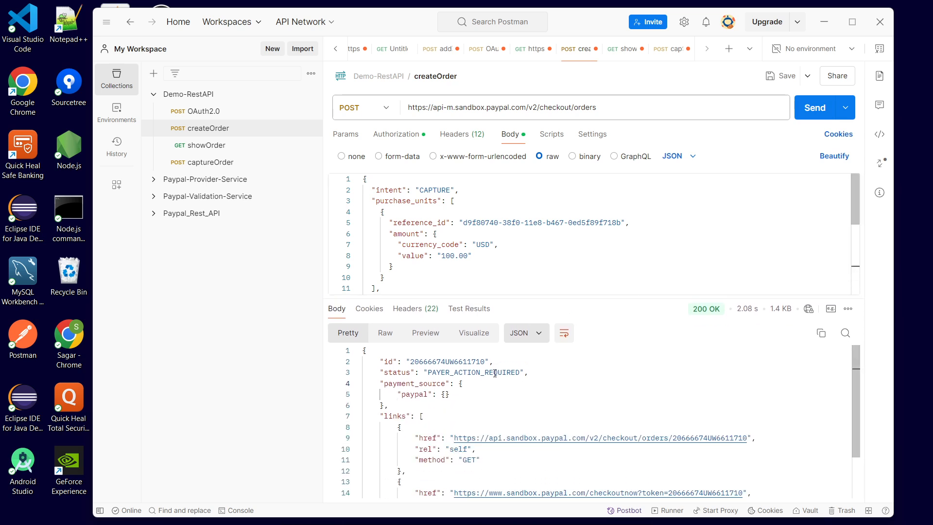
double_click(451, 362)
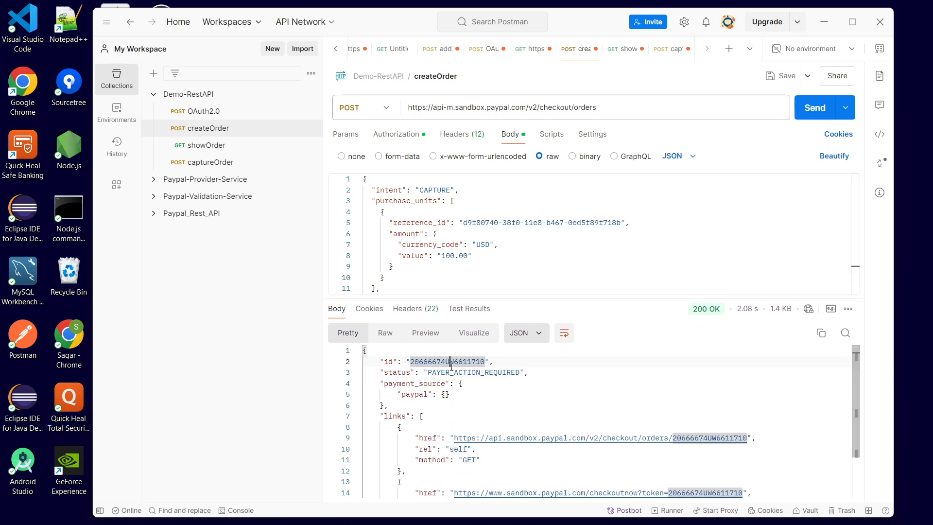
left_click(813, 109)
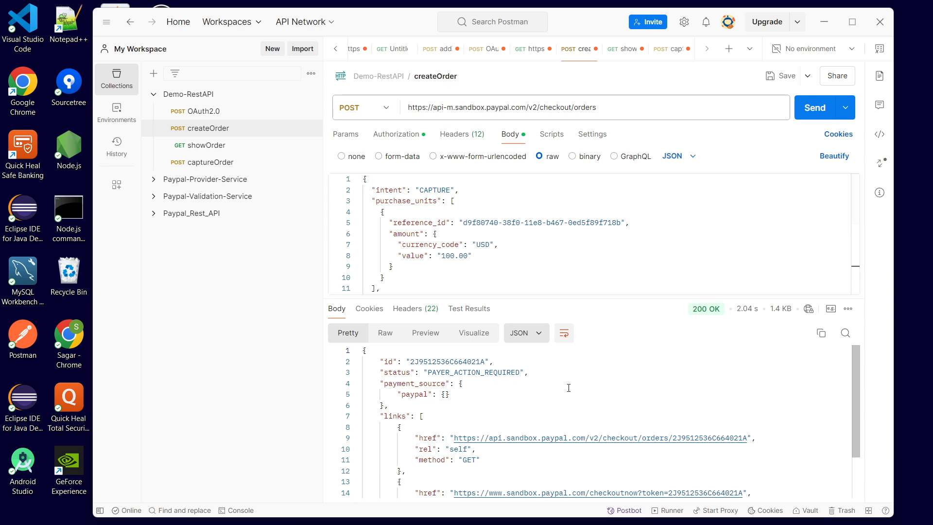
- Copy the new order ID from the createOrder response
scroll(574, 396, "down", 2)
scroll(574, 396, "up", 2)
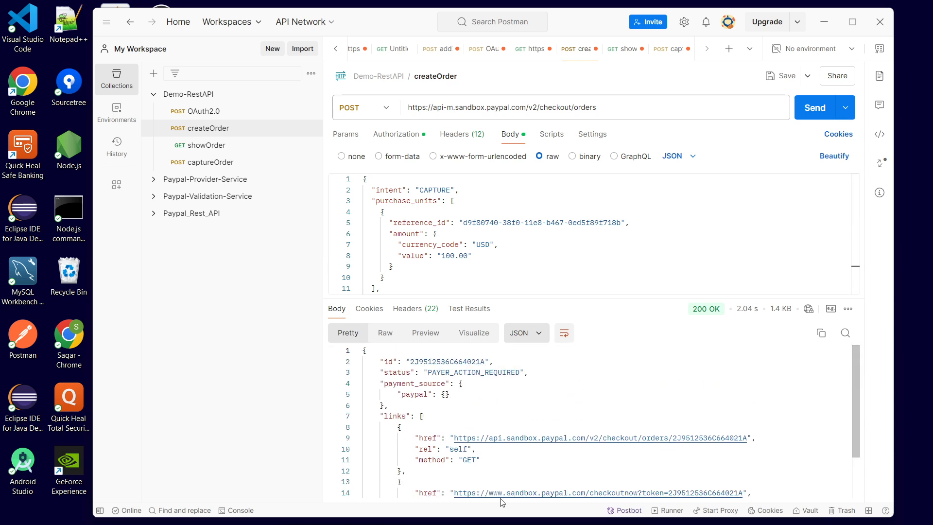
double_click(437, 362)
left_click(461, 384)
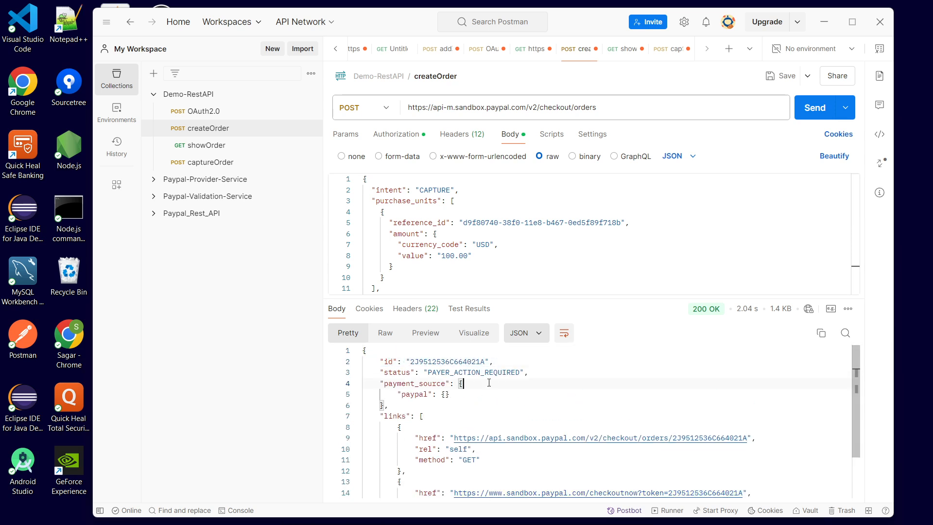
double_click(451, 372)
left_click(509, 392)
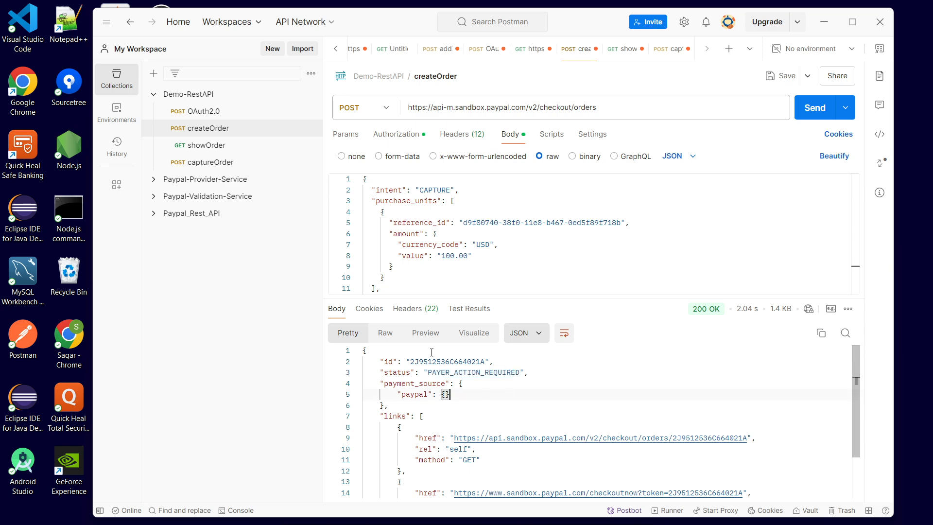
double_click(455, 362)
left_click(476, 415)
left_click(460, 362)
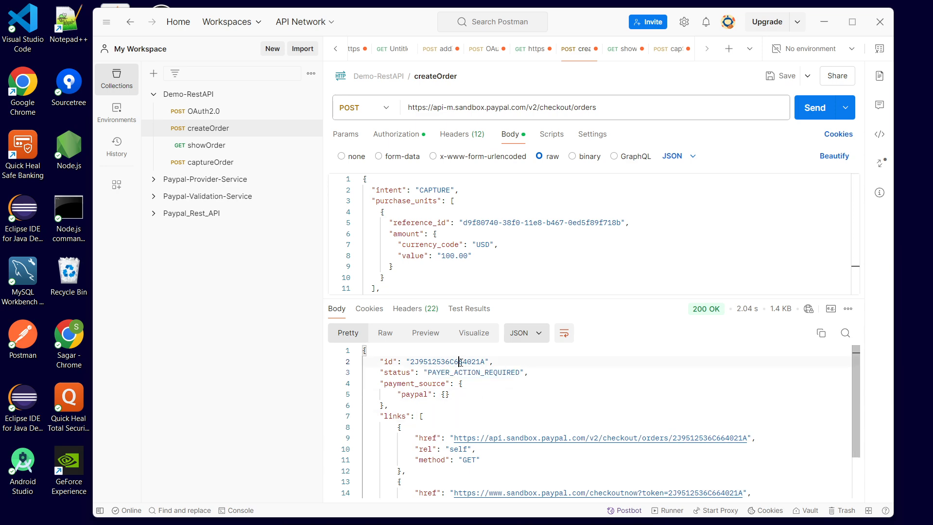
double_click(460, 362)
key("ctrl+c")
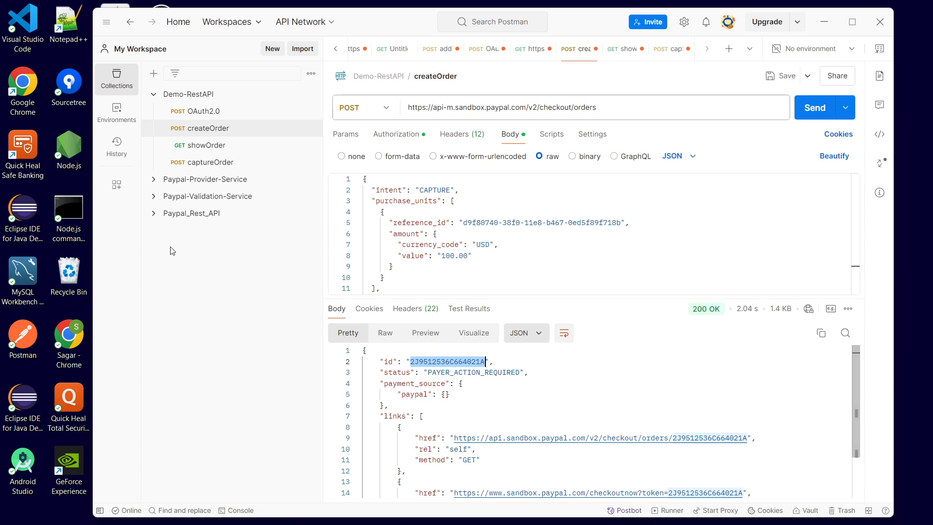
- Open showOrder, replace the order ID in its URL with the new one, and send it to check the status
left_click(207, 145)
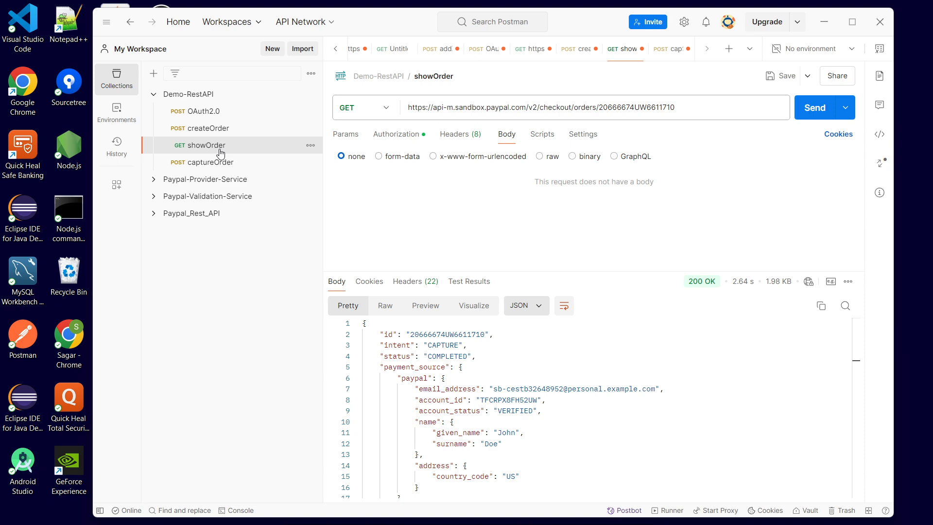
left_click_drag(599, 107, 711, 116)
key("ctrl+v")
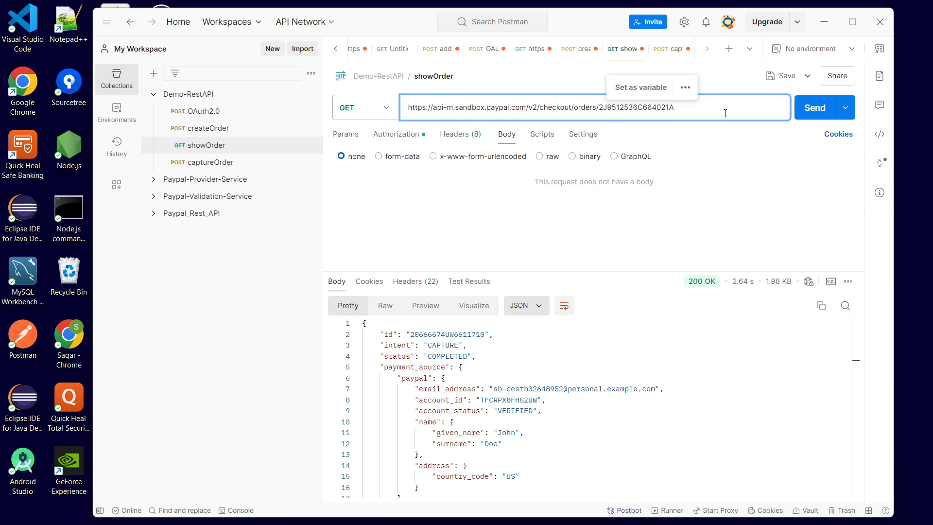
left_click(820, 113)
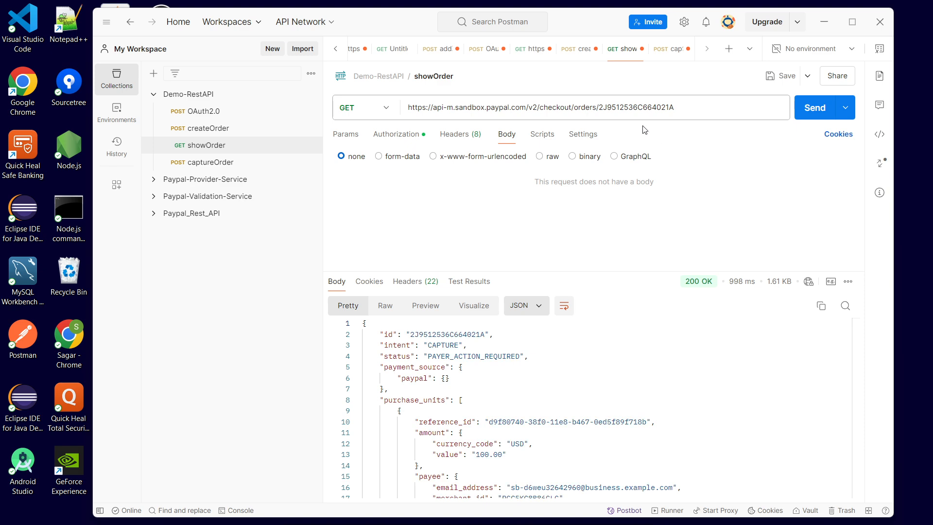
double_click(477, 358)
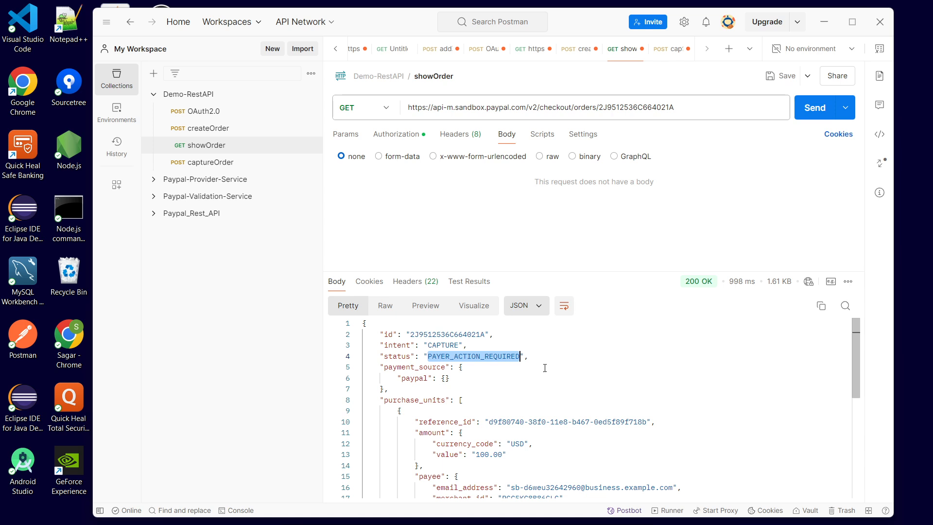
- Review the return_url and cancel_url values in the createOrder request body
left_click(498, 387)
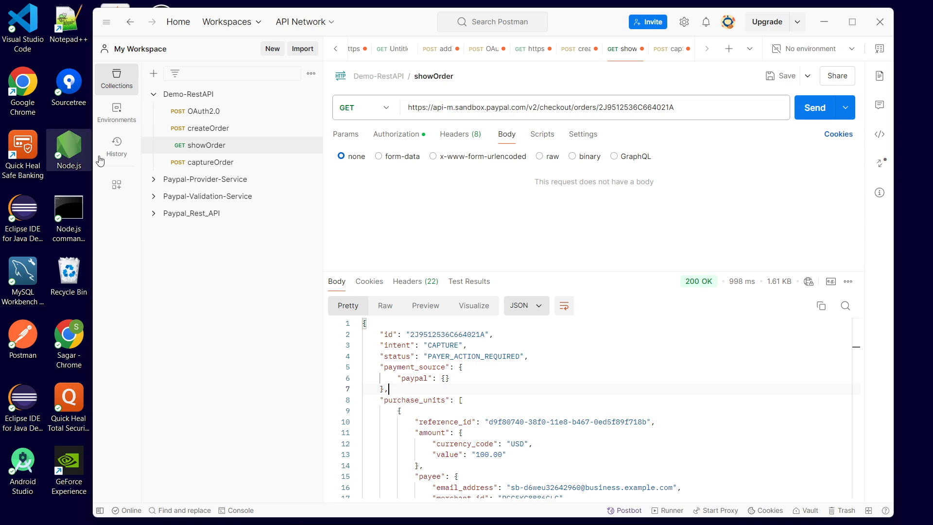
left_click(209, 129)
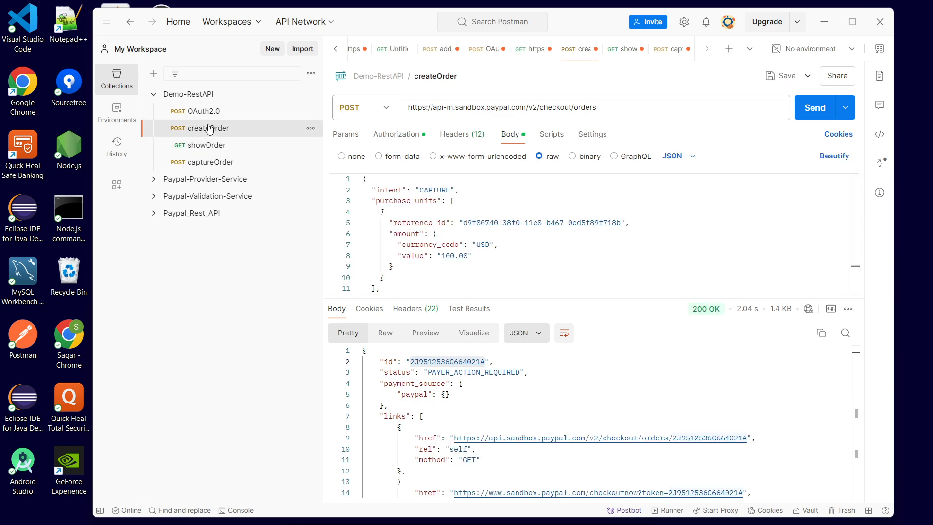
scroll(534, 239, "up", 2)
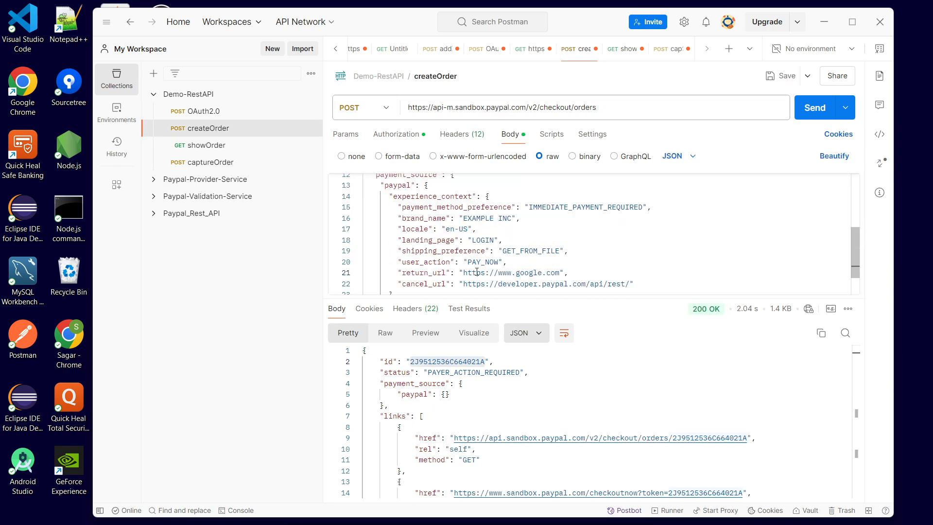
scroll(486, 271, "down", 2)
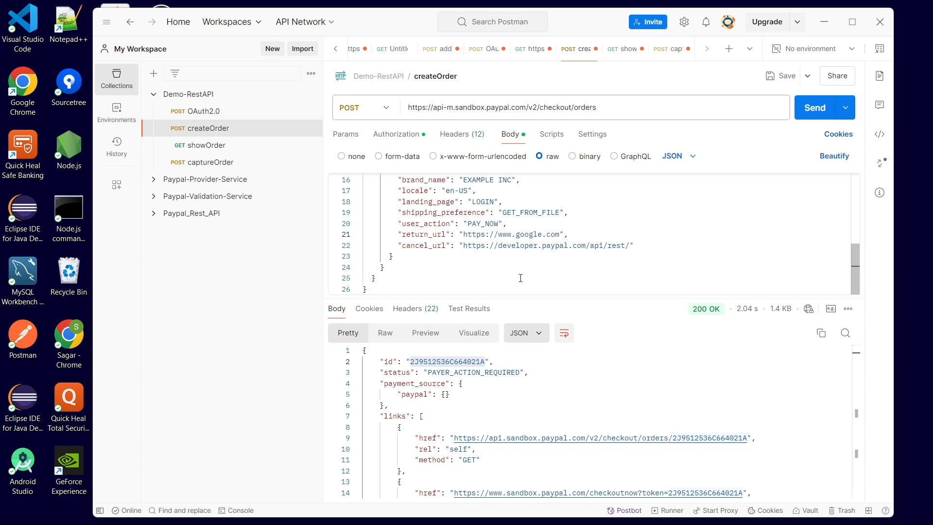
double_click(425, 235)
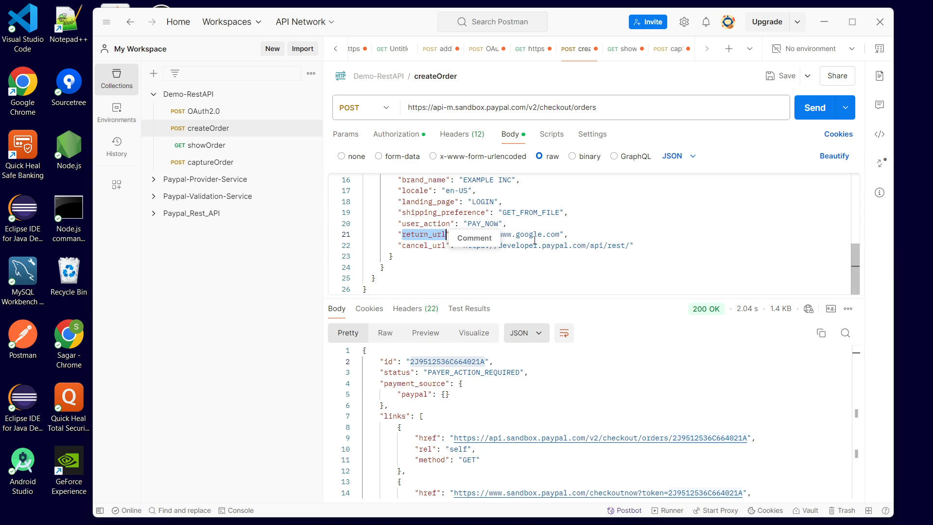
double_click(553, 235)
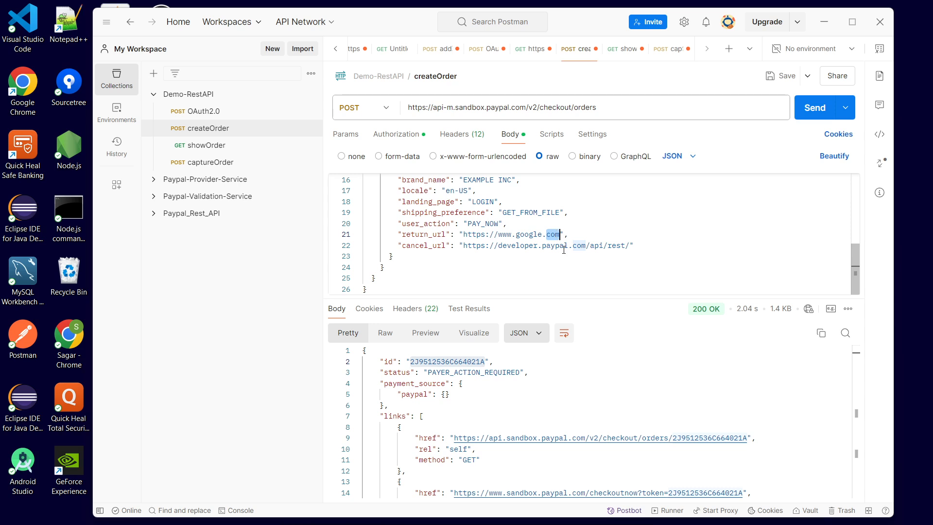
left_click(541, 262)
double_click(429, 246)
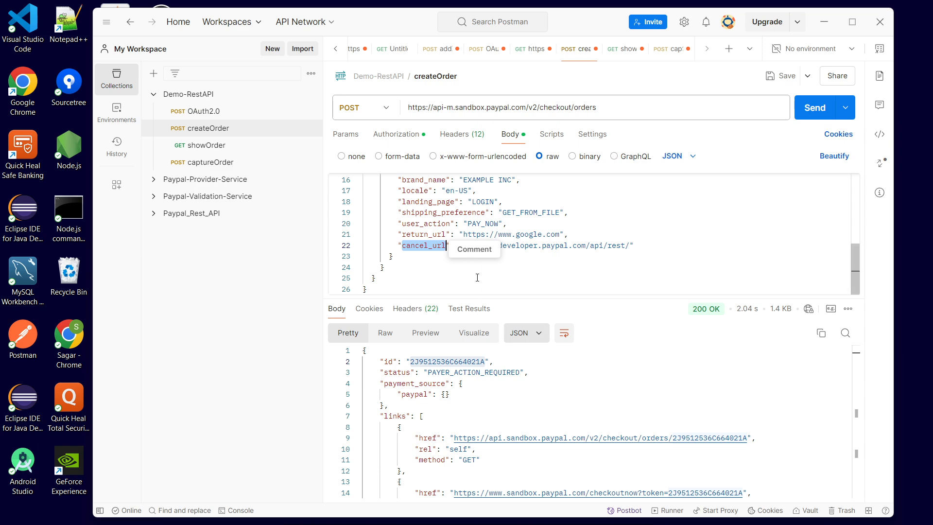
double_click(574, 246)
left_click(525, 277)
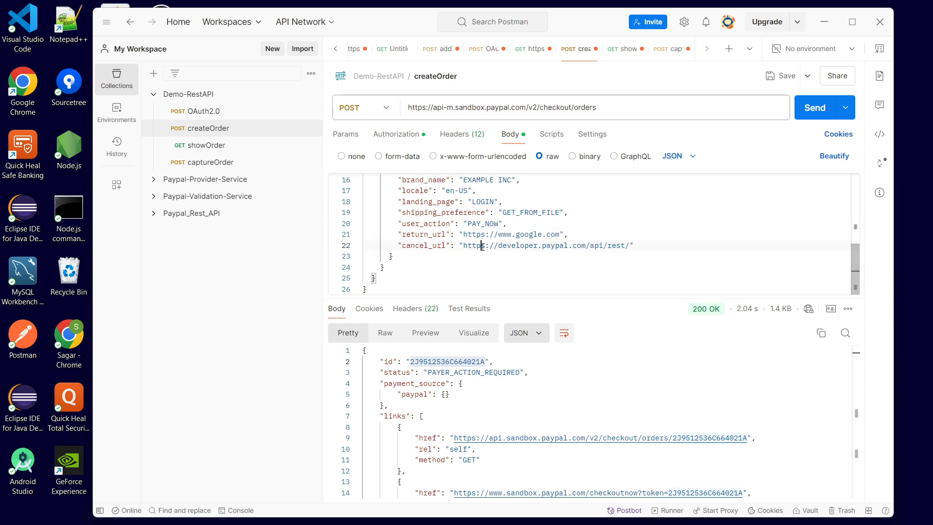
triple_click(481, 246)
left_click(524, 268)
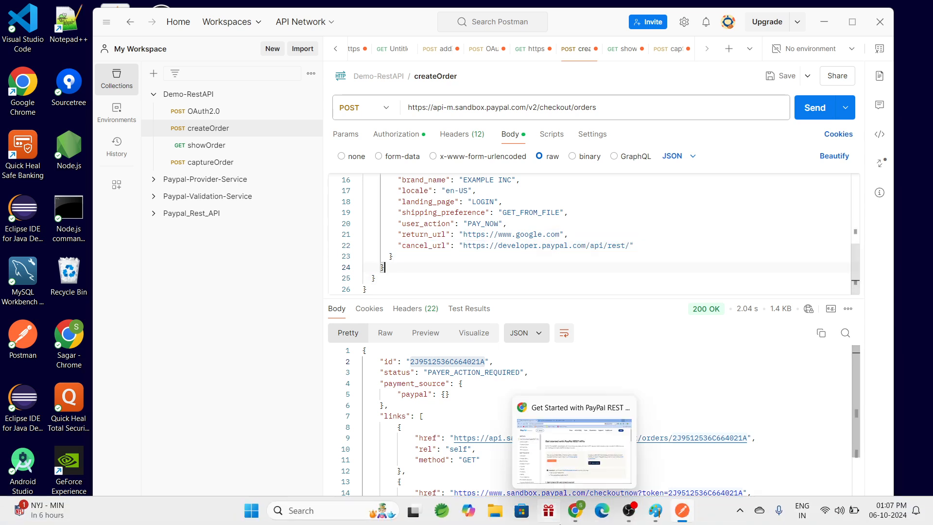
- Copy the payer-action checkout link from the createOrder response and open it in a new browser tab
scroll(465, 384, "down", 2)
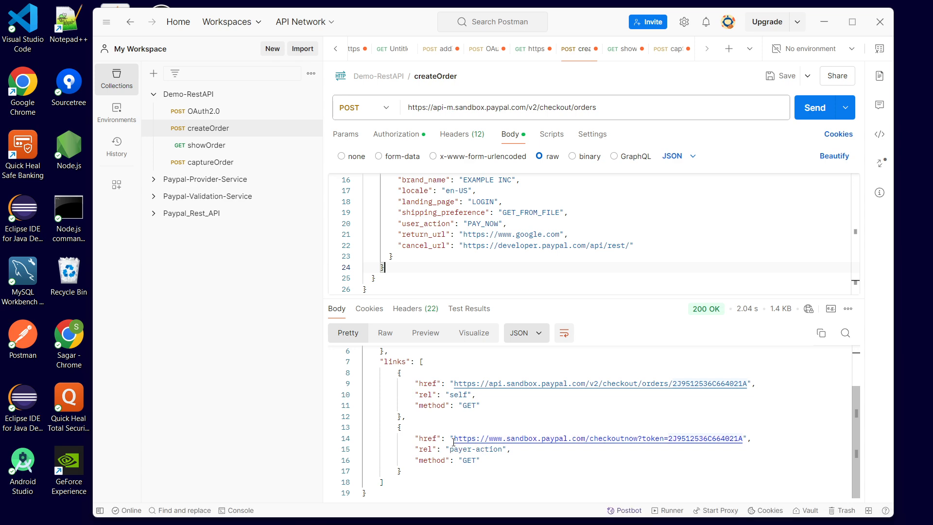
left_click_drag(453, 438, 742, 435)
key("ctrl+c")
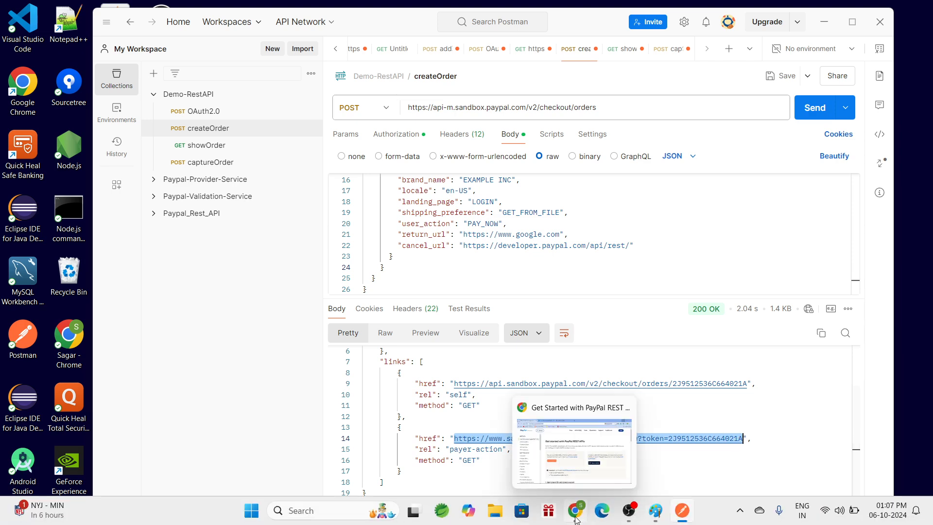
left_click(579, 516)
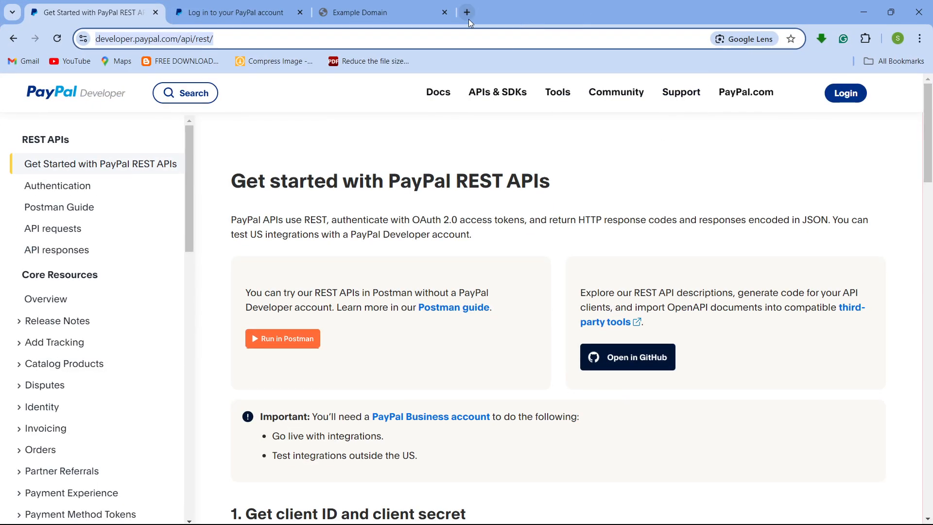
left_click(467, 13)
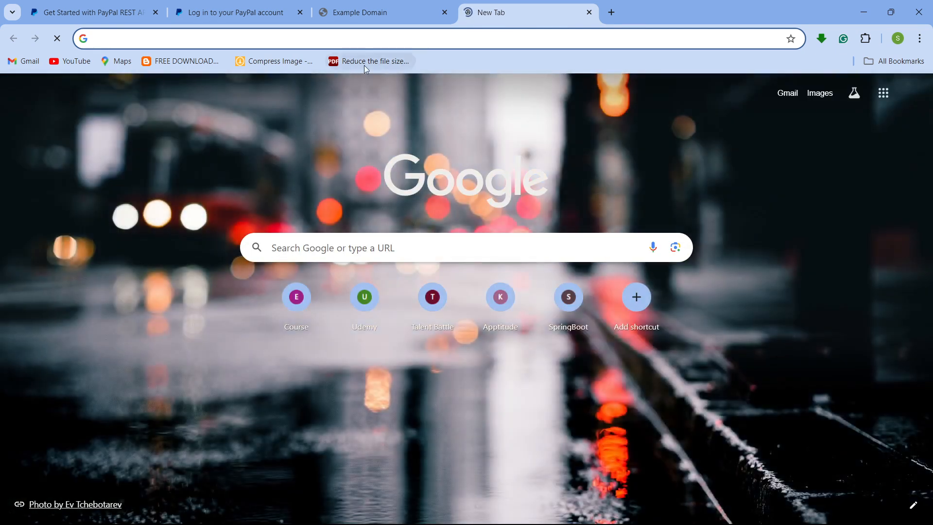
key("ctrl+v")
key("Return")
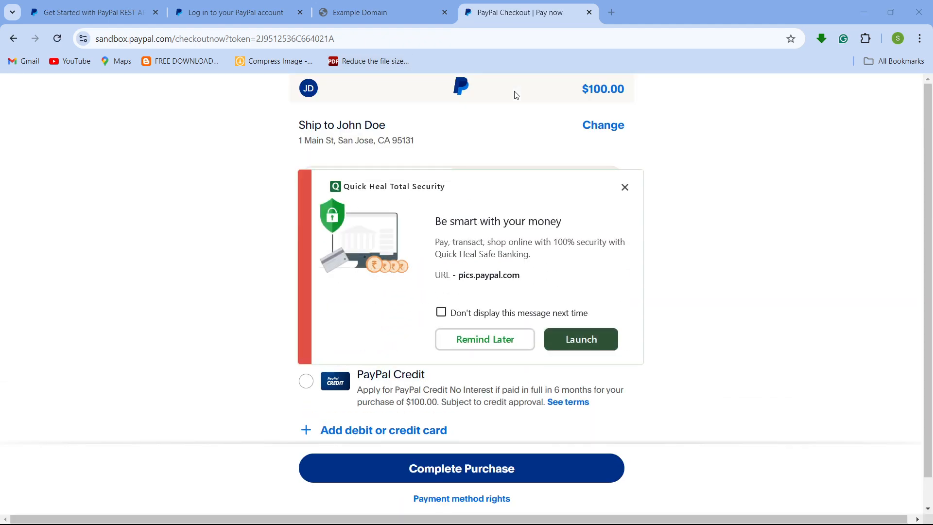
- Dismiss the security popup and complete the $100.00 purchase with PayPal balance on the sandbox checkout page
left_click(499, 350)
scroll(384, 309, "down", 1)
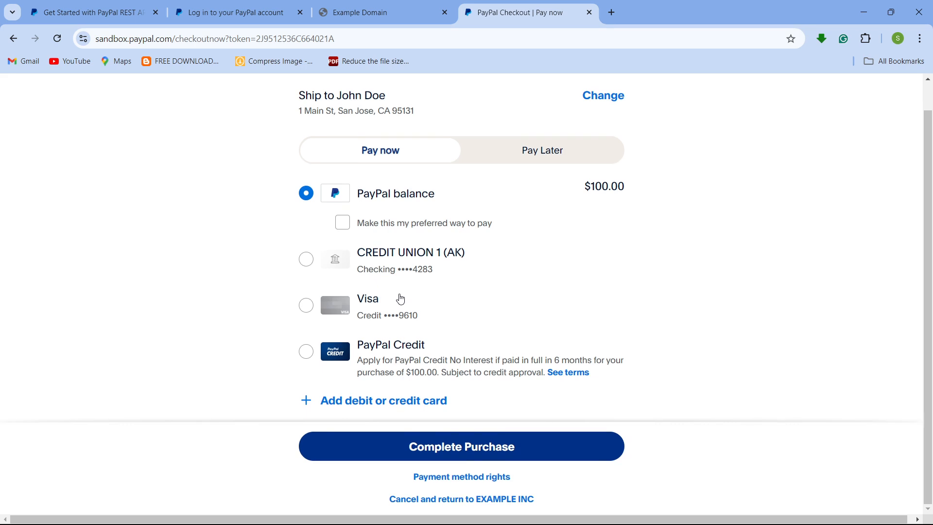
scroll(402, 297, "up", 1)
scroll(386, 306, "down", 1)
scroll(383, 306, "up", 1)
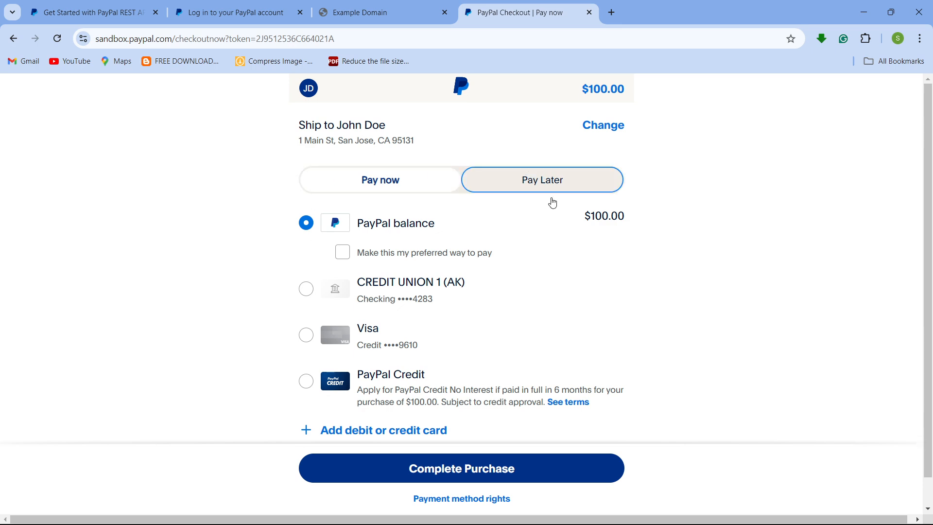
double_click(612, 215)
left_click(588, 266)
mouse_move(501, 520)
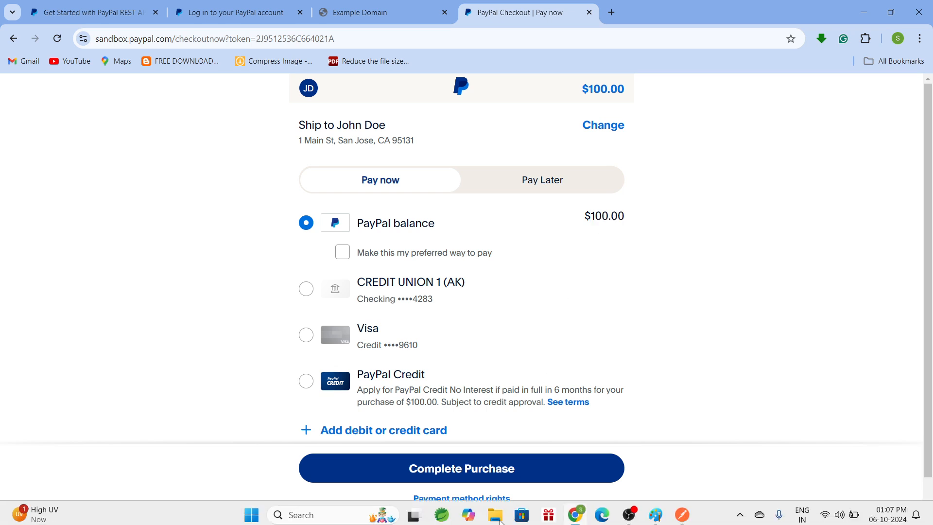
left_click(502, 471)
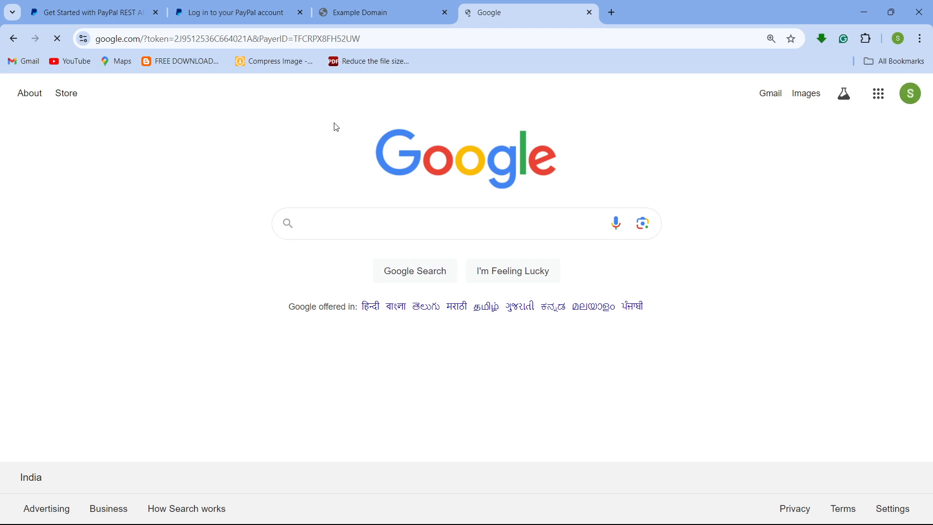
- Examine the token and PayerID parameters in the redirected Google return URL
left_click_drag(334, 123, 743, 225)
left_click(759, 235)
mouse_move(719, 522)
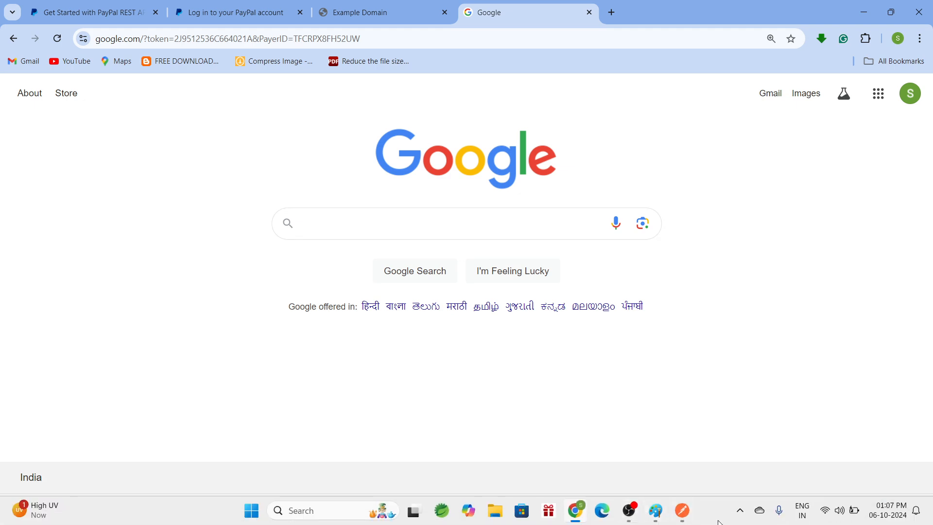
mouse_move(688, 518)
left_click(664, 469)
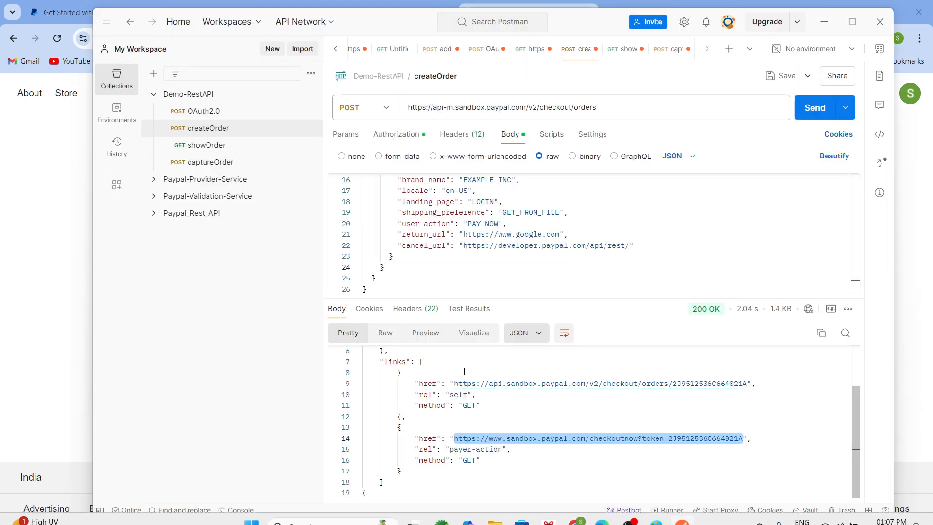
left_click(530, 439)
left_click(530, 438)
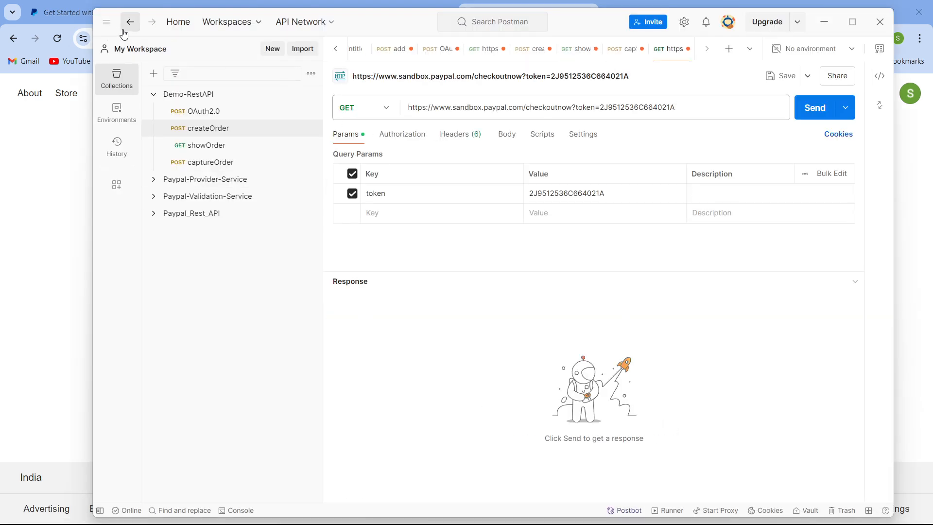
left_click(127, 24)
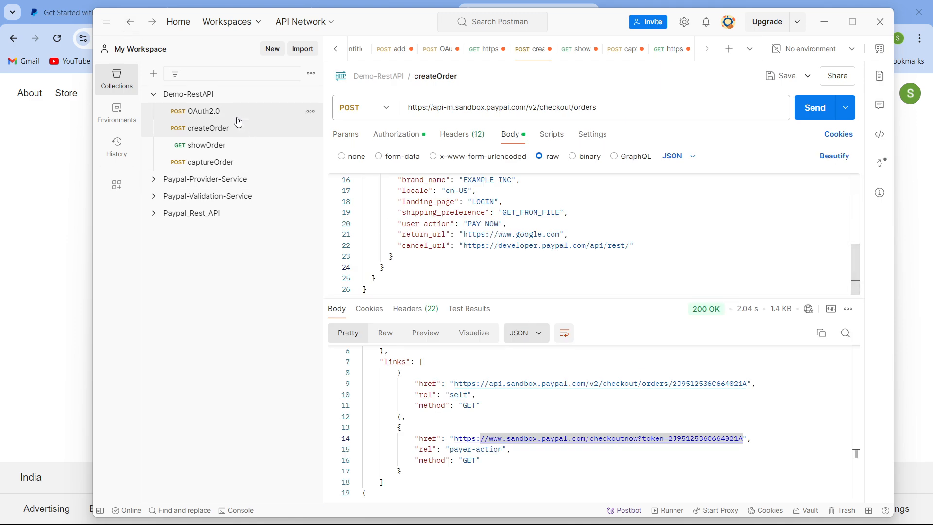
- Open showOrder and send it again for the same order ID to check its status after approval
scroll(486, 392, "up", 2)
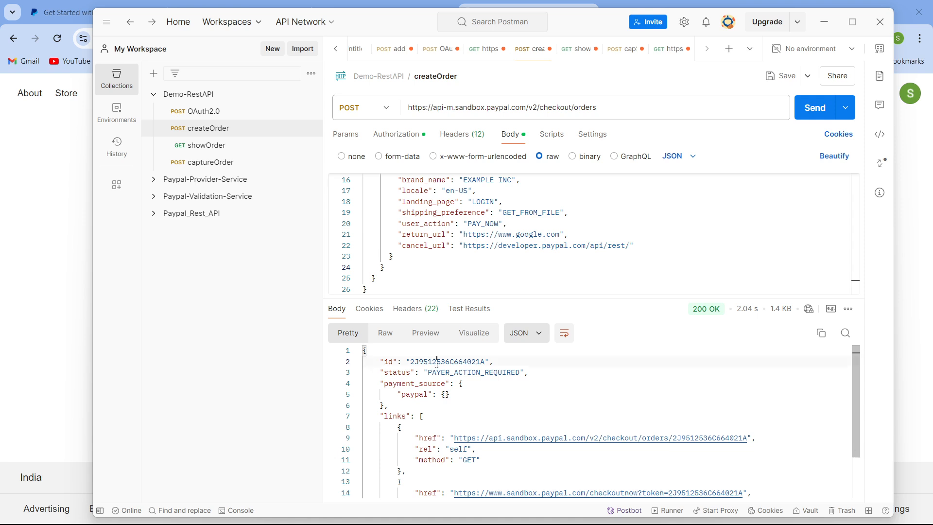
double_click(435, 363)
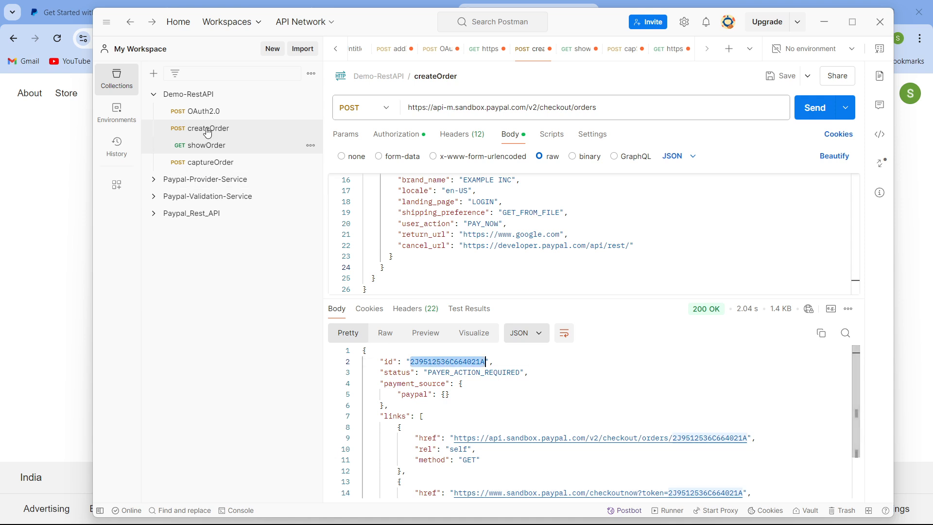
left_click(213, 146)
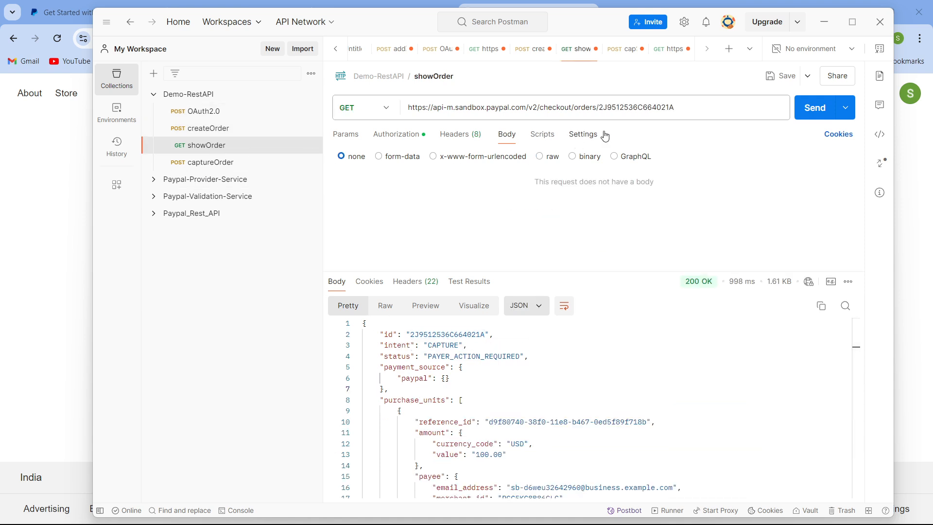
left_click_drag(600, 107, 712, 109)
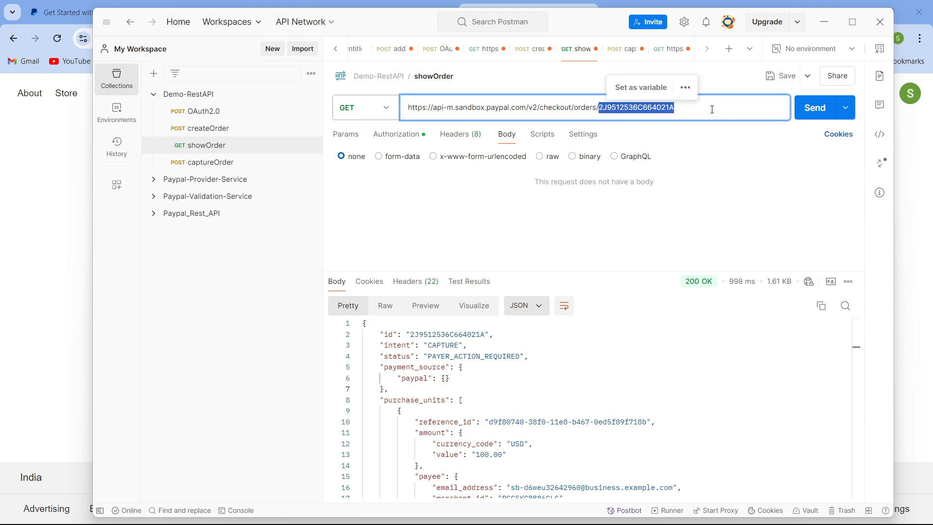
left_click(713, 110)
key("Return")
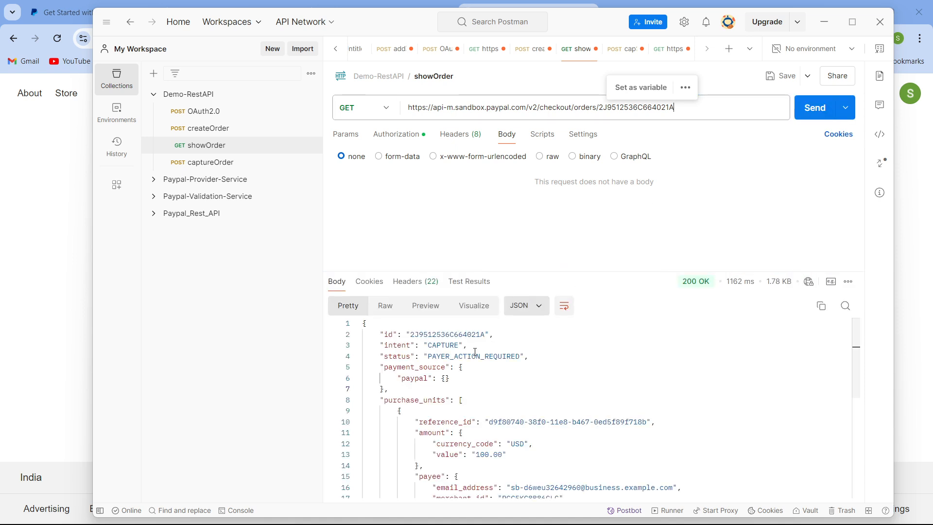
- Copy the approved order ID, paste it into the captureOrder URL in place of the old ID, and send the capture request
double_click(442, 356)
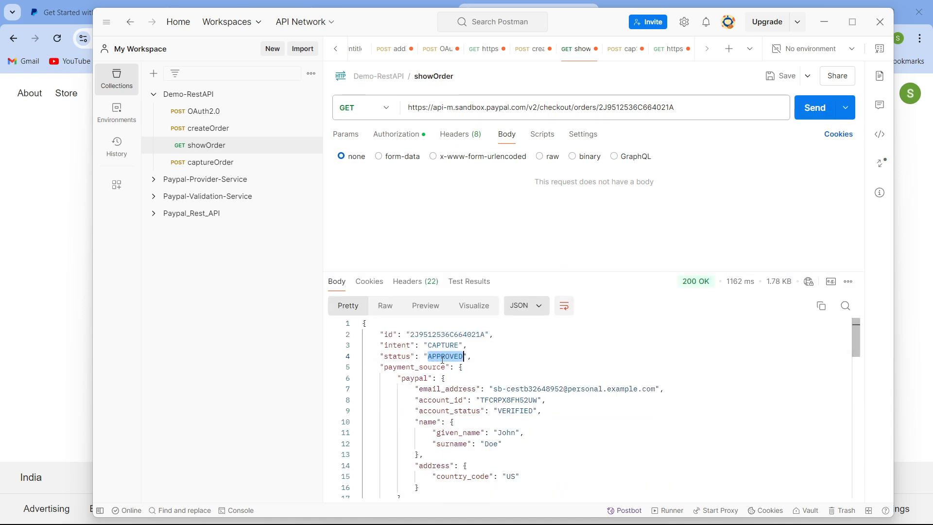
double_click(442, 346)
double_click(451, 334)
key("ctrl+c")
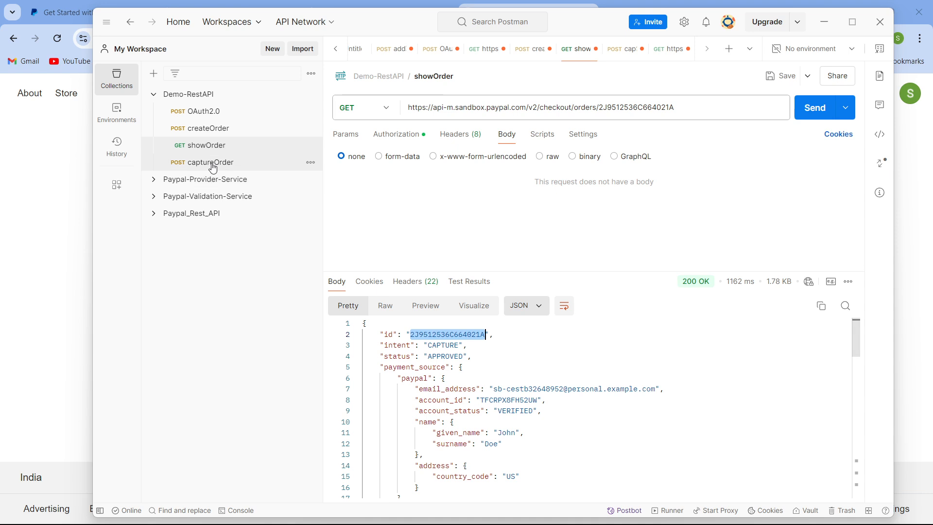
left_click(212, 163)
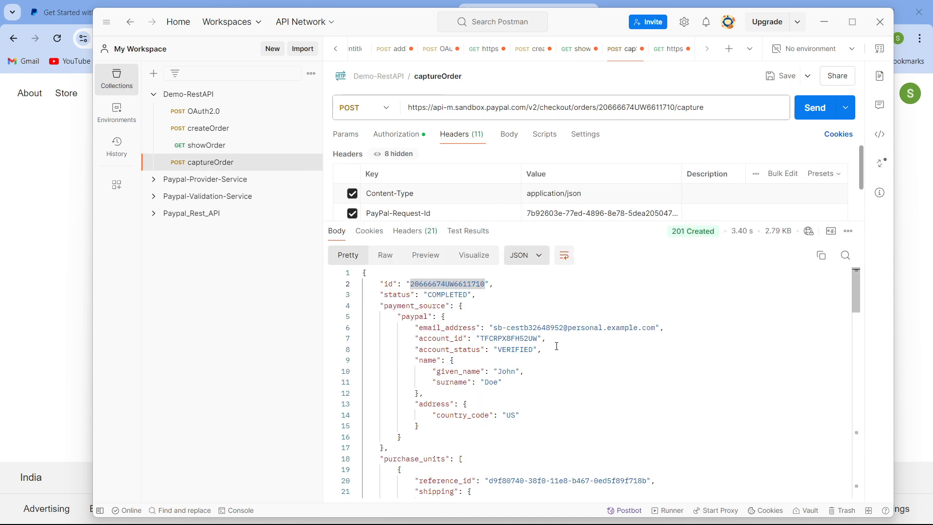
left_click(542, 349)
double_click(619, 108)
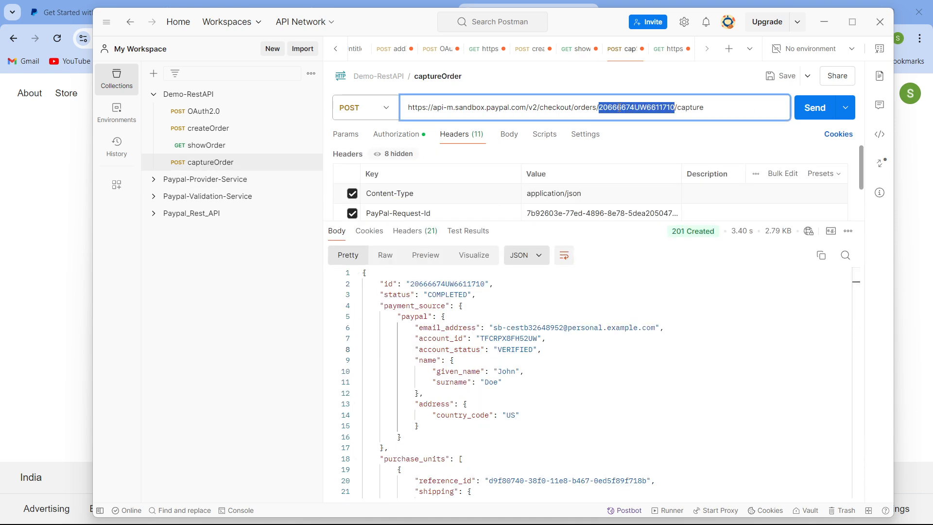
key("ctrl+v")
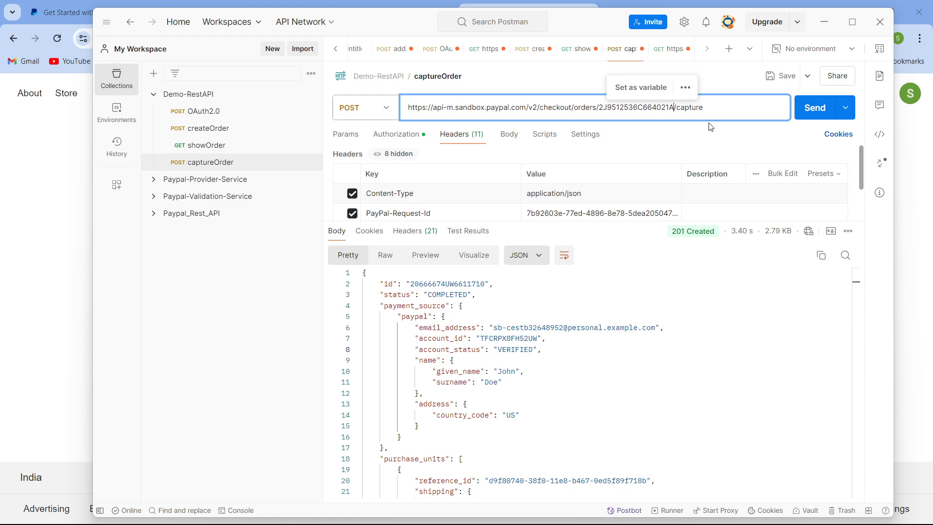
left_click(805, 117)
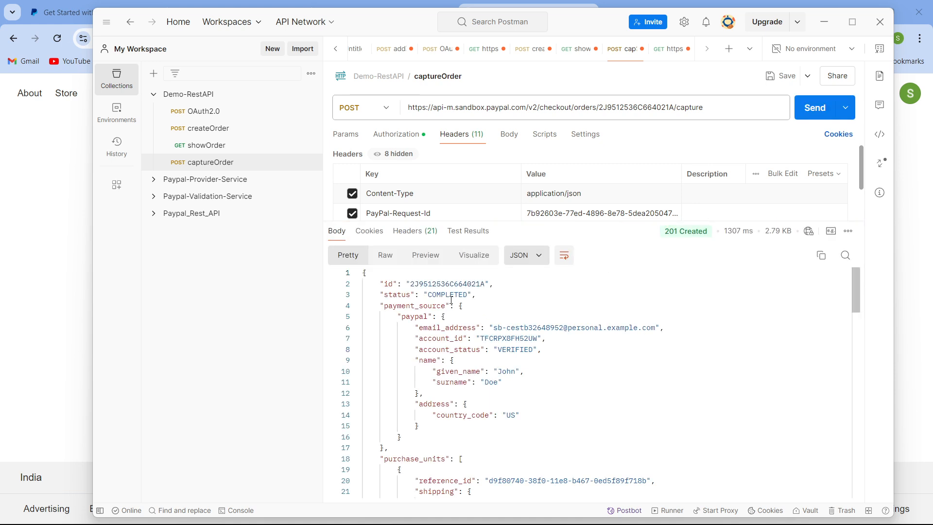
double_click(445, 284)
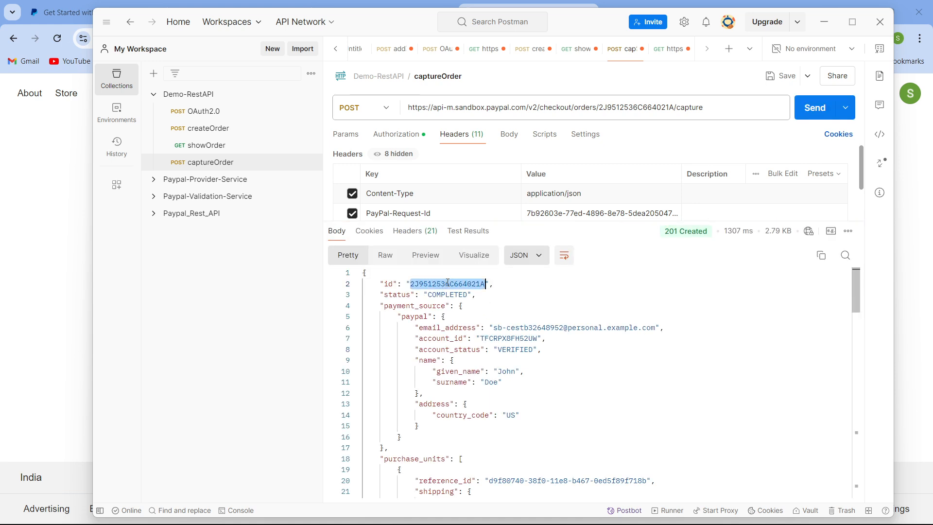
- Resend the showOrder request for the captured order ID and examine its status in the response
left_click(215, 146)
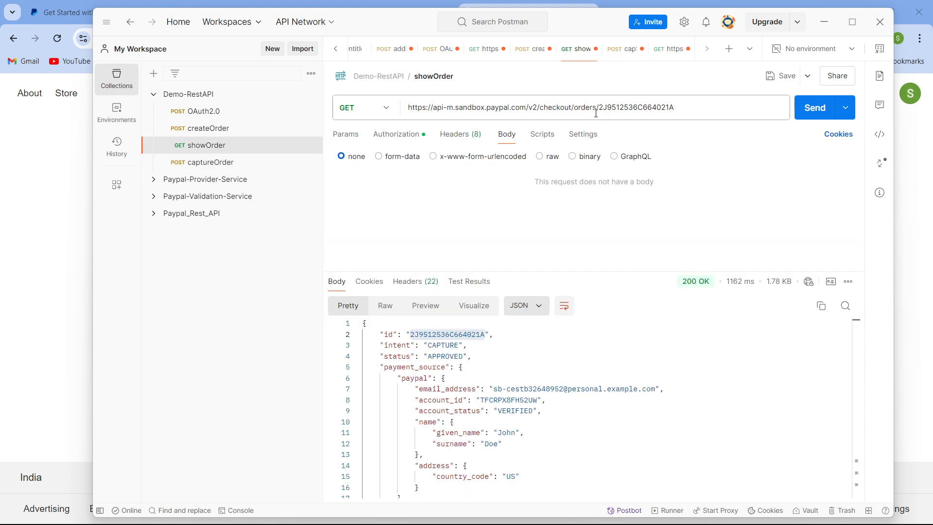
left_click_drag(603, 111, 674, 107)
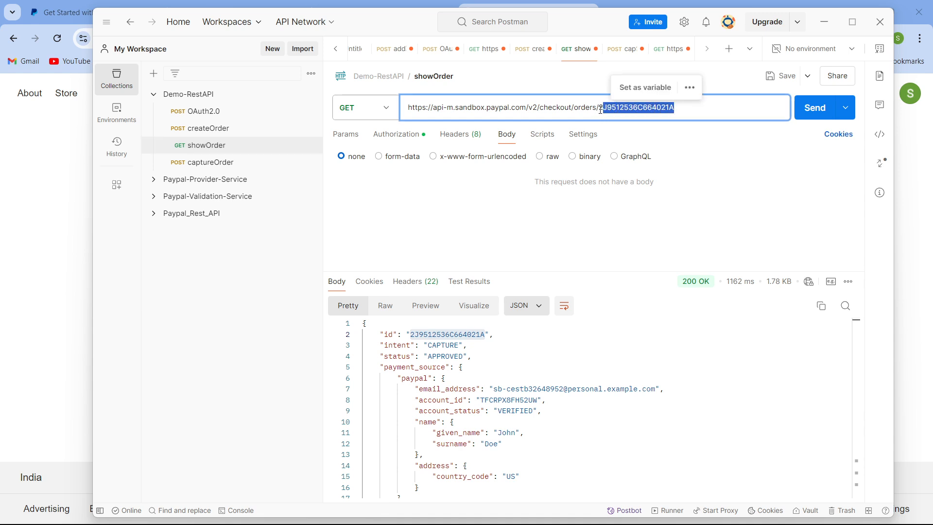
left_click(713, 109)
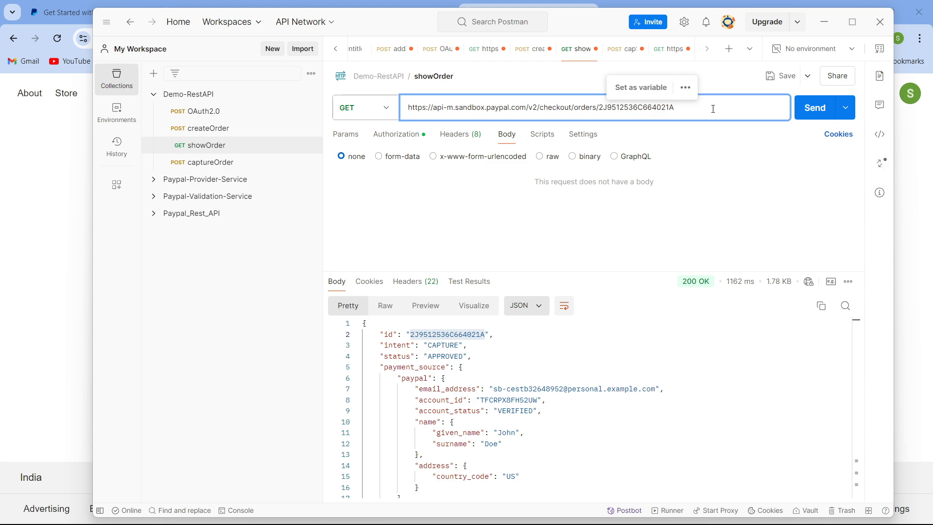
key("Return")
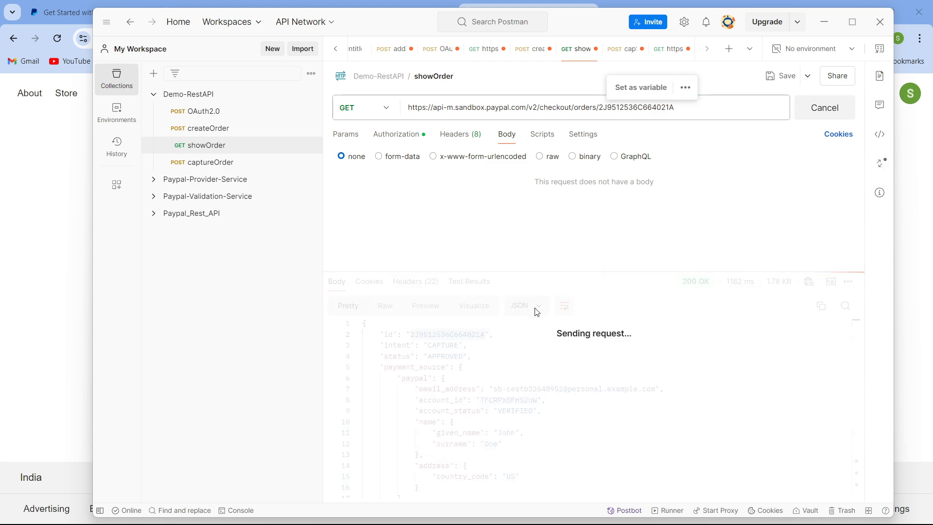
double_click(439, 359)
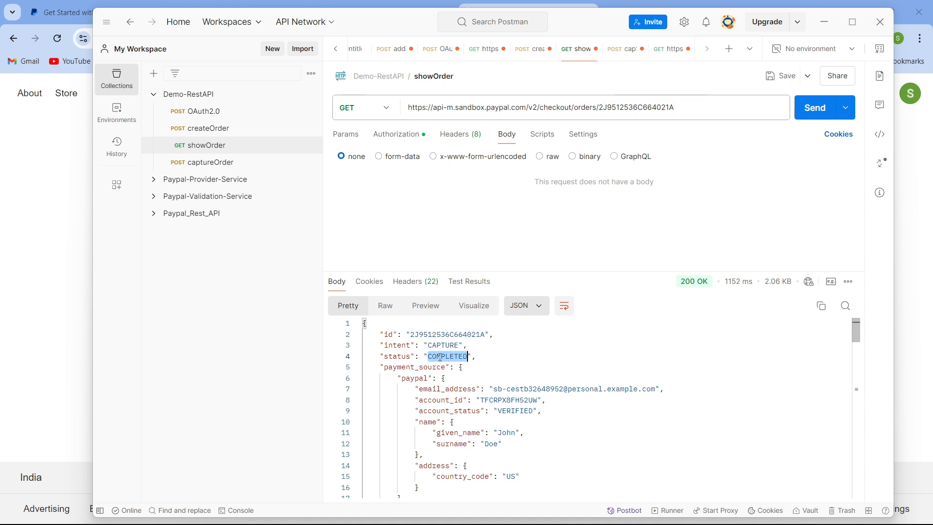
left_click(577, 362)
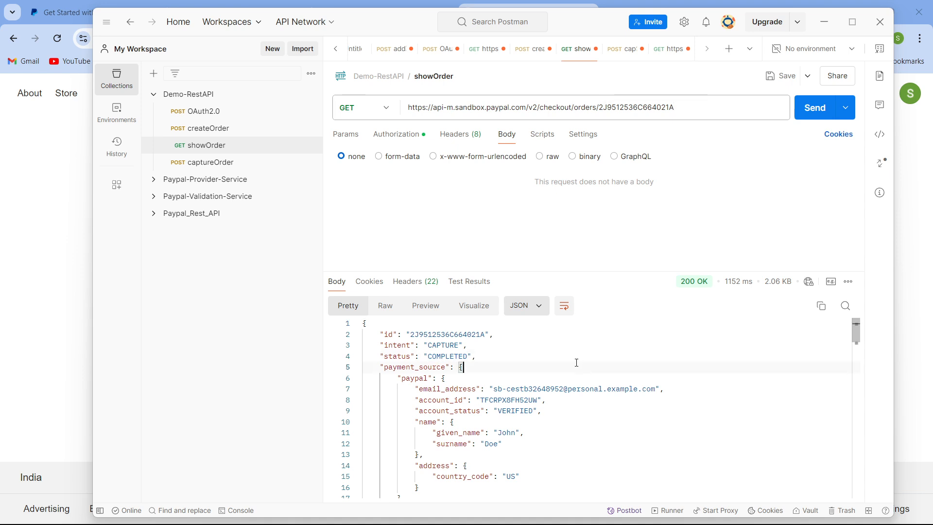
double_click(458, 355)
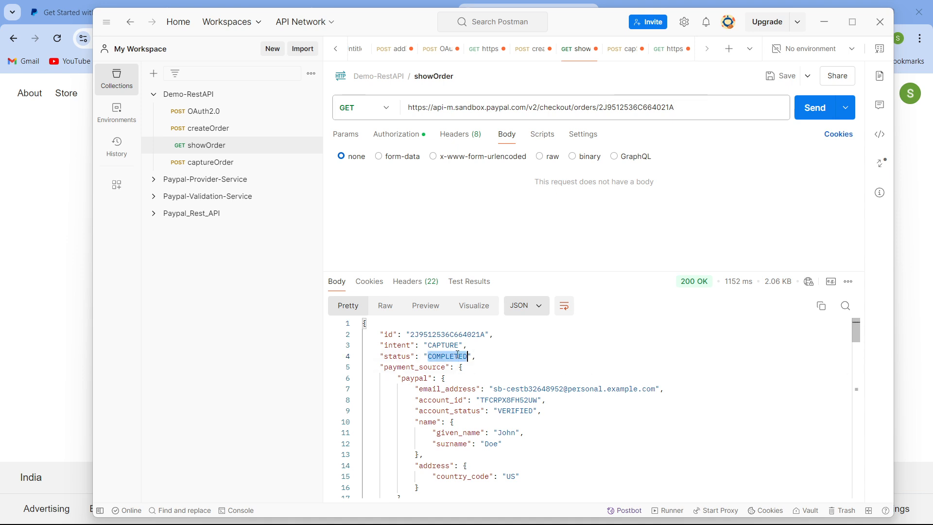
left_click(535, 369)
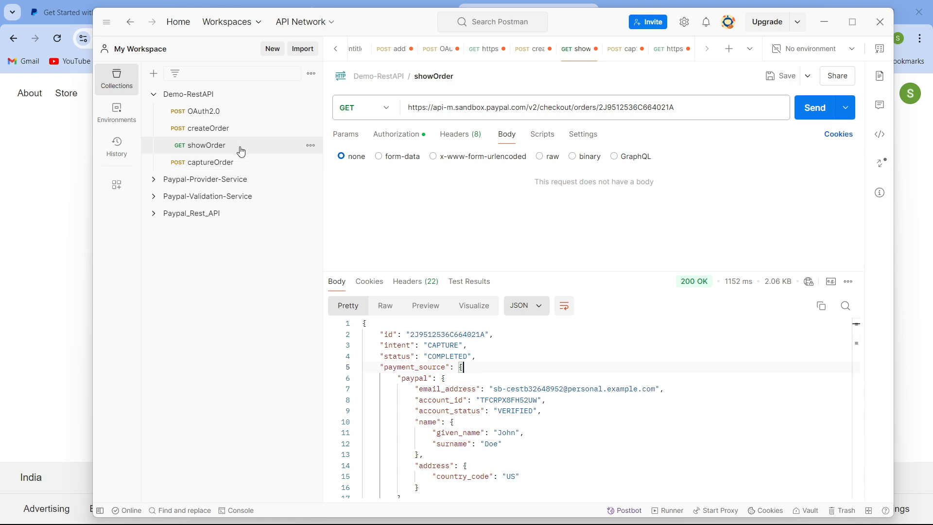
- In createOrder, change the last character of the PayPal-Request-Id header value to c
left_click(244, 129)
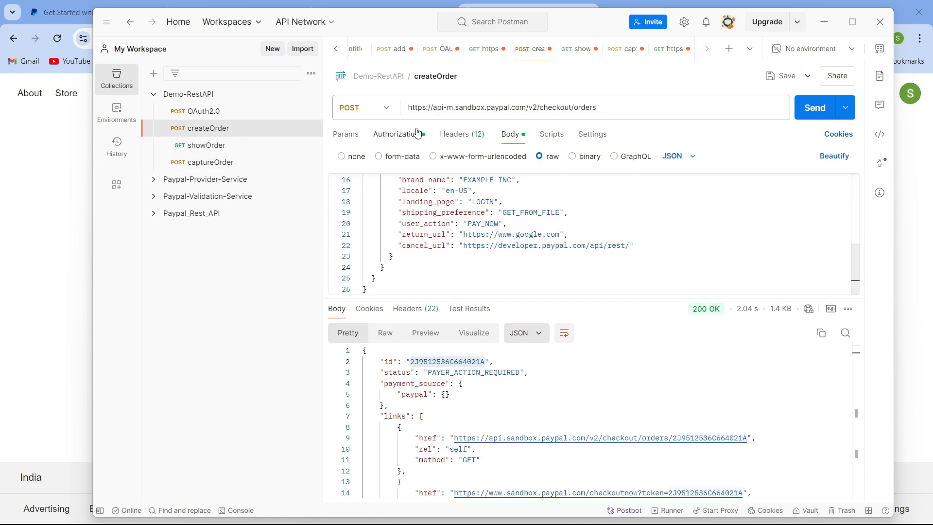
left_click(396, 135)
left_click(461, 139)
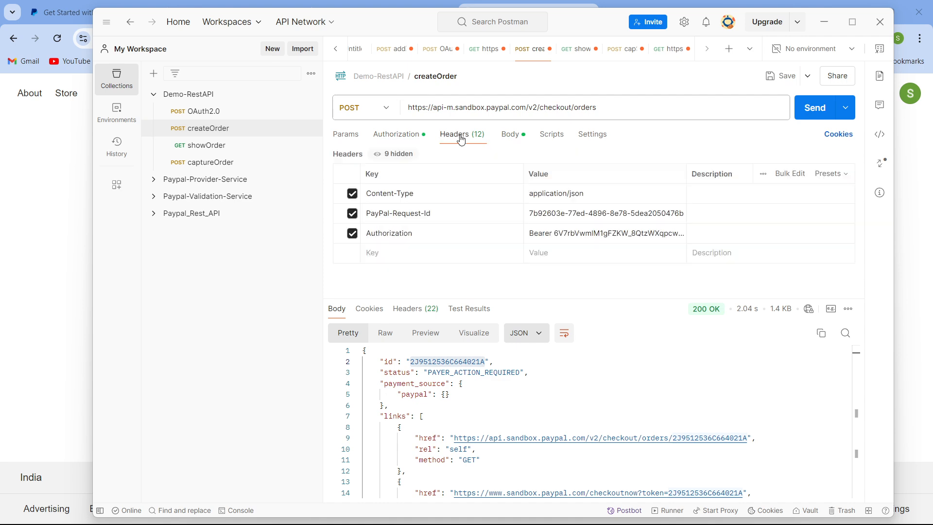
left_click(676, 218)
key("BackSpace")
type("c")
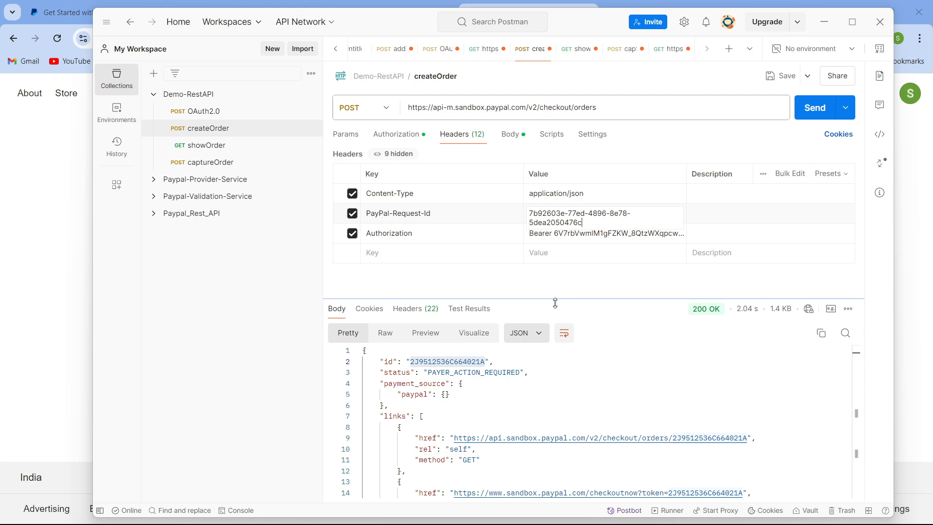
left_click(560, 286)
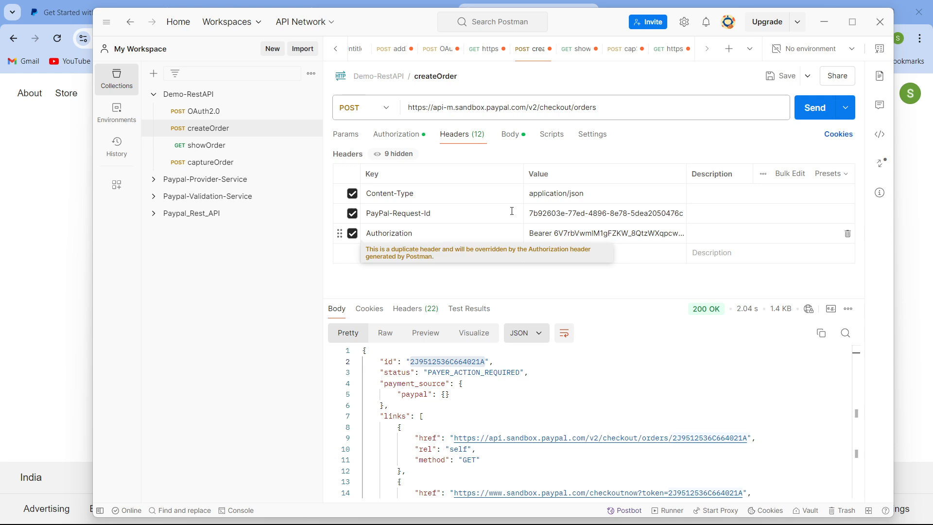
- Send the createOrder request again to create a new order and select its ID in the response
left_click(510, 135)
left_click(822, 118)
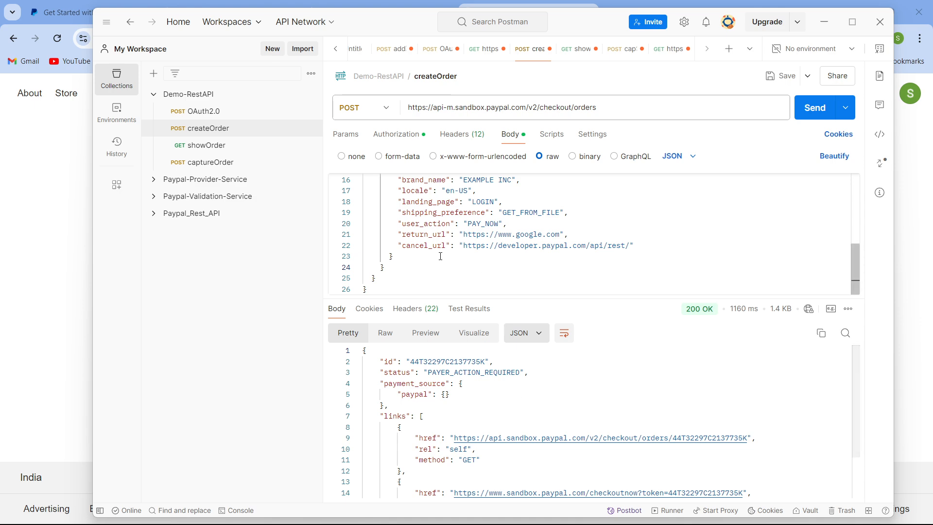
left_click_drag(407, 361, 482, 361)
left_click(577, 406)
- Examine the new order's response links, including the payer-action entry
scroll(578, 406, "down", 2)
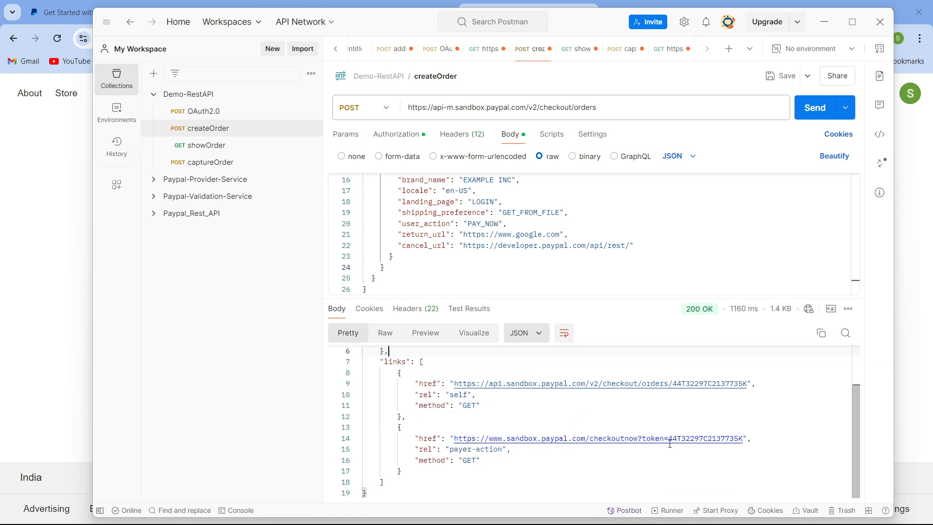
scroll(479, 447, "up", 2)
scroll(472, 453, "down", 2)
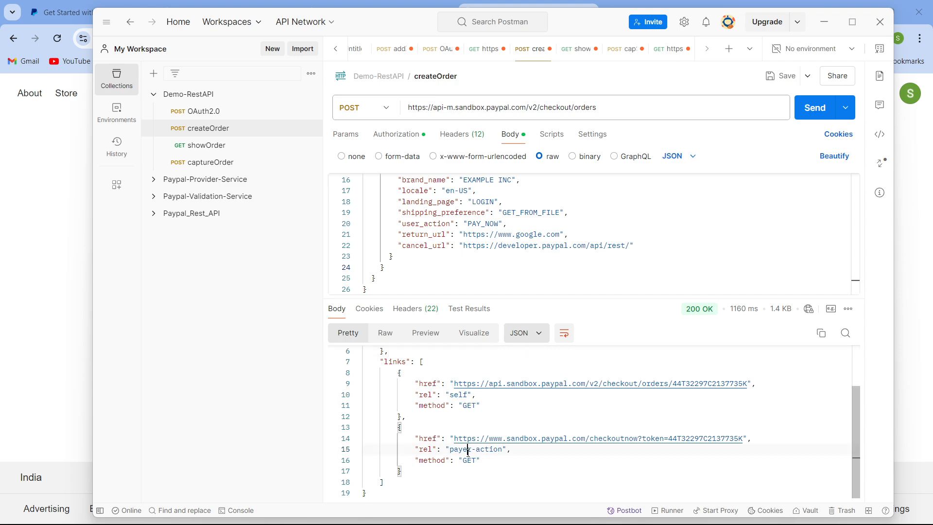
double_click(469, 451)
double_click(474, 459)
left_click(477, 452)
double_click(477, 452)
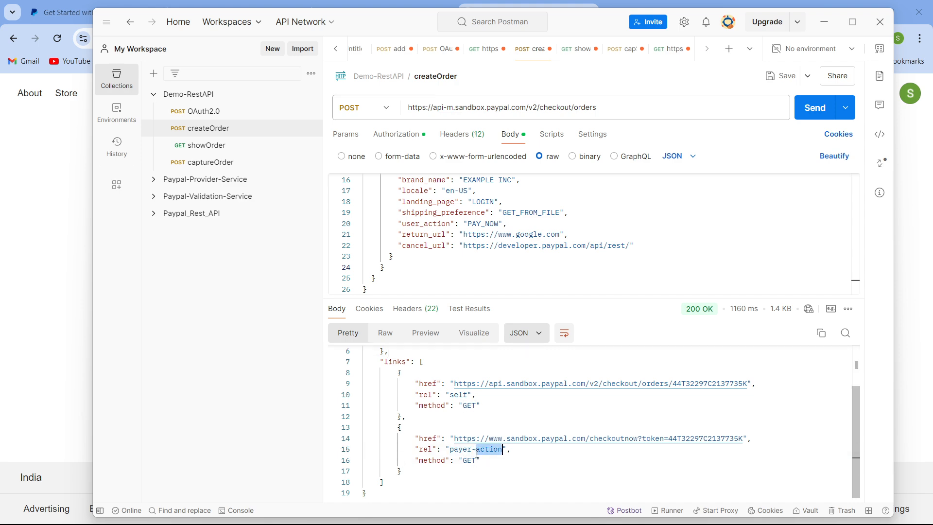
double_click(477, 451)
left_click(477, 451)
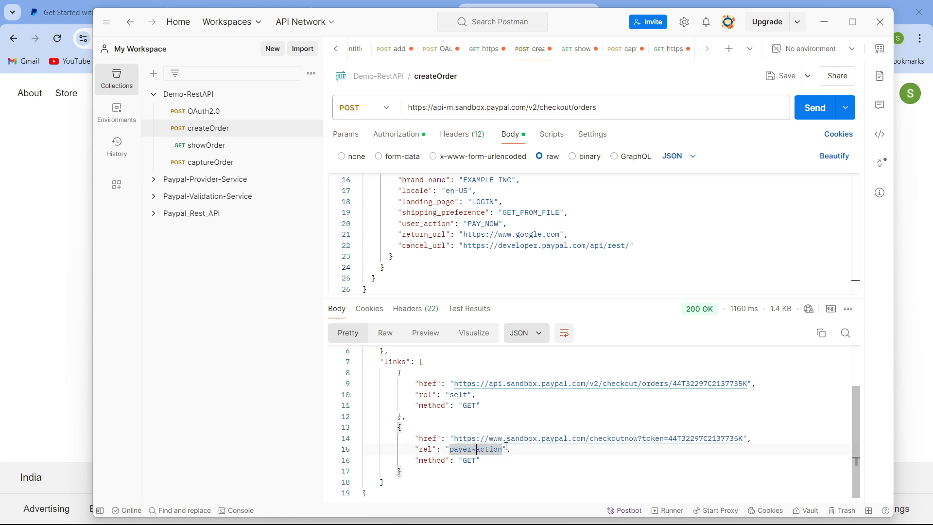
scroll(528, 405, "up", 2)
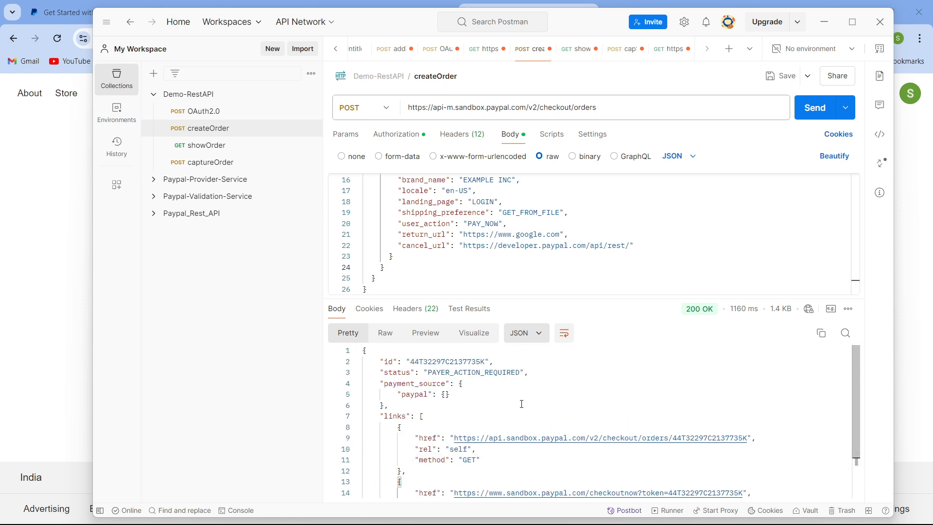
scroll(521, 404, "down", 2)
scroll(430, 390, "up", 2)
double_click(444, 373)
left_click(481, 409)
scroll(494, 395, "down", 2)
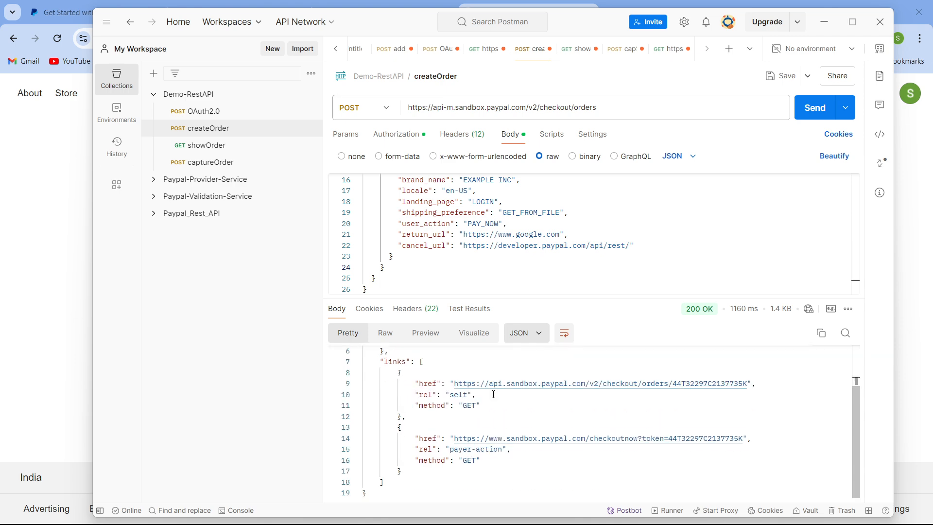
- Copy the payer-action checkout URL and open it in a new browser tab
left_click(459, 439)
left_click_drag(459, 439, 741, 441)
key("ctrl+c")
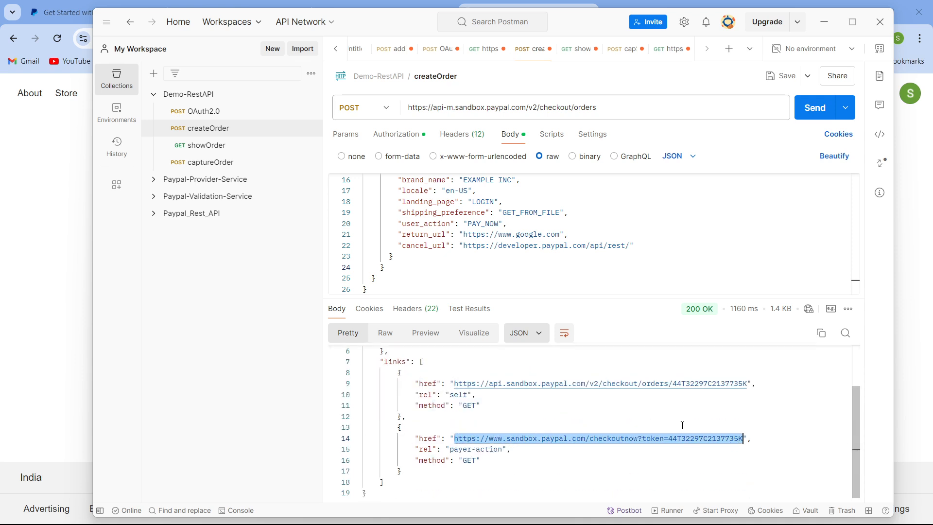
mouse_move(603, 520)
mouse_move(575, 510)
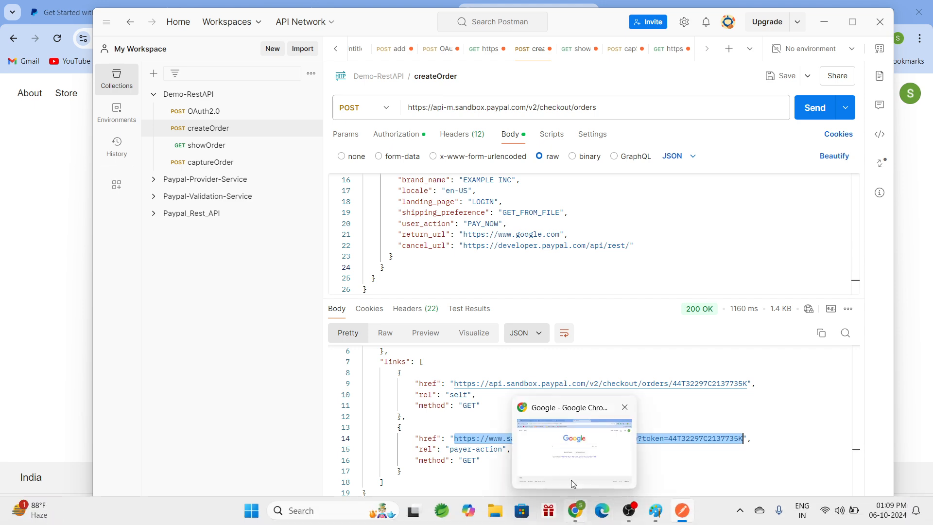
left_click(570, 480)
left_click(613, 13)
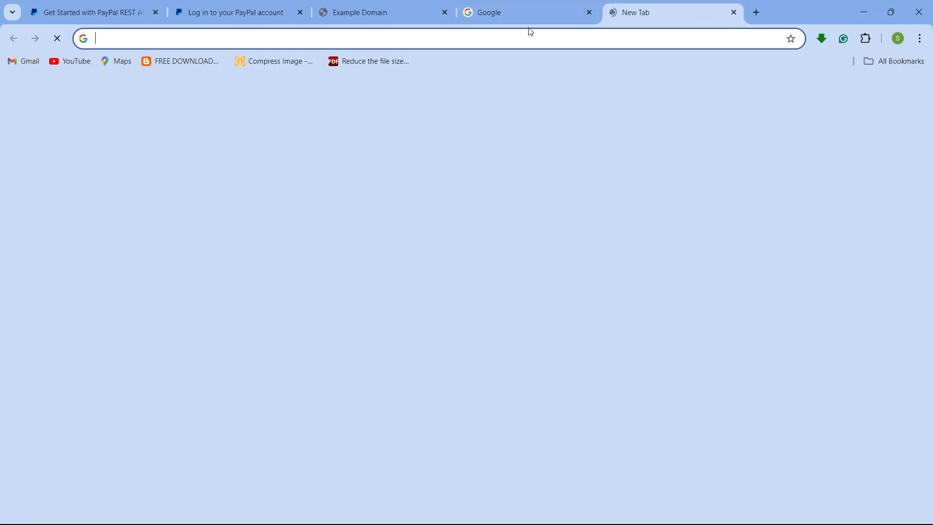
key("ctrl+v")
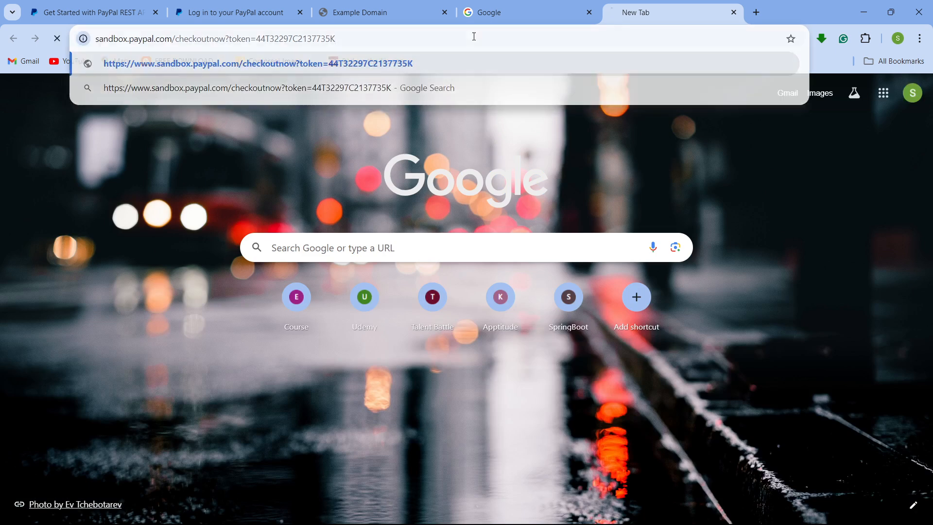
key("Return")
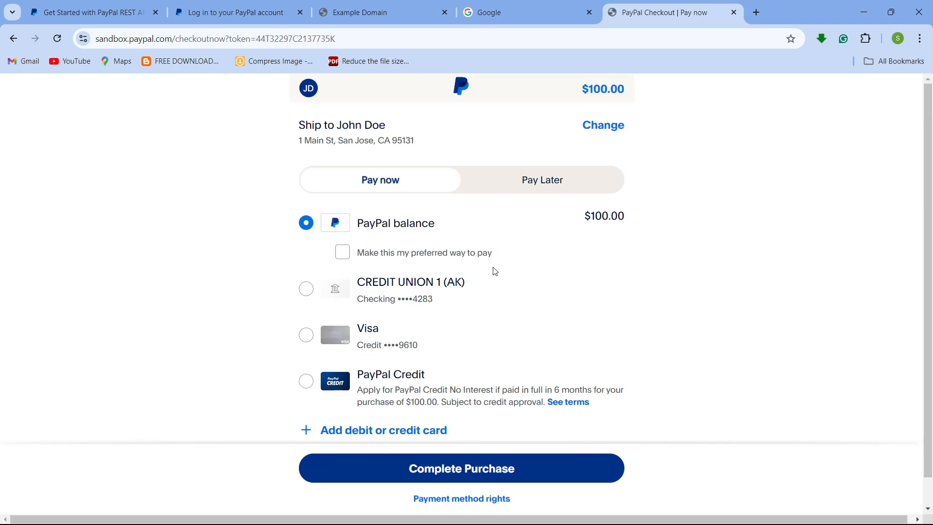
- Cancel the sandbox checkout and return to EXAMPLE INC to test the cancel URL
scroll(462, 492, "down", 1)
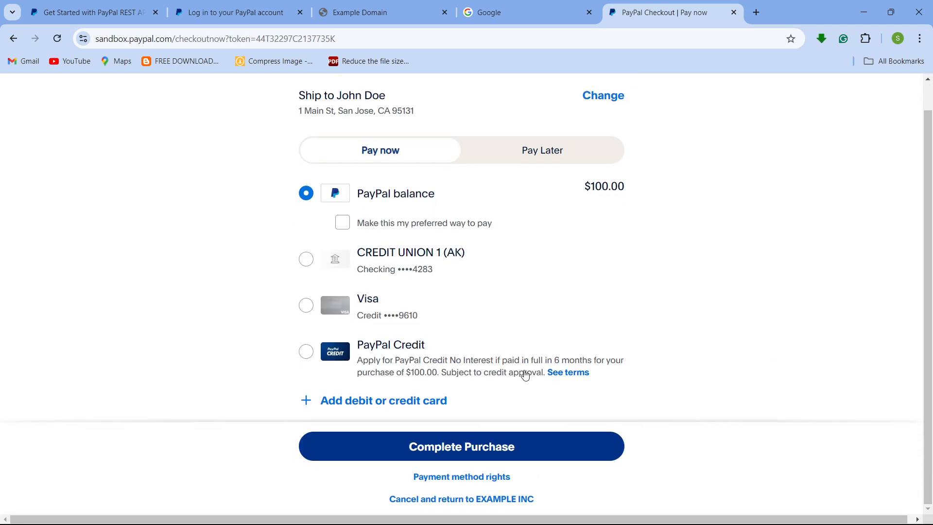
left_click(437, 504)
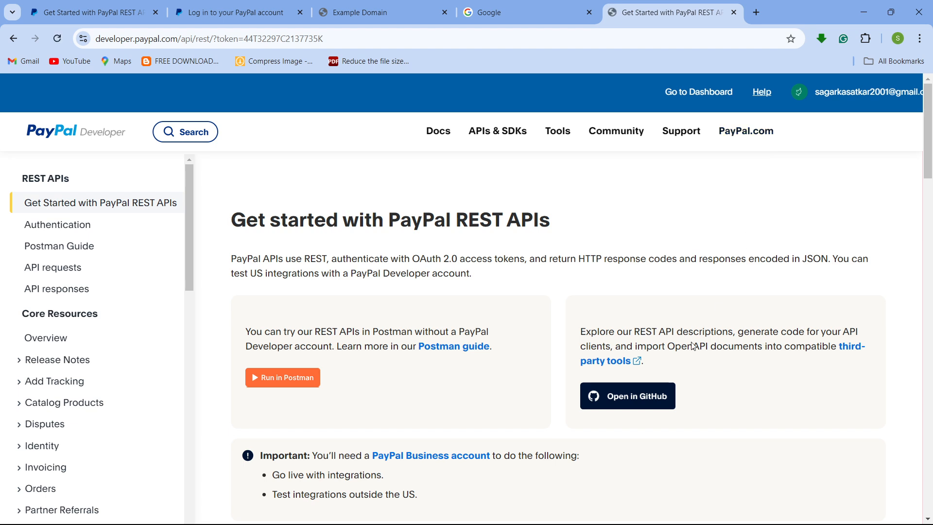
- Switch back to Postman and review the createOrder request body
mouse_move(634, 516)
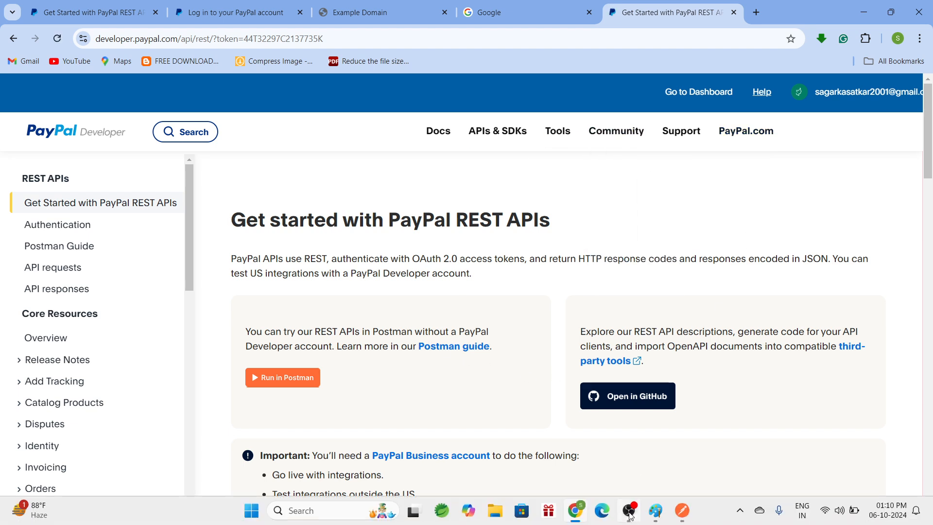
mouse_move(683, 510)
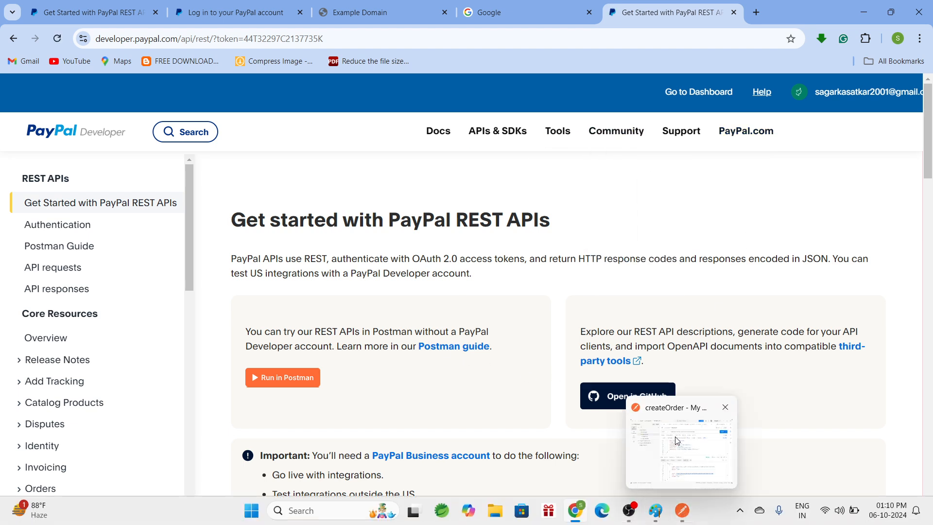
left_click(683, 474)
left_click_drag(613, 298, 625, 358)
scroll(606, 315, "up", 3)
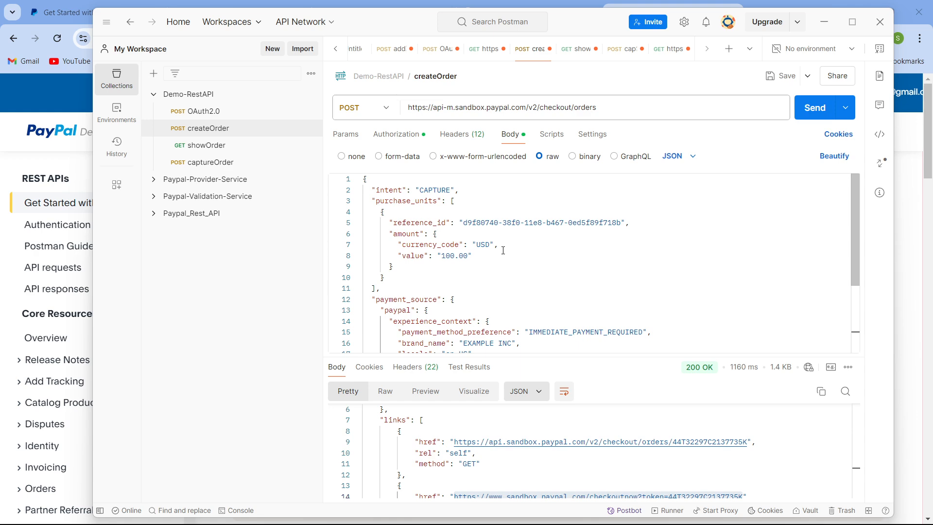
left_click(826, 20)
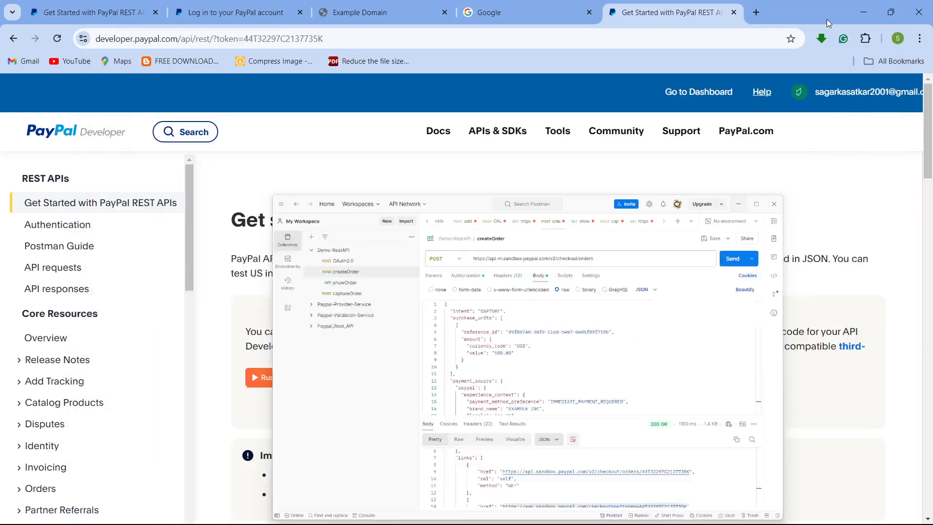
left_click(870, 16)
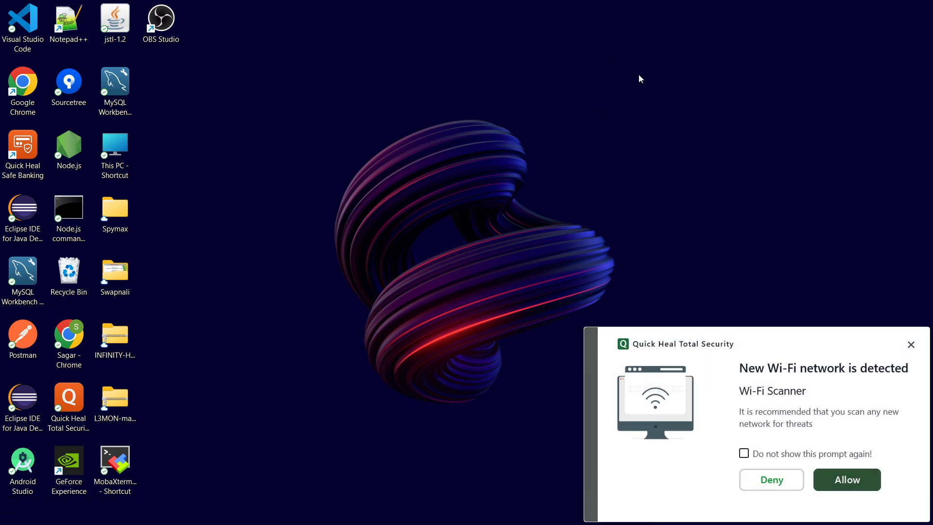
left_click(911, 344)
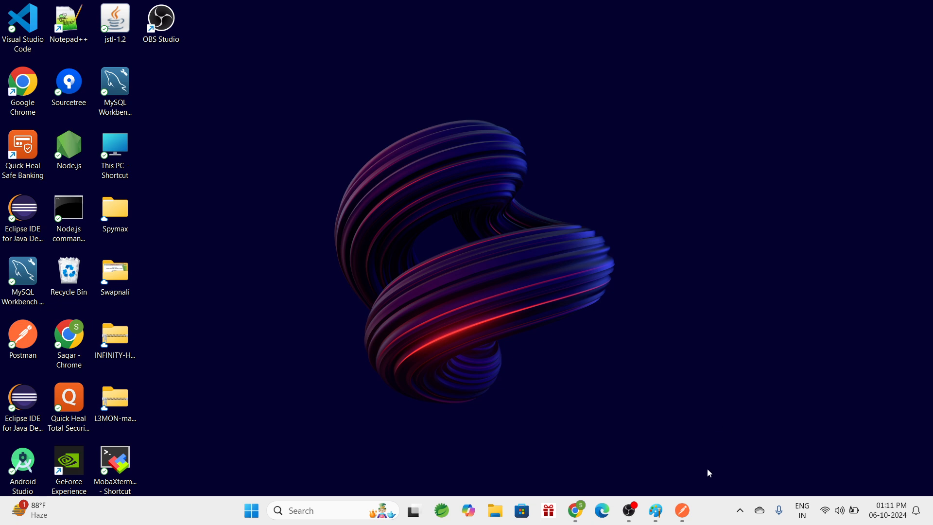
mouse_move(682, 514)
left_click_drag(436, 199, 631, 316)
mouse_move(629, 511)
left_click(631, 451)
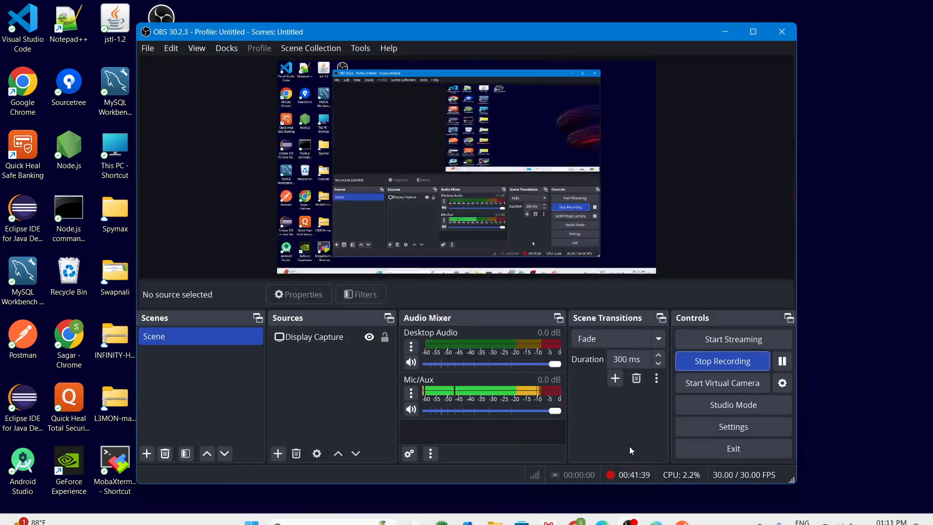